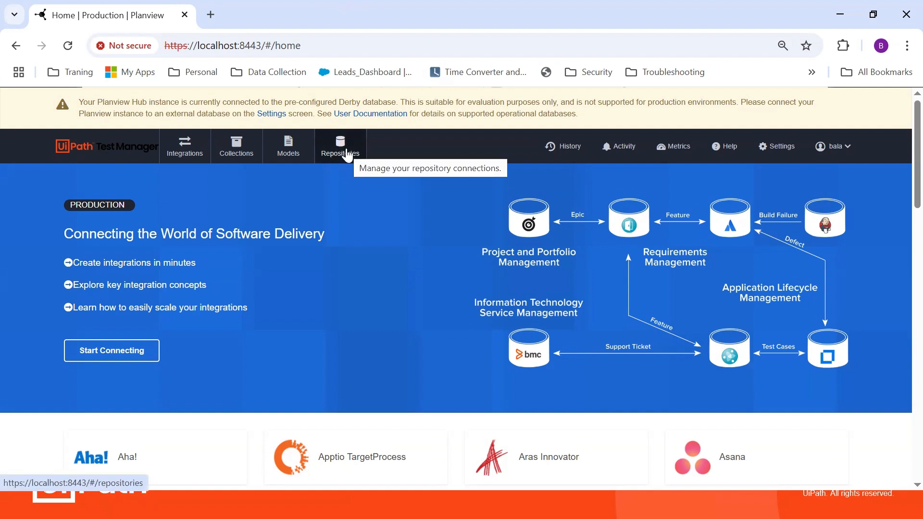
Step: Start a new repository connection for UiPath Test Manager and look over the fields of its connection form
{"action": "left_click", "coordinate": [348, 154]}
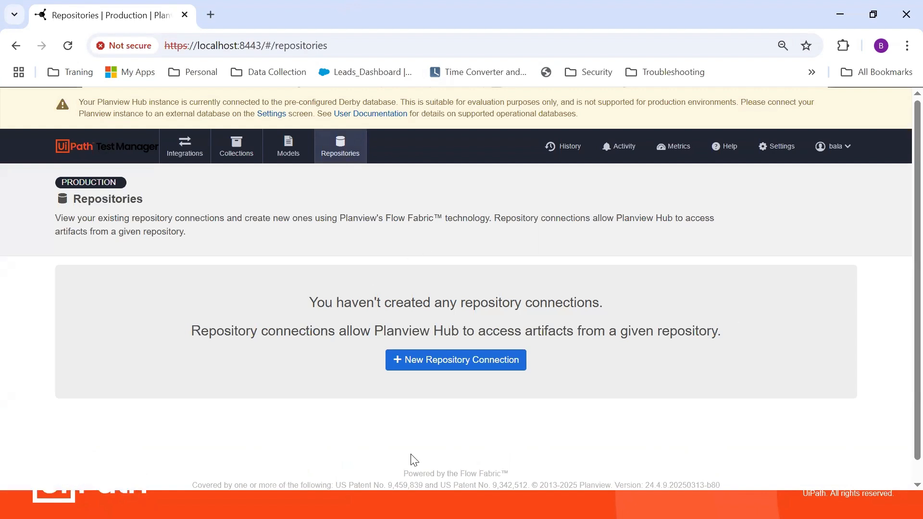
{"action": "left_click", "coordinate": [435, 368]}
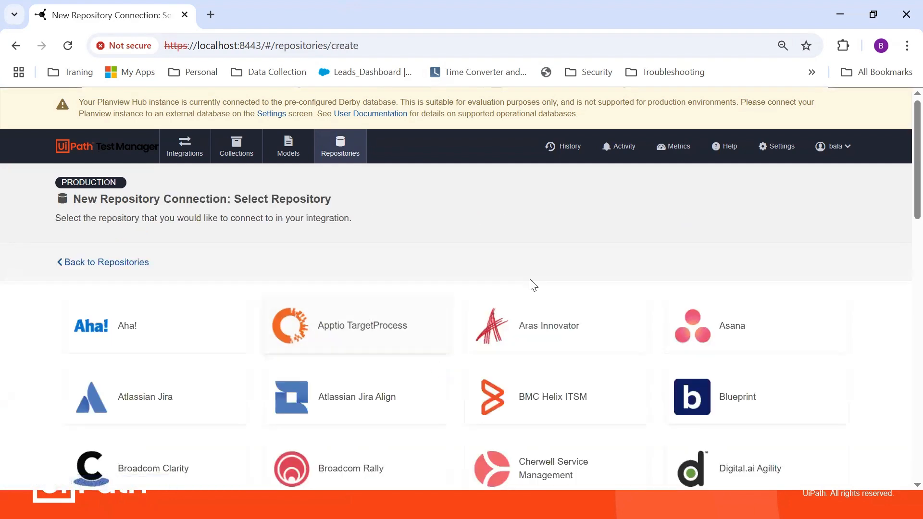
{"action": "scroll", "coordinate": [553, 257], "scroll_direction": "down", "scroll_amount": 6}
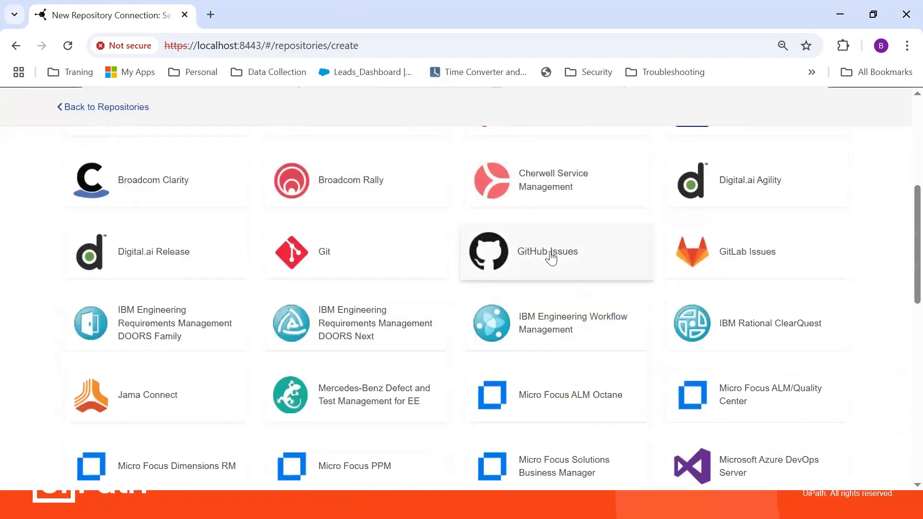
{"action": "scroll", "coordinate": [553, 257], "scroll_direction": "down", "scroll_amount": 3}
{"action": "scroll", "coordinate": [551, 258], "scroll_direction": "down", "scroll_amount": 9}
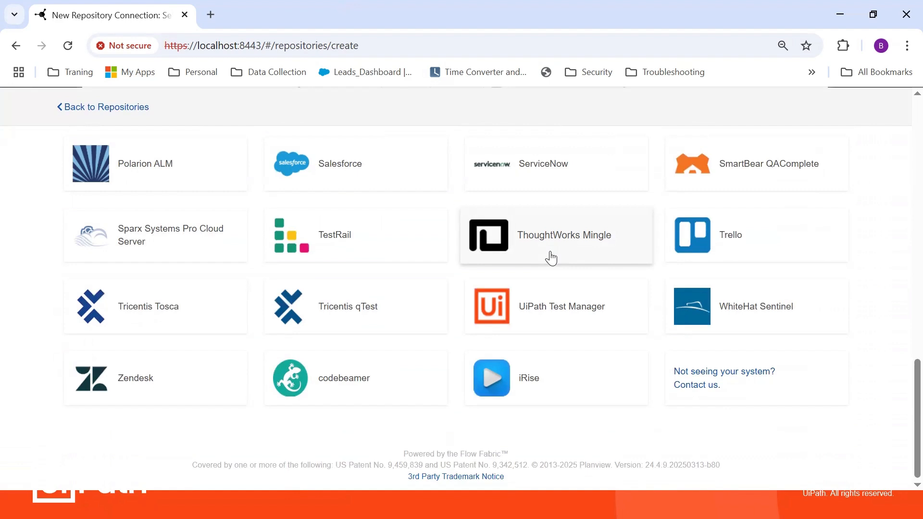
{"action": "left_click", "coordinate": [531, 324]}
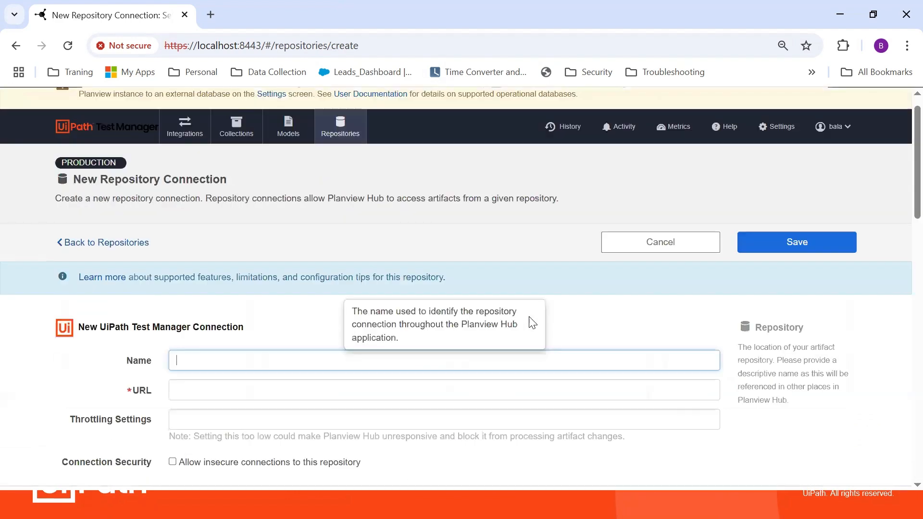
{"action": "scroll", "coordinate": [484, 235], "scroll_direction": "down", "scroll_amount": 1}
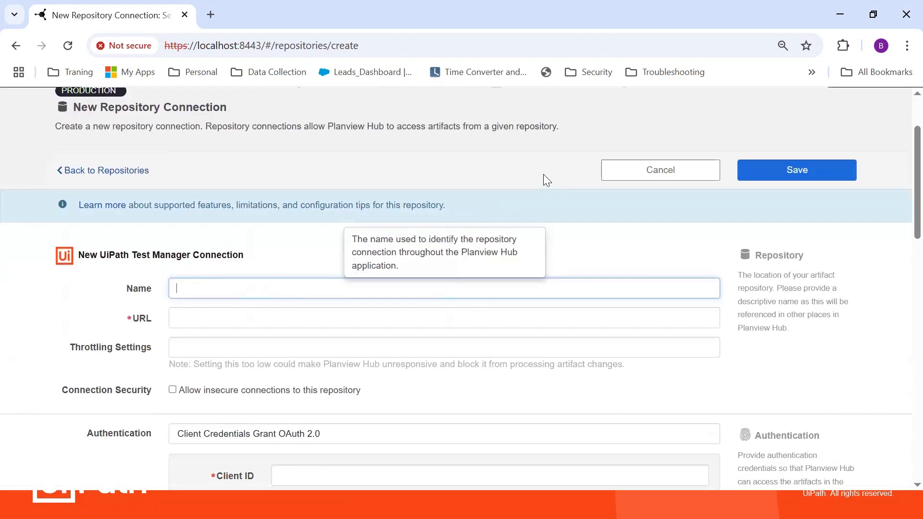
{"action": "scroll", "coordinate": [481, 192], "scroll_direction": "down", "scroll_amount": 1}
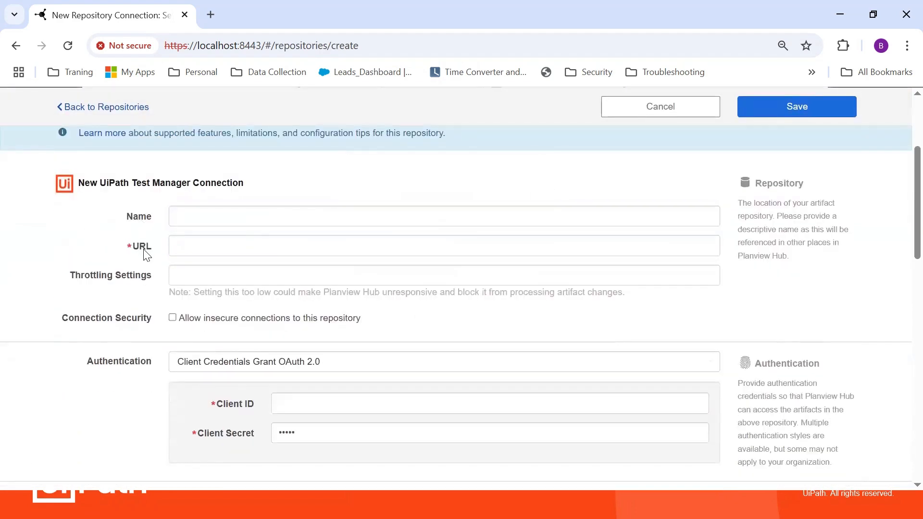
{"action": "scroll", "coordinate": [147, 255], "scroll_direction": "down", "scroll_amount": 1}
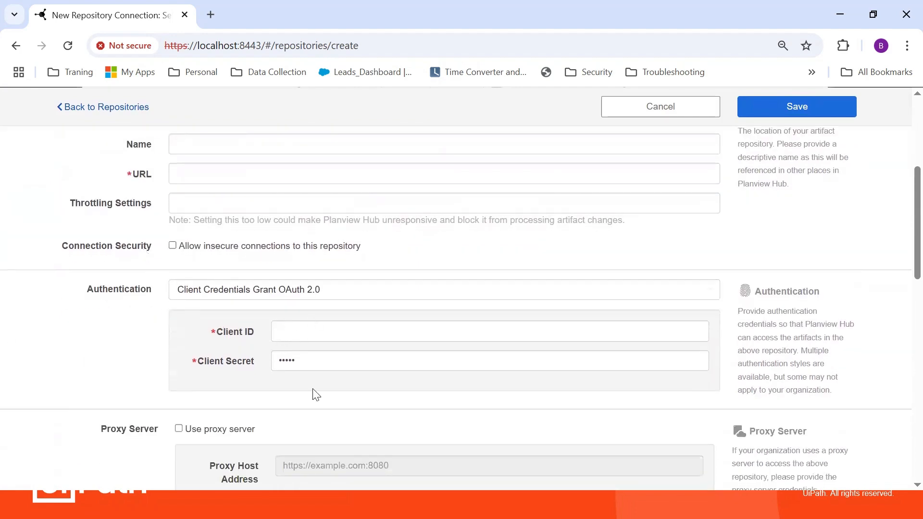
{"action": "scroll", "coordinate": [316, 385], "scroll_direction": "up", "scroll_amount": 2}
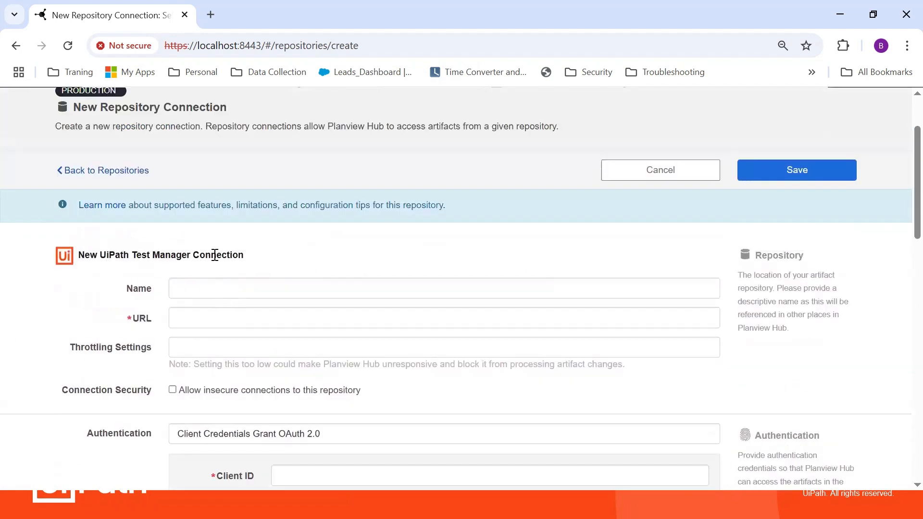
Step: In a new browser tab, search the web for "tasktop docs uipath" and open the UiPath Test Manager Connect documentation page
{"action": "left_click", "coordinate": [213, 23]}
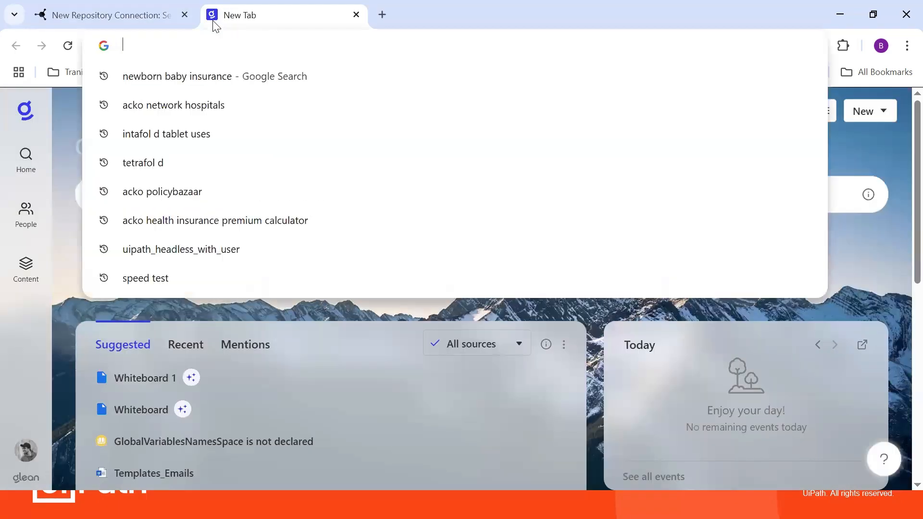
{"action": "type", "text": "tasktop"}
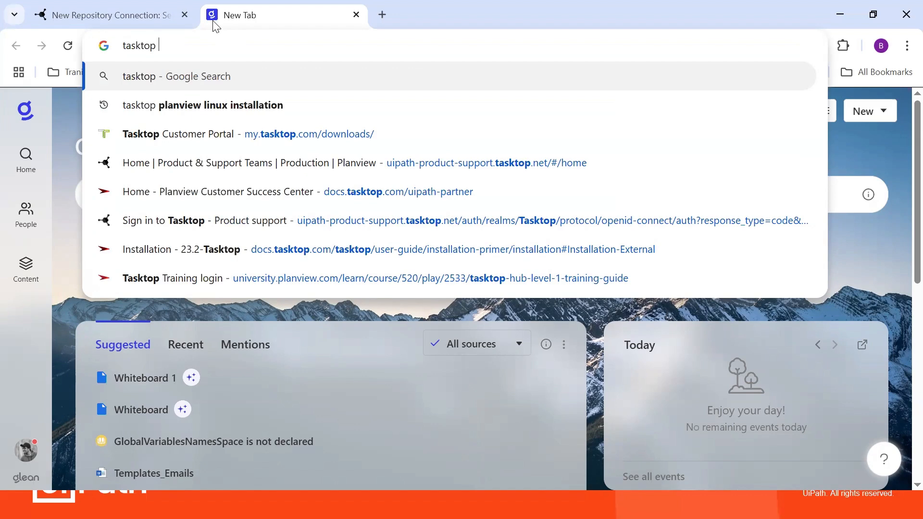
{"action": "type", "text": " docs uipat"}
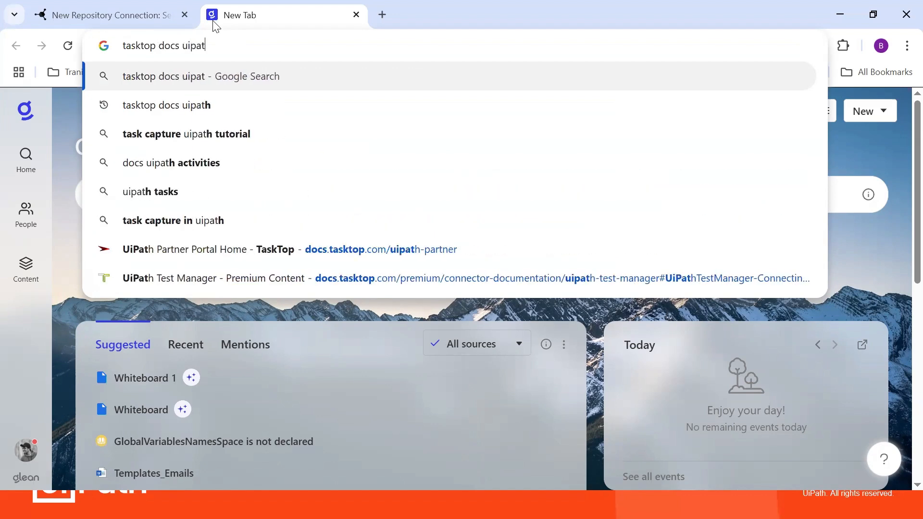
{"action": "type", "text": "h"}
{"action": "key", "text": "Return"}
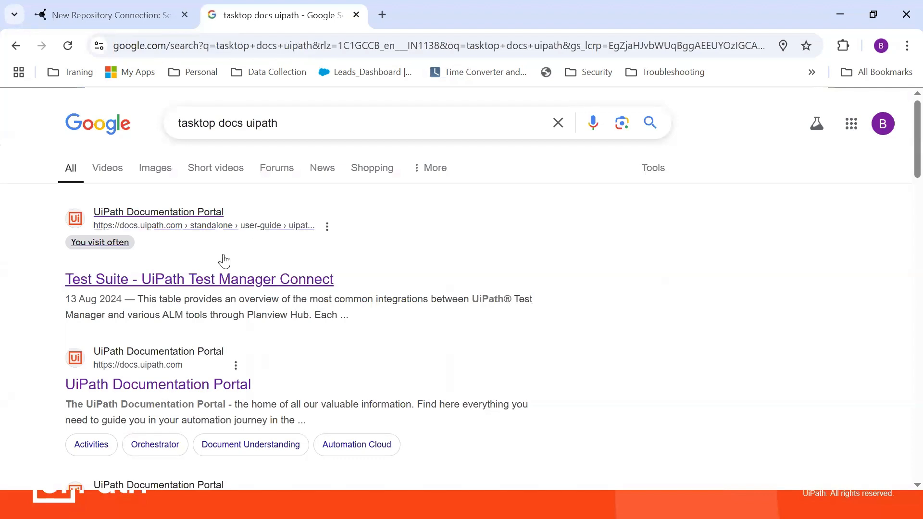
{"action": "left_click", "coordinate": [220, 289]}
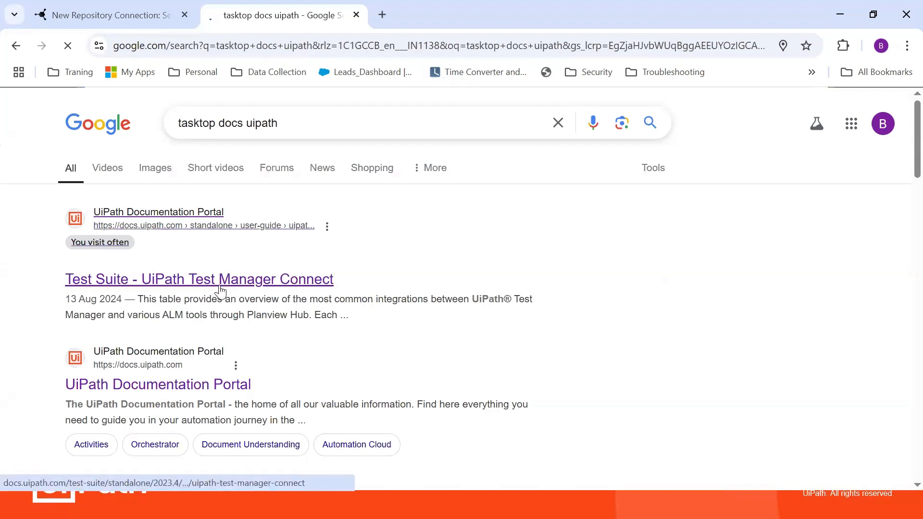
Step: Examine the documentation's prerequisites on adding an external application and the application scopes to enable in Test Manager
{"action": "scroll", "coordinate": [647, 336], "scroll_direction": "down", "scroll_amount": 9}
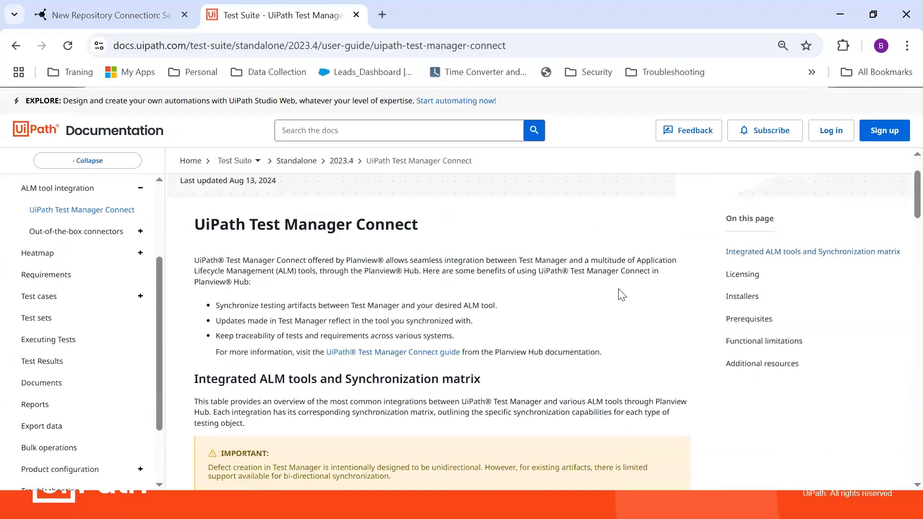
{"action": "scroll", "coordinate": [620, 294], "scroll_direction": "down", "scroll_amount": 18}
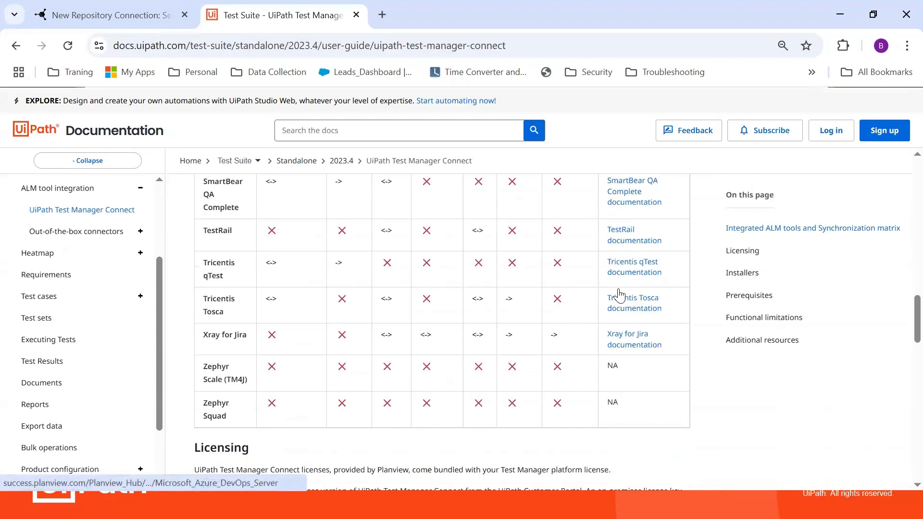
{"action": "scroll", "coordinate": [620, 294], "scroll_direction": "down", "scroll_amount": 1}
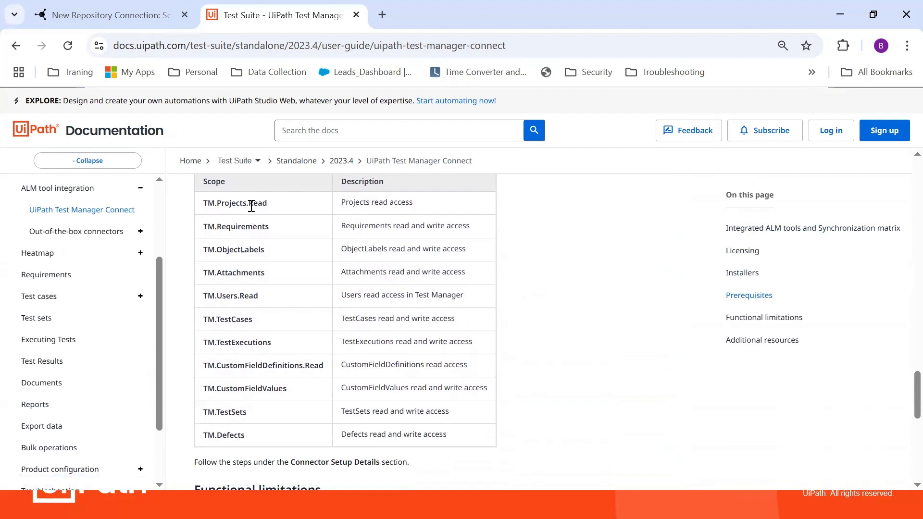
{"action": "scroll", "coordinate": [290, 436], "scroll_direction": "up", "scroll_amount": 2}
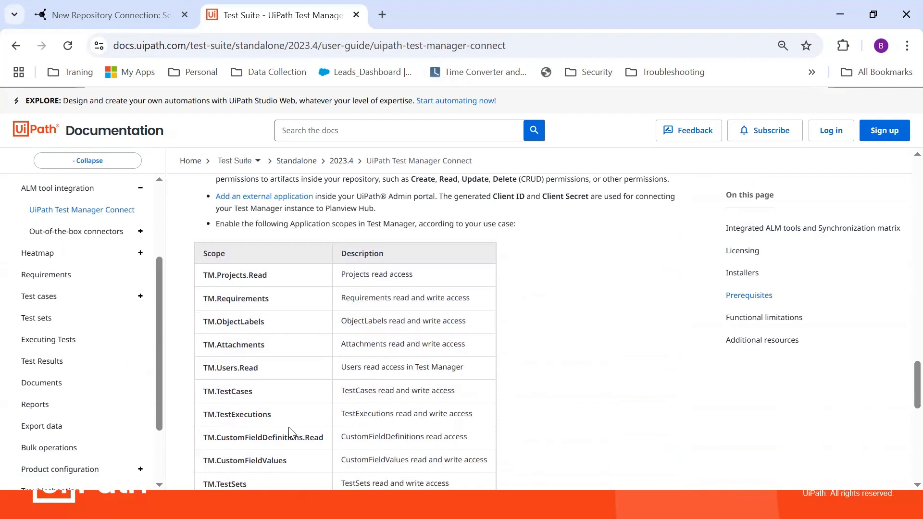
{"action": "scroll", "coordinate": [289, 427], "scroll_direction": "down", "scroll_amount": 2}
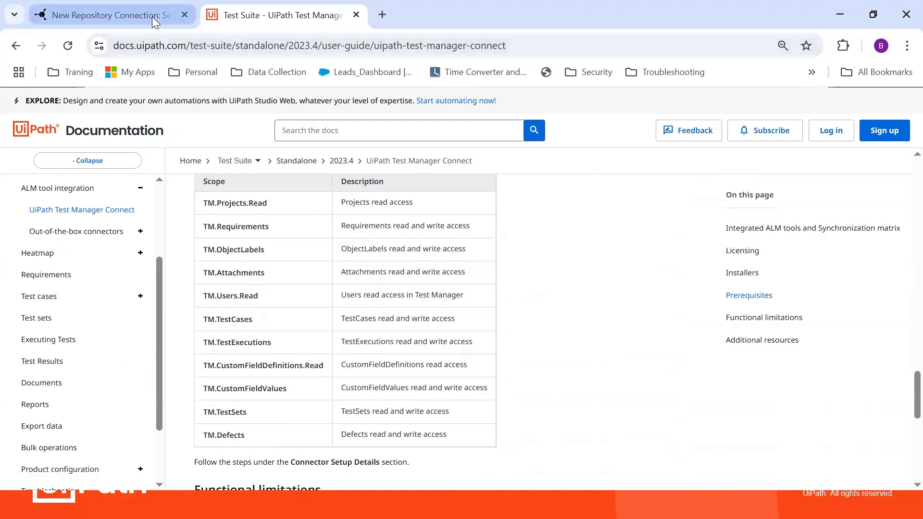
Step: Open UiPath Automation Cloud in a new tab and start adding an OAuth application under the organization's external applications
{"action": "left_click", "coordinate": [383, 14]}
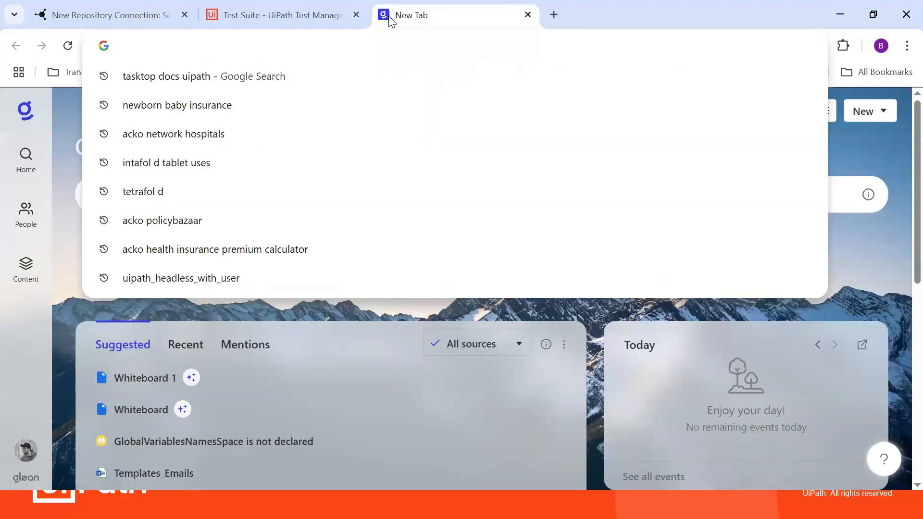
{"action": "type", "text": "clo"}
{"action": "key", "text": "Return"}
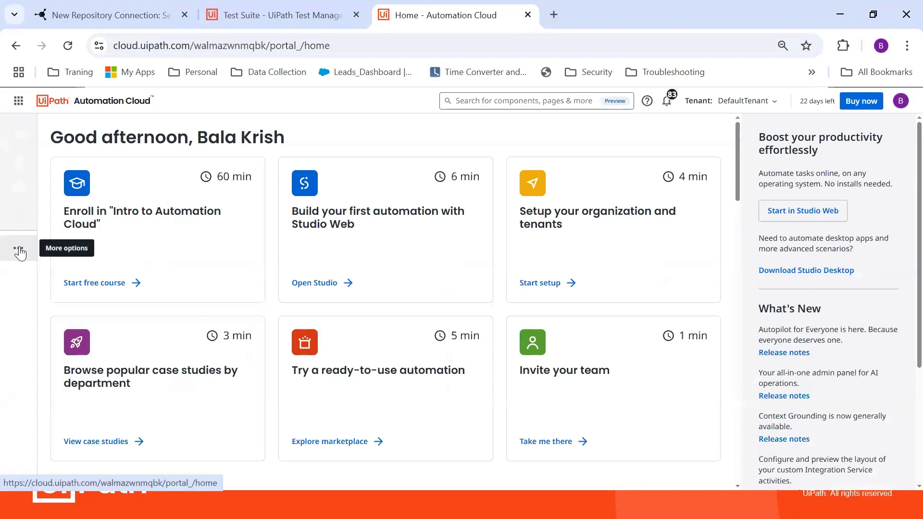
{"action": "left_click", "coordinate": [20, 224]}
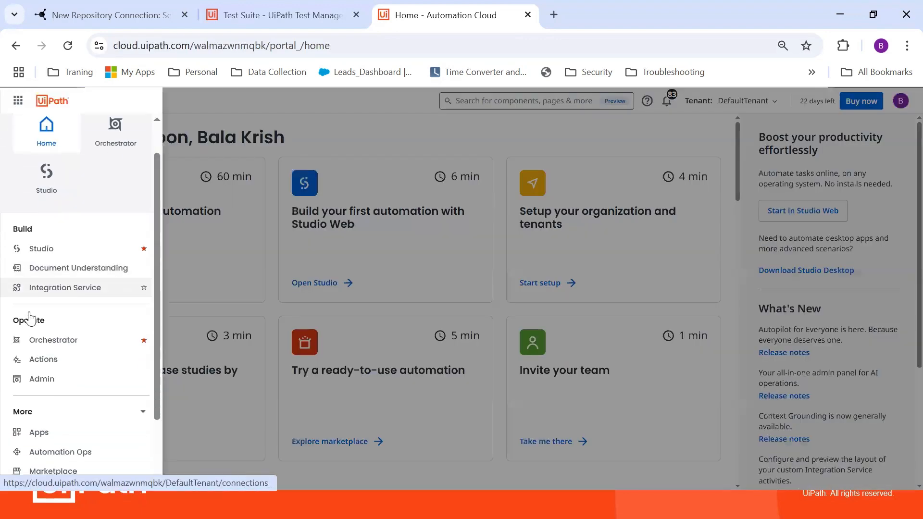
{"action": "left_click", "coordinate": [40, 299]}
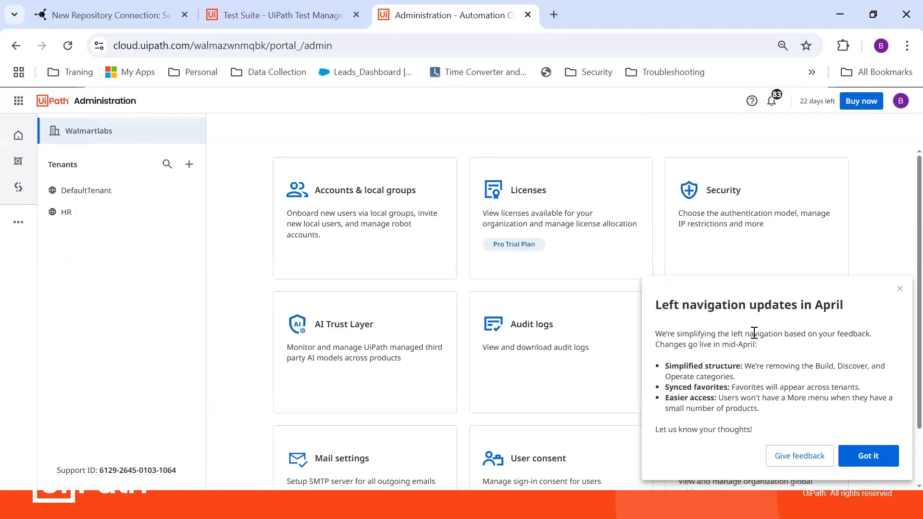
{"action": "left_click", "coordinate": [900, 288]}
{"action": "left_click", "coordinate": [784, 385]}
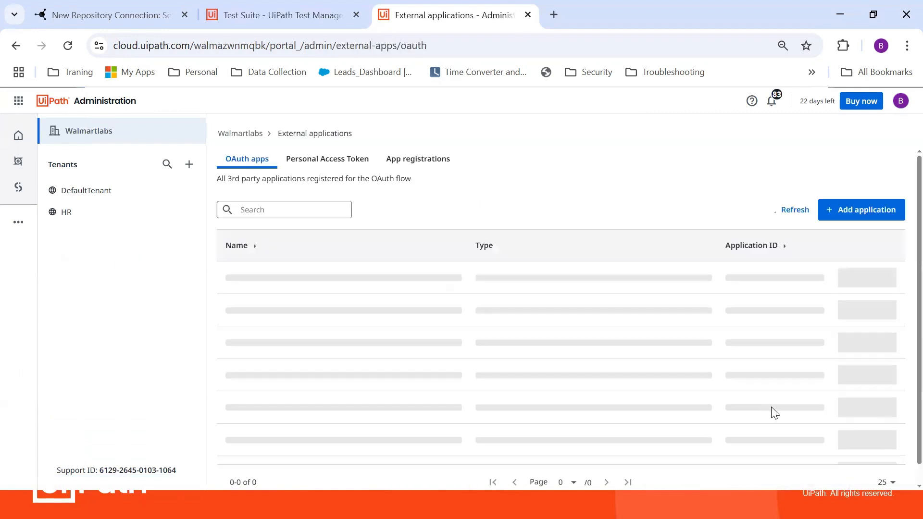
{"action": "left_click", "coordinate": [861, 221]}
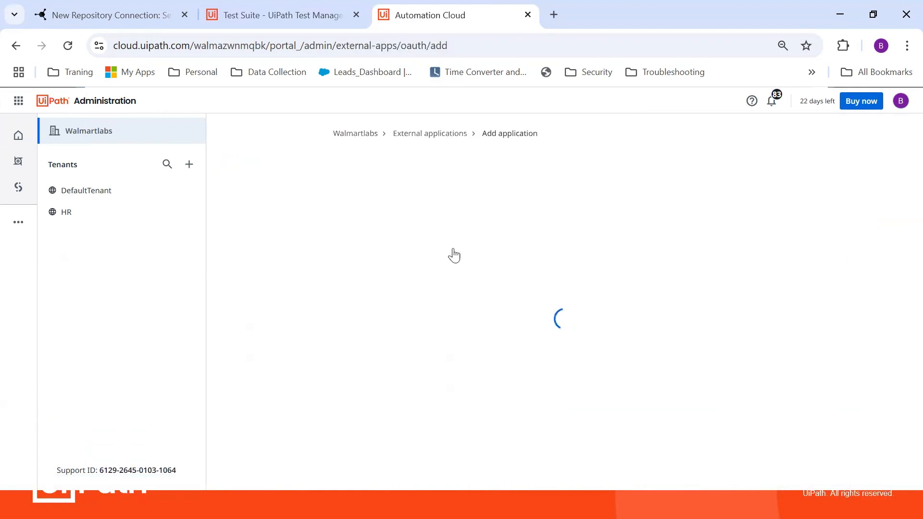
{"action": "left_click", "coordinate": [451, 189]}
{"action": "type", "text": "Tas"}
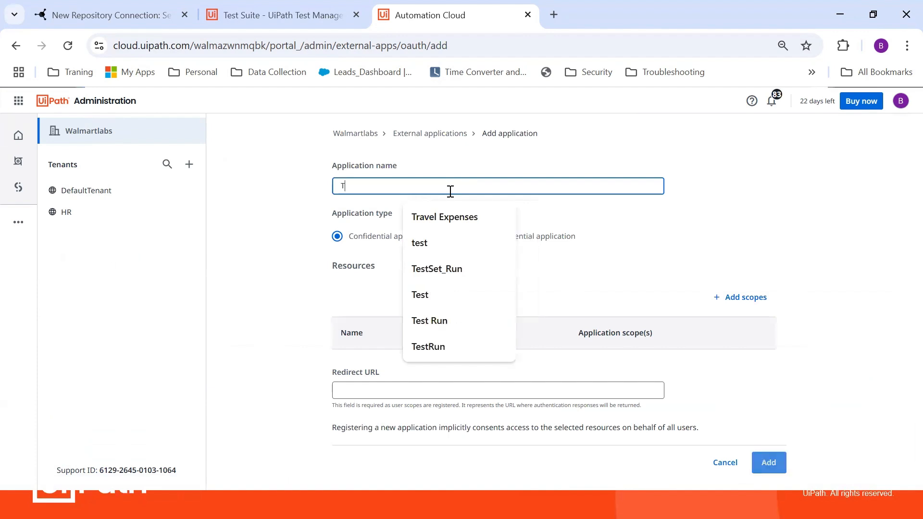
{"action": "key", "text": "BackSpace"}
{"action": "key", "text": "BackSpace"}
{"action": "type", "text": "uiP"}
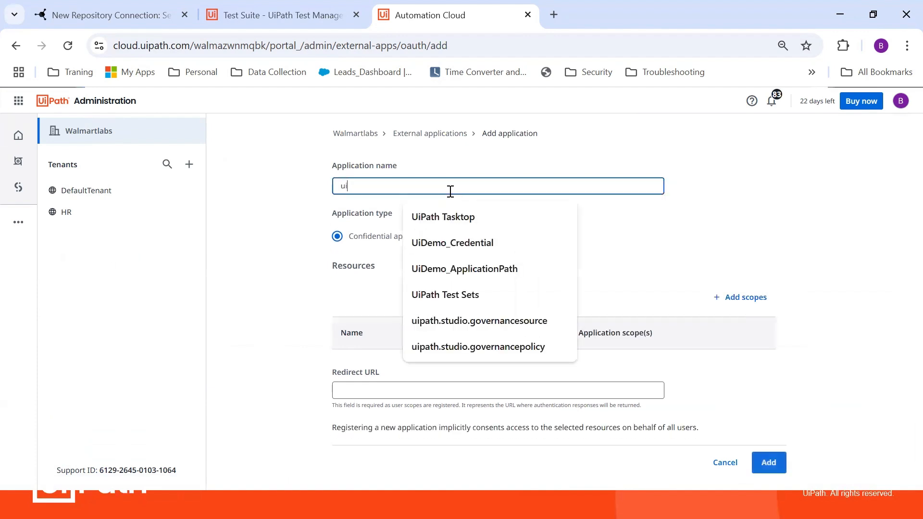
{"action": "key", "text": "BackSpace"}
{"action": "key", "text": "BackSpace"}
{"action": "key", "text": "BackSpace"}
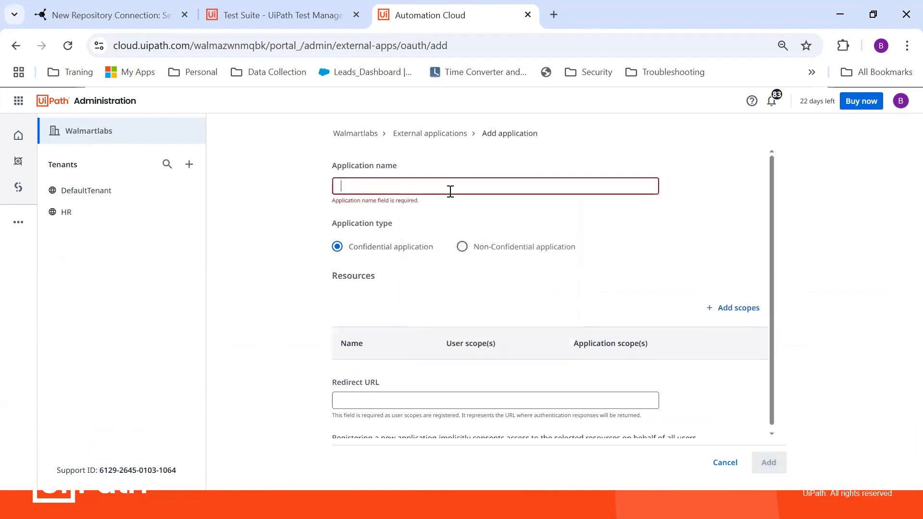
{"action": "type", "text": "u"}
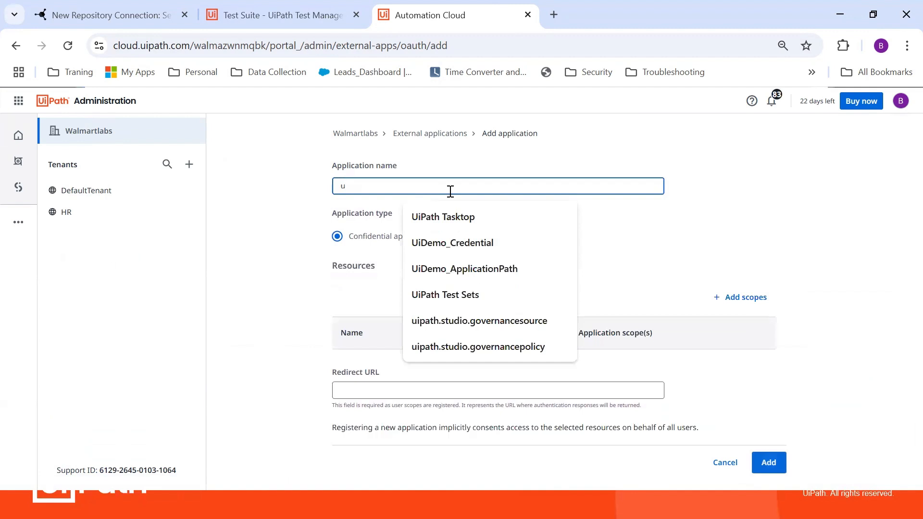
{"action": "key", "text": "BackSpace"}
Step: Name the external application "Uipath Test manager connect"
{"action": "type", "text": "Uipath"}
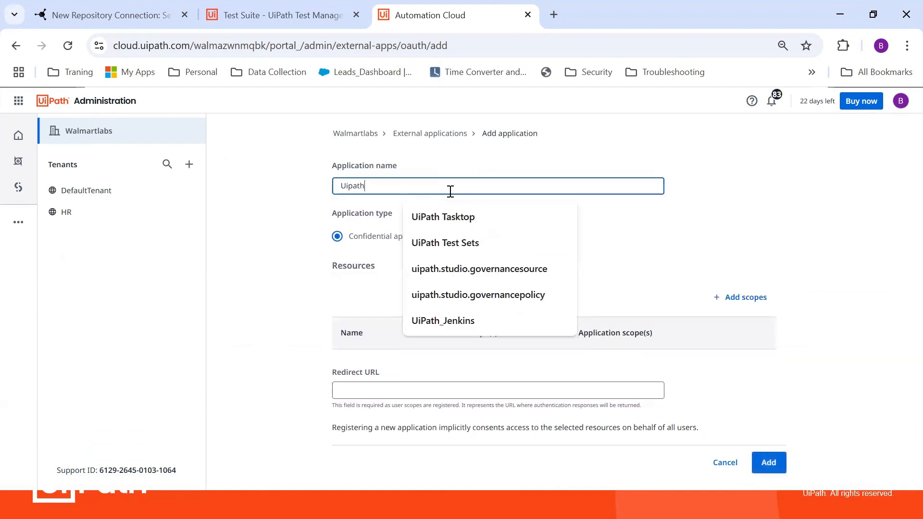
{"action": "type", "text": " Test ma"}
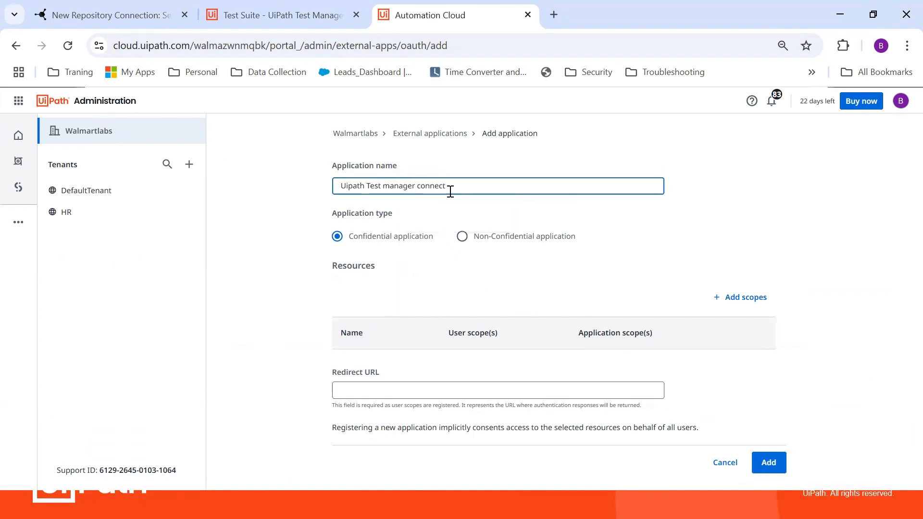
{"action": "type", "text": "nager connect"}
Step: Start adding scopes to the external application, choosing TestManager as the resource and showing its application scopes
{"action": "left_click", "coordinate": [735, 297]}
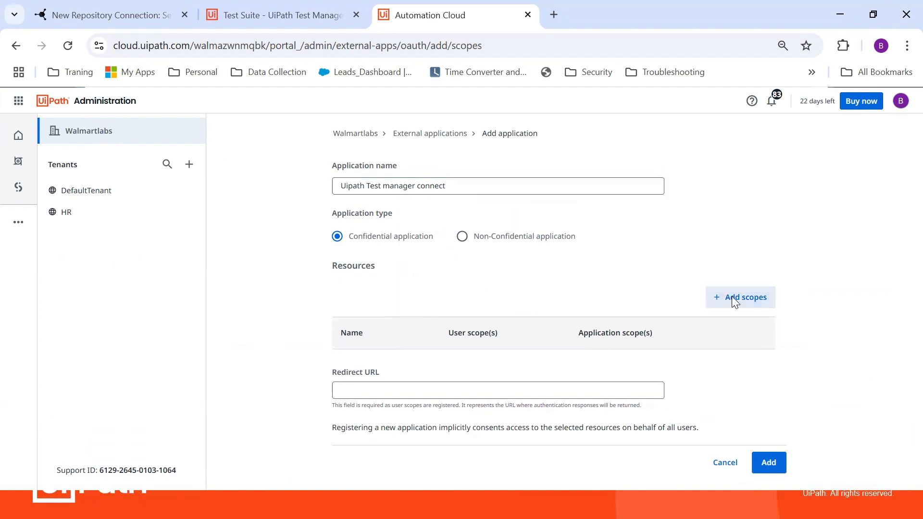
{"action": "left_click", "coordinate": [868, 158]}
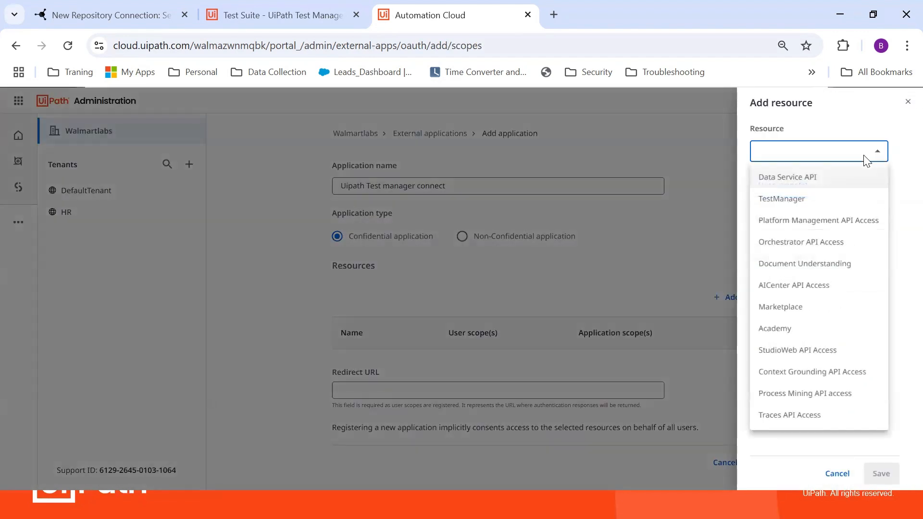
{"action": "left_click", "coordinate": [801, 201]}
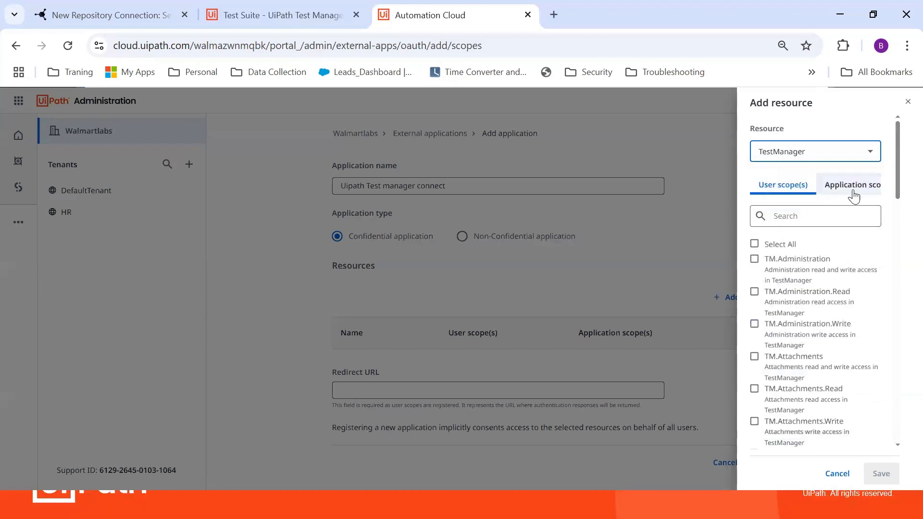
{"action": "left_click", "coordinate": [849, 188]}
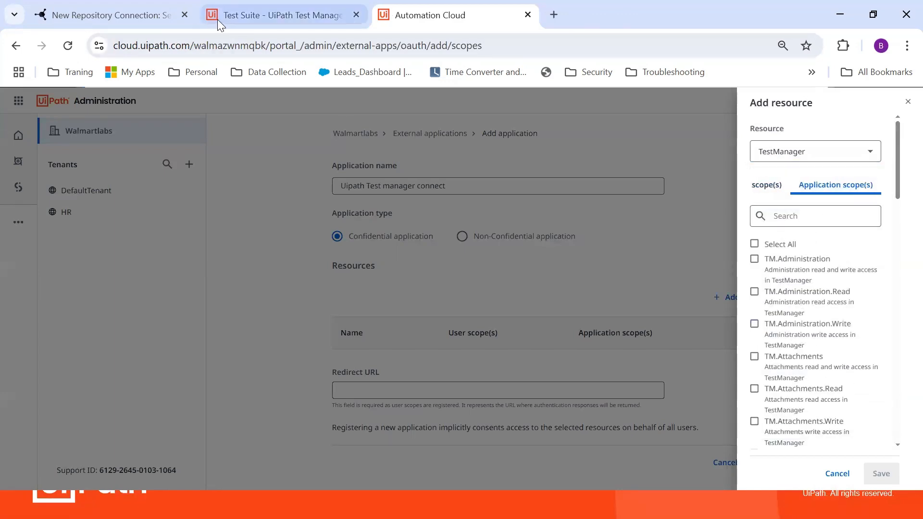
Step: Copy the scope name TM.Projects.Read from the documentation, find it among the TestManager application scopes and enable it
{"action": "left_click", "coordinate": [248, 22]}
{"action": "left_click_drag", "start_coordinate": [275, 201], "coordinate": [206, 211]}
{"action": "key", "text": "ctrl+c"}
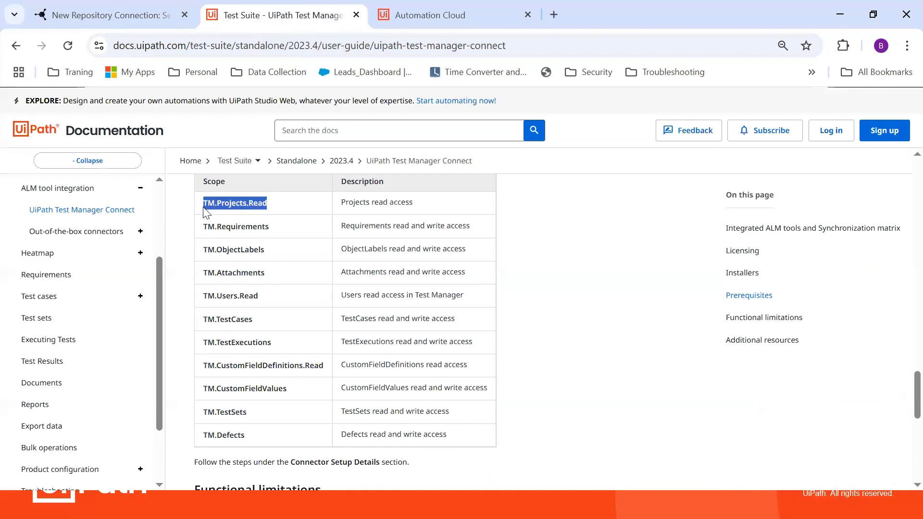
{"action": "left_click", "coordinate": [417, 14]}
{"action": "left_click", "coordinate": [792, 222]}
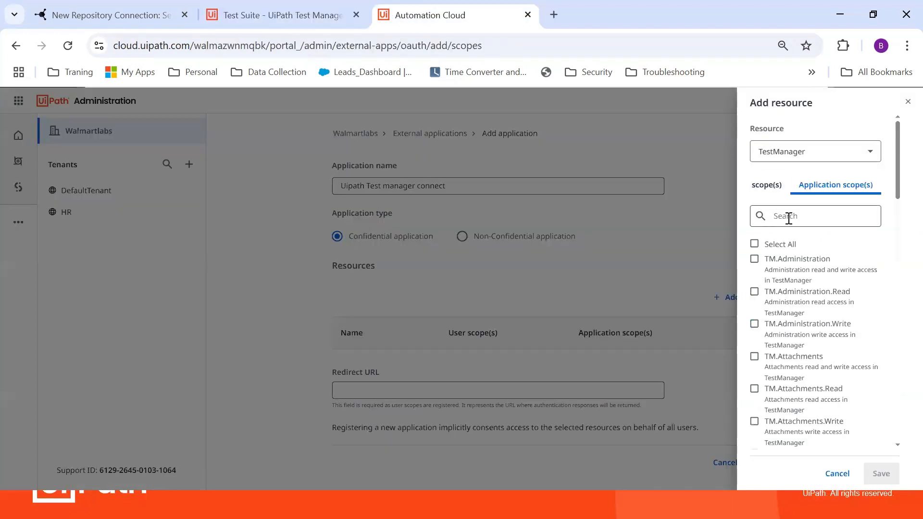
{"action": "key", "text": "ctrl+v"}
{"action": "left_click", "coordinate": [755, 246]}
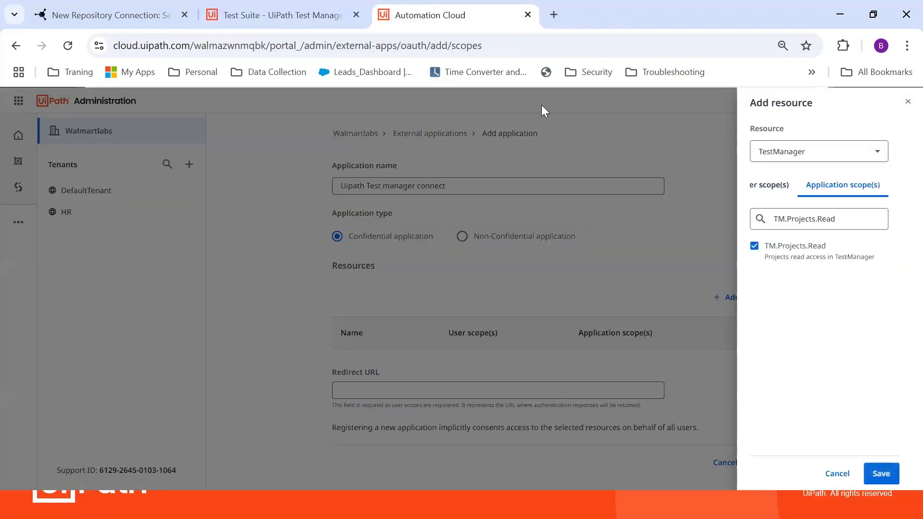
Step: Copy TM.Requirements from the documentation's scope table and enable that read and write application scope for TestManager
{"action": "left_click", "coordinate": [291, 12]}
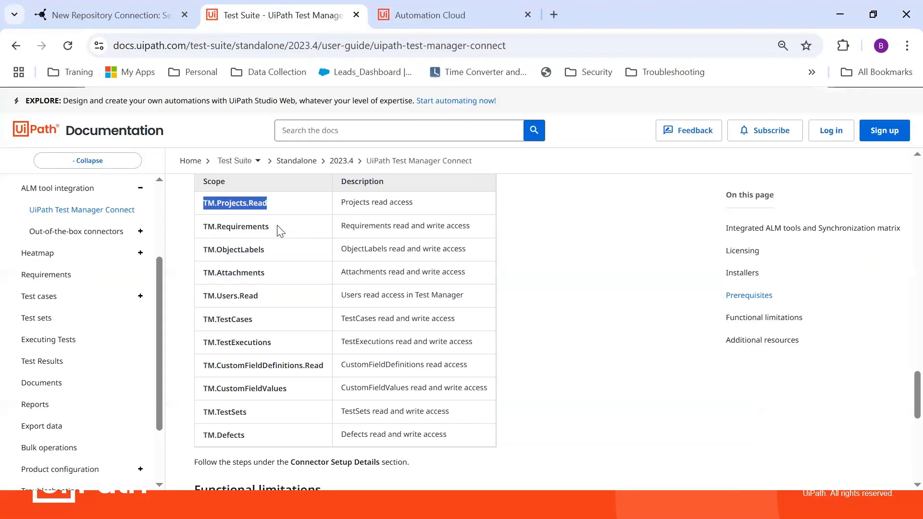
{"action": "left_click_drag", "start_coordinate": [278, 228], "coordinate": [198, 234]}
{"action": "key", "text": "ctrl+c"}
{"action": "left_click", "coordinate": [469, 23]}
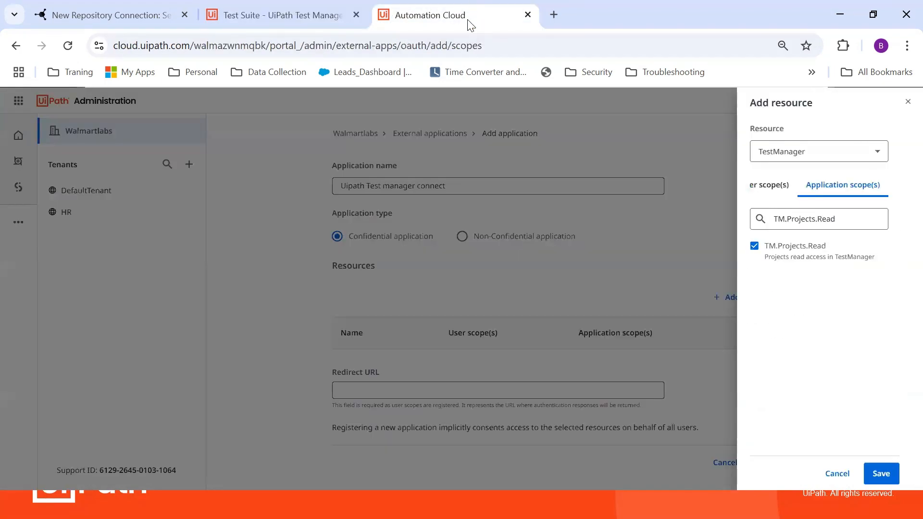
{"action": "triple_click", "coordinate": [788, 219]}
{"action": "key", "text": "ctrl+v"}
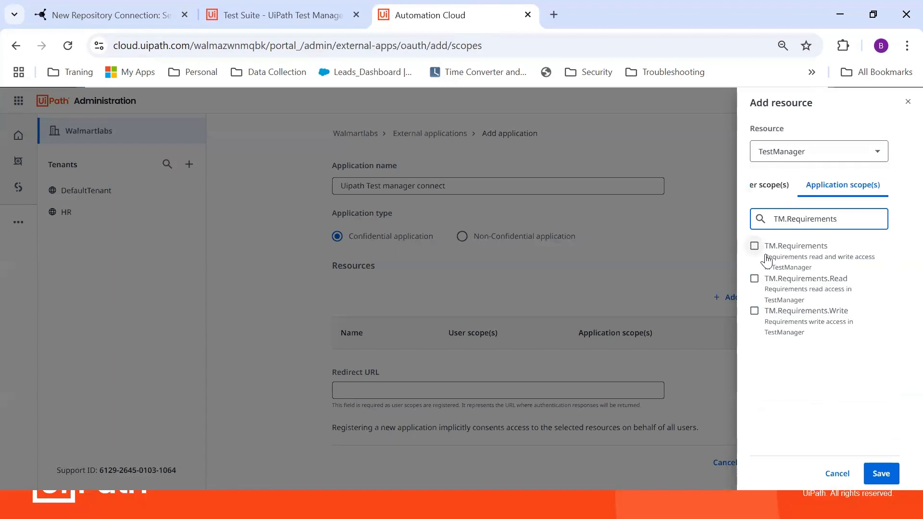
{"action": "left_click", "coordinate": [755, 246]}
Step: Copy TM.ObjectLabels from the documentation's scope table and search for it among the TestManager application scopes
{"action": "left_click", "coordinate": [288, 13]}
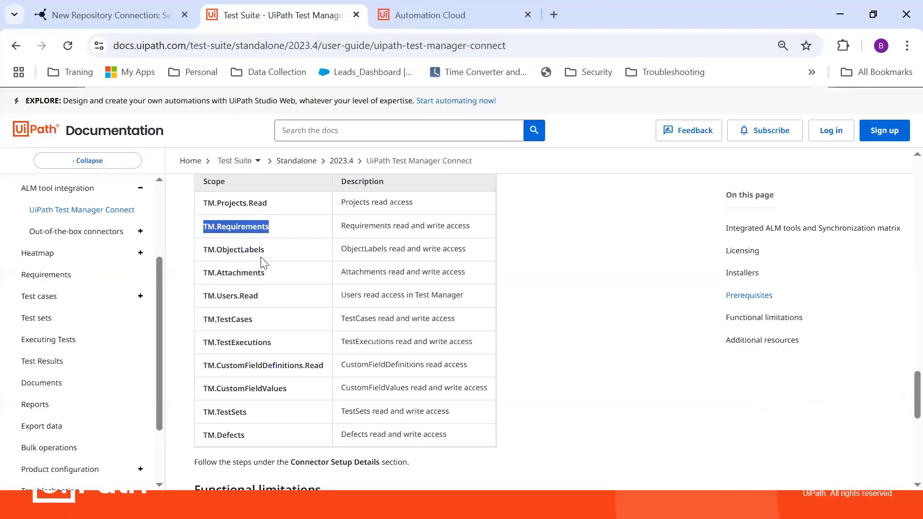
{"action": "left_click_drag", "start_coordinate": [265, 250], "coordinate": [201, 250]}
{"action": "key", "text": "ctrl+c"}
{"action": "left_click", "coordinate": [431, 19]}
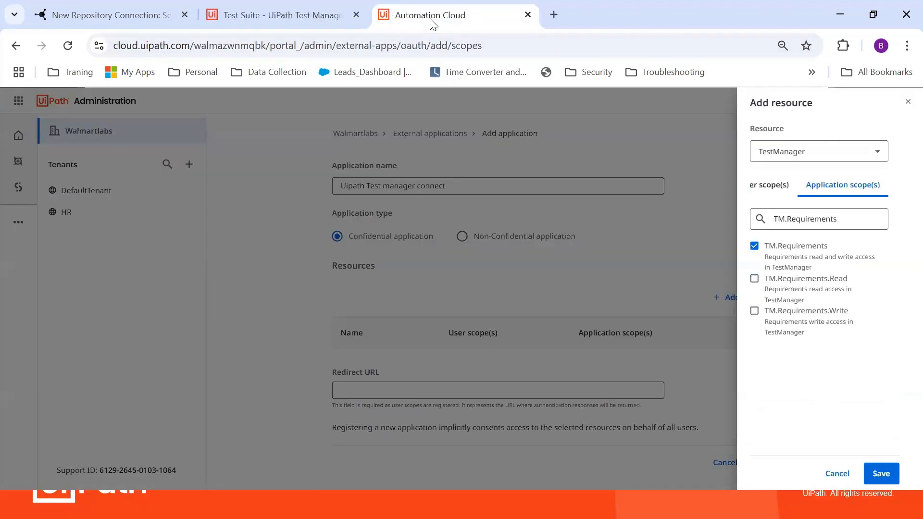
{"action": "triple_click", "coordinate": [788, 219]}
{"action": "key", "text": "ctrl+v"}
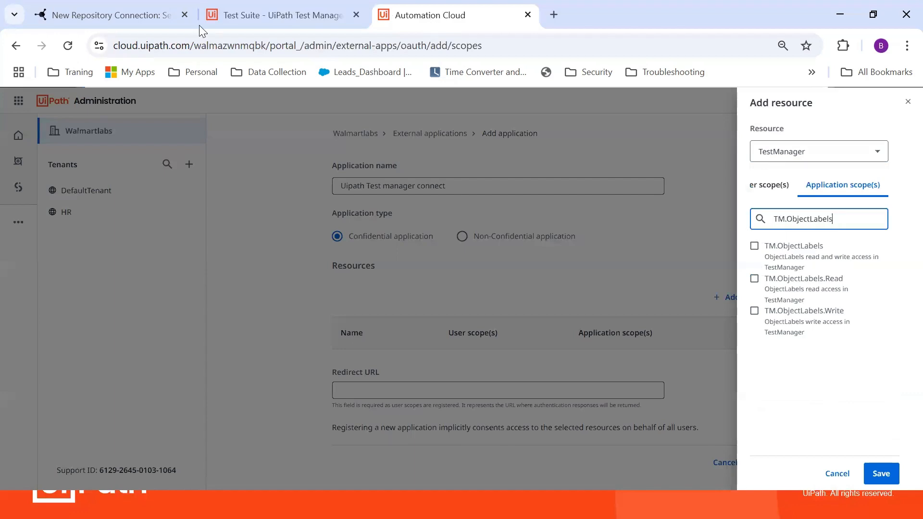
Step: Copy TM.Attachments from the documentation's scope table and enable that read and write application scope for TestManager
{"action": "left_click", "coordinate": [264, 22]}
{"action": "left_click_drag", "start_coordinate": [265, 273], "coordinate": [200, 271]}
{"action": "key", "text": "ctrl+c"}
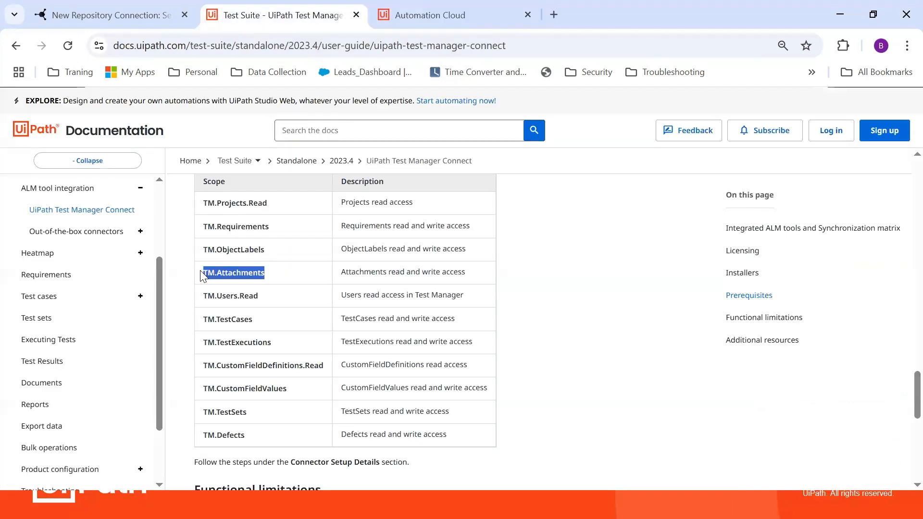
{"action": "left_click", "coordinate": [431, 17]}
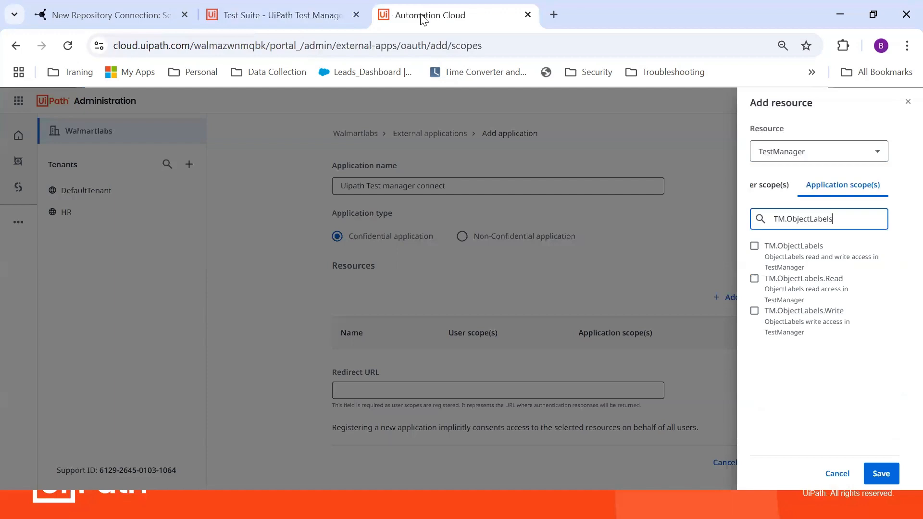
{"action": "triple_click", "coordinate": [838, 219]}
{"action": "key", "text": "ctrl+v"}
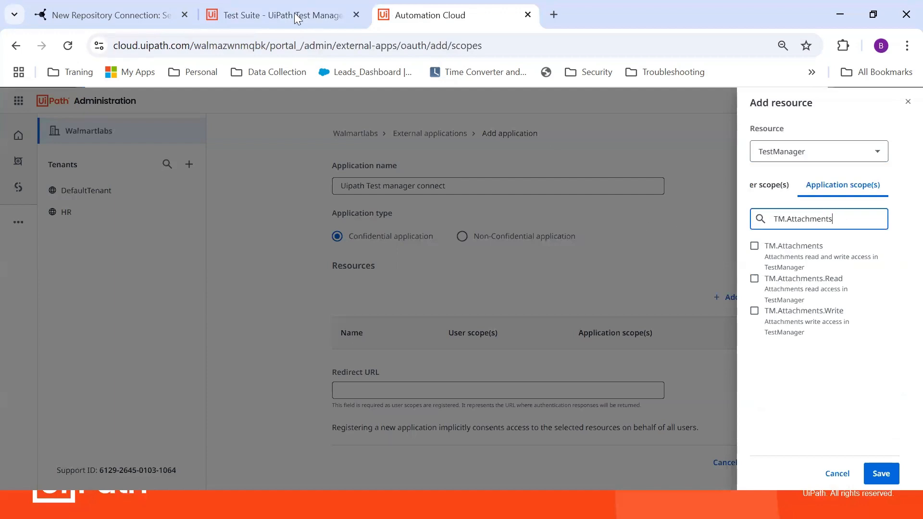
{"action": "left_click", "coordinate": [779, 247]}
Step: Copy TM.Users.Read from the documentation's scope table and enable that application scope for TestManager
{"action": "left_click", "coordinate": [284, 15]}
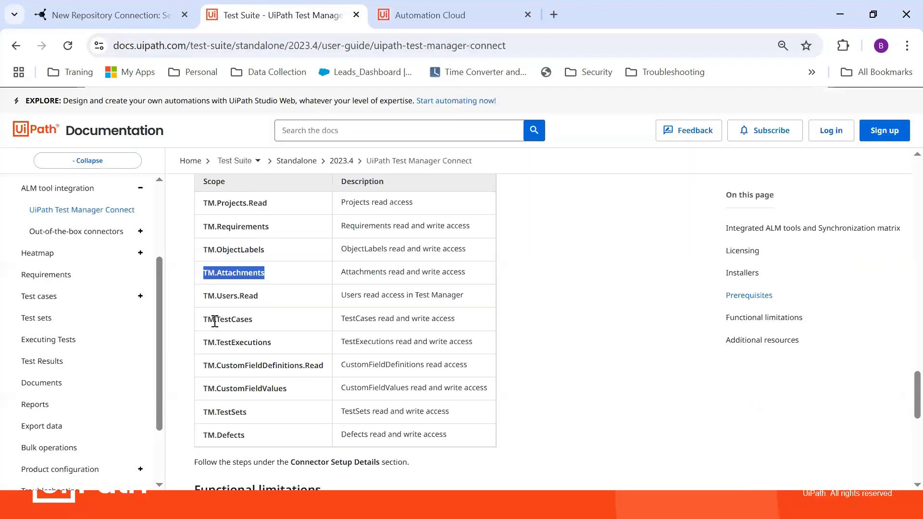
{"action": "left_click_drag", "start_coordinate": [264, 304], "coordinate": [205, 303]}
{"action": "key", "text": "ctrl+c"}
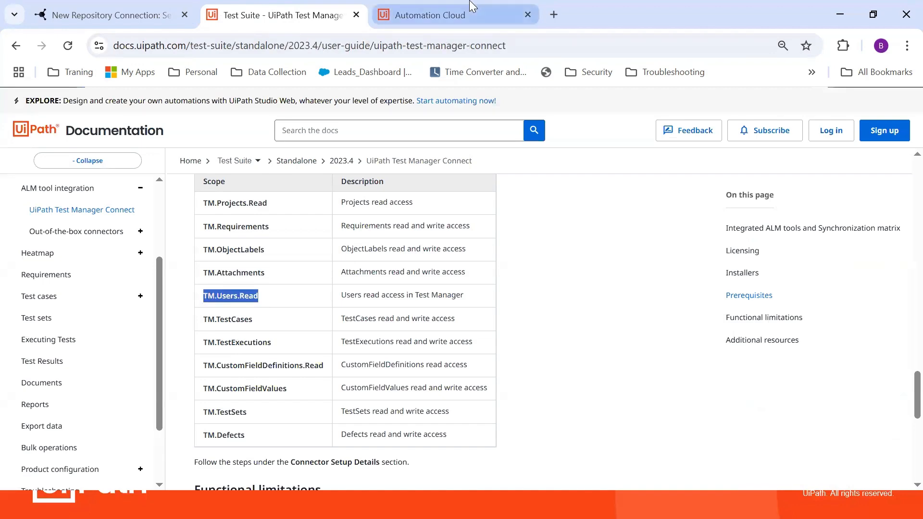
{"action": "left_click", "coordinate": [431, 15]}
{"action": "key", "text": "ctrl+a"}
{"action": "key", "text": "ctrl+v"}
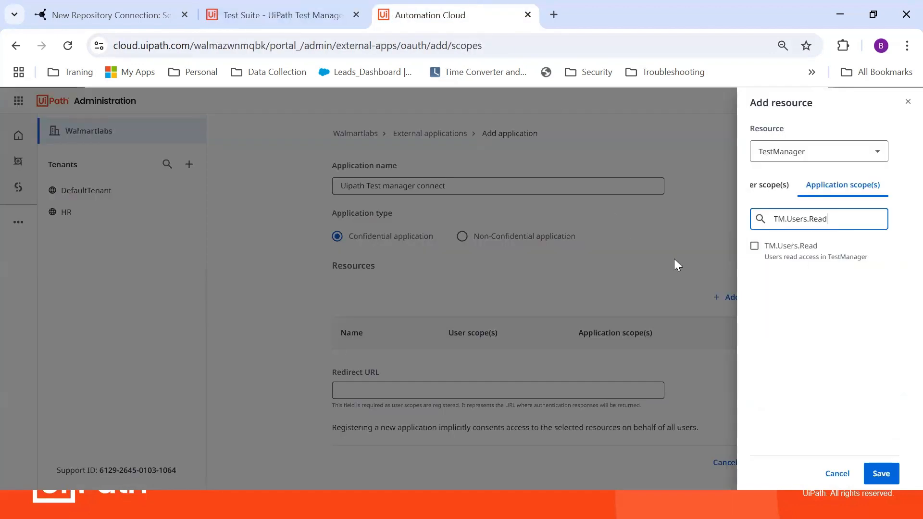
{"action": "left_click", "coordinate": [754, 244]}
Step: Copy TM.TestCases from the documentation's scope table and enable that read and write application scope for TestManager
{"action": "left_click", "coordinate": [312, 18]}
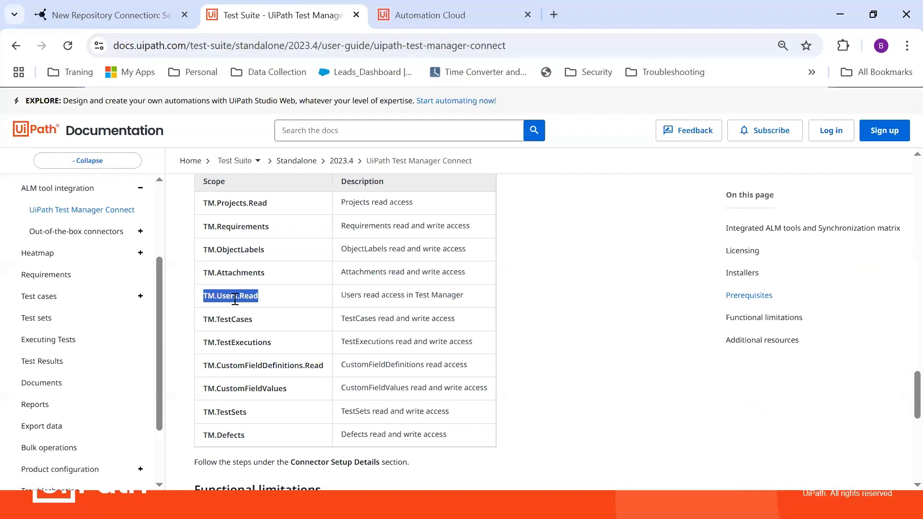
{"action": "left_click_drag", "start_coordinate": [263, 320], "coordinate": [202, 322]}
{"action": "key", "text": "ctrl+c"}
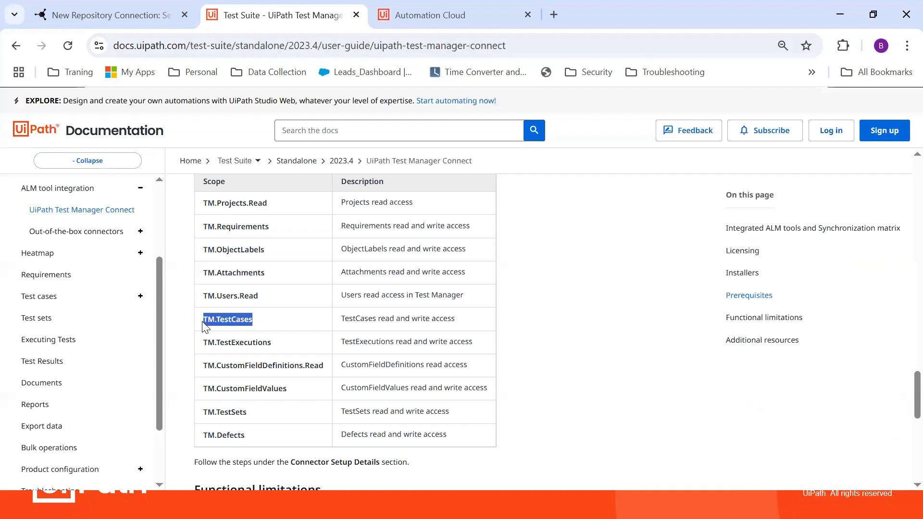
{"action": "left_click", "coordinate": [449, 14]}
{"action": "key", "text": "ctrl+a"}
{"action": "key", "text": "ctrl+v"}
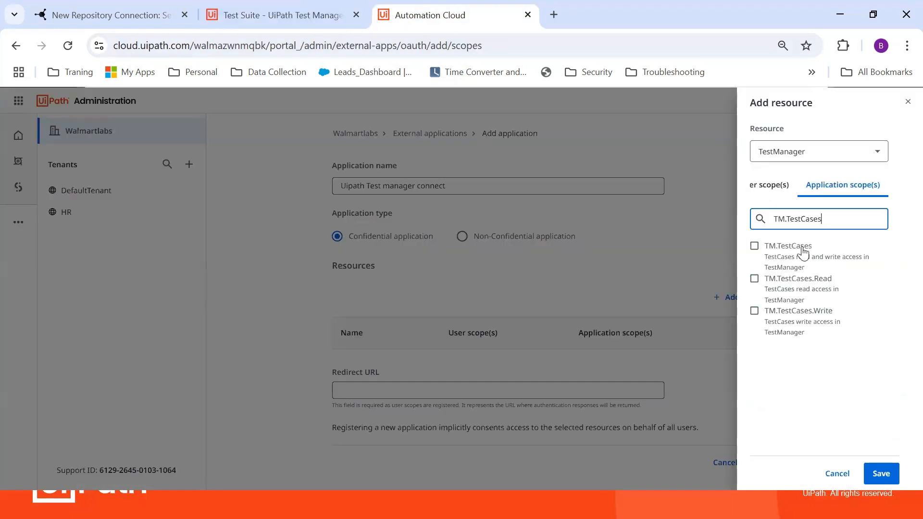
{"action": "left_click", "coordinate": [754, 245]}
Step: Copy TM.TestExecutions from the documentation's scope table and enable that read and write application scope for TestManager
{"action": "left_click", "coordinate": [253, 16]}
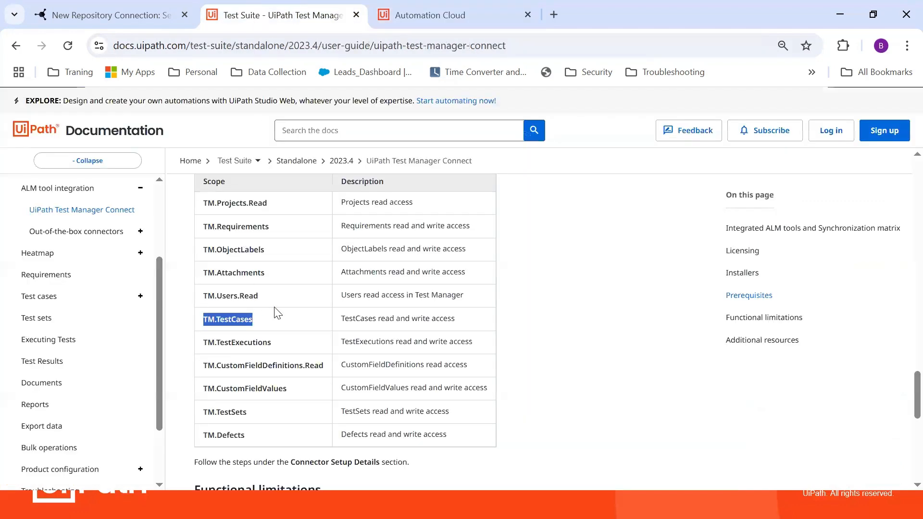
{"action": "left_click_drag", "start_coordinate": [285, 346], "coordinate": [197, 344]}
{"action": "left_click_drag", "start_coordinate": [289, 346], "coordinate": [203, 343]}
{"action": "key", "text": "ctrl+c"}
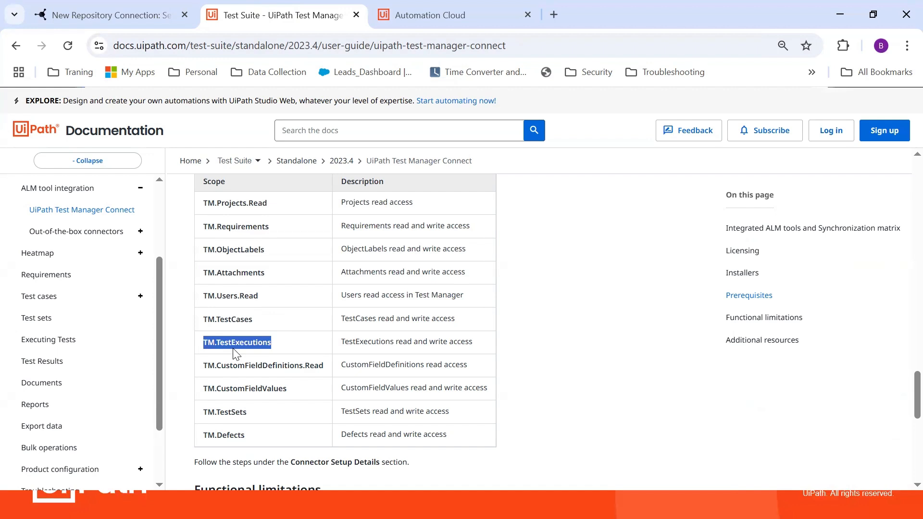
{"action": "key", "text": "ctrl+Tab"}
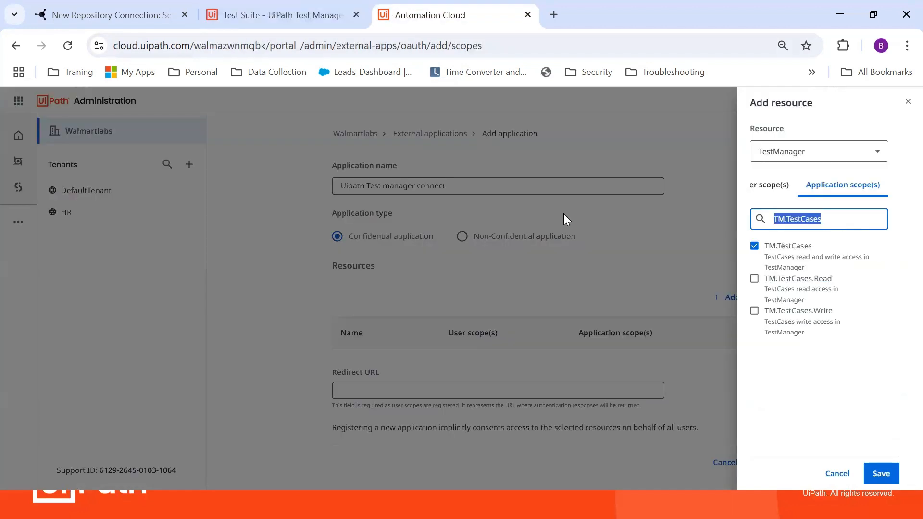
{"action": "key", "text": "ctrl+v"}
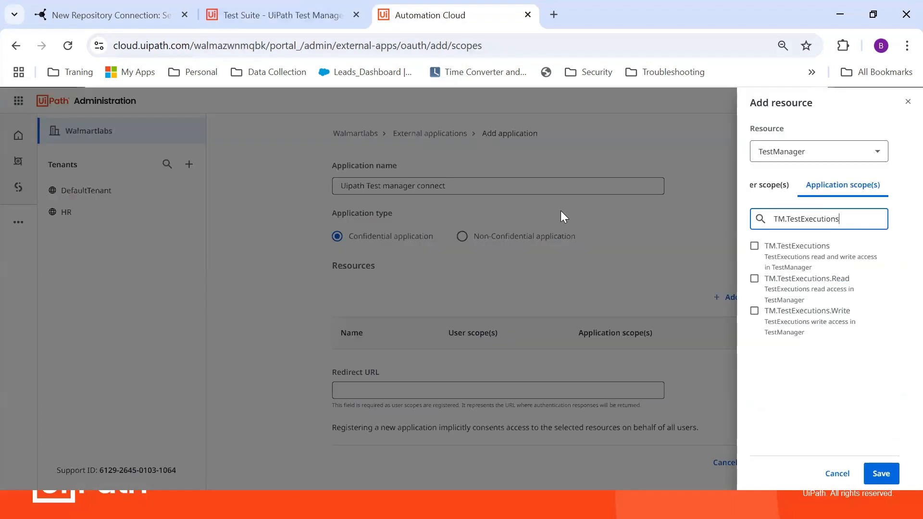
{"action": "left_click", "coordinate": [801, 257]}
Step: Filter the application scopes by "cust" and enable TM.CustomFieldDefinitions and TM.CustomFieldValues, checking the names against the documentation
{"action": "left_click_drag", "start_coordinate": [848, 221], "coordinate": [609, 193]}
{"action": "type", "text": "cust"}
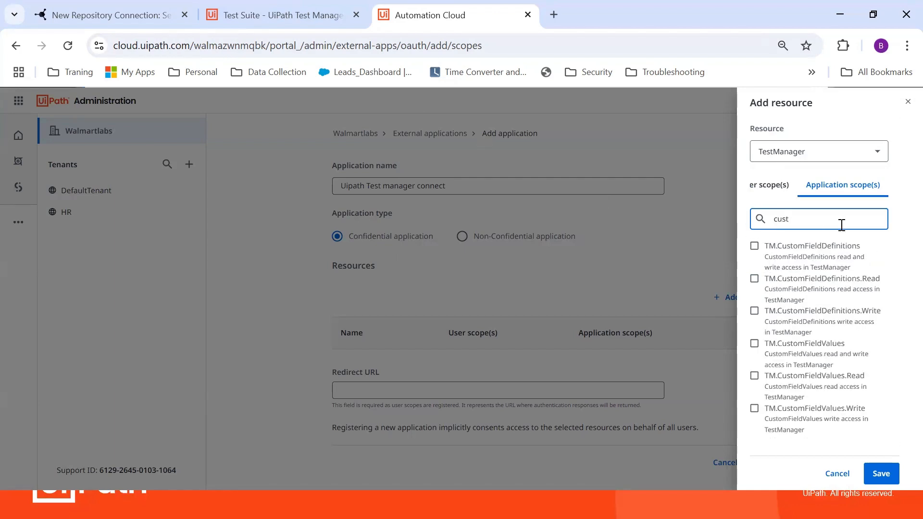
{"action": "left_click", "coordinate": [826, 255]}
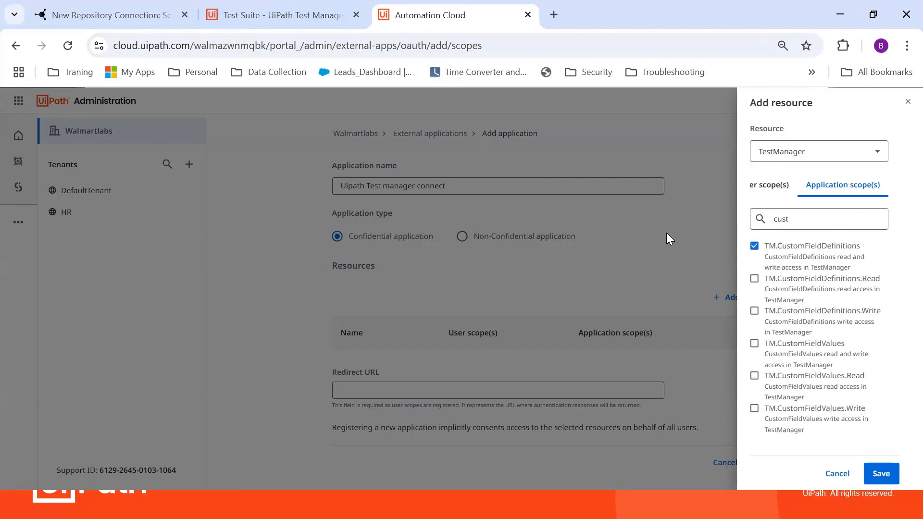
{"action": "left_click", "coordinate": [278, 16]}
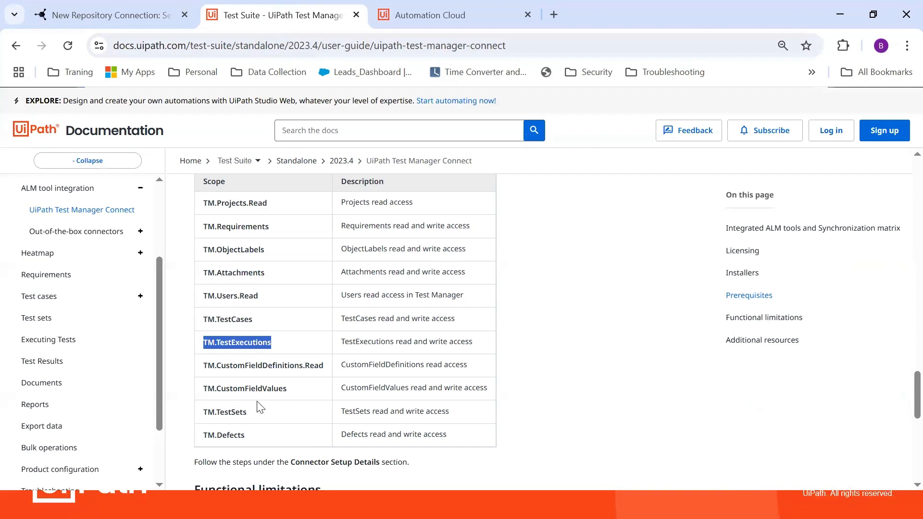
{"action": "left_click_drag", "start_coordinate": [293, 389], "coordinate": [200, 390]}
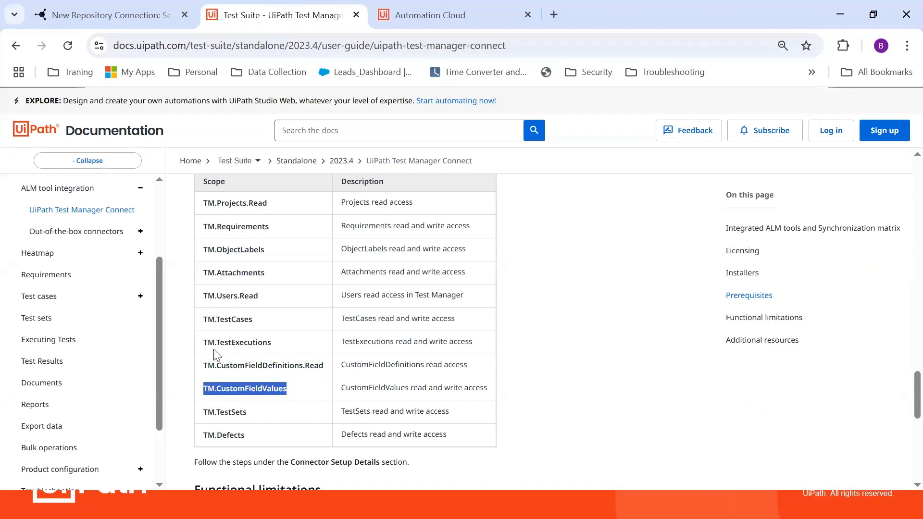
{"action": "left_click", "coordinate": [429, 18]}
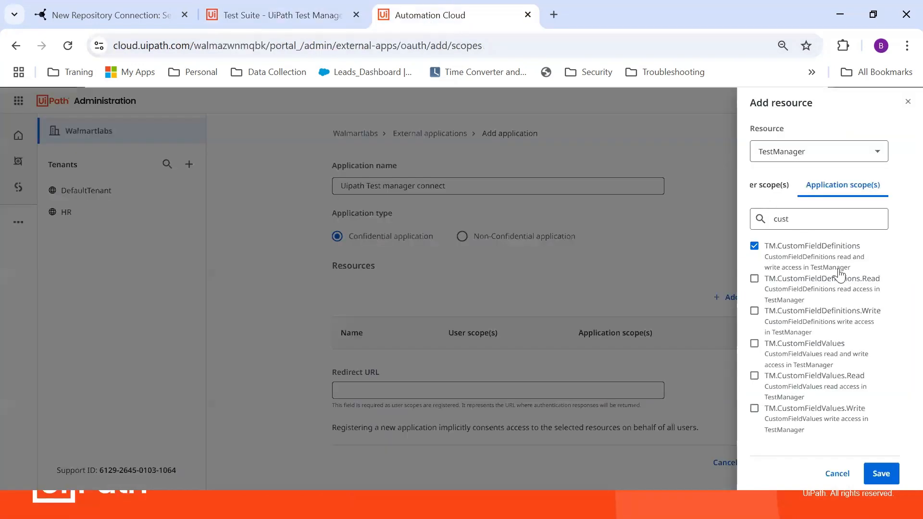
{"action": "left_click", "coordinate": [840, 357]}
Step: Look up the remaining scopes in the documentation and enable the TM.TestSets and TM.Defects application scopes
{"action": "left_click", "coordinate": [278, 16]}
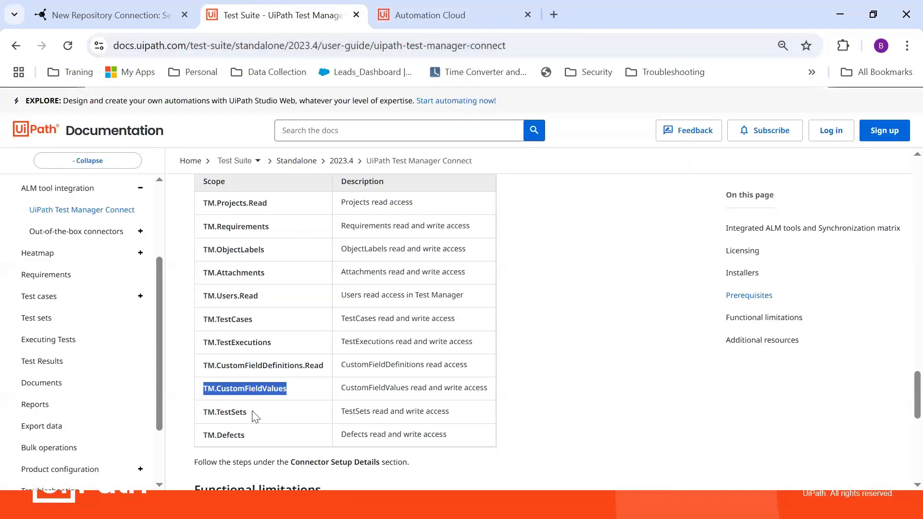
{"action": "left_click", "coordinate": [429, 15]}
{"action": "type", "text": "Tes"}
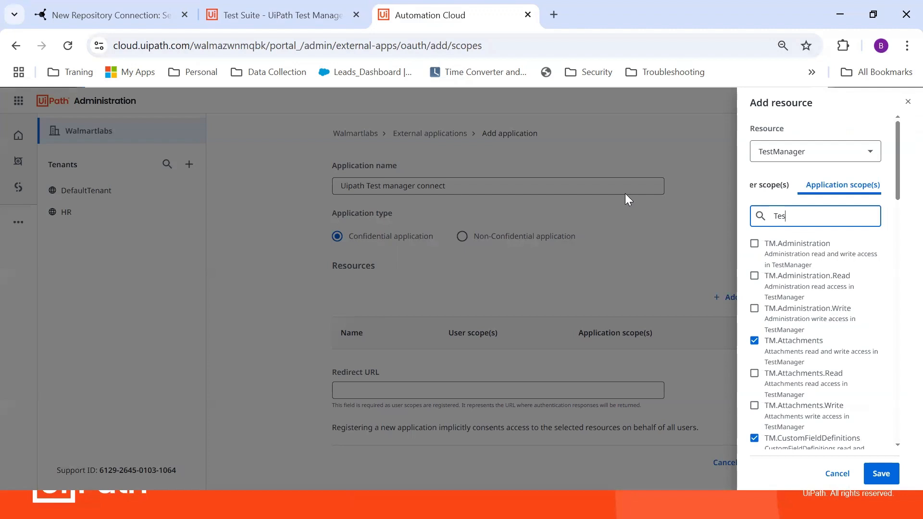
{"action": "type", "text": "tset"}
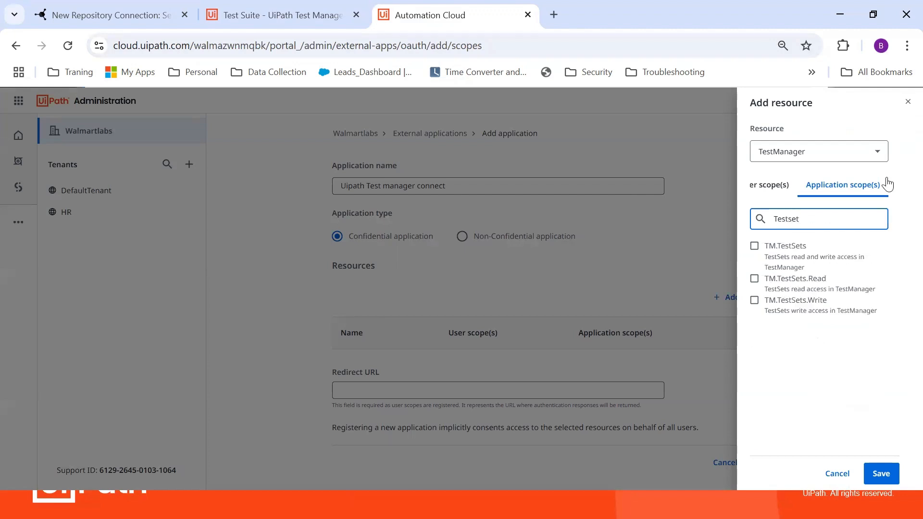
{"action": "left_click", "coordinate": [799, 246]}
{"action": "left_click_drag", "start_coordinate": [812, 219], "coordinate": [633, 208]}
{"action": "type", "text": "defe"}
{"action": "left_click", "coordinate": [784, 254]}
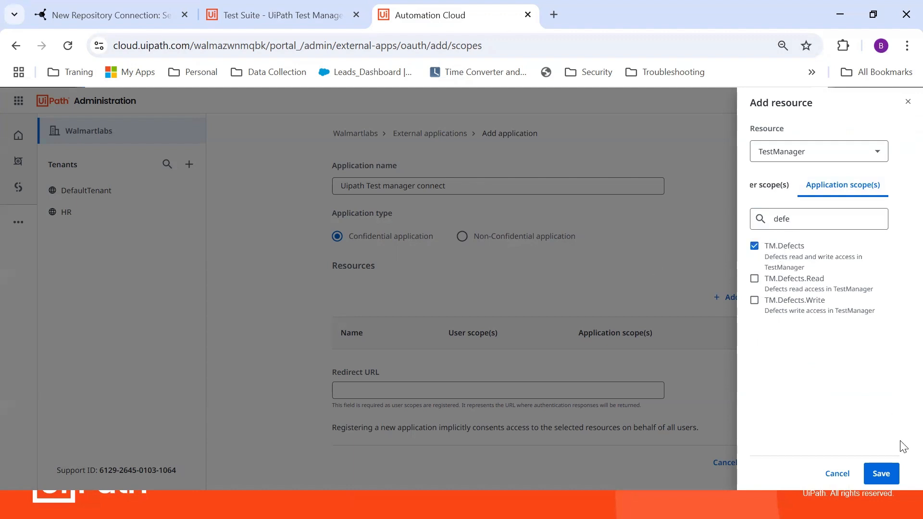
Step: Save the TestManager scopes, add the external application, and copy its App ID into the Planview Hub connection's Client ID
{"action": "left_click", "coordinate": [881, 474]}
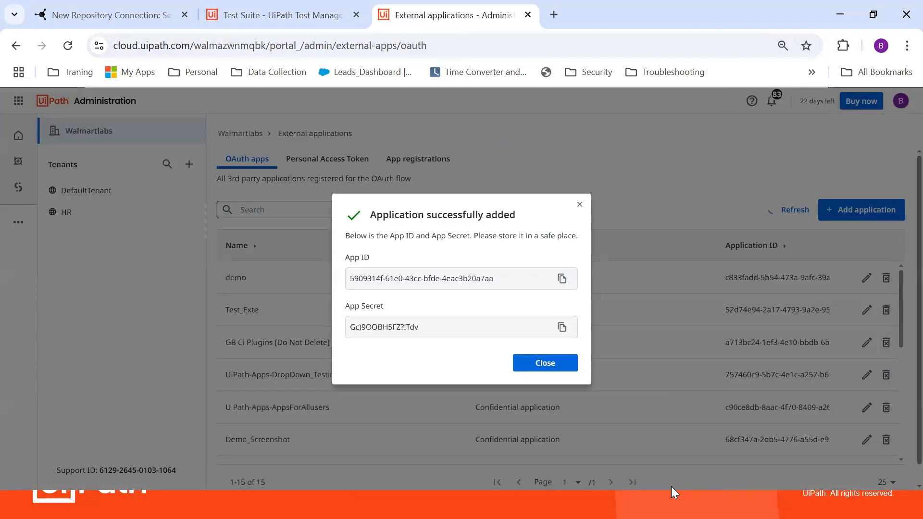
{"action": "left_click", "coordinate": [562, 279]}
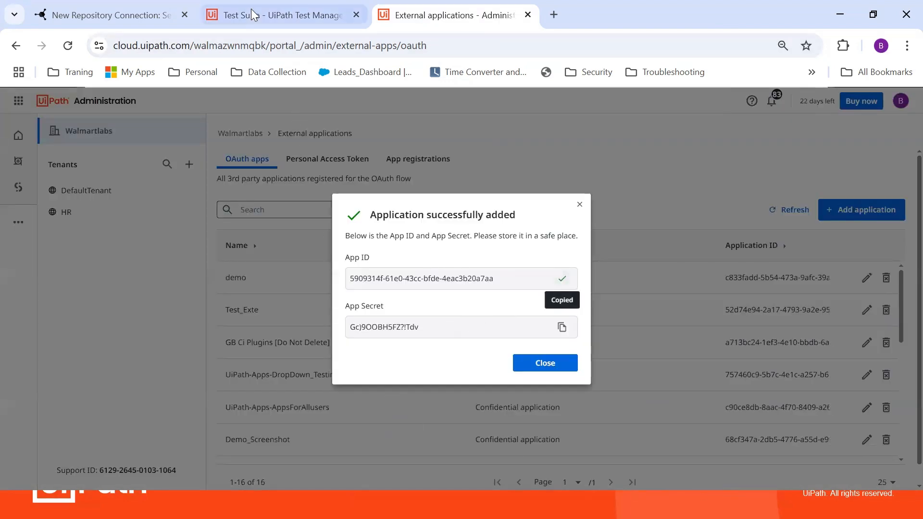
{"action": "left_click", "coordinate": [137, 14]}
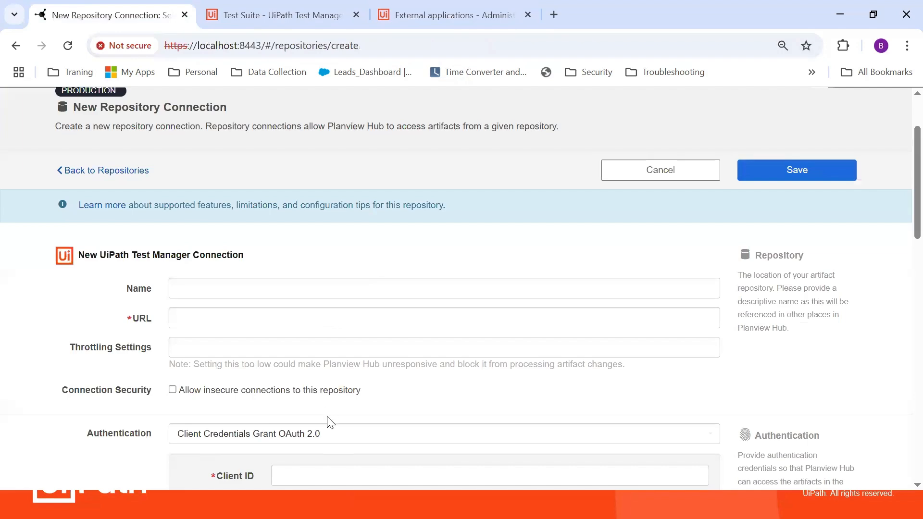
{"action": "scroll", "coordinate": [328, 420], "scroll_direction": "down", "scroll_amount": 3}
{"action": "left_click", "coordinate": [327, 340]}
{"action": "key", "text": "ctrl+v"}
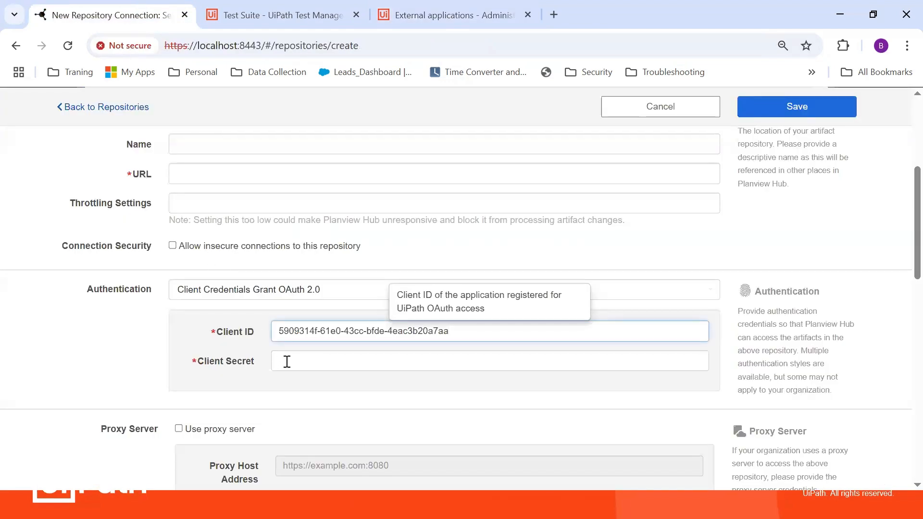
Step: Paste the app secret into the connection's Client Secret field and dismiss the new application's credentials dialog
{"action": "left_click", "coordinate": [287, 362]}
{"action": "key", "text": "ctrl+v"}
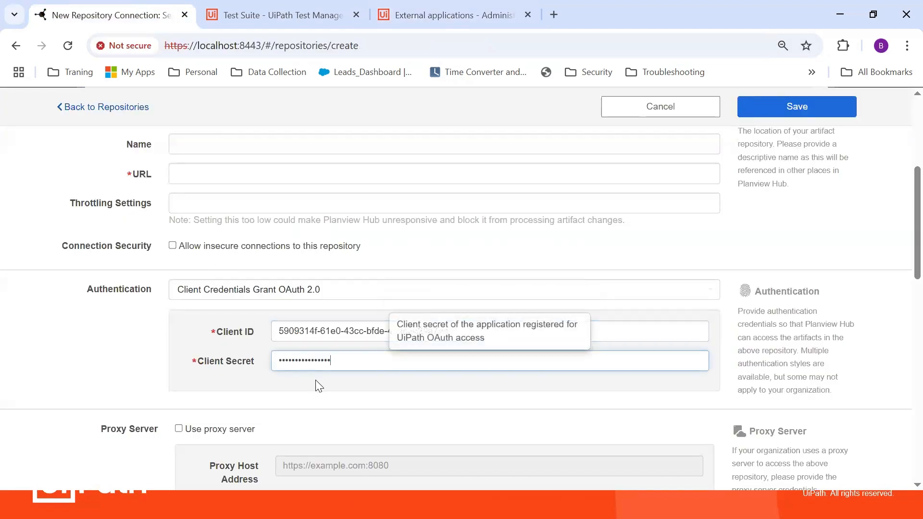
{"action": "left_click", "coordinate": [452, 11]}
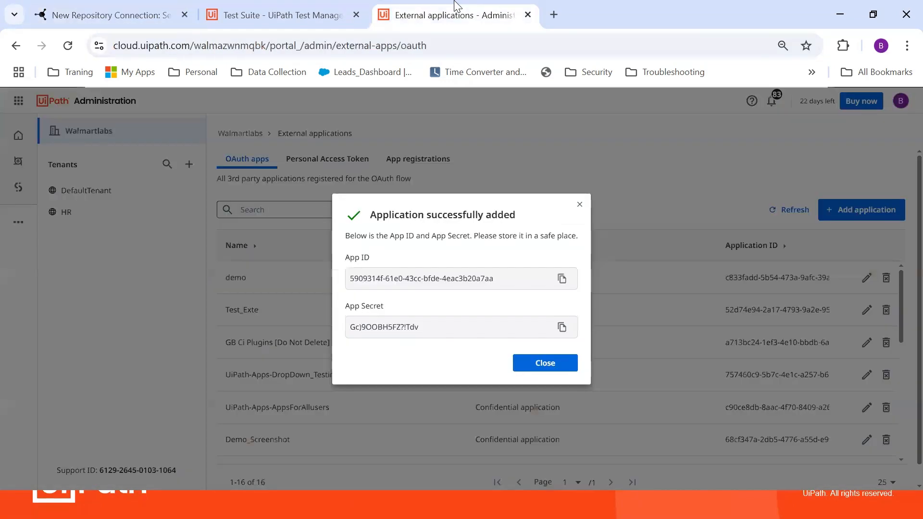
{"action": "left_click", "coordinate": [579, 206]}
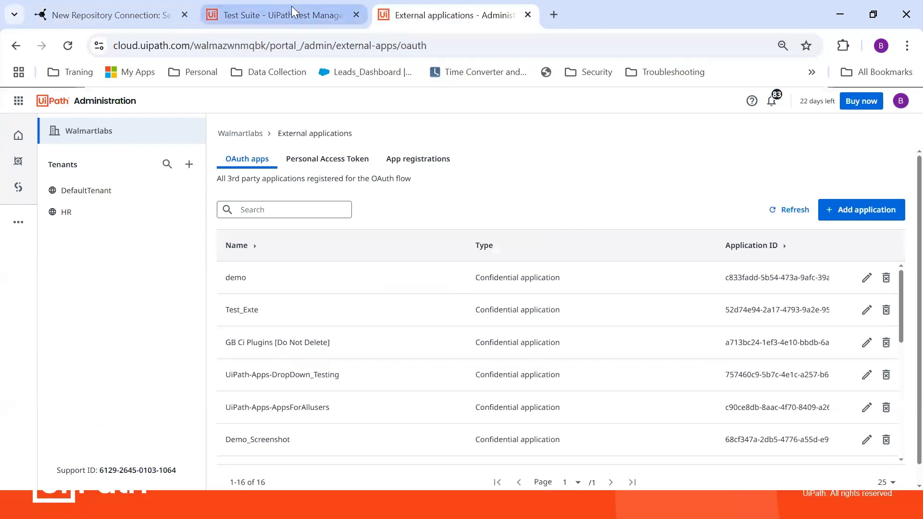
{"action": "left_click", "coordinate": [25, 225]}
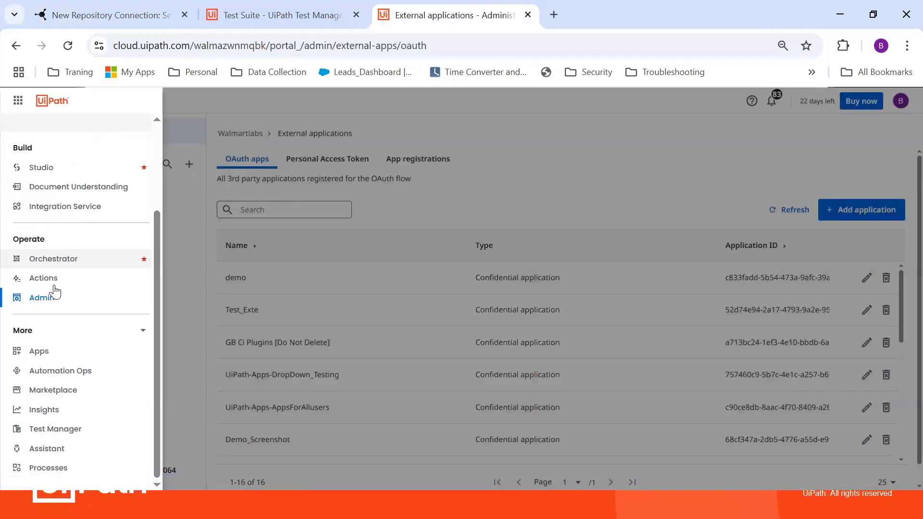
{"action": "left_click", "coordinate": [75, 431]}
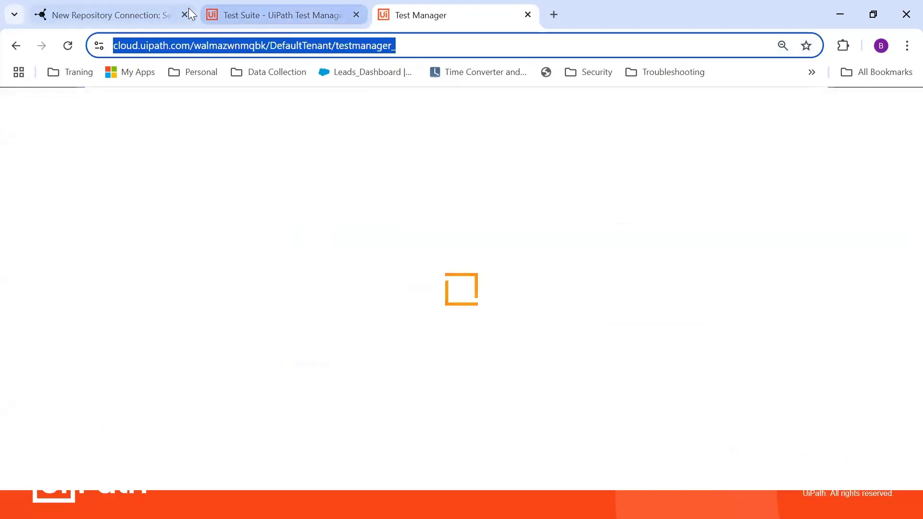
{"action": "left_click", "coordinate": [106, 15]}
{"action": "scroll", "coordinate": [360, 333], "scroll_direction": "up", "scroll_amount": 3}
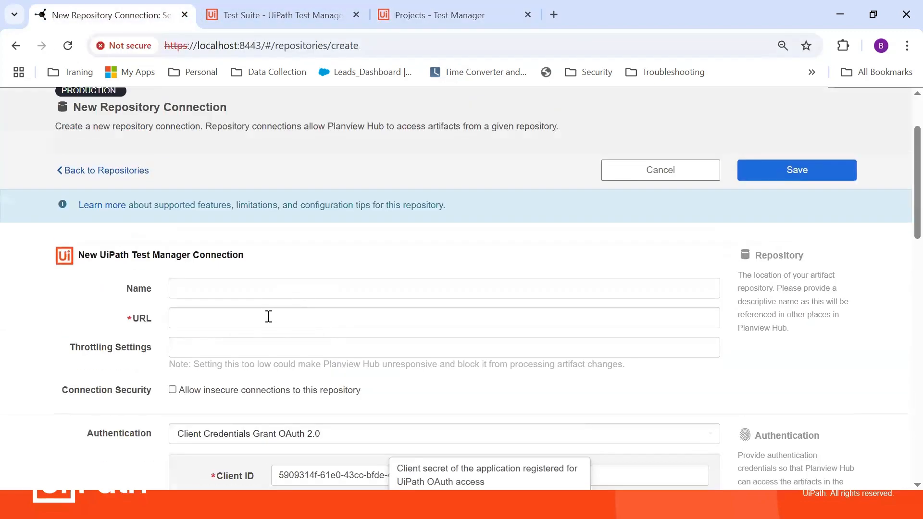
{"action": "left_click", "coordinate": [279, 322]}
{"action": "key", "text": "ctrl+v"}
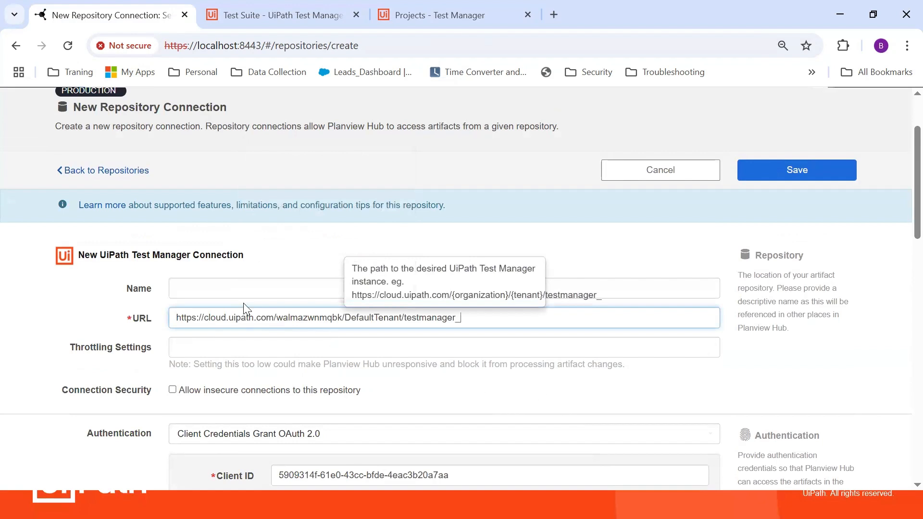
Step: Name the new UiPath Test Manager connection UiPath_TestManager_Repo
{"action": "left_click", "coordinate": [273, 288]}
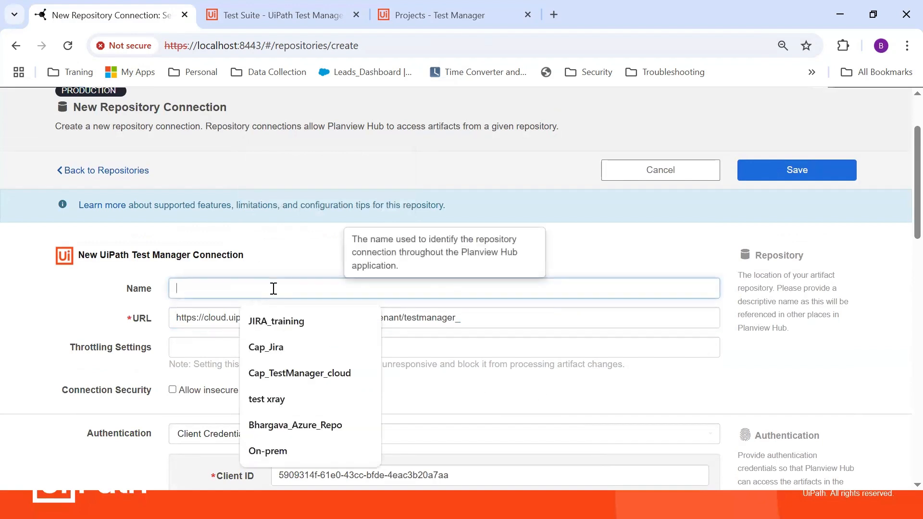
{"action": "type", "text": "UiPat"}
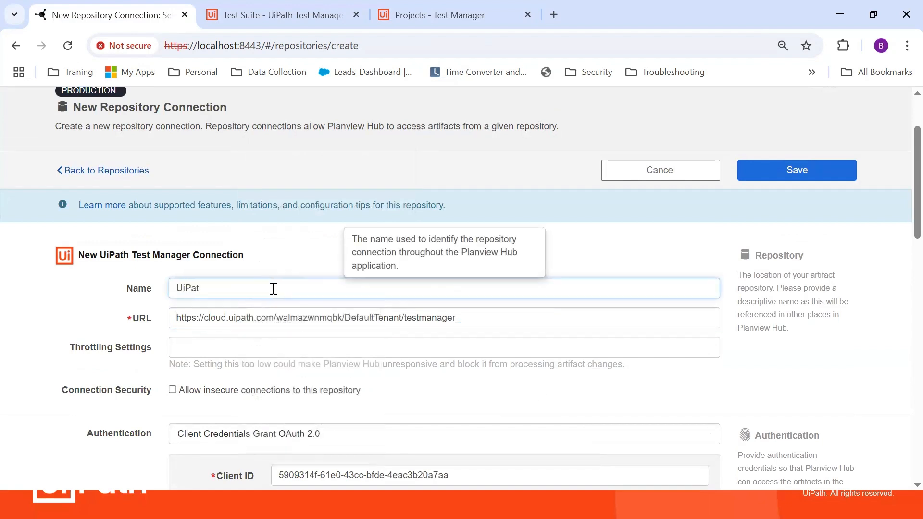
{"action": "type", "text": "h_TestManager_Repo"}
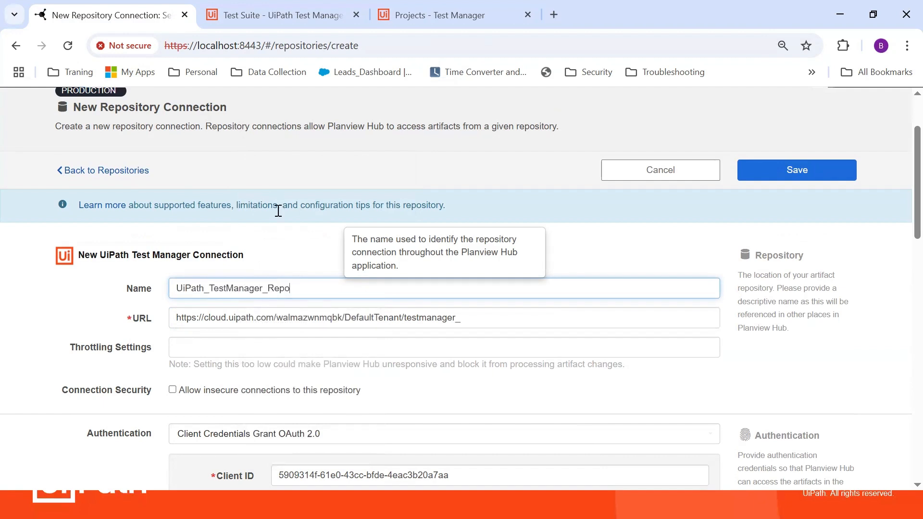
Step: Review and save the UiPath Test Manager connection, finish its configuration, and test its connectivity from the repositories list
{"action": "scroll", "coordinate": [273, 288], "scroll_direction": "down", "scroll_amount": 5}
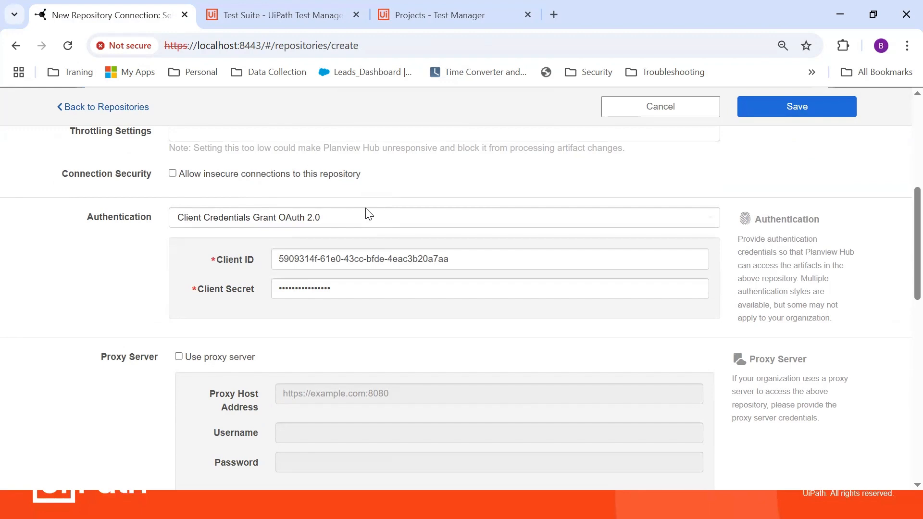
{"action": "scroll", "coordinate": [159, 202], "scroll_direction": "up", "scroll_amount": 3}
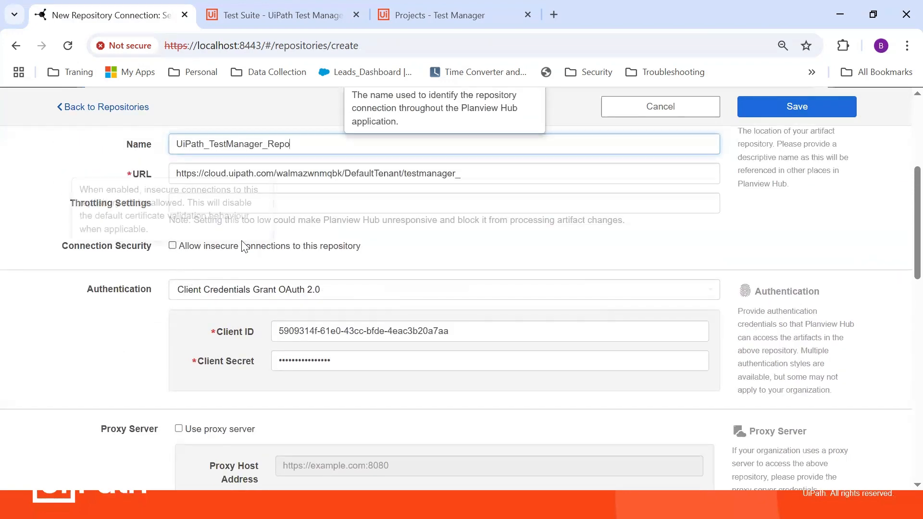
{"action": "scroll", "coordinate": [543, 289], "scroll_direction": "up", "scroll_amount": 3}
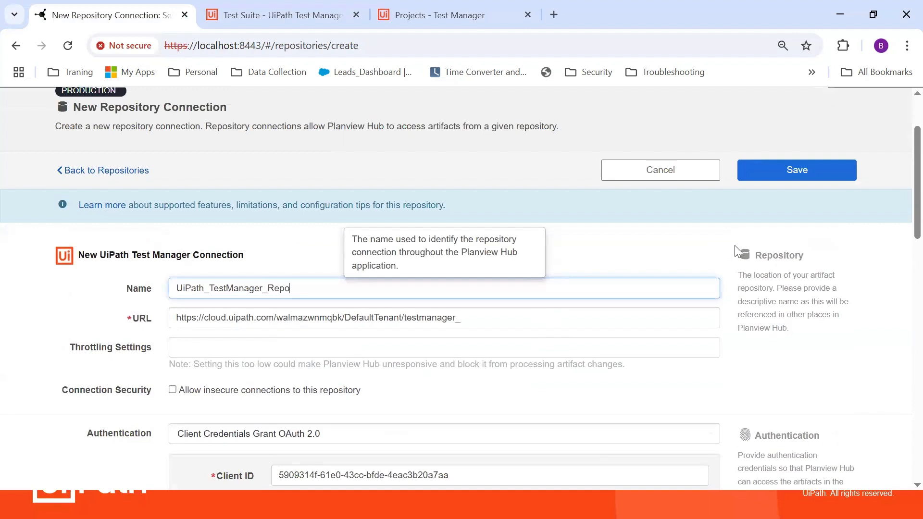
{"action": "left_click", "coordinate": [818, 178]}
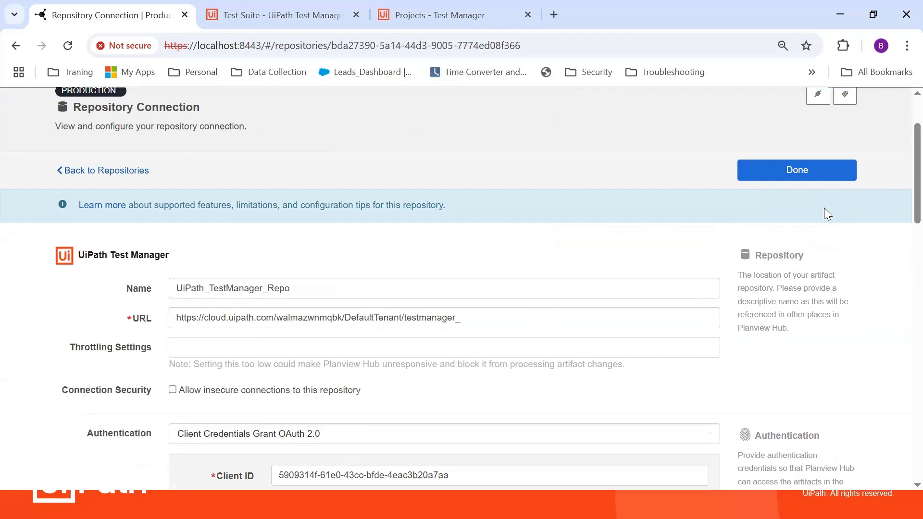
{"action": "left_click", "coordinate": [841, 172]}
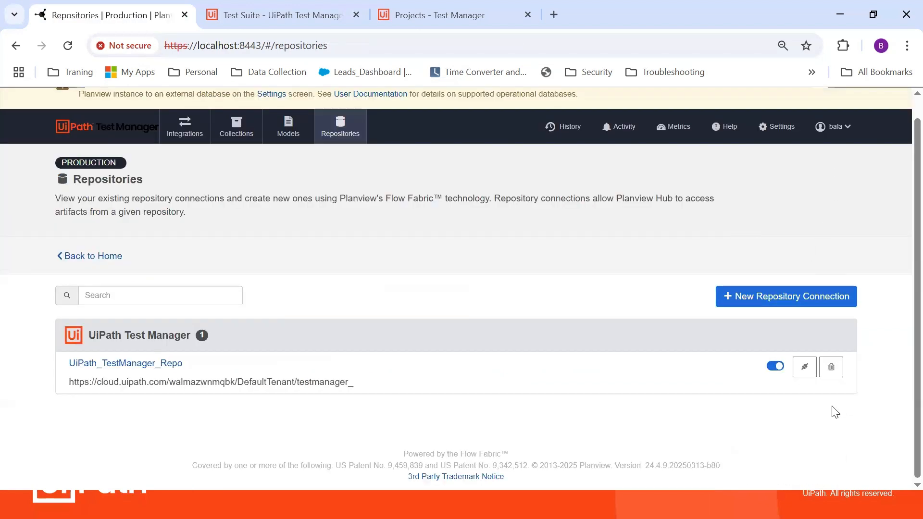
{"action": "left_click", "coordinate": [806, 370]}
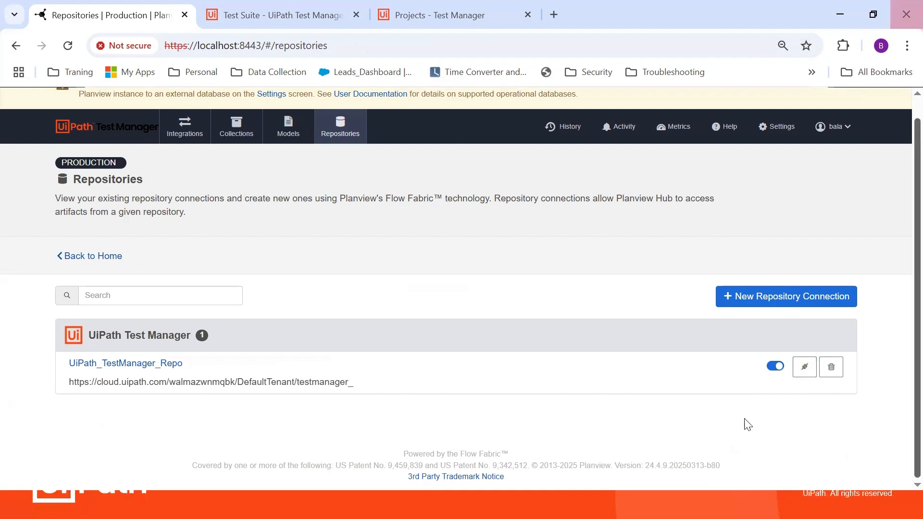
Step: Create a new Microsoft Azure DevOps Server repository connection and set its authentication method to Personal Access Token
{"action": "left_click", "coordinate": [768, 298]}
{"action": "scroll", "coordinate": [619, 282], "scroll_direction": "down", "scroll_amount": 8}
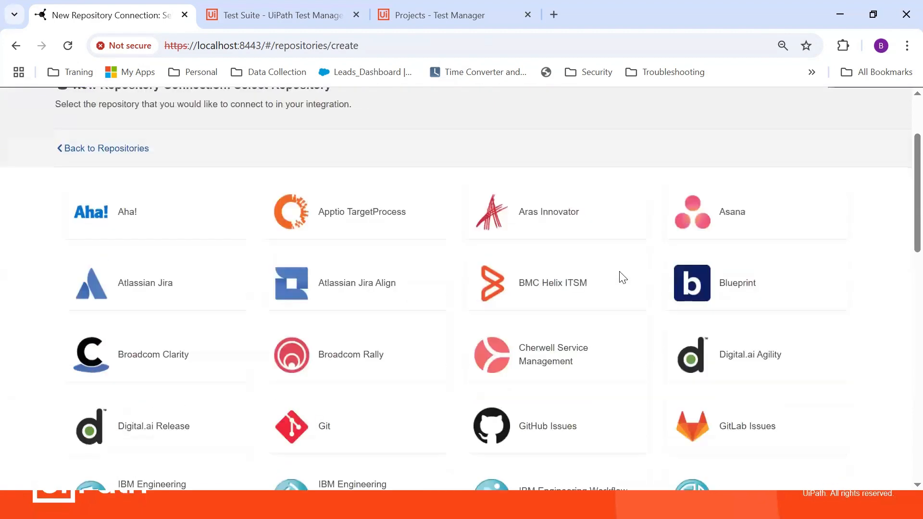
{"action": "left_click", "coordinate": [811, 313]}
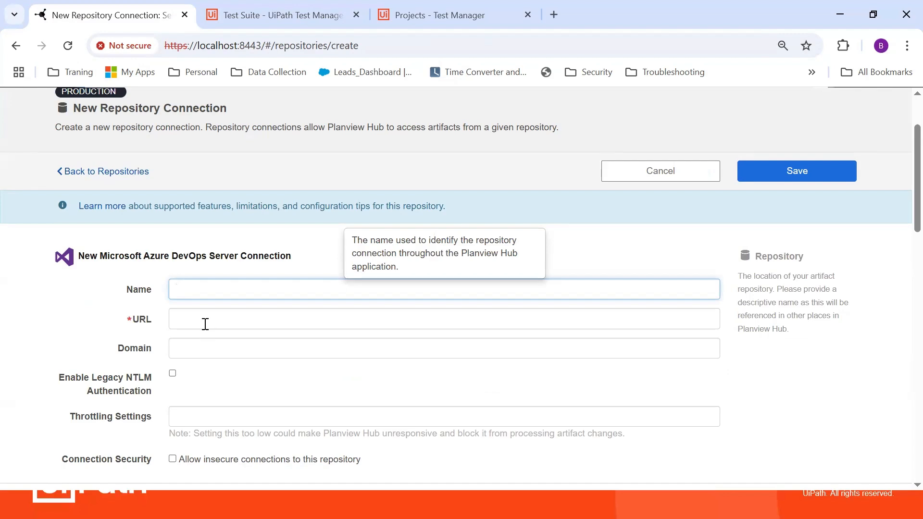
{"action": "scroll", "coordinate": [254, 324], "scroll_direction": "down", "scroll_amount": 3}
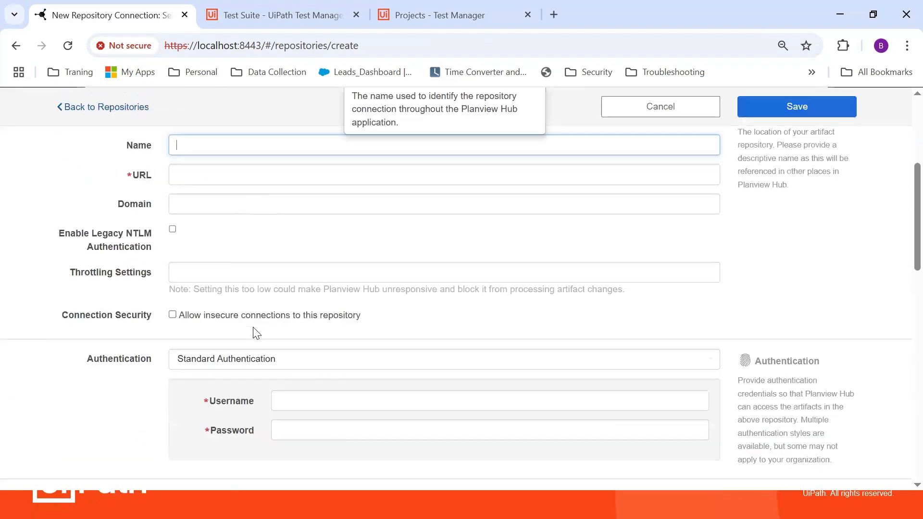
{"action": "left_click", "coordinate": [267, 367]}
{"action": "left_click", "coordinate": [260, 399]}
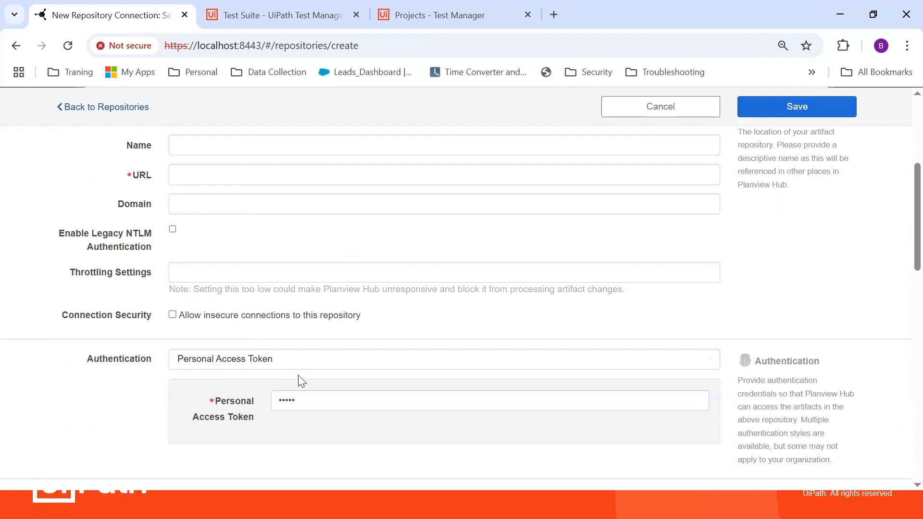
{"action": "scroll", "coordinate": [302, 381], "scroll_direction": "up", "scroll_amount": 5}
Step: Open Azure DevOps in a new browser tab and switch to the TasktopTraining organization
{"action": "left_click", "coordinate": [554, 15]}
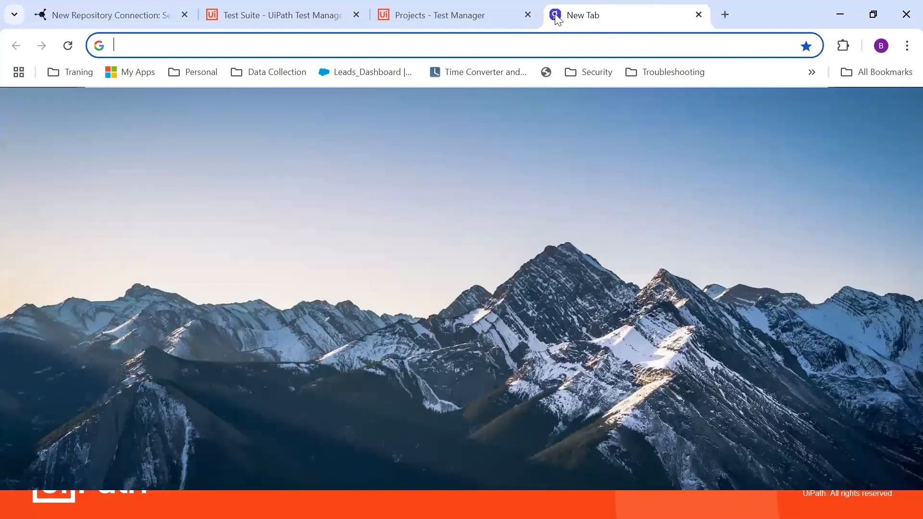
{"action": "type", "text": "dev"}
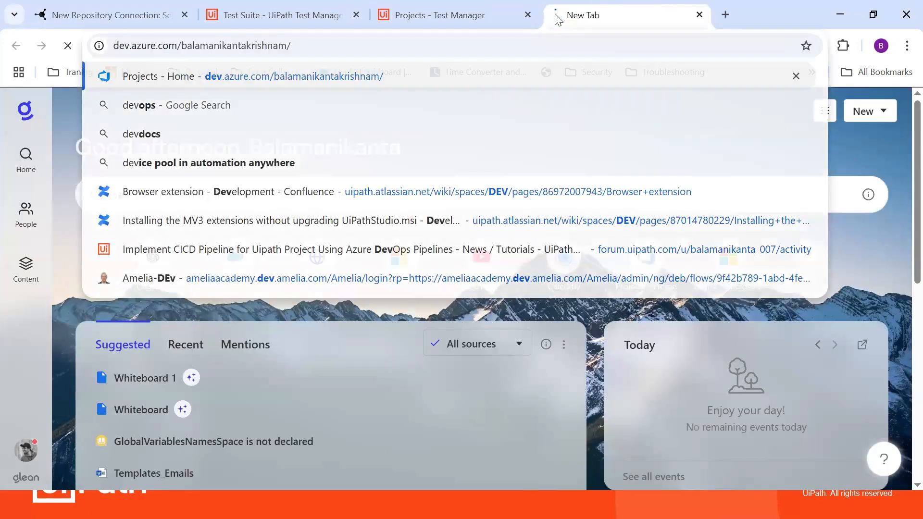
{"action": "key", "text": "Return"}
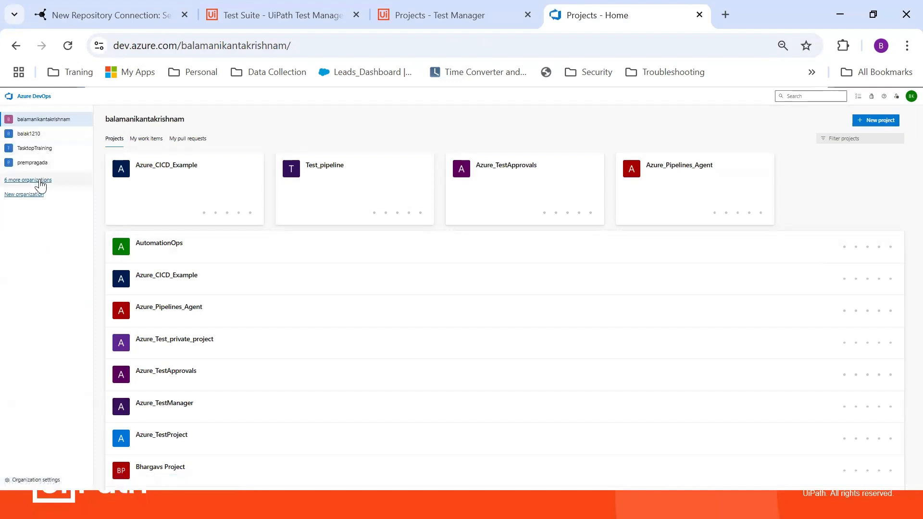
{"action": "left_click", "coordinate": [41, 180]}
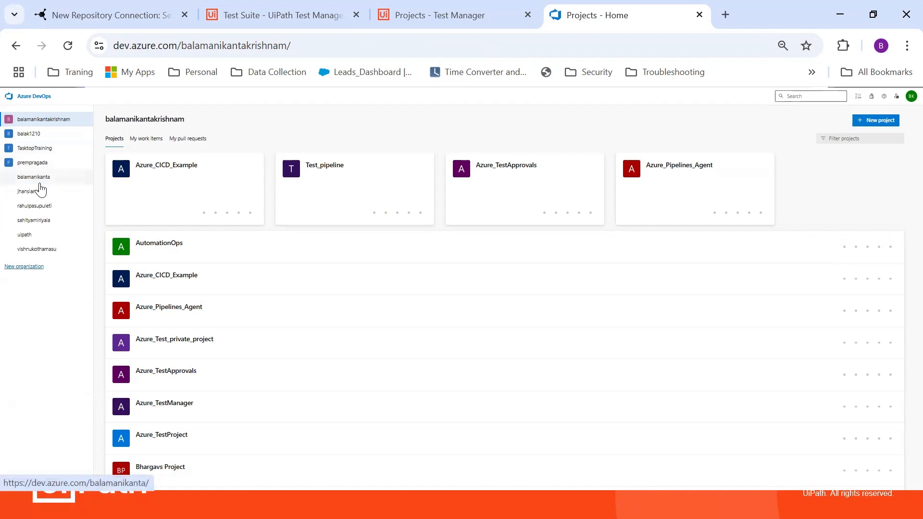
{"action": "left_click", "coordinate": [67, 149]}
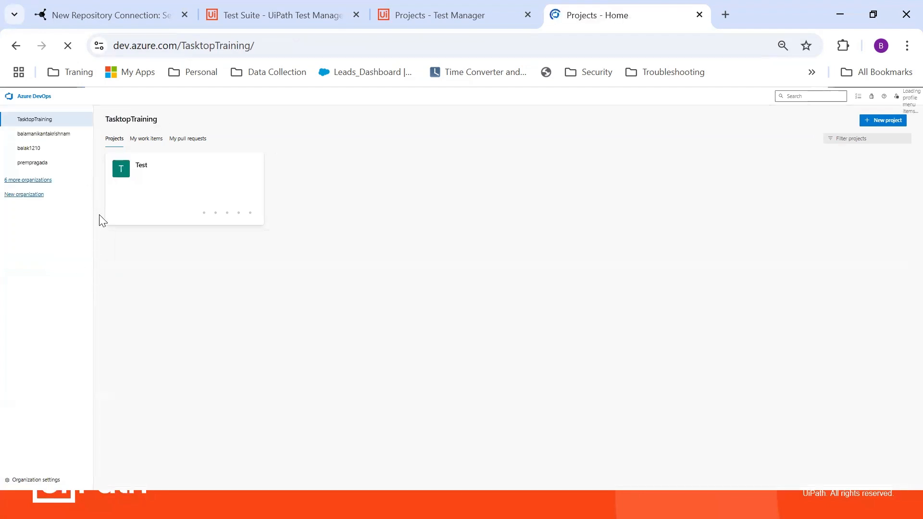
Step: Open the Test project and examine its test plans
{"action": "left_click", "coordinate": [214, 190]}
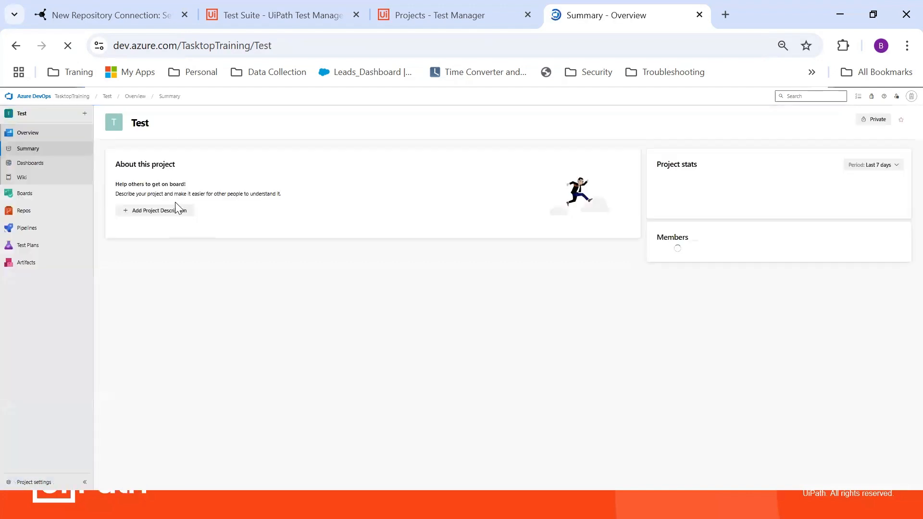
{"action": "left_click", "coordinate": [29, 247]}
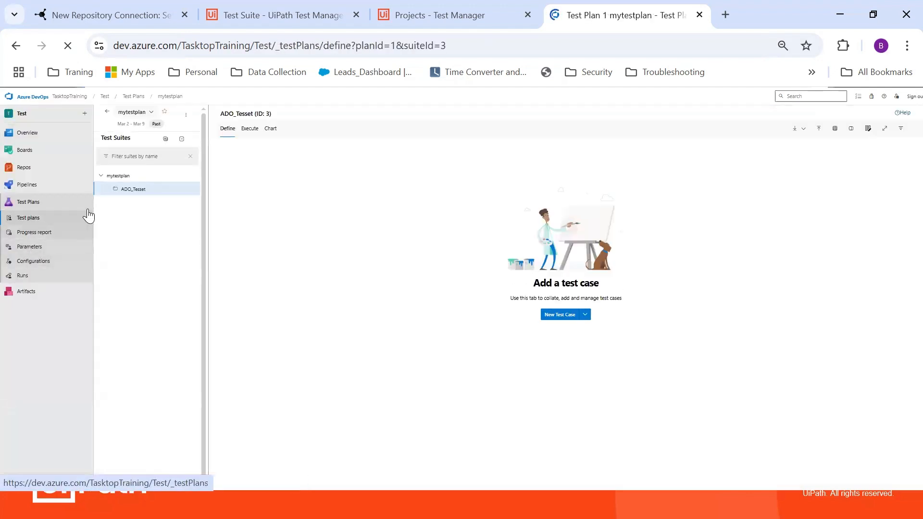
{"action": "mouse_move", "coordinate": [52, 192]}
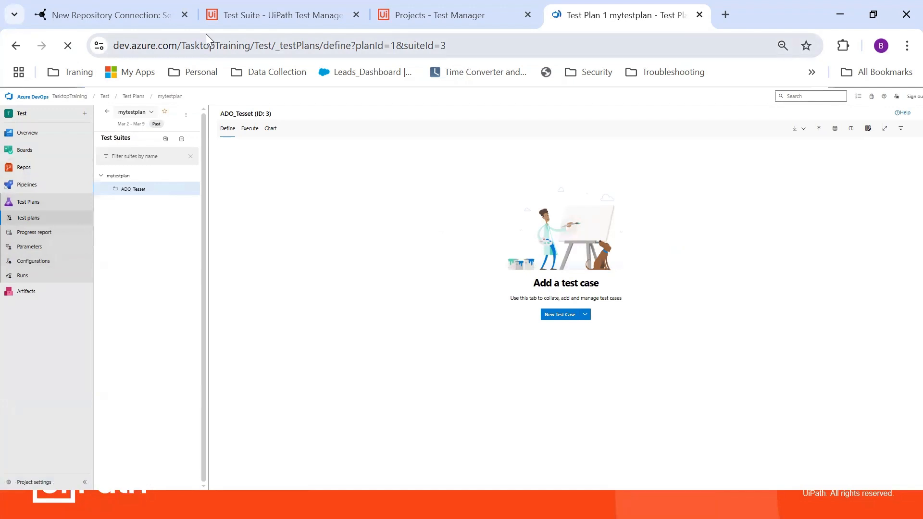
{"action": "left_click_drag", "start_coordinate": [208, 42], "coordinate": [70, 35]}
{"action": "key", "text": "ctrl+c"}
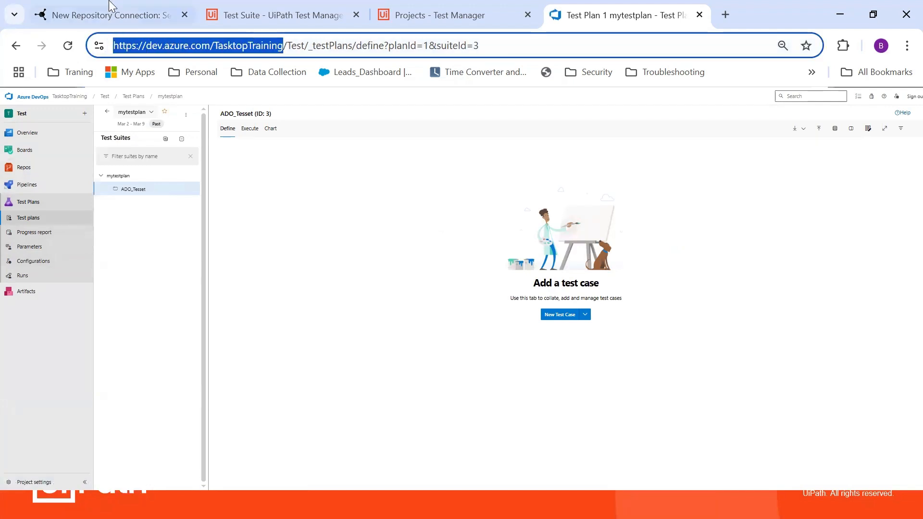
{"action": "left_click", "coordinate": [136, 13]}
{"action": "left_click", "coordinate": [248, 390]}
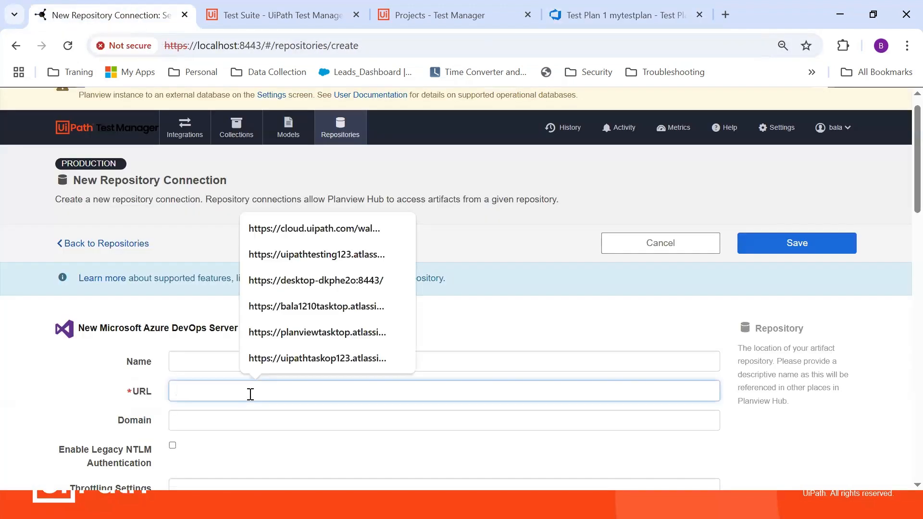
{"action": "key", "text": "ctrl+v"}
Step: Name the new Azure DevOps Server repository connection ADO_Repo
{"action": "left_click", "coordinate": [204, 361]}
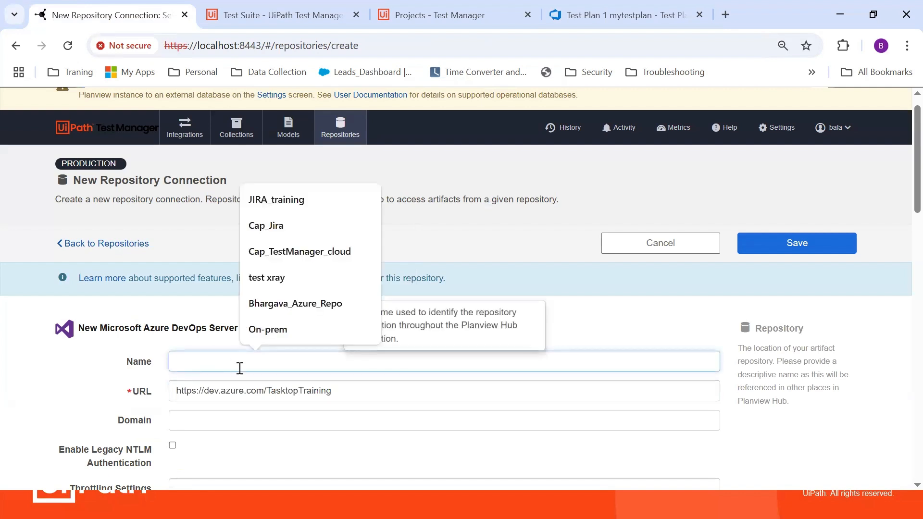
{"action": "type", "text": "ADO_Repo"}
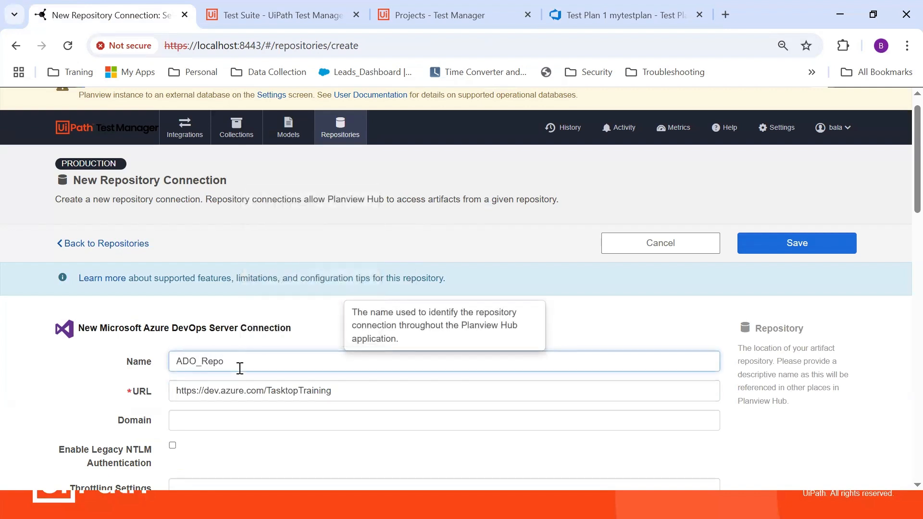
{"action": "scroll", "coordinate": [240, 369], "scroll_direction": "down", "scroll_amount": 5}
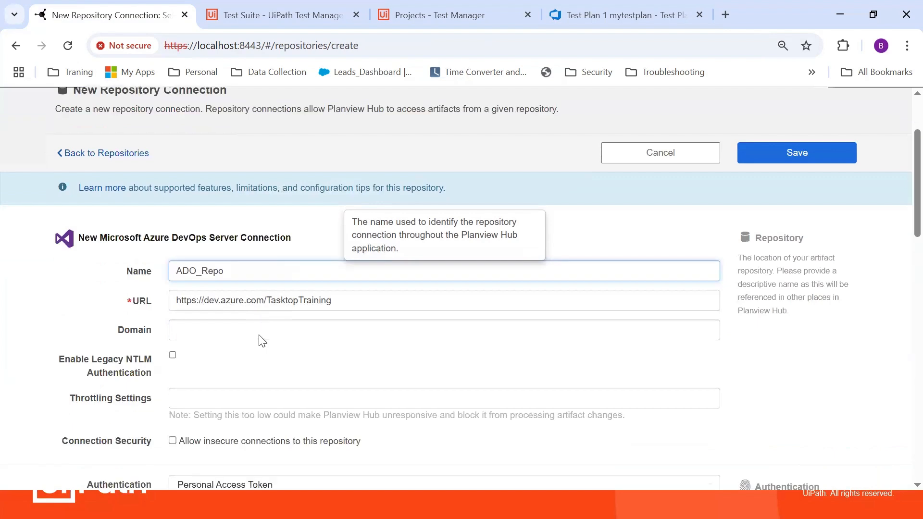
Step: In Azure DevOps, create a personal access token named test_Tra with full access for the TasktopTraining organization
{"action": "left_click", "coordinate": [605, 15]}
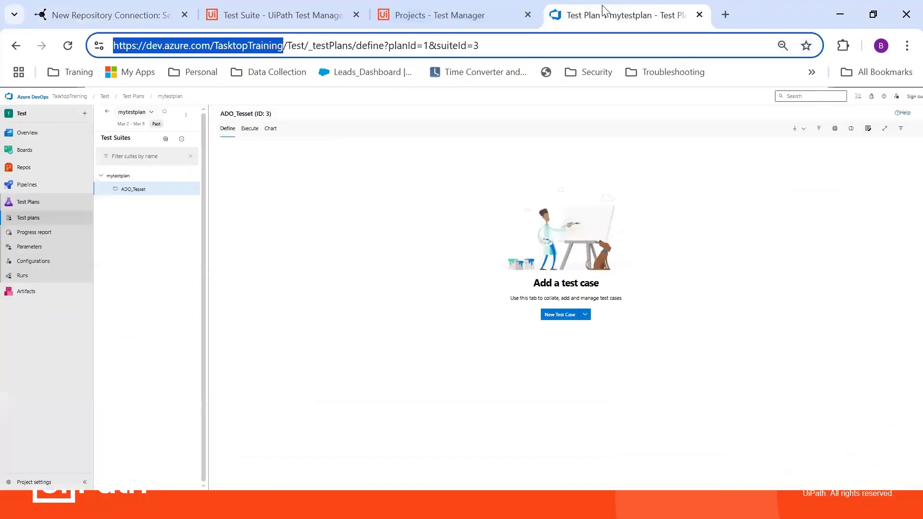
{"action": "left_click", "coordinate": [897, 98]}
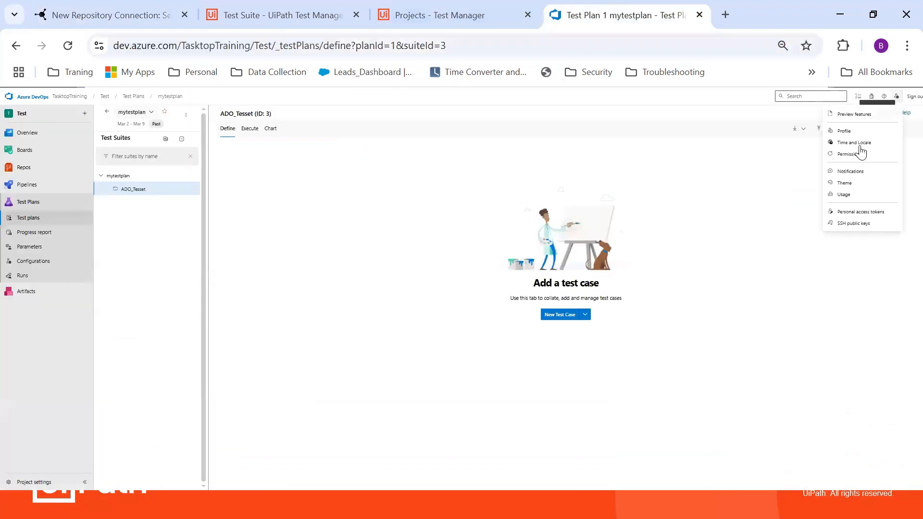
{"action": "left_click", "coordinate": [855, 212]}
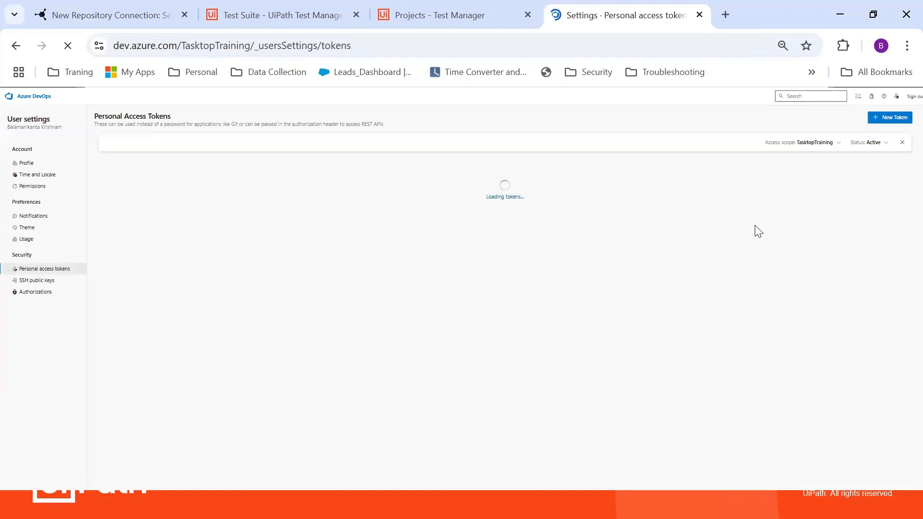
{"action": "left_click", "coordinate": [884, 121]}
{"action": "left_click", "coordinate": [729, 213]}
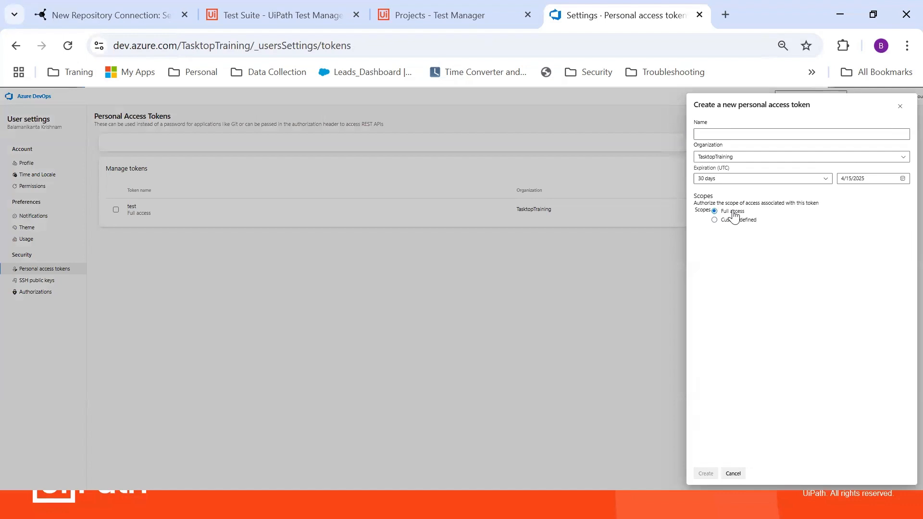
{"action": "left_click", "coordinate": [752, 136]}
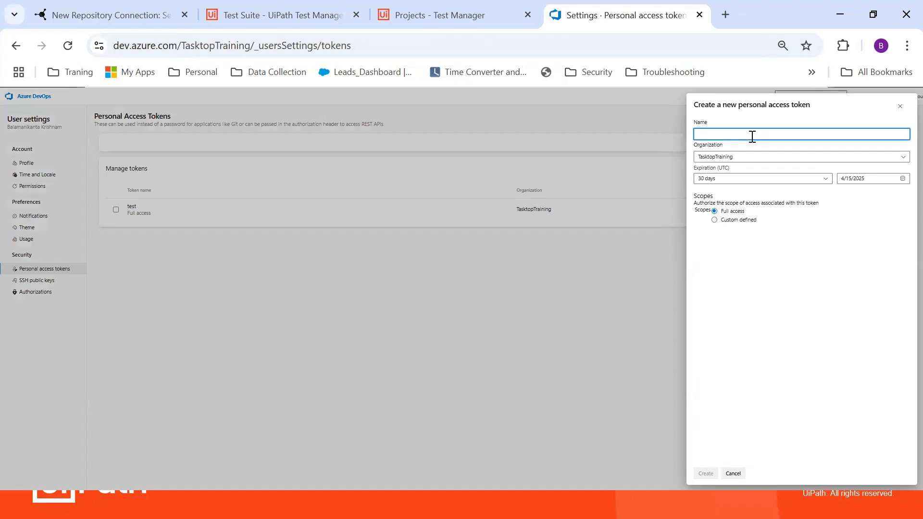
{"action": "type", "text": "test_Tra"}
{"action": "left_click", "coordinate": [705, 474]}
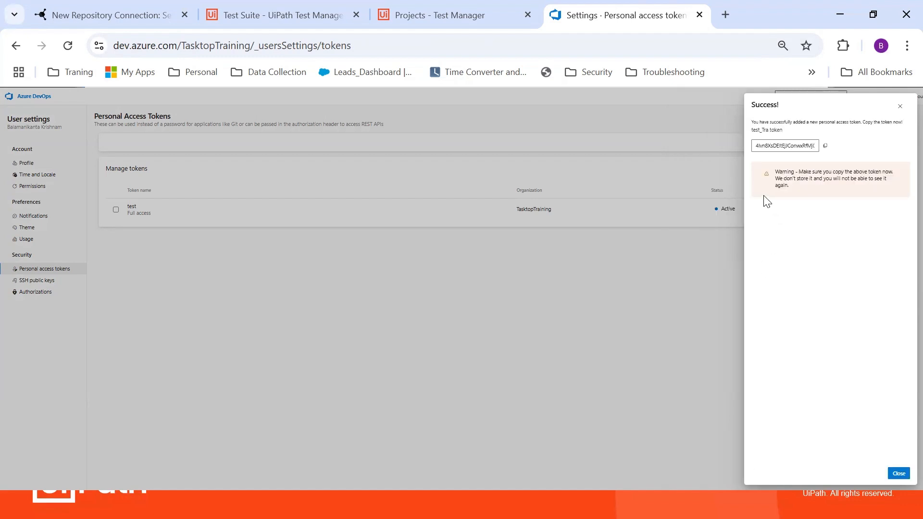
Step: Copy the generated token and paste it into the Personal Access Token field of the ADO_Repo connection in Planview Hub
{"action": "left_click", "coordinate": [825, 145]}
{"action": "left_click", "coordinate": [146, 11]}
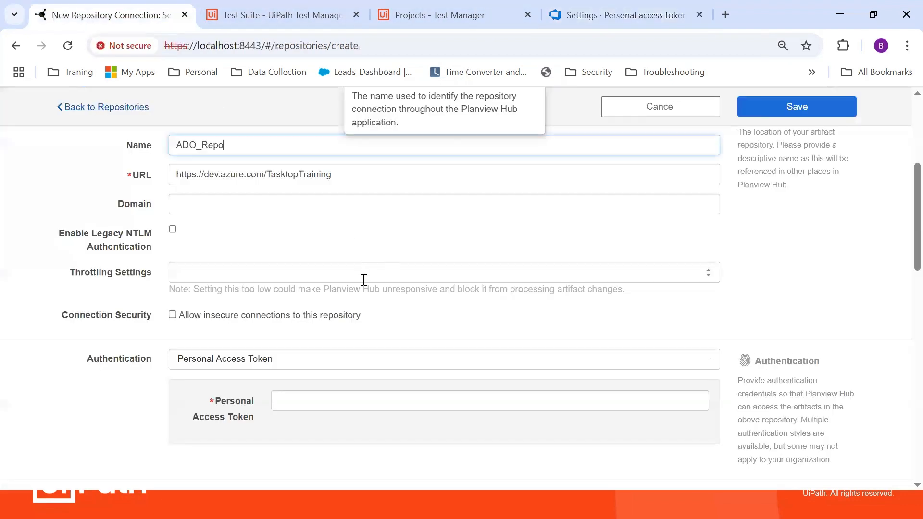
{"action": "left_click", "coordinate": [365, 405]}
{"action": "key", "text": "ctrl+v"}
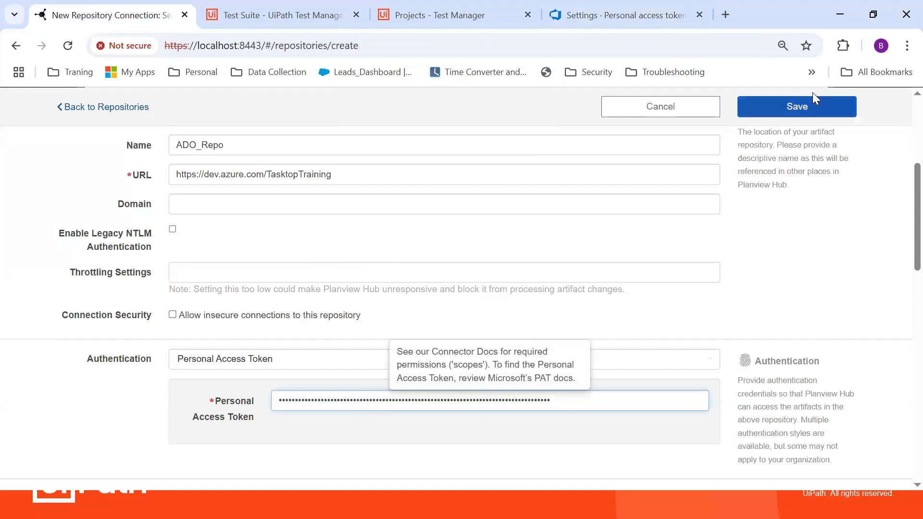
Step: Save the ADO_Repo connection and test it from the repositories list
{"action": "left_click", "coordinate": [804, 109]}
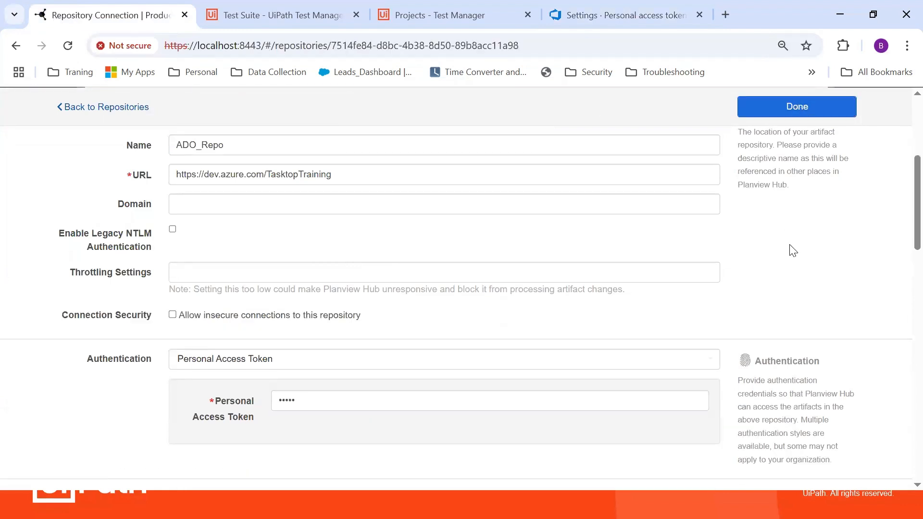
{"action": "scroll", "coordinate": [791, 249], "scroll_direction": "up", "scroll_amount": 3}
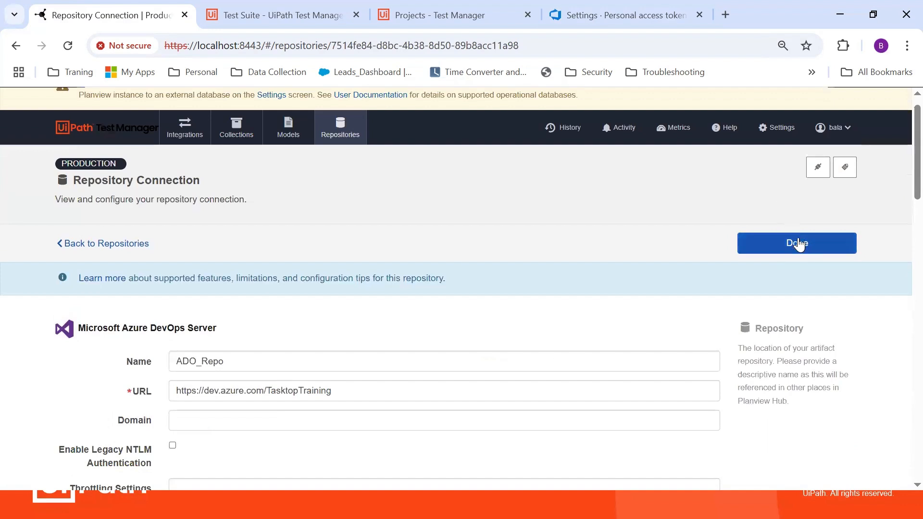
{"action": "left_click", "coordinate": [797, 242]}
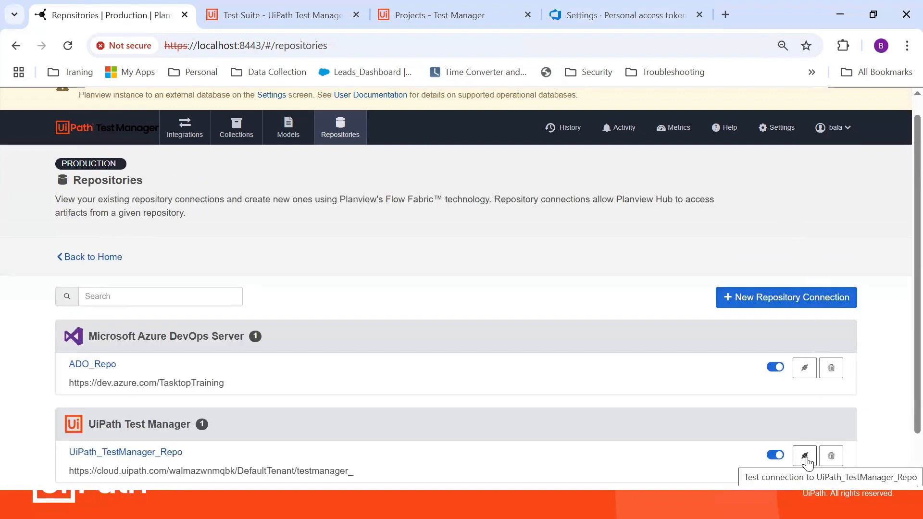
{"action": "left_click", "coordinate": [808, 373]}
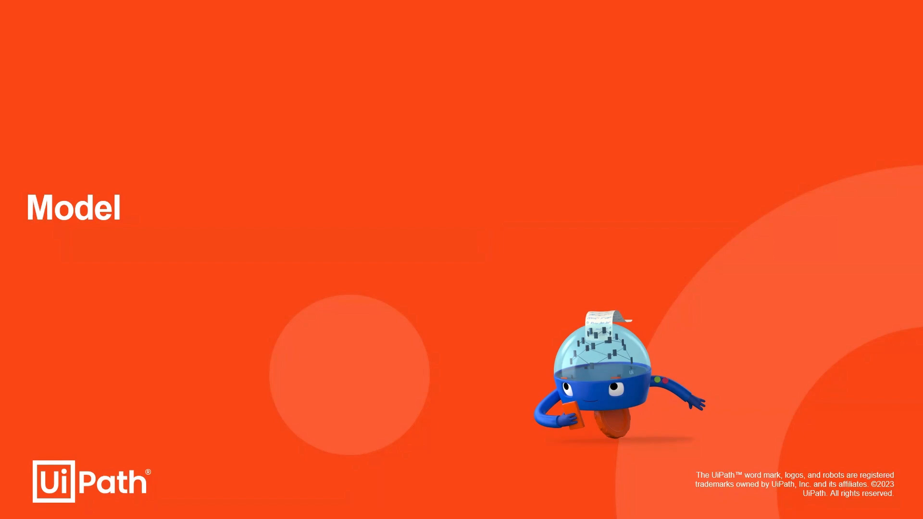
Step: Switch from the slide show to Planview Hub in the browser and open the list of models
{"action": "key", "text": "super"}
{"action": "key", "text": "alt+Tab"}
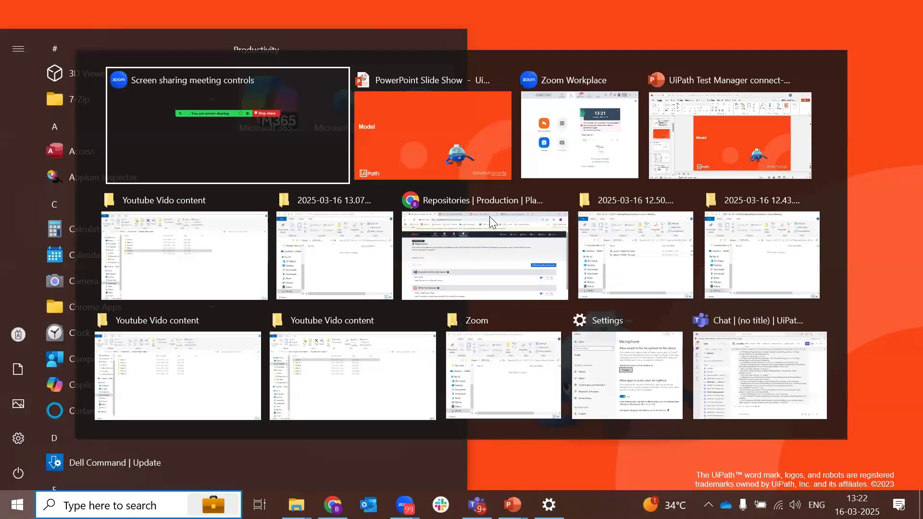
{"action": "key", "text": "alt+Tab"}
{"action": "key", "text": "alt+Tab"}
{"action": "key", "text": "alt+Tab"}
{"action": "key", "text": "alt+Tab"}
{"action": "key", "text": "alt+Tab"}
{"action": "key", "text": "alt+Tab"}
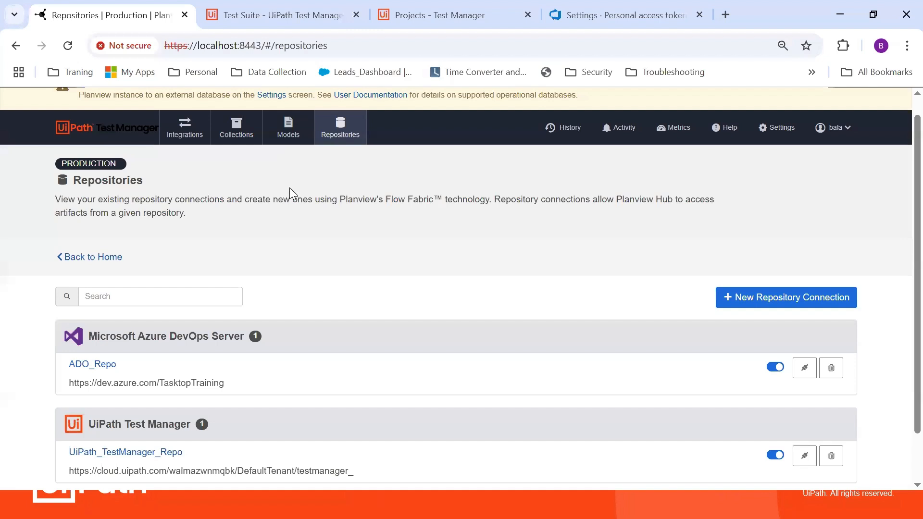
{"action": "left_click", "coordinate": [289, 128]}
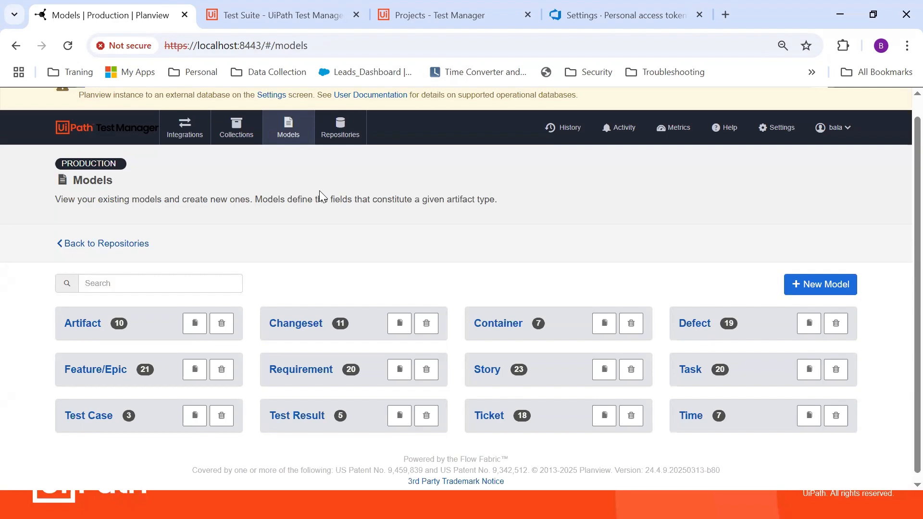
Step: In UiPath Test Manager, create a new project named UiPathTestManager_Project with the prefix UTP
{"action": "left_click", "coordinate": [258, 7]}
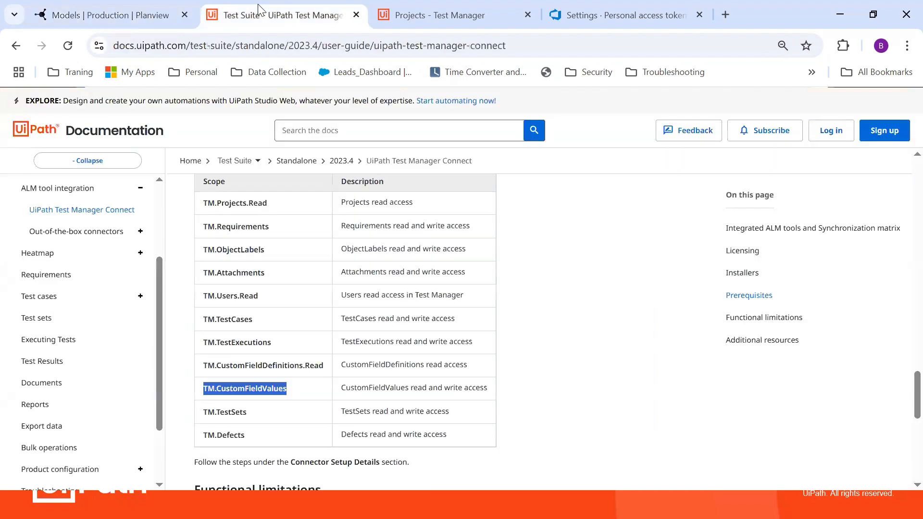
{"action": "left_click", "coordinate": [380, 9]}
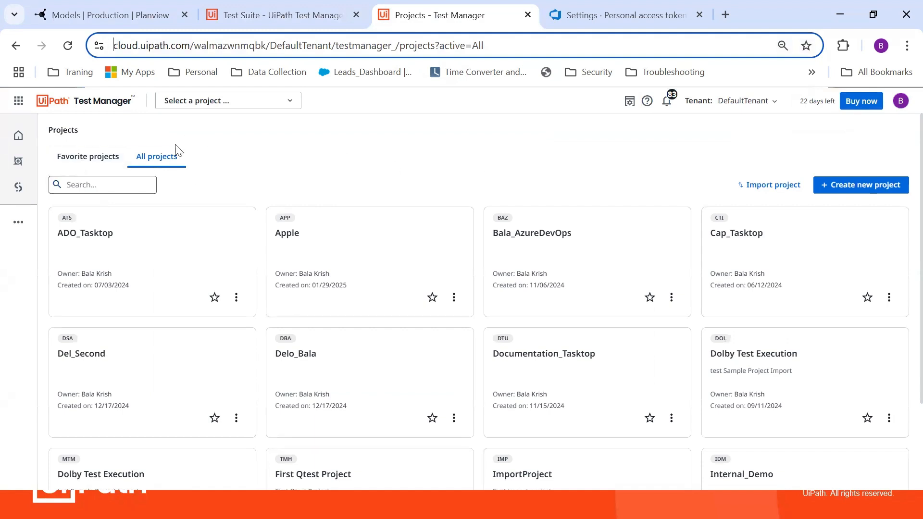
{"action": "left_click", "coordinate": [857, 185]}
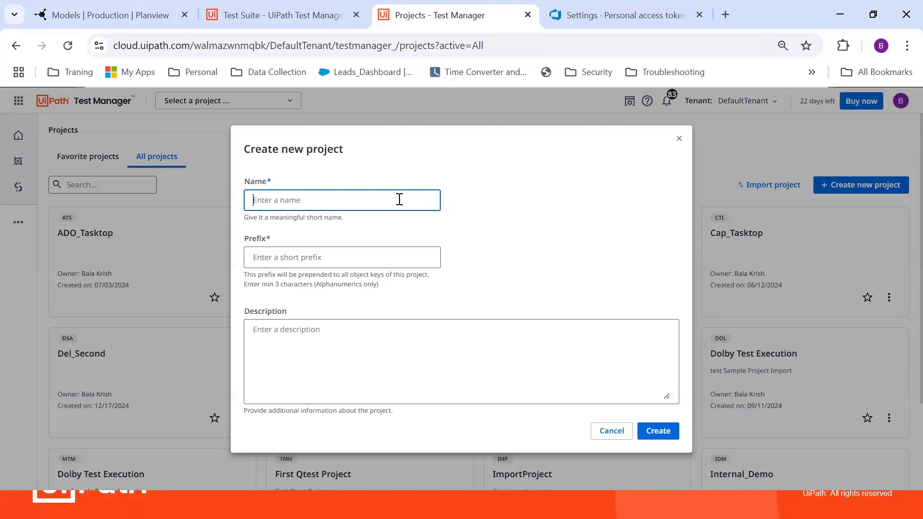
{"action": "type", "text": "T"}
{"action": "key", "text": "BackSpace"}
{"action": "type", "text": "UiPathTe"}
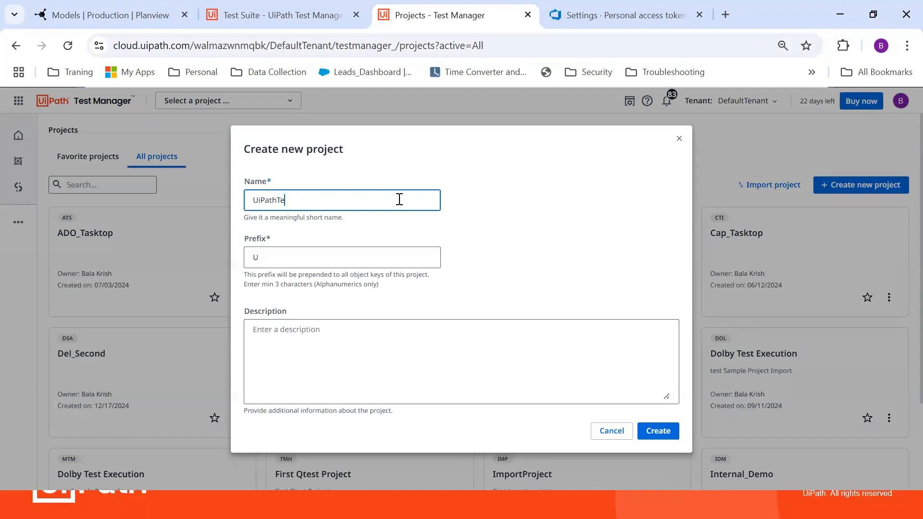
{"action": "type", "text": "stManager_Project"}
{"action": "left_click", "coordinate": [399, 260]}
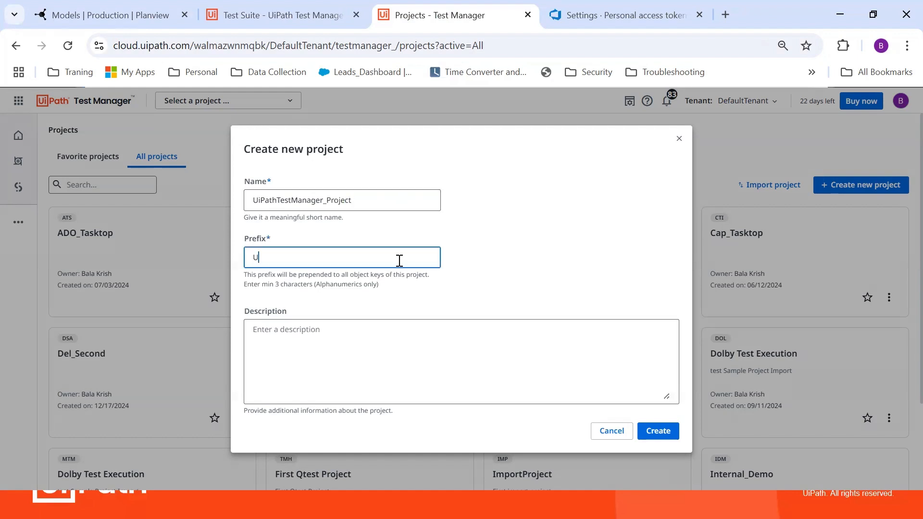
{"action": "type", "text": "TP"}
{"action": "left_click", "coordinate": [659, 430]}
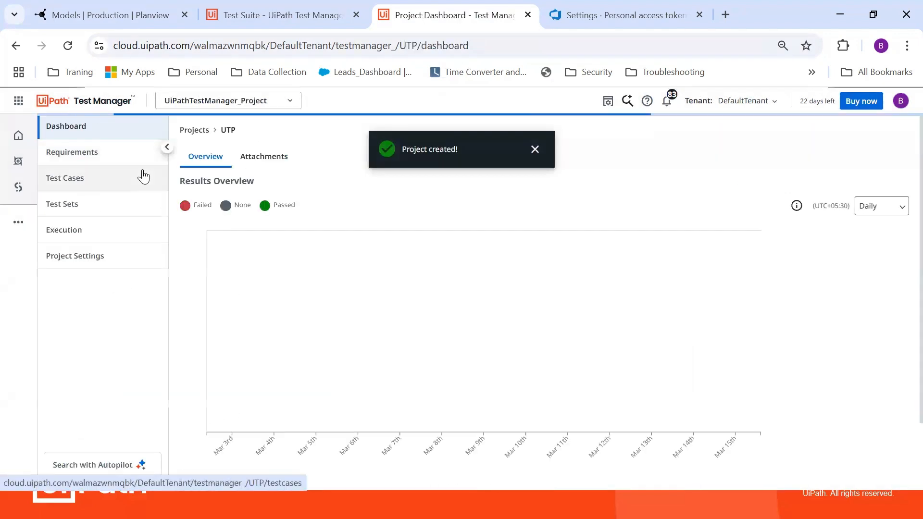
Step: Start a new test case in UiPathTestManager_Project and look over its name and description fields
{"action": "left_click", "coordinate": [125, 188]}
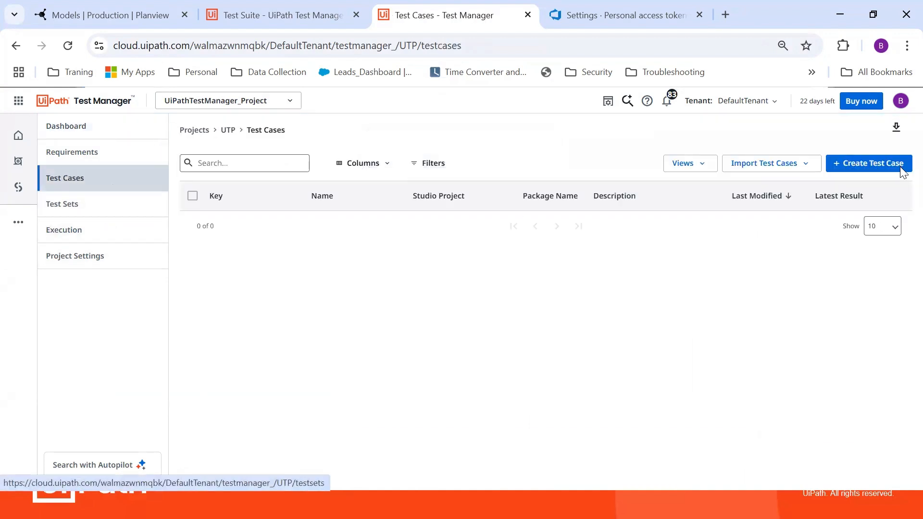
{"action": "left_click", "coordinate": [865, 166]}
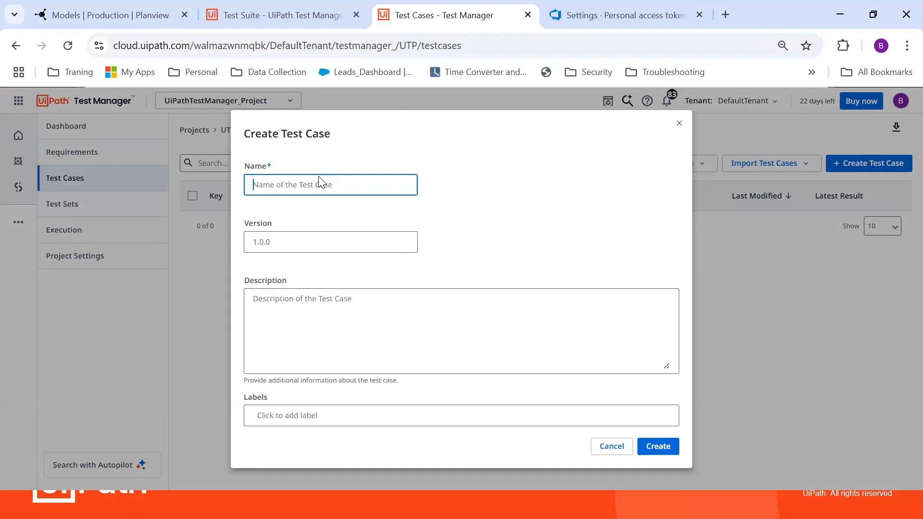
{"action": "left_click", "coordinate": [266, 186]}
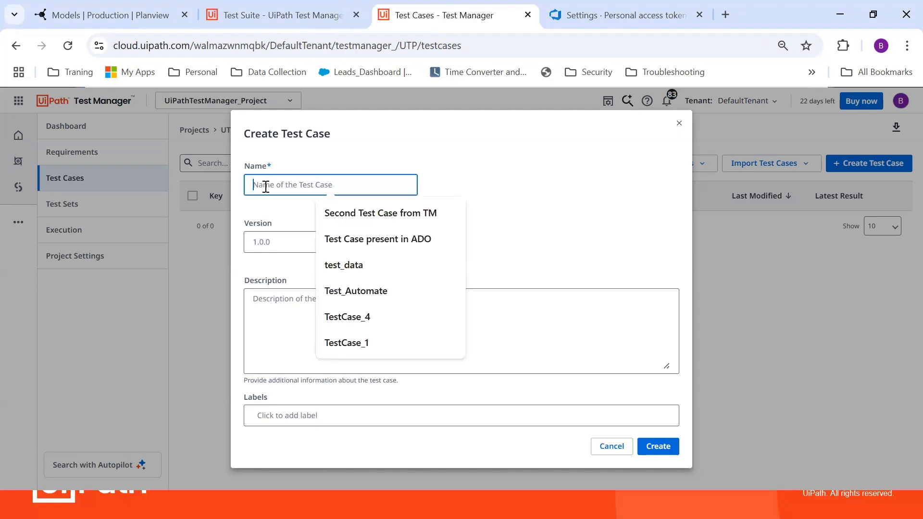
{"action": "left_click", "coordinate": [269, 306]}
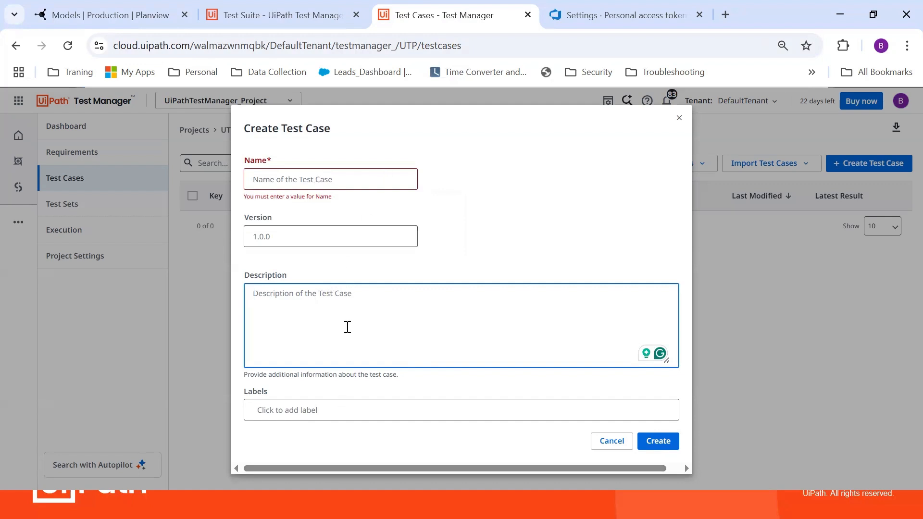
Step: Open Notepad and list the fields Name and Description under the heading "UiPAth TM", separated by blank lines
{"action": "key", "text": "super"}
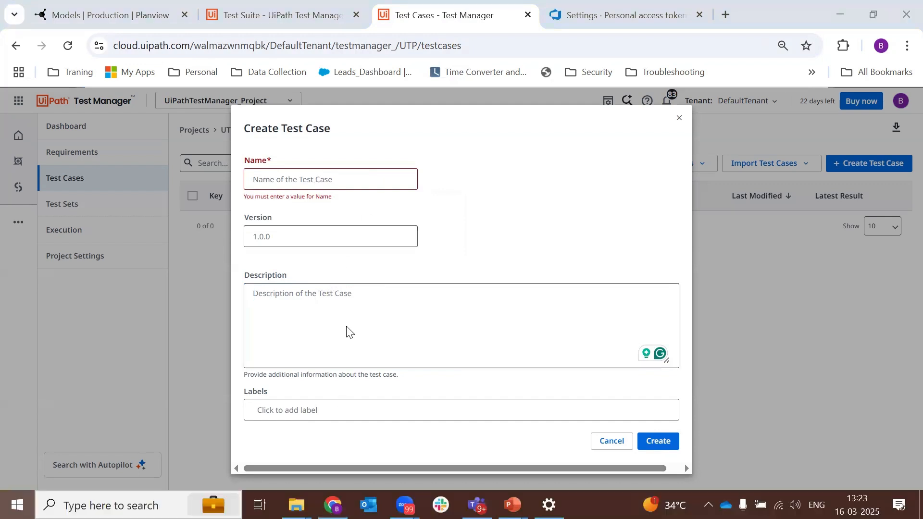
{"action": "type", "text": "note"}
{"action": "key", "text": "Return"}
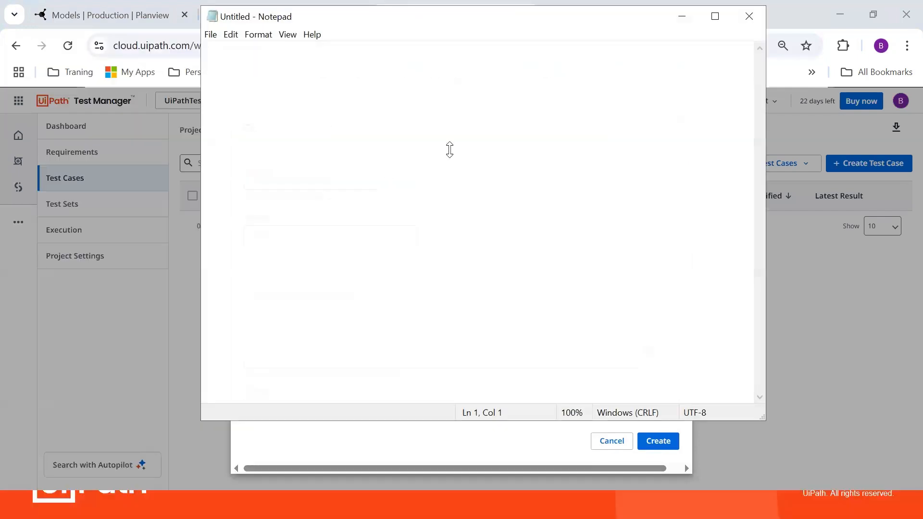
{"action": "type", "text": "UiP"}
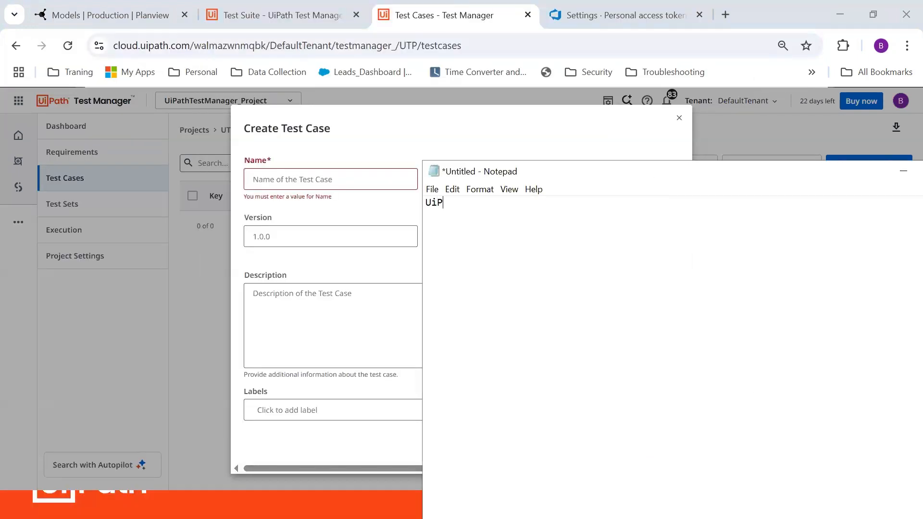
{"action": "type", "text": "Ath TM  "}
{"action": "type", "text": "Name  "}
{"action": "type", "text": "Description"}
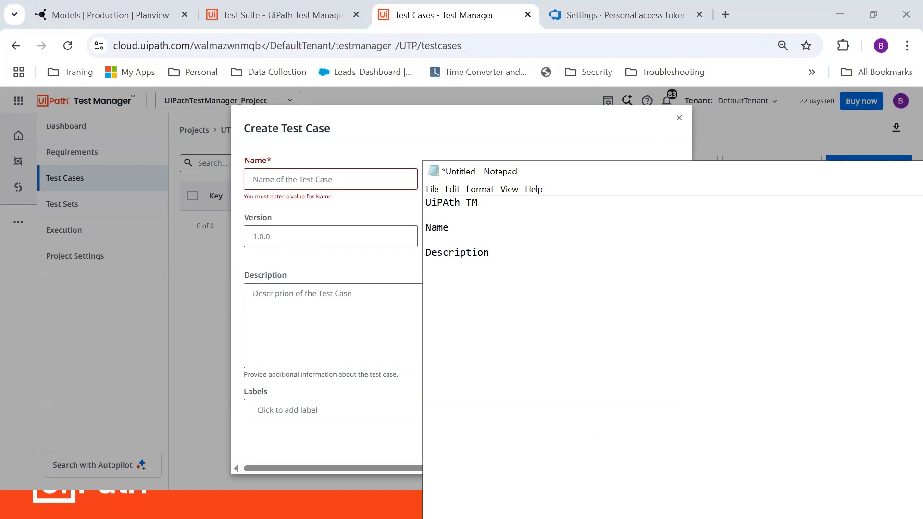
Step: Name the new test case "Test case created in UiPath Test Manager"
{"action": "left_click", "coordinate": [346, 174]}
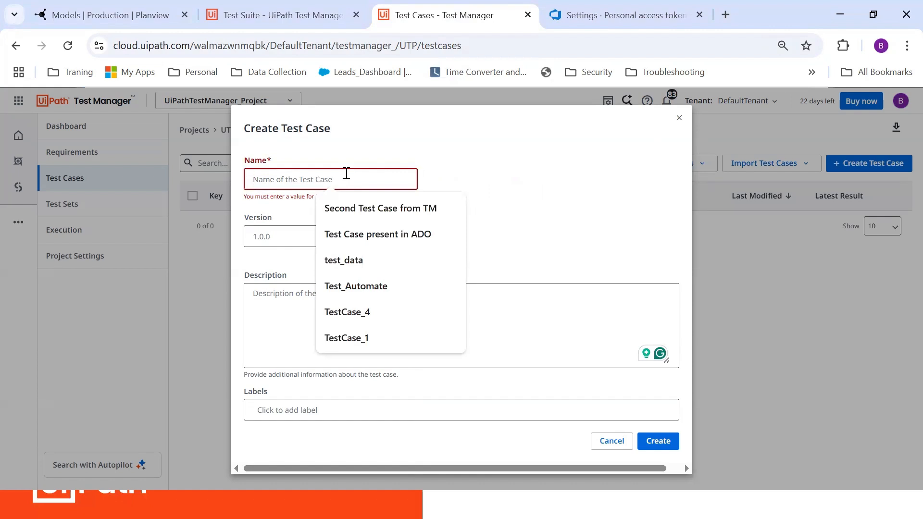
{"action": "type", "text": "U"}
{"action": "key", "text": "BackSpace"}
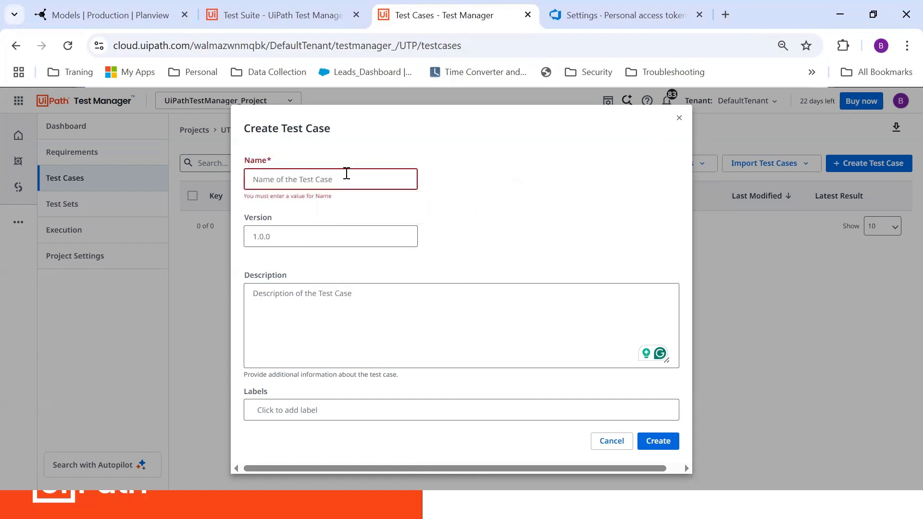
{"action": "type", "text": "Test case "}
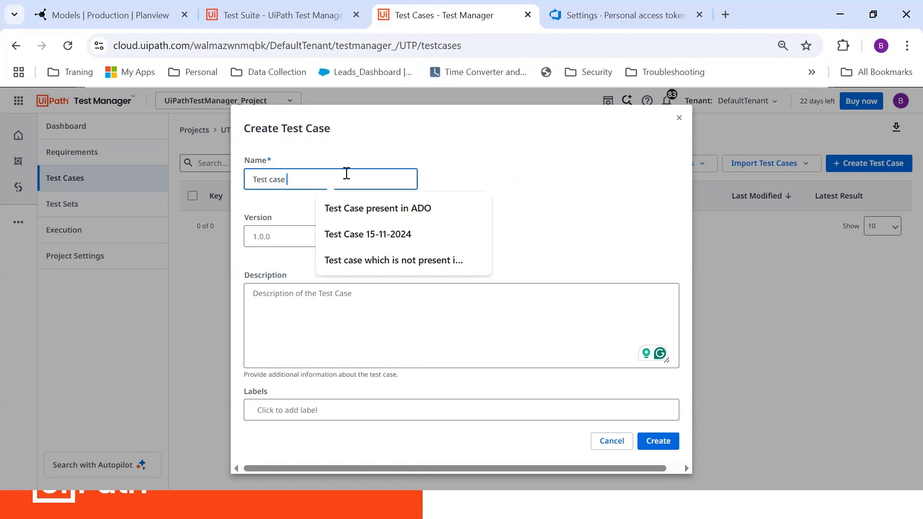
{"action": "type", "text": "created in "}
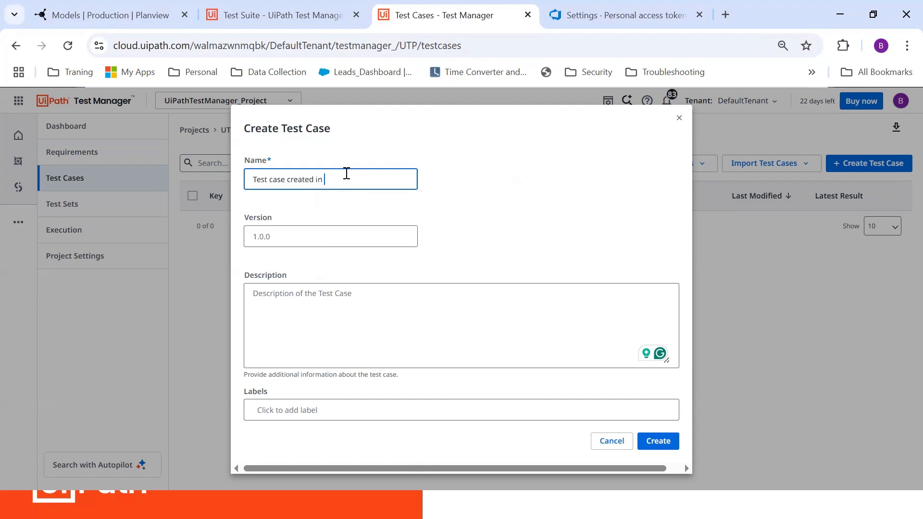
{"action": "type", "text": "UiPath Test Manager"}
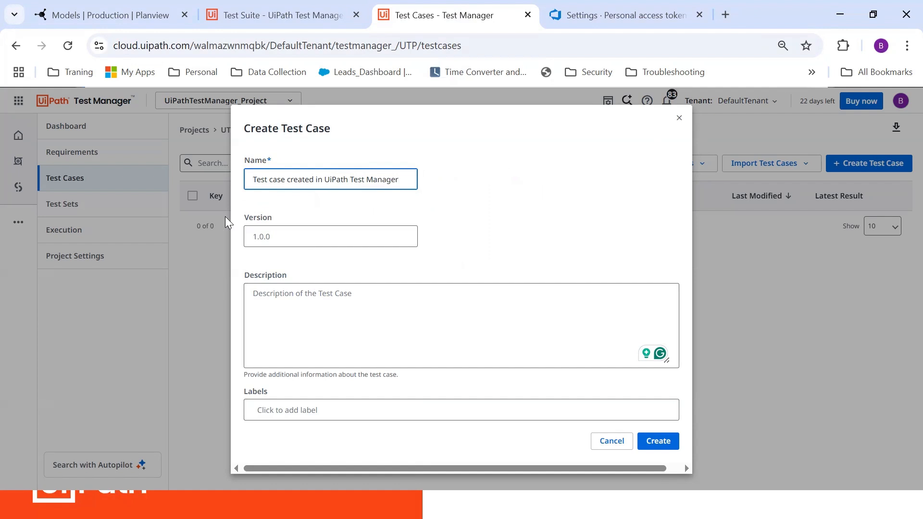
Step: Copy the test case name into the description and create the test case
{"action": "left_click", "coordinate": [326, 309]}
{"action": "triple_click", "coordinate": [405, 179]}
{"action": "key", "text": "ctrl+c"}
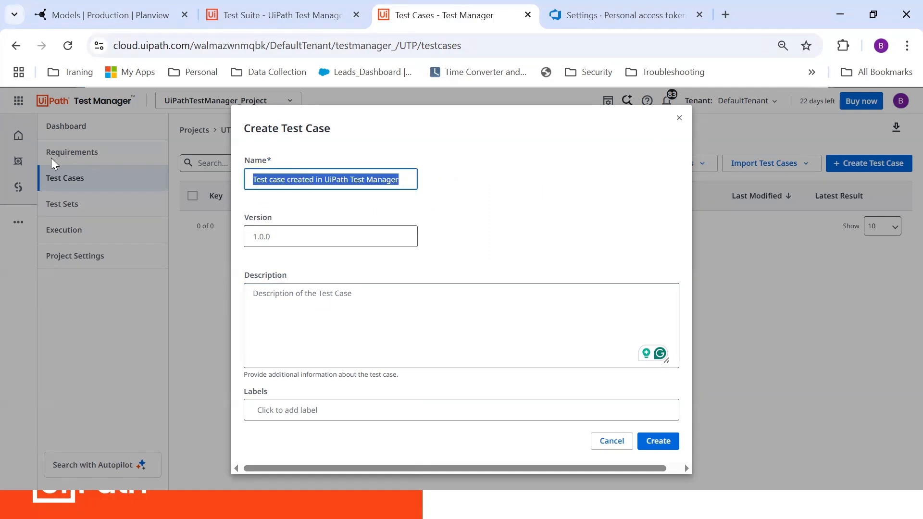
{"action": "left_click", "coordinate": [370, 313]}
{"action": "key", "text": "ctrl+v"}
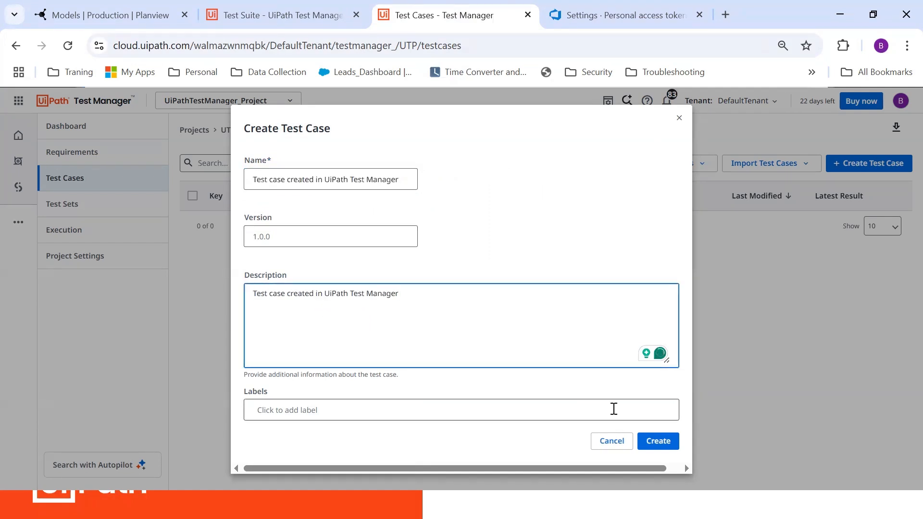
{"action": "left_click", "coordinate": [666, 447]}
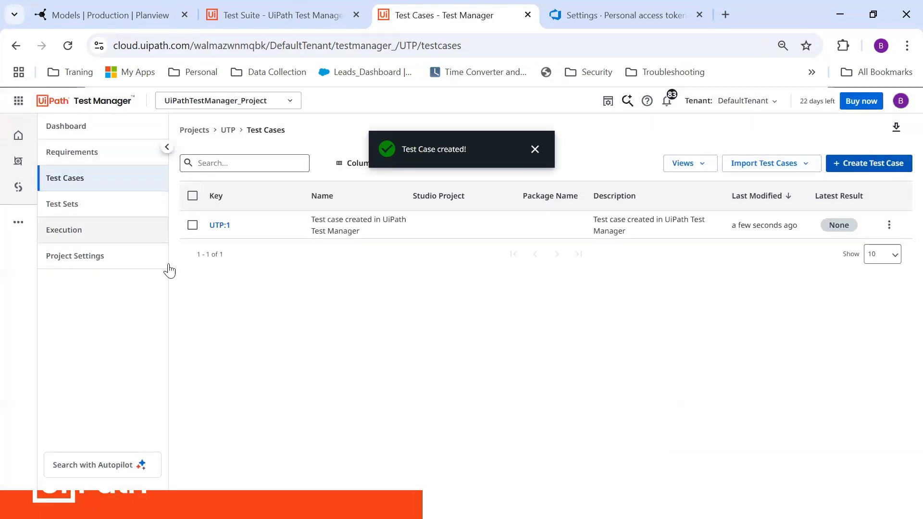
Step: Switch to Notepad and add the heading "ADO" below Description, leaving blank lines between them
{"action": "key", "text": "alt+Tab"}
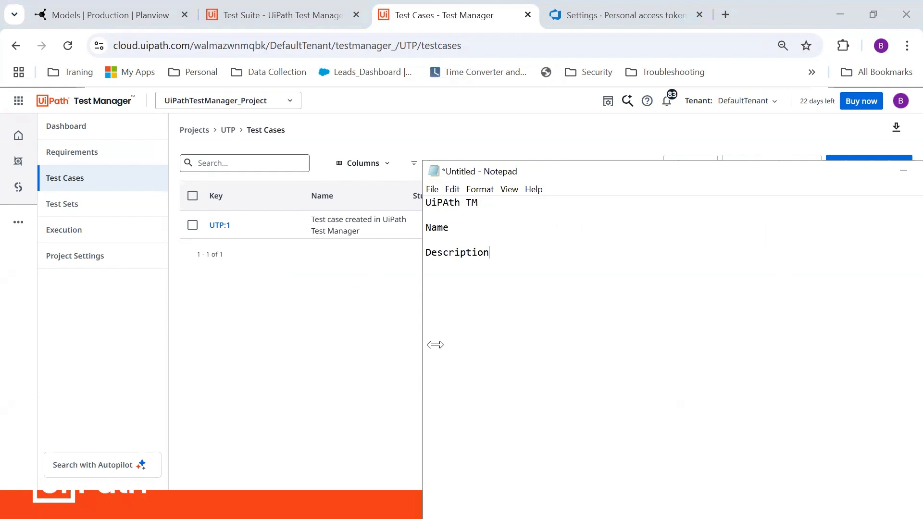
{"action": "key", "text": "Return"}
{"action": "key", "text": "Return"}
{"action": "type", "text": "ADO"}
Step: Switch to Azure DevOps, dismiss the new-token message and open the test plans of the Test project
{"action": "left_click", "coordinate": [656, 10]}
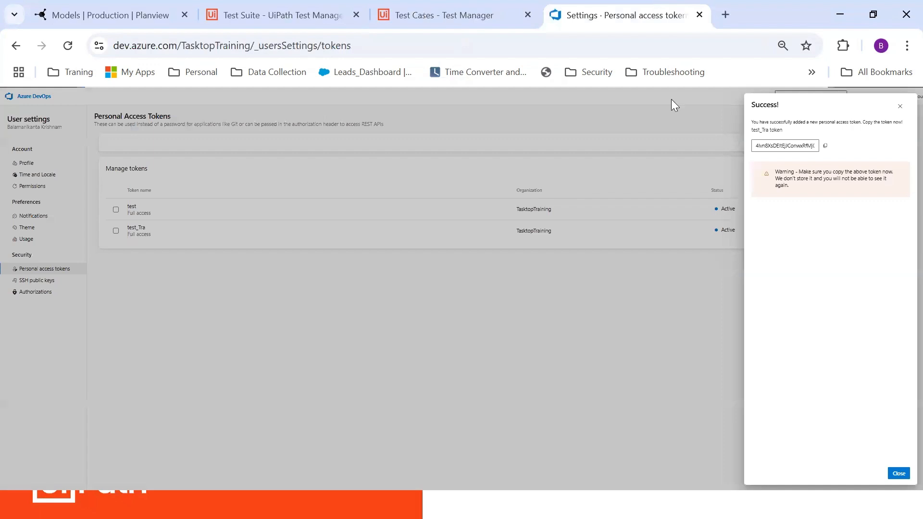
{"action": "left_click", "coordinate": [601, 213]}
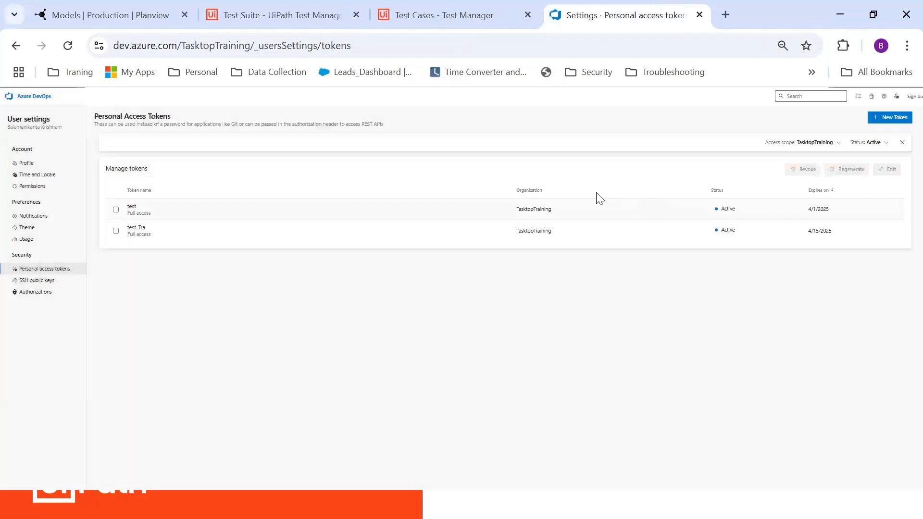
{"action": "left_click", "coordinate": [33, 98]}
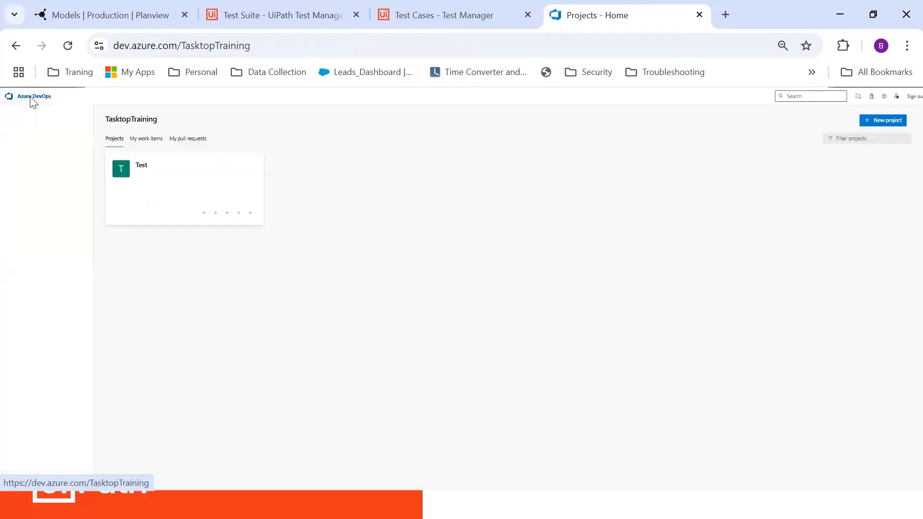
{"action": "left_click", "coordinate": [206, 169]}
{"action": "mouse_move", "coordinate": [6, 231]}
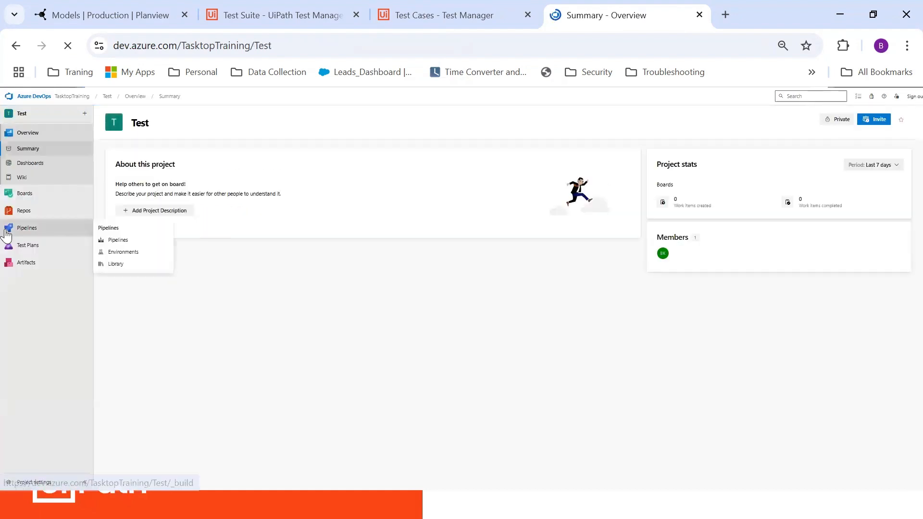
{"action": "left_click", "coordinate": [28, 246]}
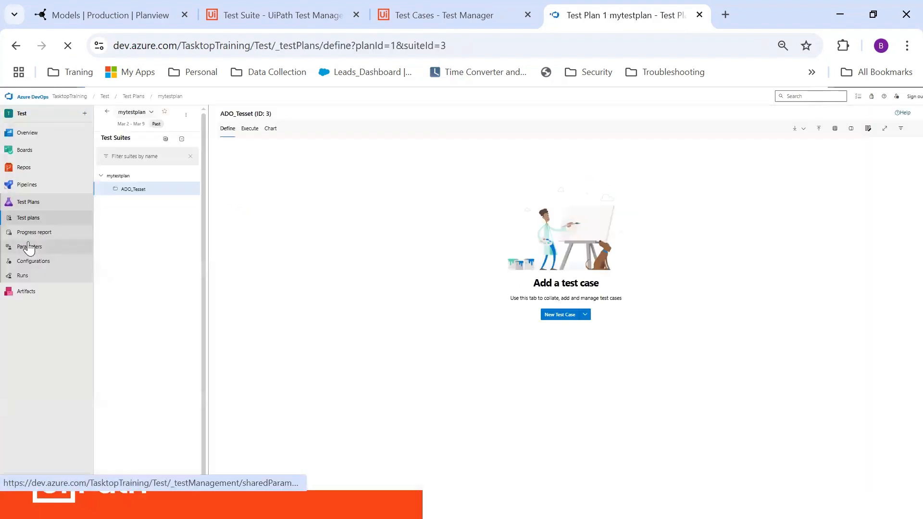
Step: Permanently delete the ADO_Tesset test suite from mytestplan, confirming with suite ID 3
{"action": "left_click", "coordinate": [190, 188]}
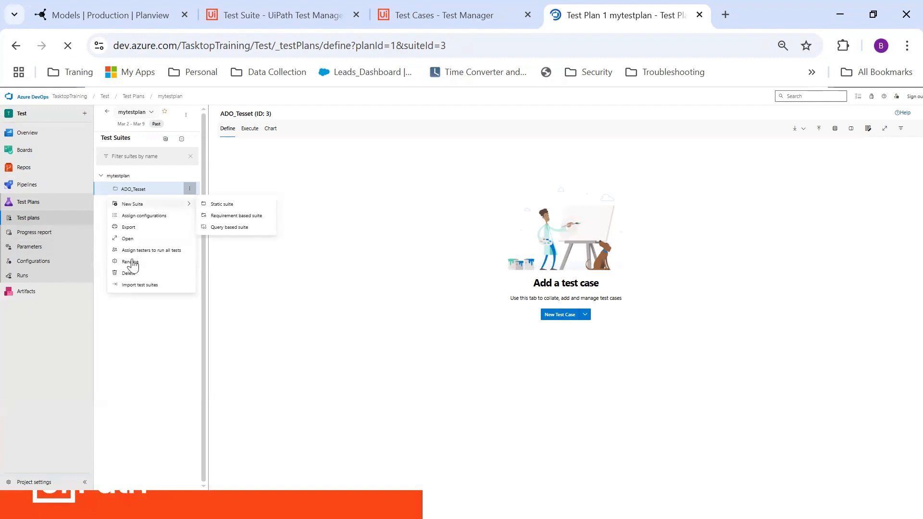
{"action": "left_click", "coordinate": [129, 273]}
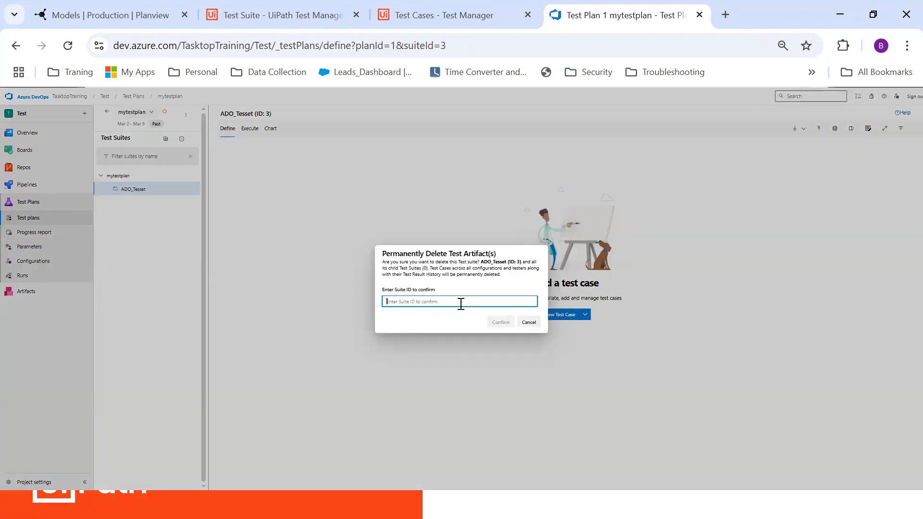
{"action": "type", "text": "3"}
{"action": "left_click", "coordinate": [501, 322]}
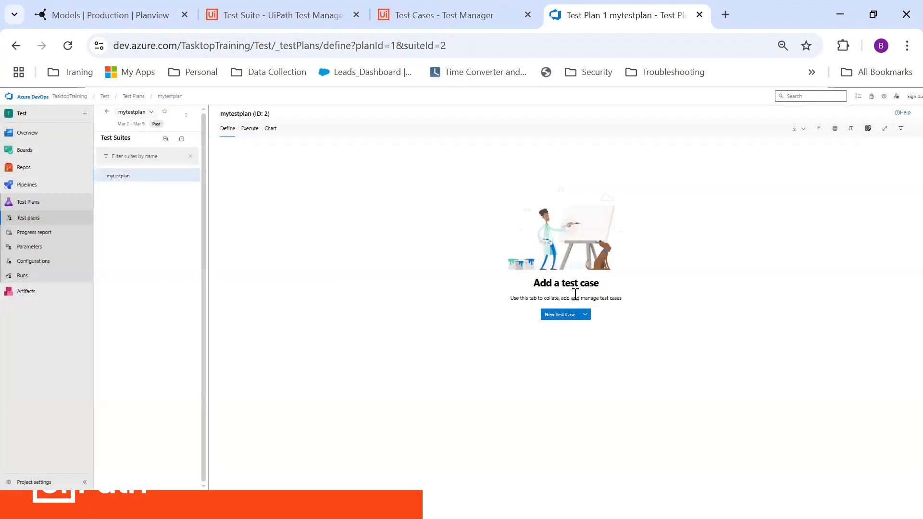
Step: Check which work item types can be created in the project's Boards
{"action": "left_click", "coordinate": [33, 153]}
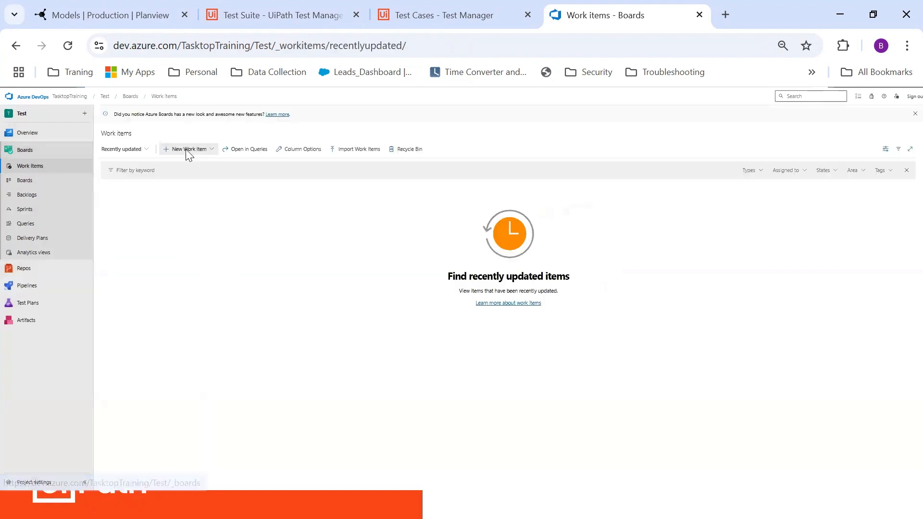
{"action": "left_click", "coordinate": [185, 148]}
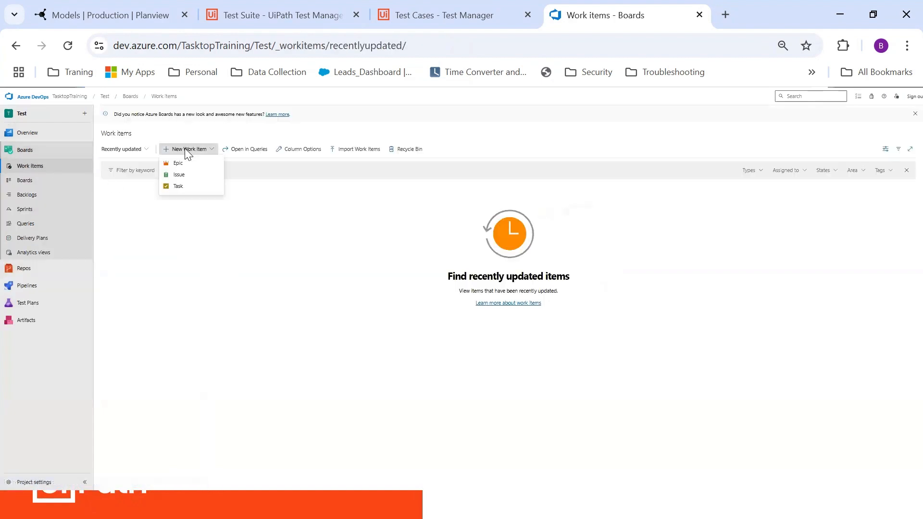
Step: Start a new test case in mytestplan and look over its header fields and summary
{"action": "left_click", "coordinate": [34, 302]}
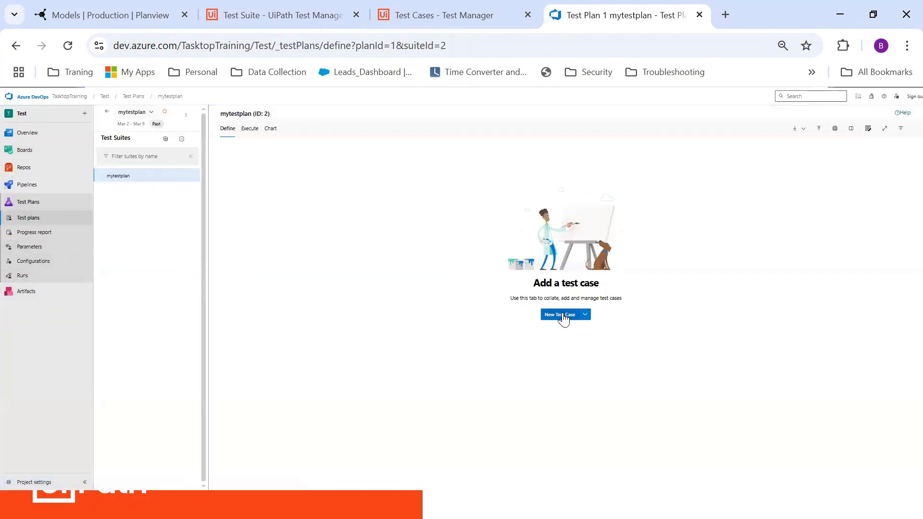
{"action": "left_click", "coordinate": [563, 316]}
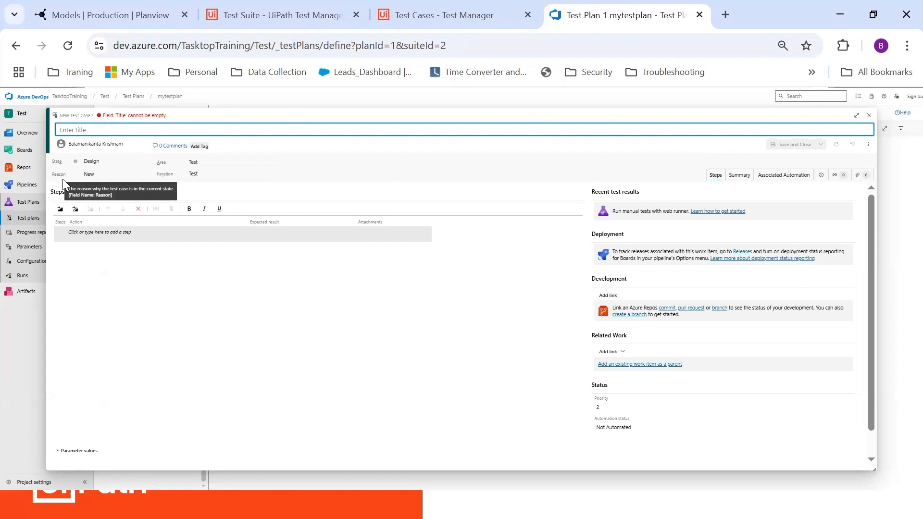
{"action": "left_click", "coordinate": [741, 176]}
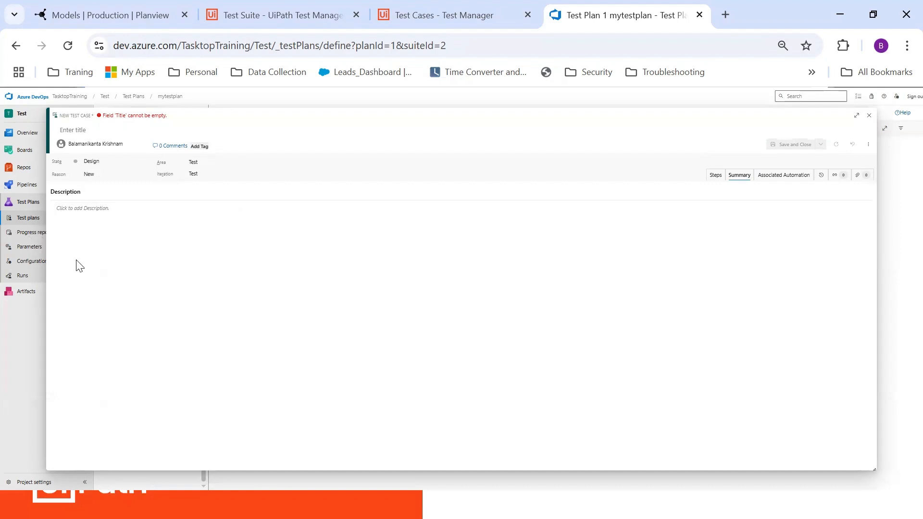
Step: In Notepad, list Title, Area, Iteration, State, Reason and Summary on separate lines under the ADO heading
{"action": "key", "text": "alt+Tab"}
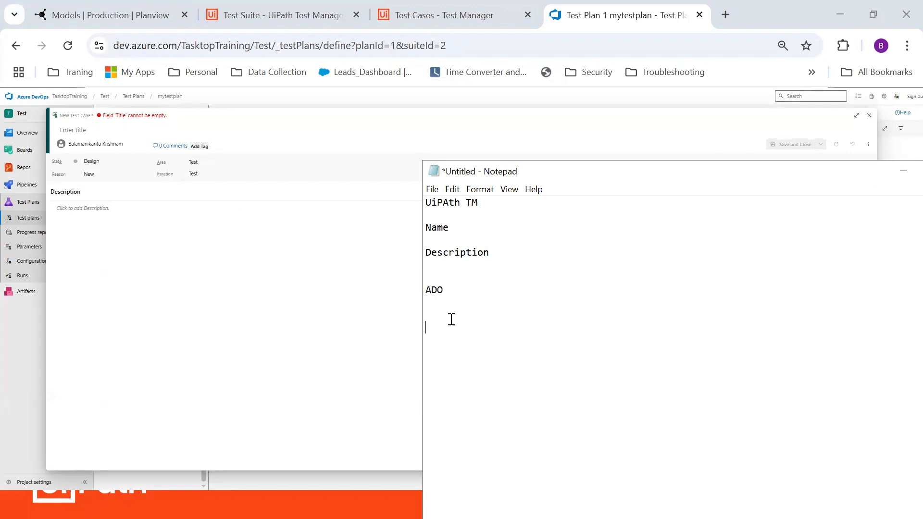
{"action": "type", "text": "Title "}
{"action": "type", "text": "Area"}
{"action": "key", "text": "Return"}
{"action": "type", "text": "Iterati"}
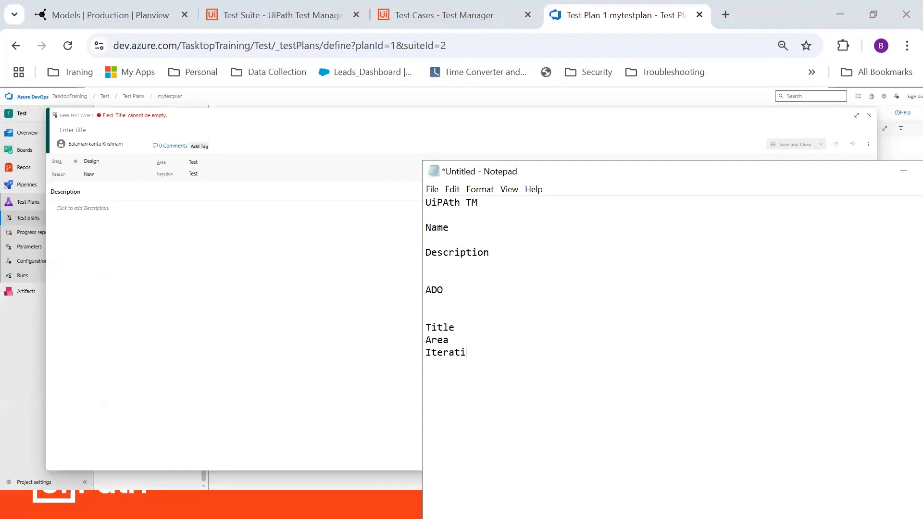
{"action": "type", "text": "on State"}
{"action": "type", "text": "Reason "}
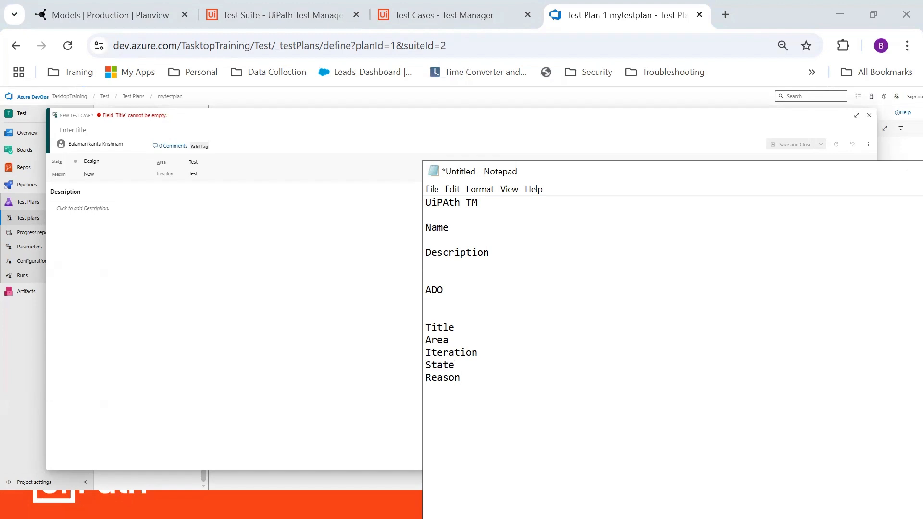
{"action": "type", "text": "Summary"}
Step: Maximize the Notepad window and place the cursor at the end of the Summary line
{"action": "left_click_drag", "start_coordinate": [691, 172], "coordinate": [706, 232]}
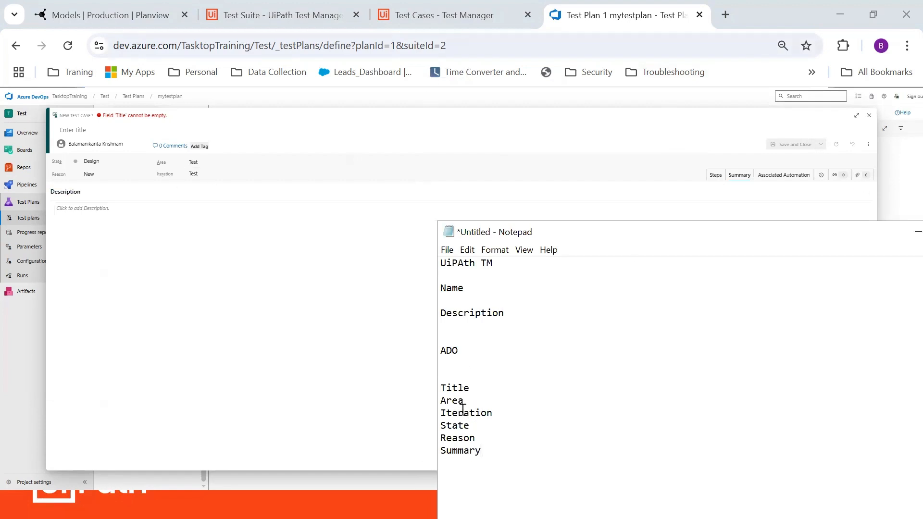
{"action": "left_click", "coordinate": [442, 380], "text": "shift"}
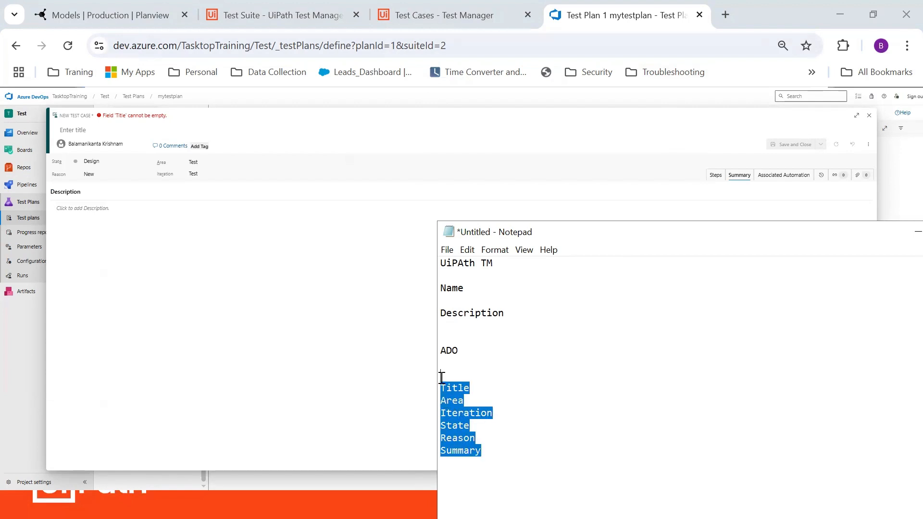
{"action": "double_click", "coordinate": [613, 239]}
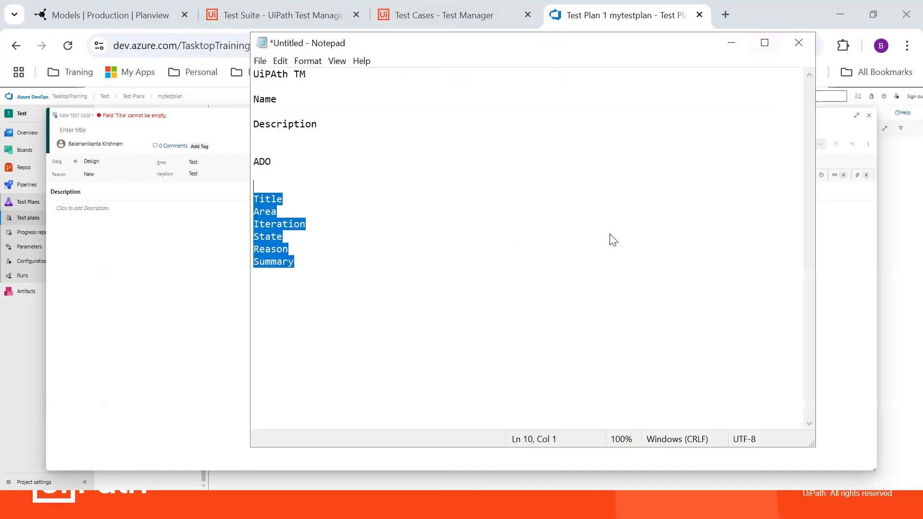
{"action": "left_click", "coordinate": [87, 227]}
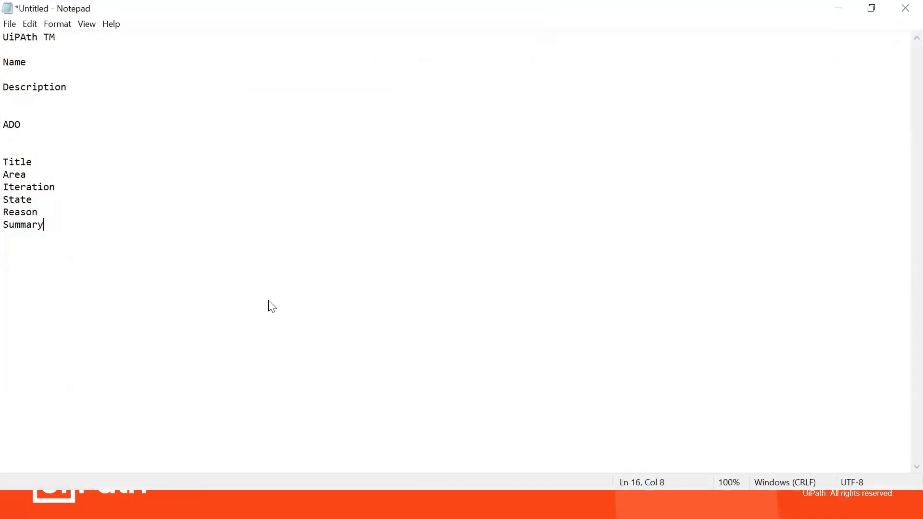
Step: Review the UiPath TM fields against the ADO fields, highlighting each list in turn
{"action": "key", "text": "Return"}
{"action": "key", "text": "Return"}
{"action": "key", "text": "Return"}
{"action": "left_click_drag", "start_coordinate": [76, 87], "coordinate": [8, 68]}
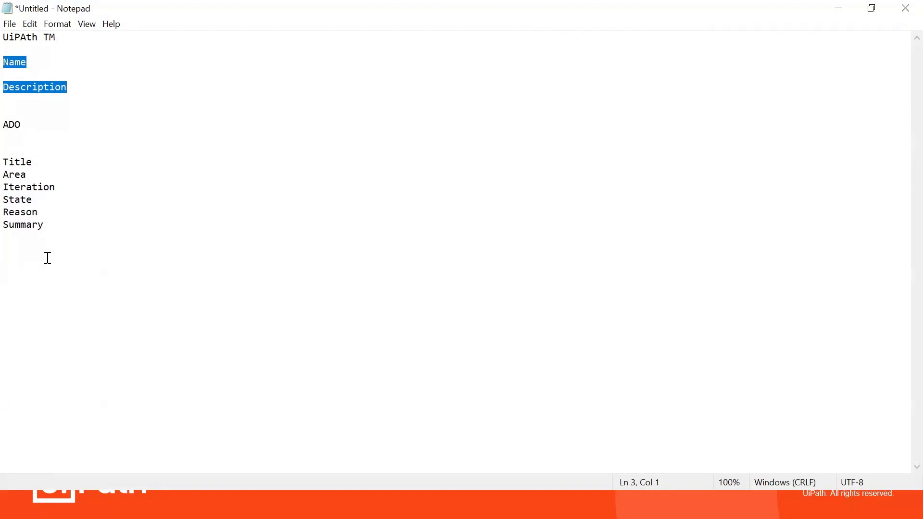
{"action": "left_click", "coordinate": [53, 226]}
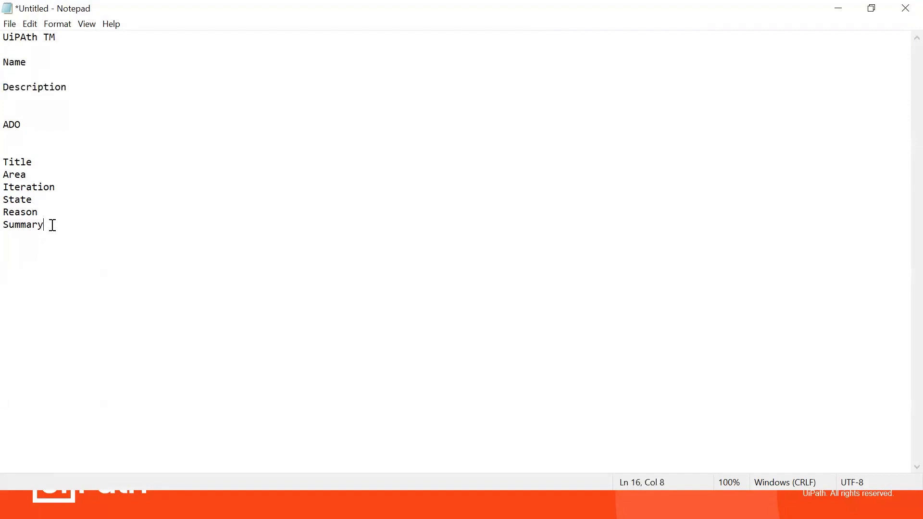
{"action": "left_click_drag", "start_coordinate": [53, 226], "coordinate": [9, 158]}
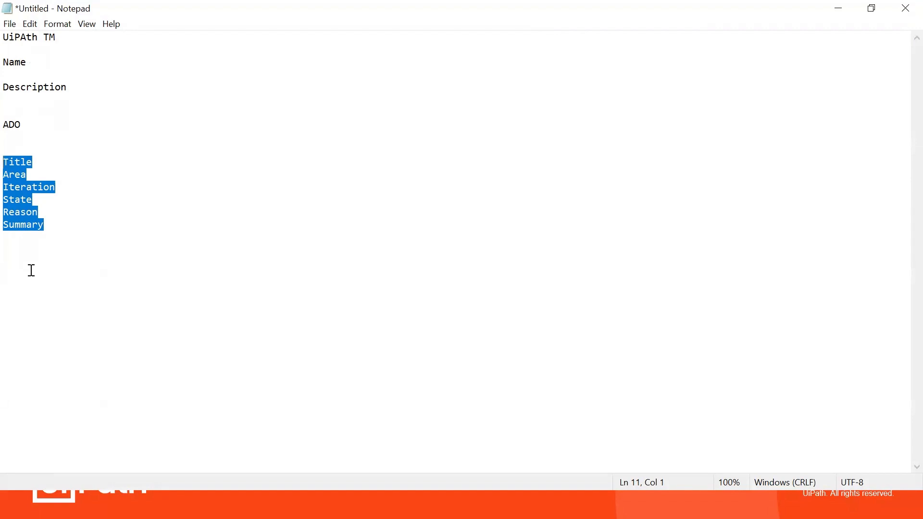
Step: Below Summary, leave blank lines and add the mapping heading "UiPath ----------> ADO"
{"action": "left_click", "coordinate": [68, 223]}
{"action": "key", "text": "Return"}
{"action": "key", "text": "Return"}
{"action": "key", "text": "Return"}
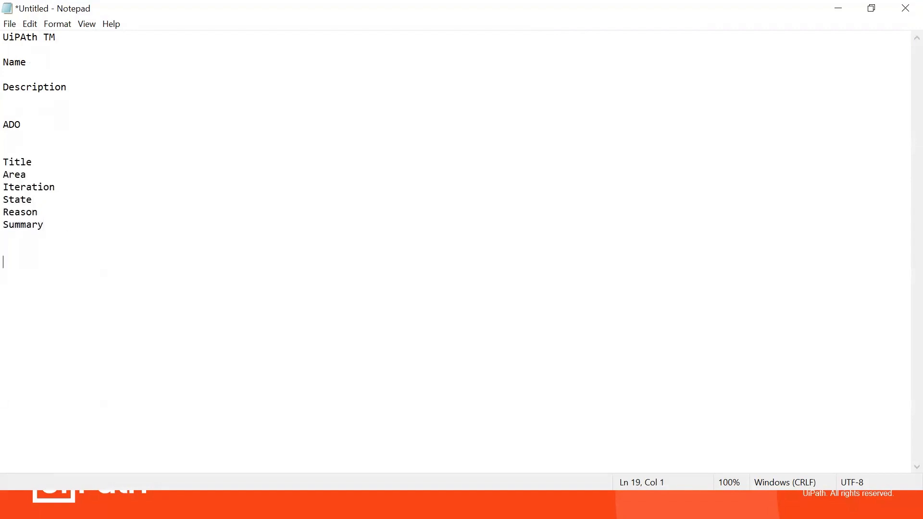
{"action": "type", "text": "UiPath ----------> ADO"}
Step: List Name and Description below the mapping heading, separated by a blank line
{"action": "key", "text": "Return"}
{"action": "key", "text": "Return"}
{"action": "key", "text": "Return"}
{"action": "key", "text": "Return"}
{"action": "type", "text": "Name  "}
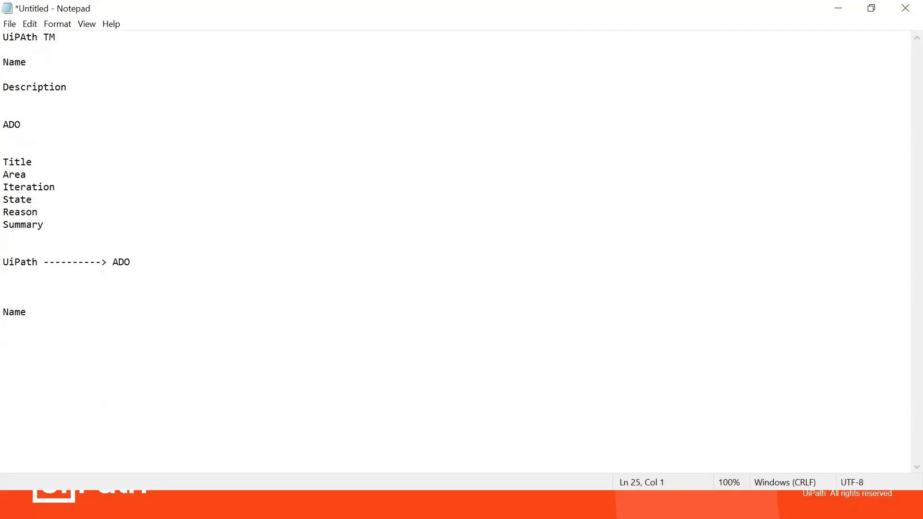
{"action": "type", "text": "Description"}
Step: Map Name to Title in the field list by adding a dashed arrow and "Title" after Name
{"action": "key", "text": "Up"}
{"action": "key", "text": "Up"}
{"action": "key", "text": "Down"}
{"action": "key", "text": "Up"}
{"action": "key", "text": "End"}
{"action": "type", "text": "-------------"}
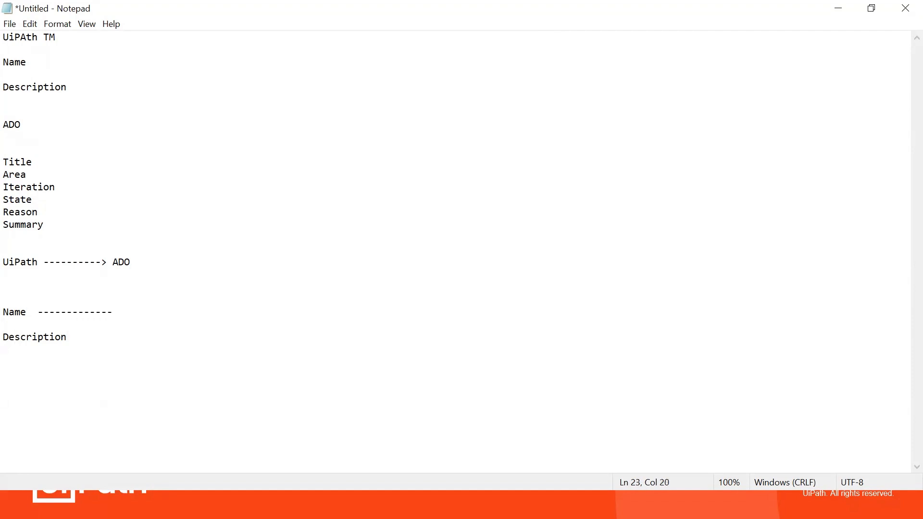
{"action": "type", "text": "> Title"}
Step: Map Description to Summary by adding a dashed arrow and "Summary" after Description
{"action": "key", "text": "Right"}
{"action": "key", "text": "Right"}
{"action": "key", "text": "Down"}
{"action": "type", "text": "-----------> Summary"}
Step: List Area, Iteration, State and Reason below the Description mapping, separated by blank lines
{"action": "key", "text": "Return"}
{"action": "key", "text": "Return"}
{"action": "type", "text": "A"}
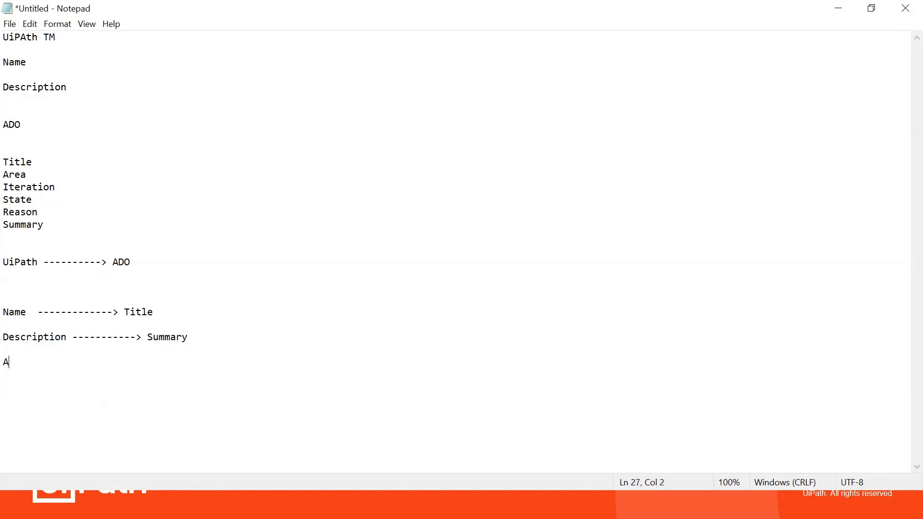
{"action": "type", "text": "rea"}
{"action": "key", "text": "Return"}
{"action": "key", "text": "Return"}
{"action": "type", "text": "Iteration"}
{"action": "key", "text": "Return"}
{"action": "key", "text": "Return"}
{"action": "type", "text": "State"}
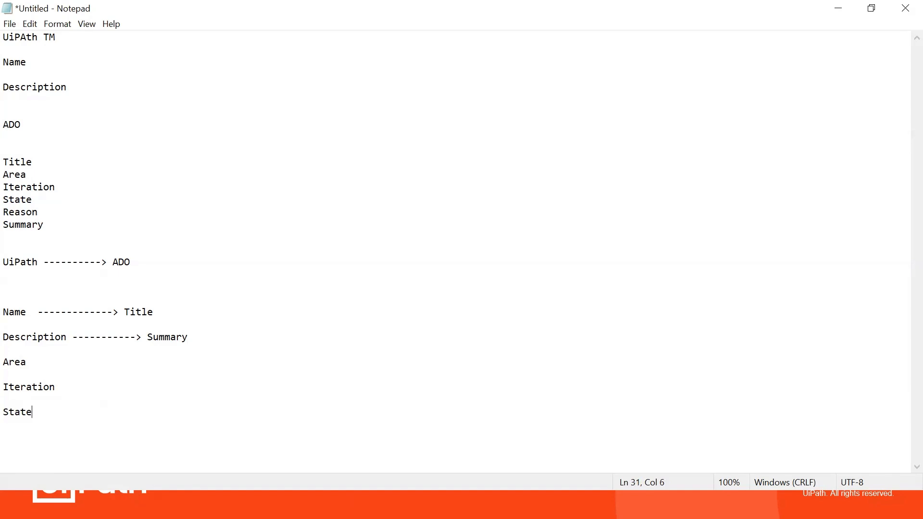
{"action": "key", "text": "Return"}
{"action": "key", "text": "Return"}
{"action": "type", "text": "Reason"}
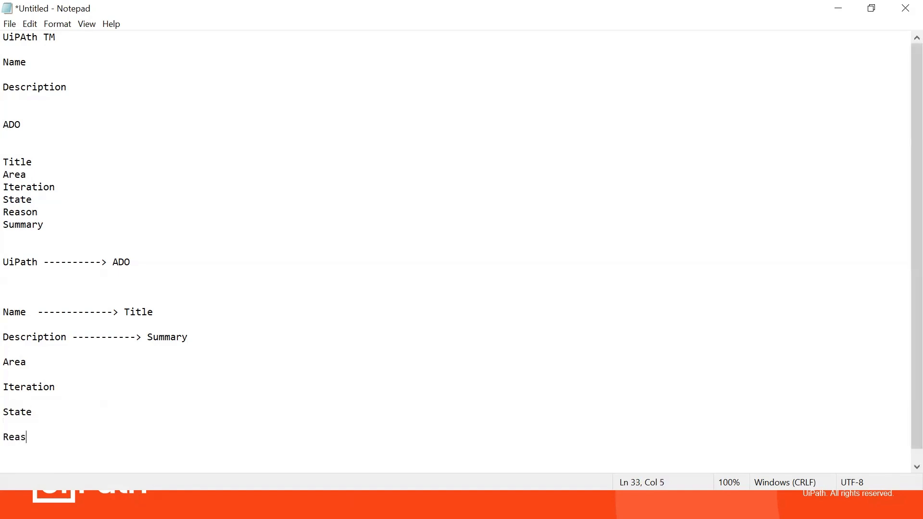
{"action": "key", "text": "Return"}
{"action": "key", "text": "Return"}
Step: Switch to UiPath Test Manager in Chrome and show the project's custom field definitions in its settings
{"action": "key", "text": "super"}
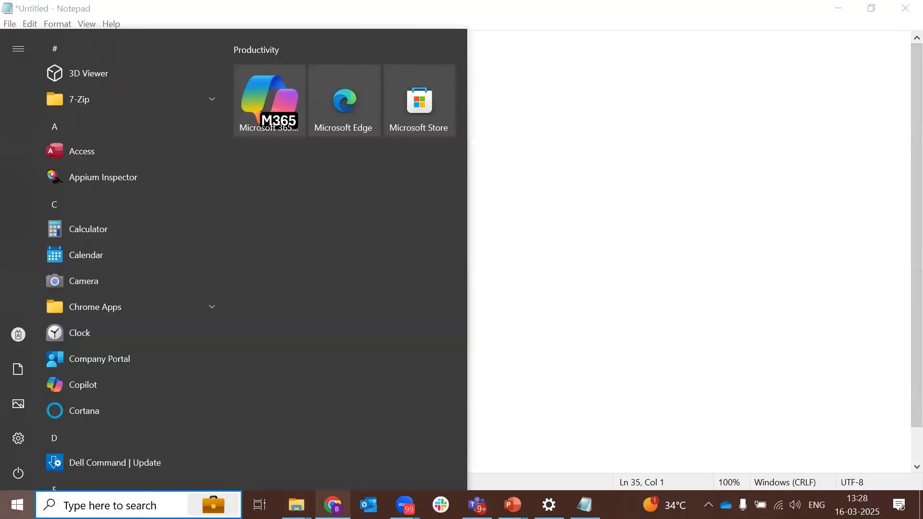
{"action": "left_click", "coordinate": [333, 505]}
{"action": "left_click", "coordinate": [440, 15]}
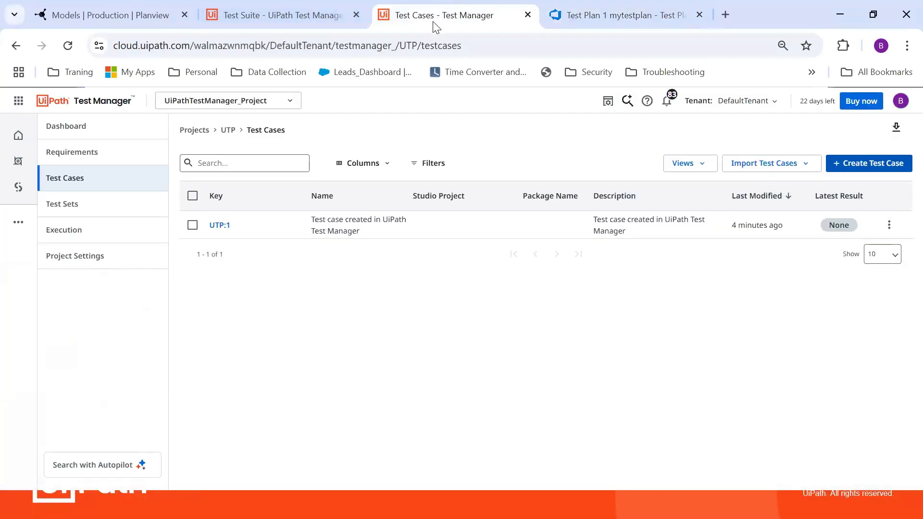
{"action": "left_click", "coordinate": [124, 263]}
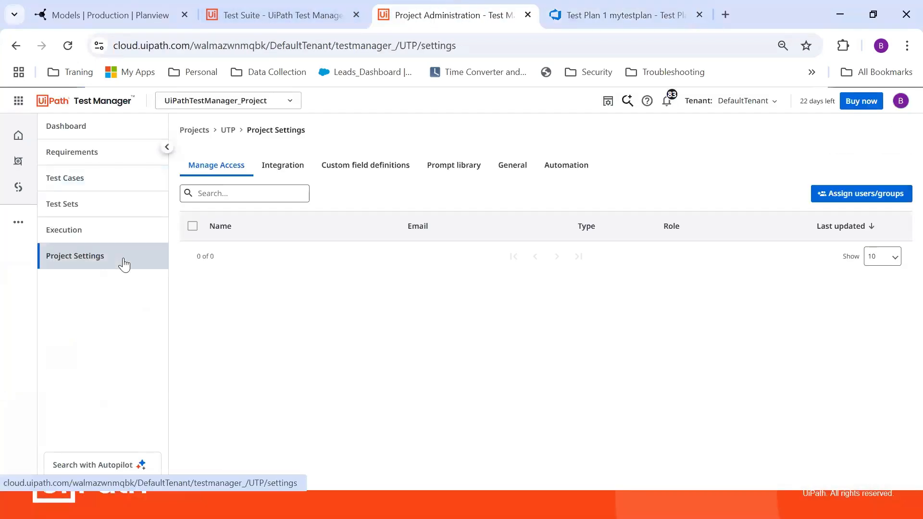
{"action": "left_click", "coordinate": [386, 173]}
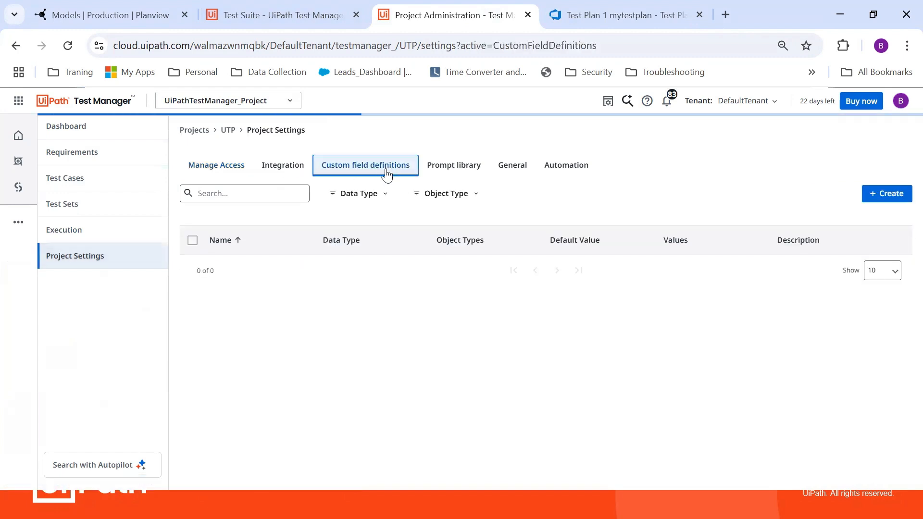
Step: Create a custom field definition named Area for the Test Cases object type and save it
{"action": "left_click", "coordinate": [885, 197]}
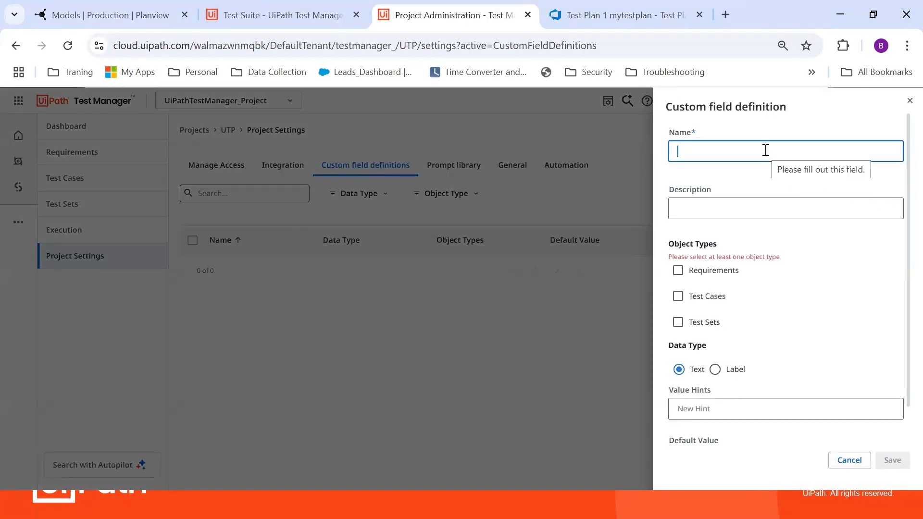
{"action": "type", "text": "Area"}
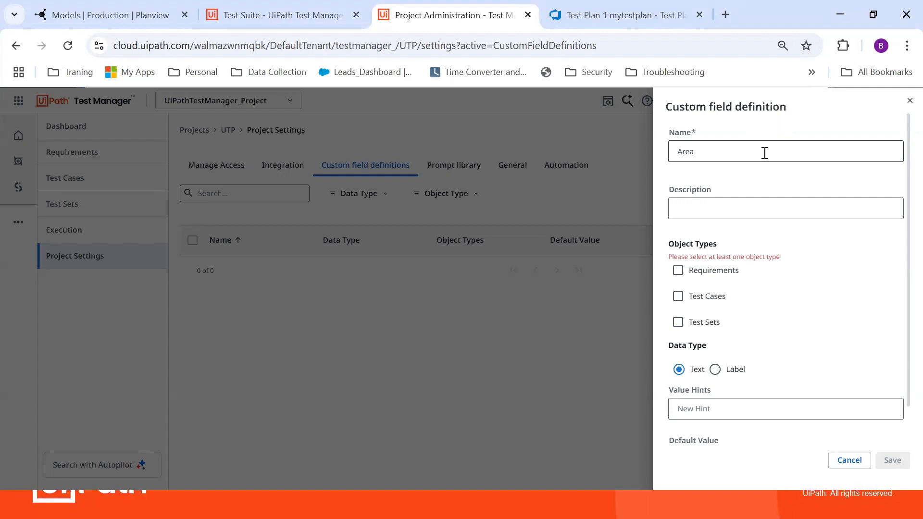
{"action": "left_click", "coordinate": [708, 297]}
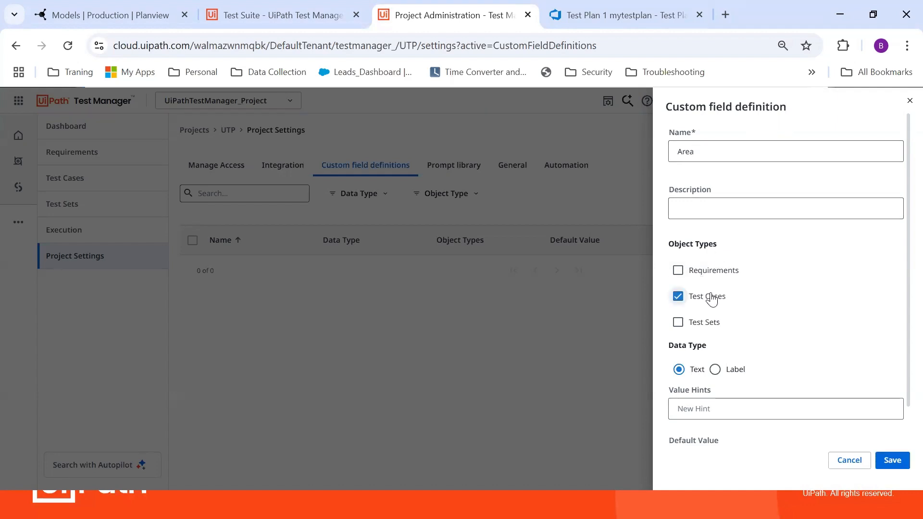
{"action": "left_click", "coordinate": [892, 461]}
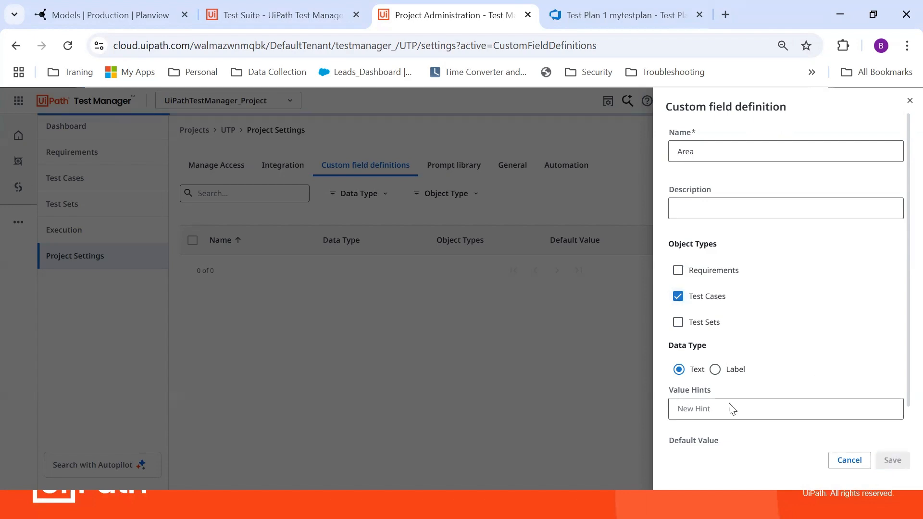
Step: Create a custom field definition named Iteration for the Test Cases object type and save it
{"action": "left_click", "coordinate": [882, 197]}
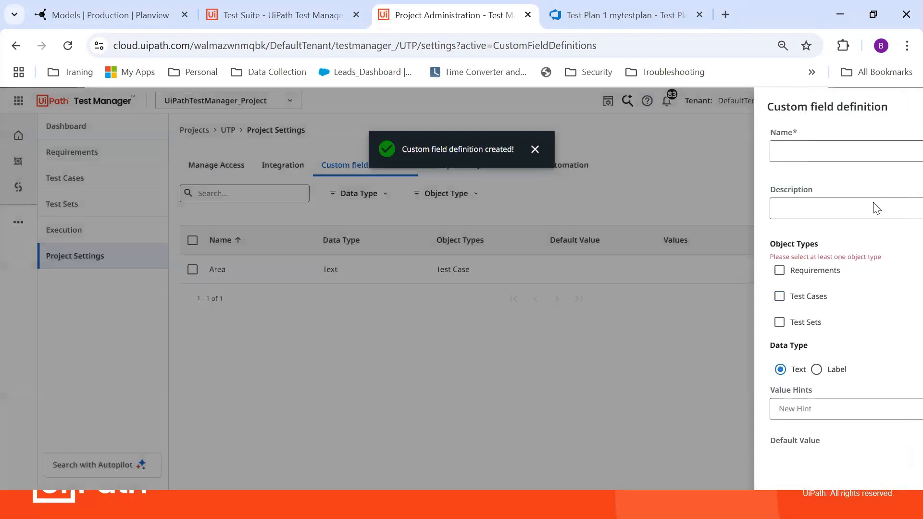
{"action": "type", "text": "Ite"}
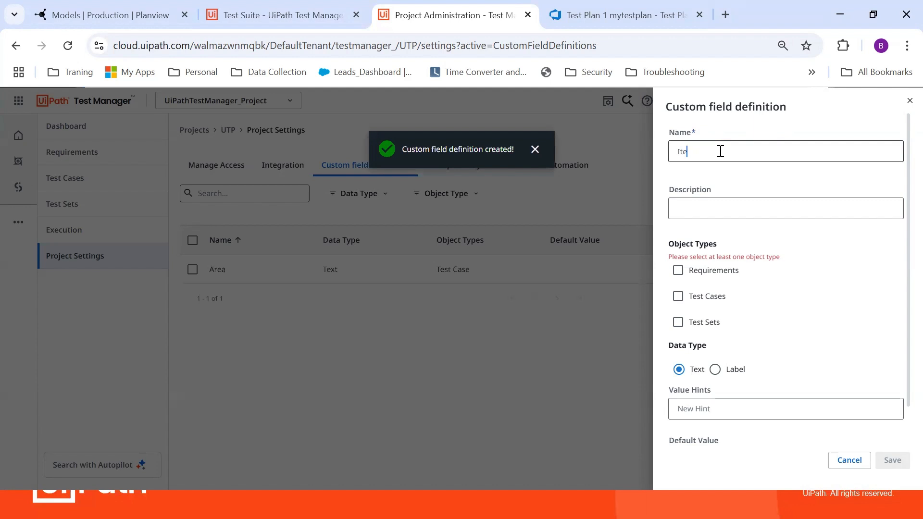
{"action": "type", "text": "ration"}
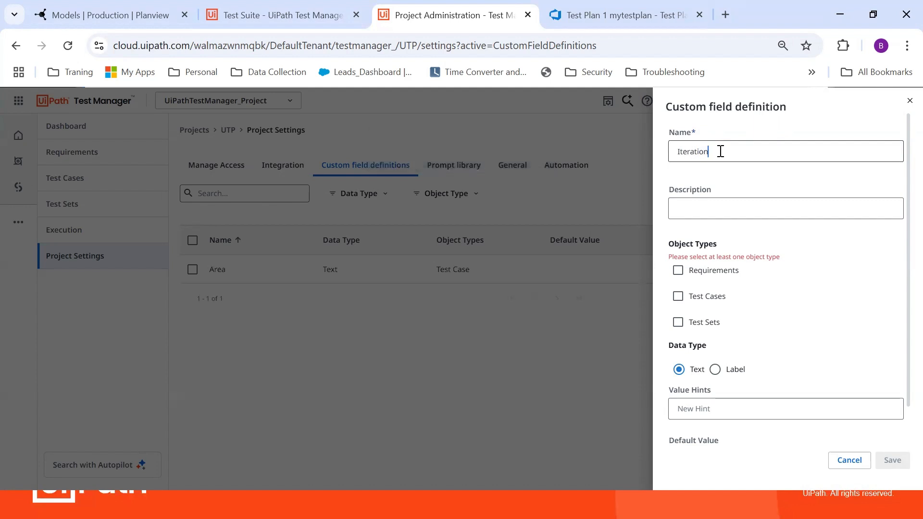
{"action": "left_click", "coordinate": [701, 297]}
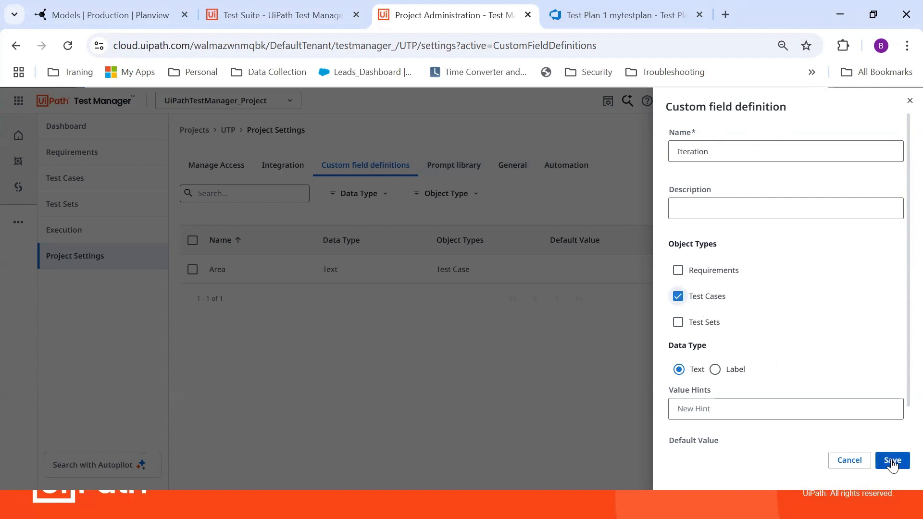
{"action": "left_click", "coordinate": [892, 462]}
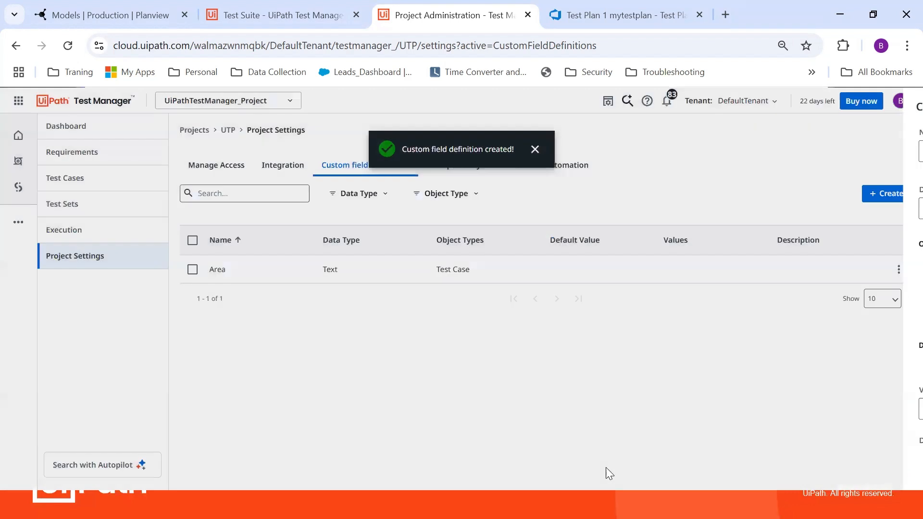
Step: Switch to Notepad, highlight State in the mapping list, and return to Chrome
{"action": "key", "text": "alt+Tab"}
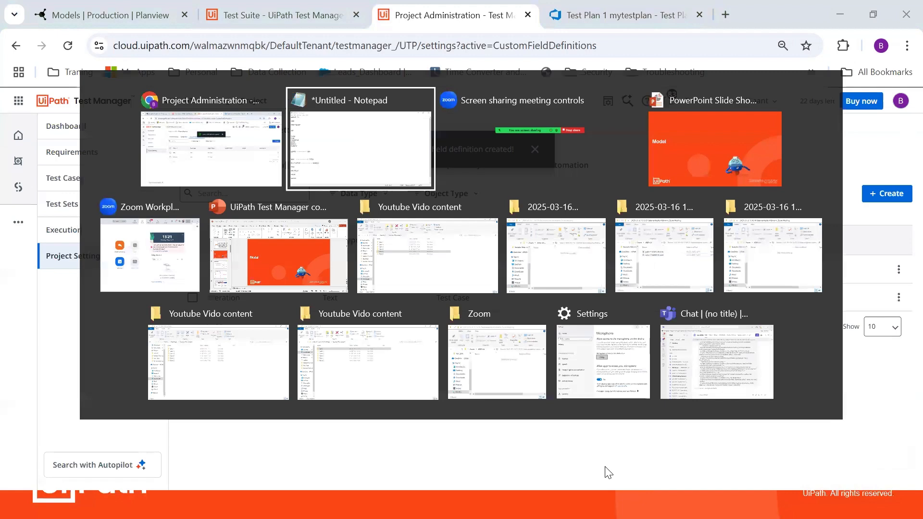
{"action": "left_click_drag", "start_coordinate": [39, 408], "coordinate": [9, 407]}
{"action": "key", "text": "alt+Tab"}
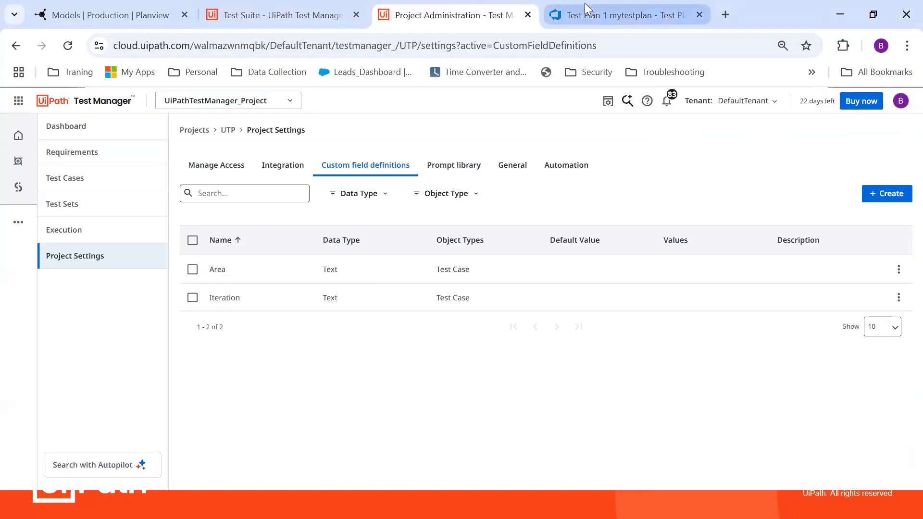
Step: Examine the State options and Reason field of the new test case form in Azure DevOps
{"action": "left_click", "coordinate": [565, 17]}
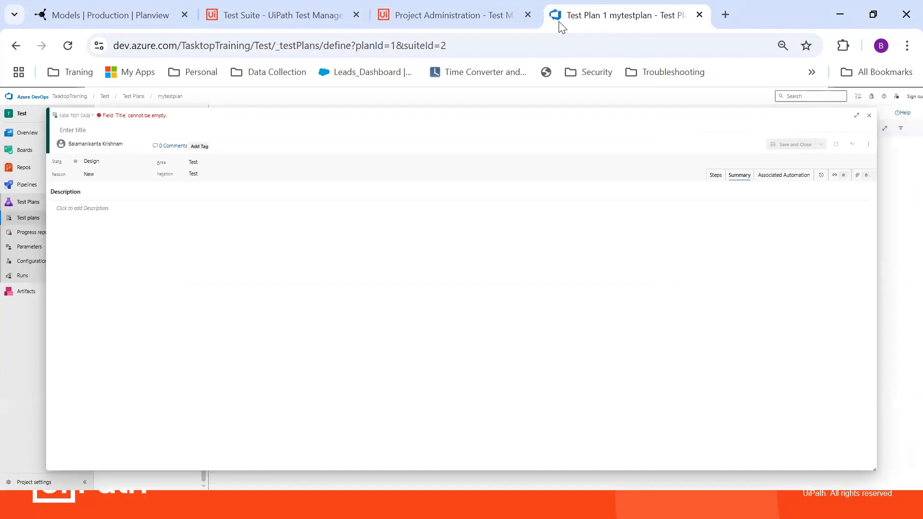
{"action": "left_click", "coordinate": [148, 161]}
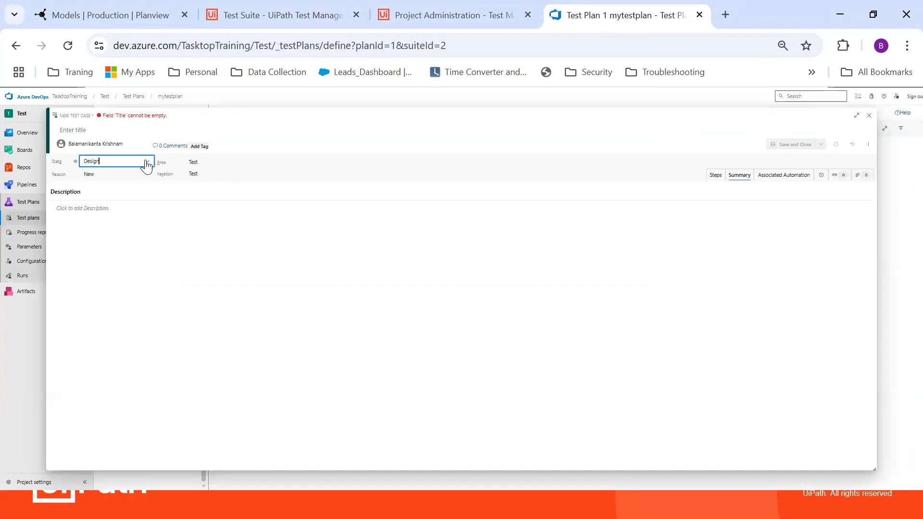
{"action": "left_click", "coordinate": [147, 163]}
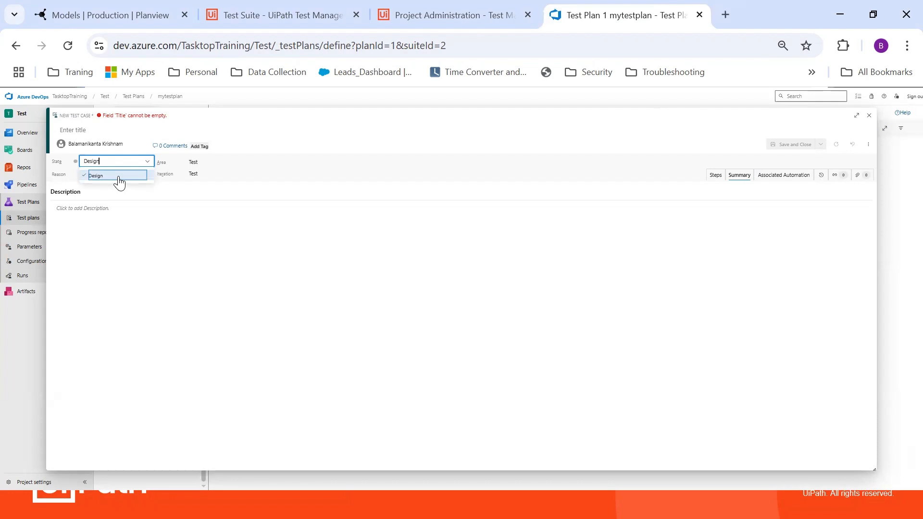
{"action": "left_click", "coordinate": [119, 233]}
{"action": "left_click", "coordinate": [121, 175]}
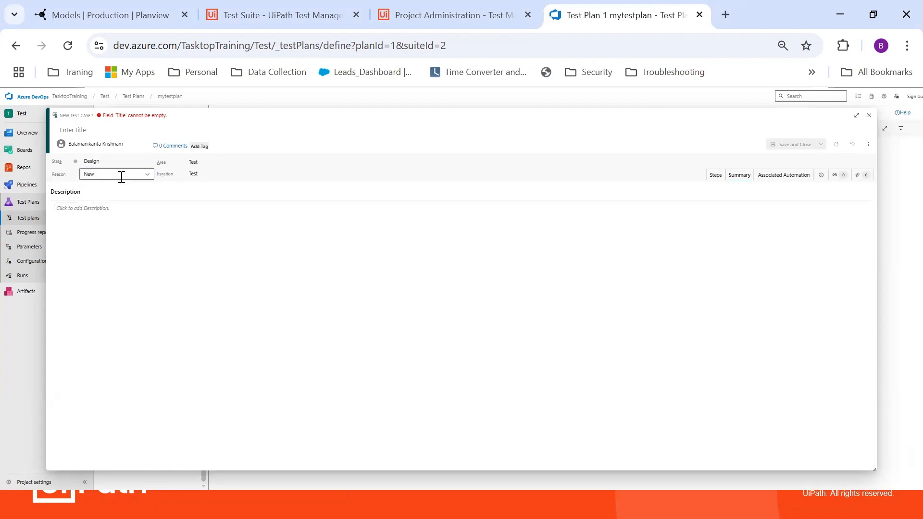
{"action": "left_click", "coordinate": [148, 165]}
{"action": "left_click", "coordinate": [149, 167]}
{"action": "left_click", "coordinate": [148, 164]}
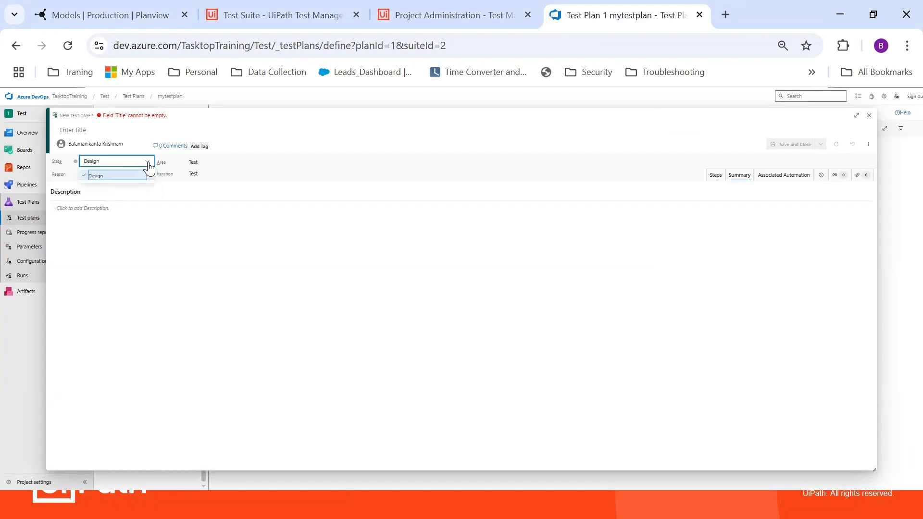
{"action": "left_click", "coordinate": [261, 278]}
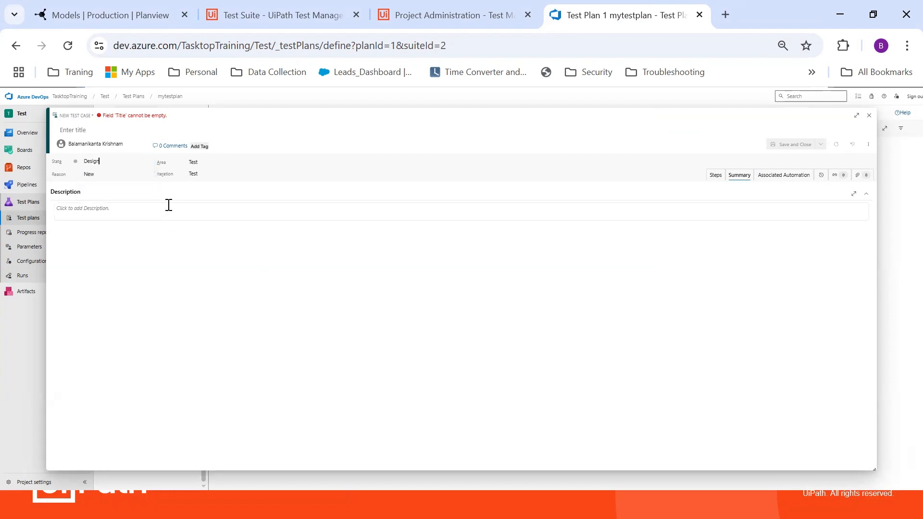
Step: Enter "Test case created in ADO" as the new test case's title and description, and save and close it
{"action": "left_click", "coordinate": [125, 130]}
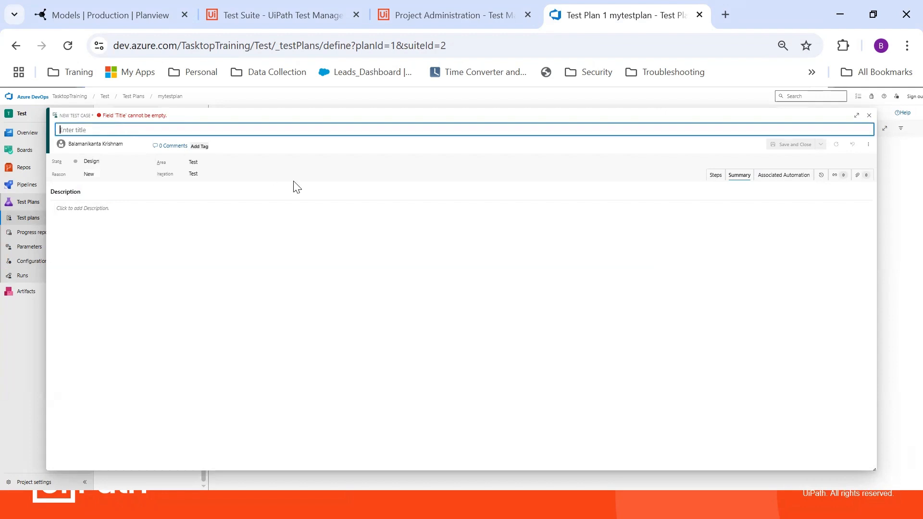
{"action": "type", "text": "est"}
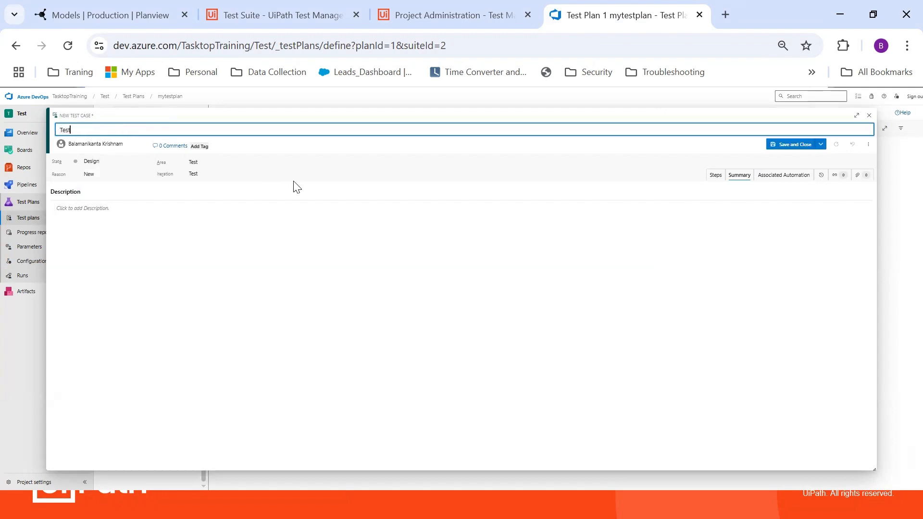
{"action": "type", "text": " case created in ADO"}
{"action": "key", "text": "ctrl+a"}
{"action": "key", "text": "ctrl+c"}
{"action": "left_click", "coordinate": [118, 212]}
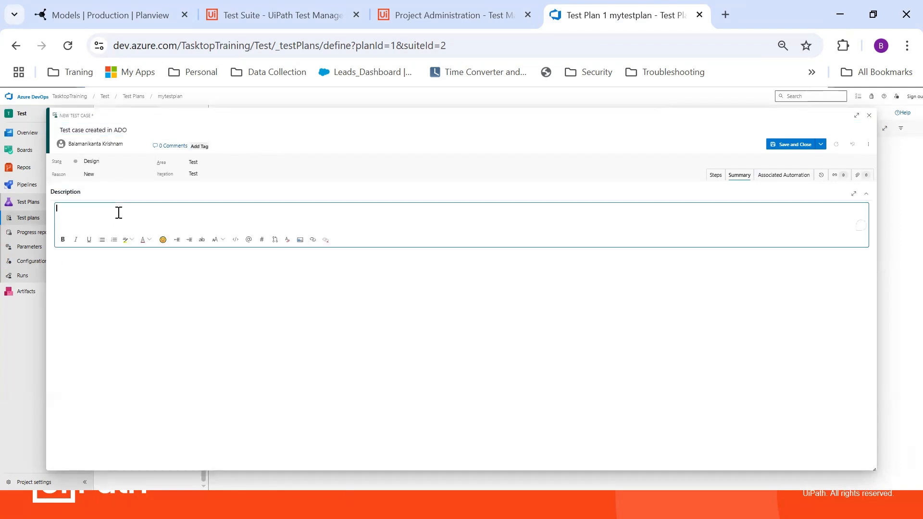
{"action": "key", "text": "ctrl+v"}
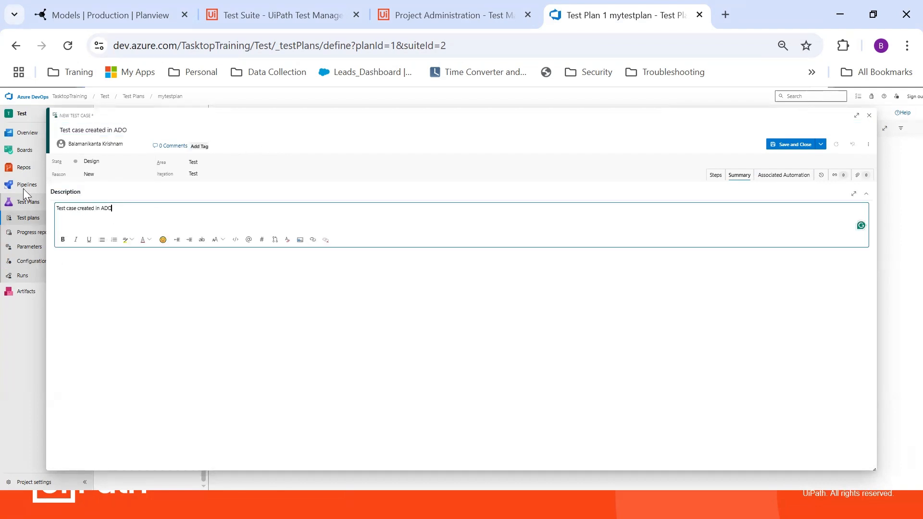
{"action": "left_click", "coordinate": [803, 146]}
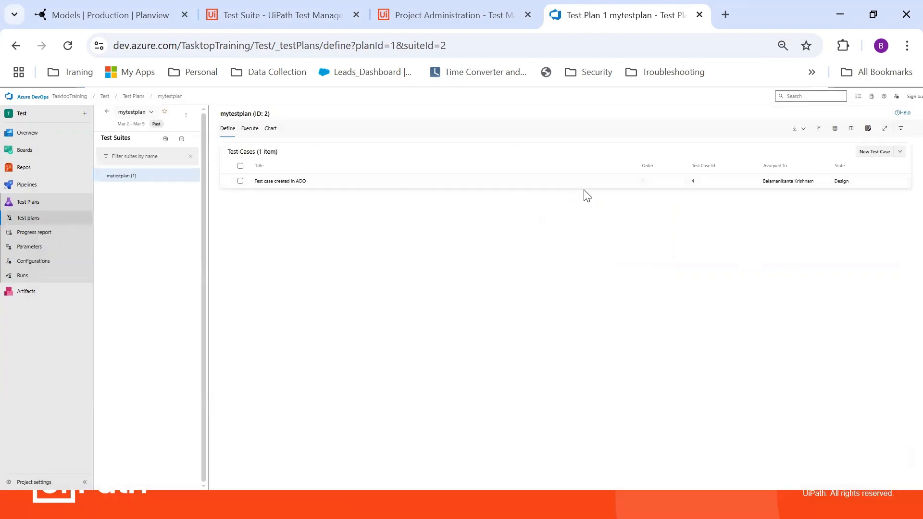
Step: Open the saved test case "Test case created in ADO" and examine its State options
{"action": "left_click", "coordinate": [626, 187]}
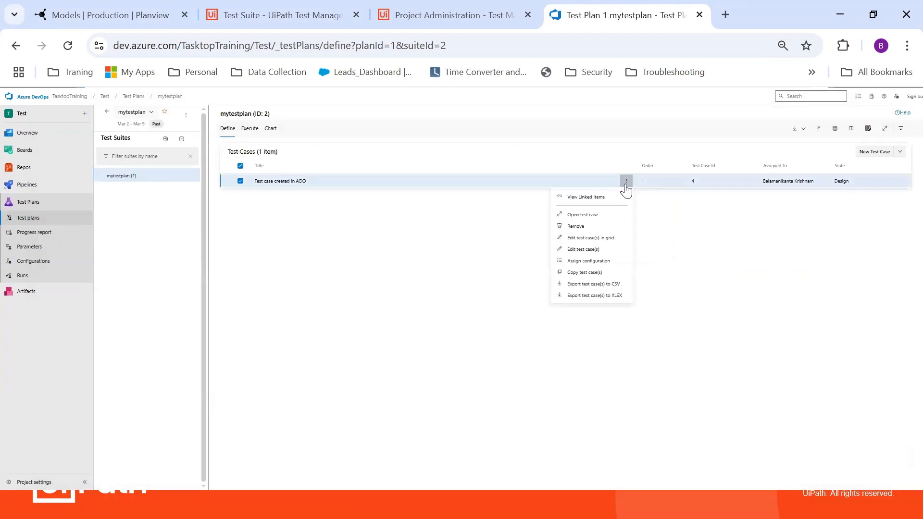
{"action": "left_click", "coordinate": [595, 216]}
{"action": "left_click", "coordinate": [147, 162]}
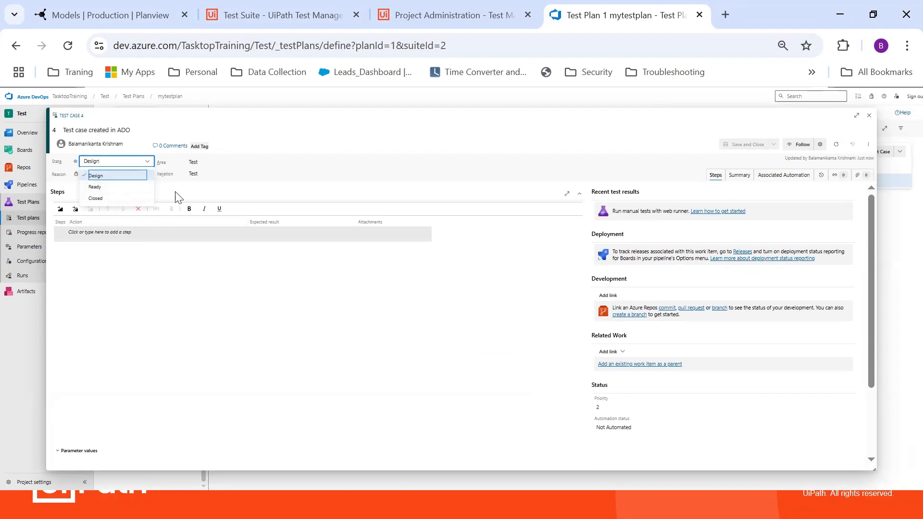
{"action": "key", "text": "Escape"}
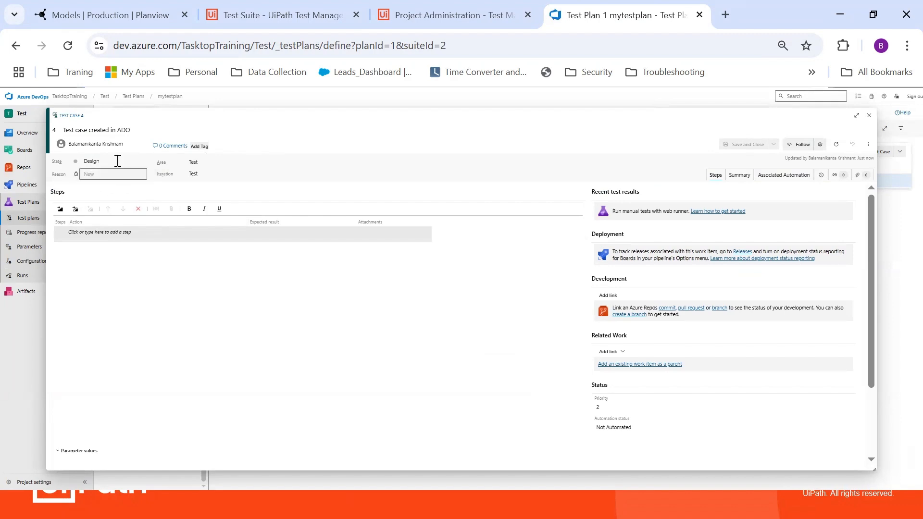
Step: Switch to Notepad and highlight Reason in the ADO field list
{"action": "key", "text": "alt+Tab"}
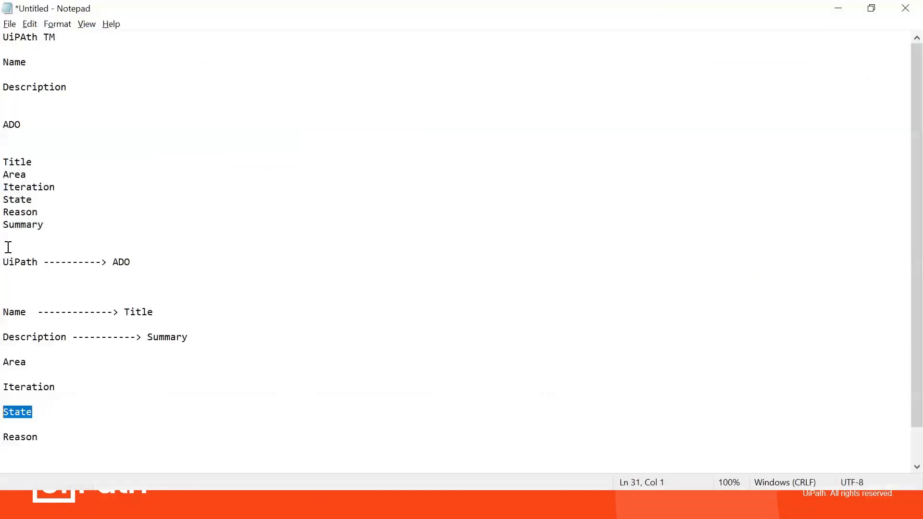
{"action": "left_click_drag", "start_coordinate": [40, 213], "coordinate": [4, 214]}
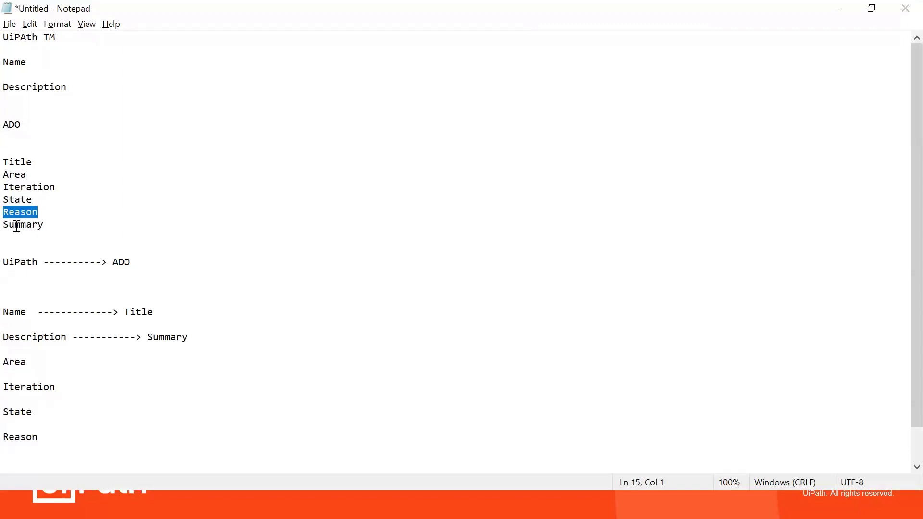
Step: Remove Reason from both the ADO field list and the UiPath-to-ADO mapping list in the notes
{"action": "key", "text": "BackSpace"}
{"action": "key", "text": "BackSpace"}
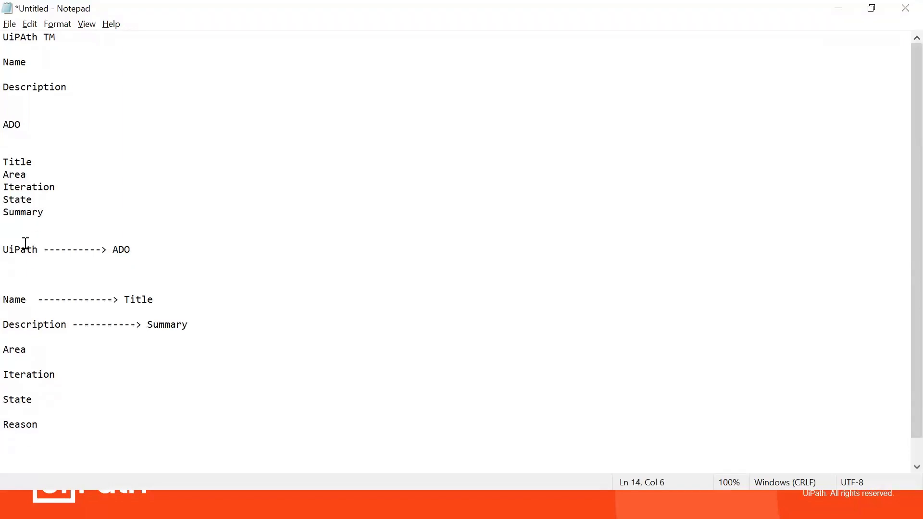
{"action": "left_click_drag", "start_coordinate": [42, 424], "coordinate": [8, 425]}
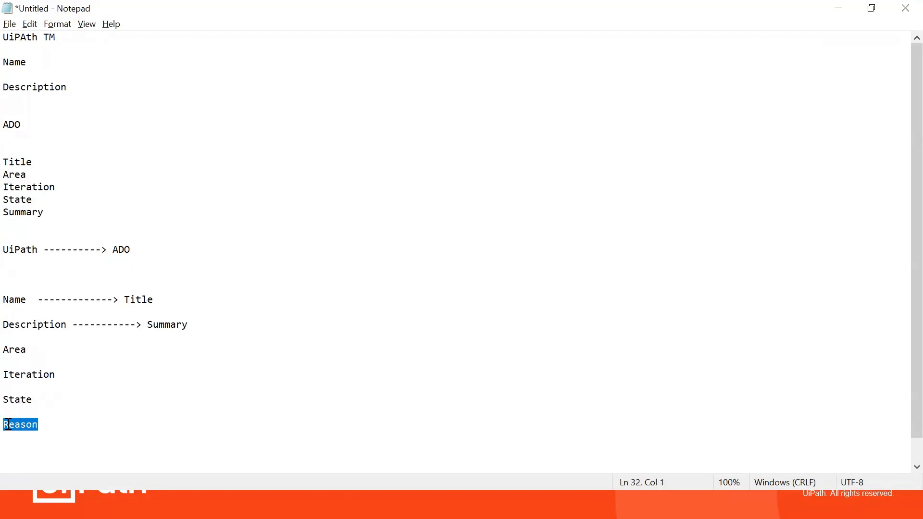
{"action": "key", "text": "BackSpace"}
{"action": "key", "text": "BackSpace"}
{"action": "key", "text": "BackSpace"}
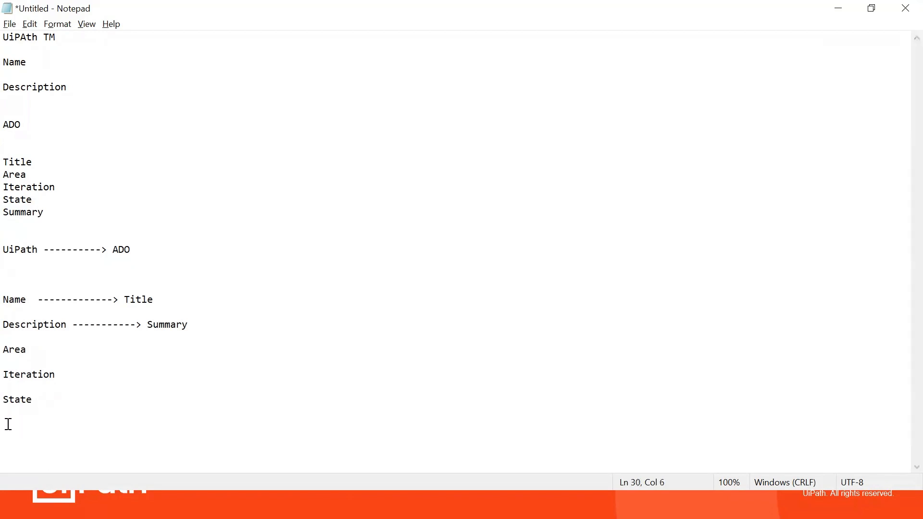
Step: Switch to the Azure DevOps test case, examine its State options, and return to the Notepad notes
{"action": "key", "text": "alt+Tab"}
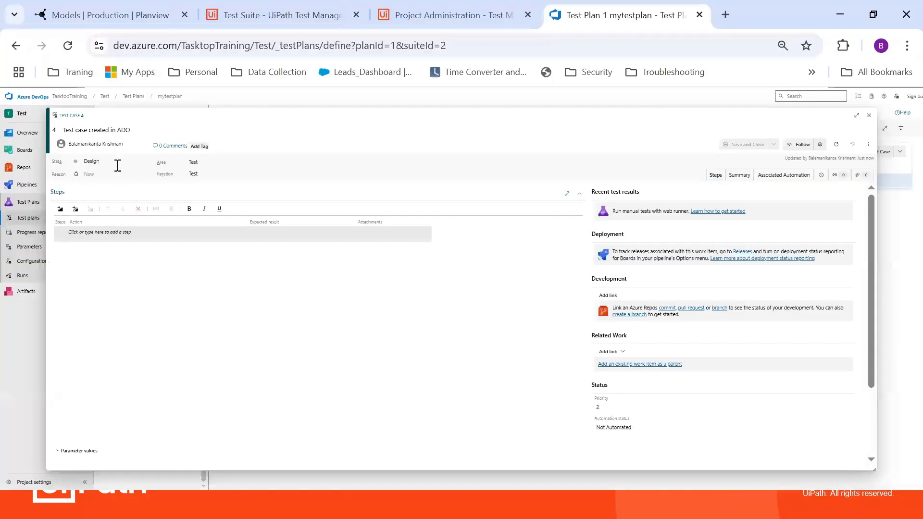
{"action": "left_click", "coordinate": [118, 163]}
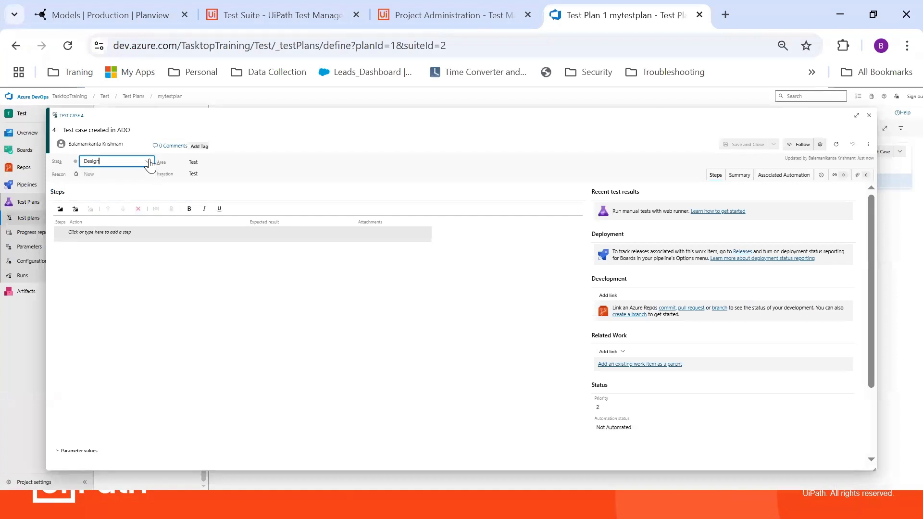
{"action": "left_click", "coordinate": [150, 163]}
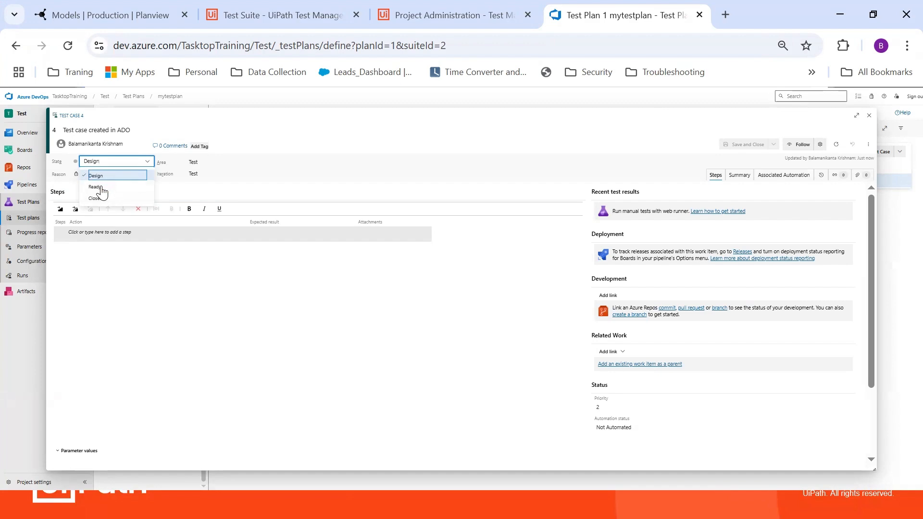
{"action": "key", "text": "alt+Tab"}
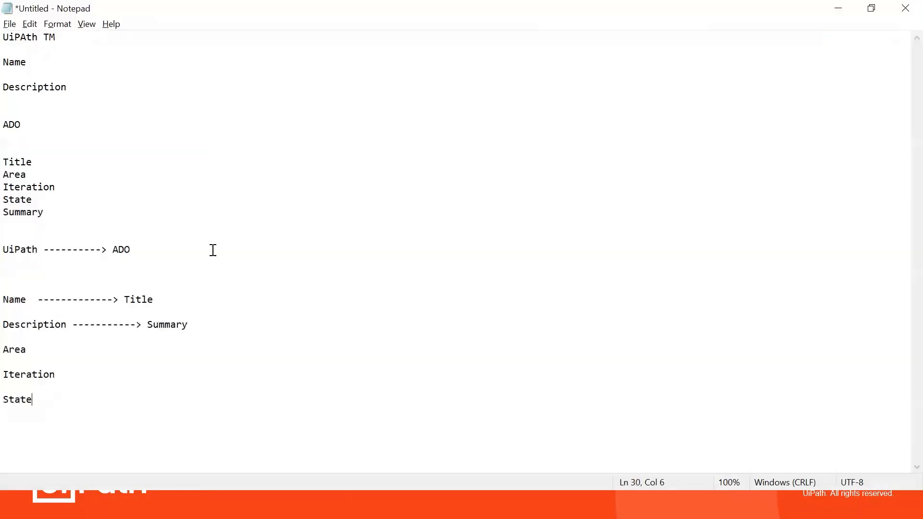
Step: Switch to the UiPath Test Manager project settings and start a custom field definition named State for Test Cases
{"action": "key", "text": "alt+Tab"}
{"action": "left_click", "coordinate": [295, 21]}
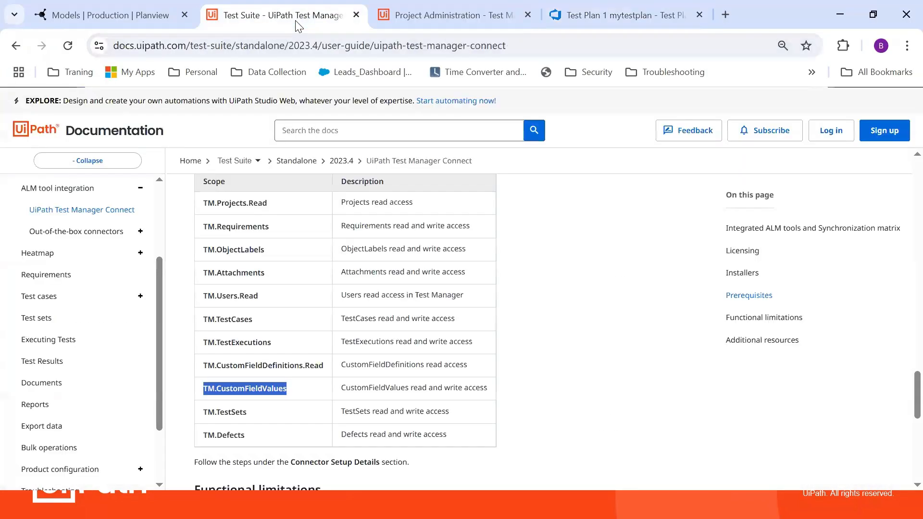
{"action": "left_click", "coordinate": [394, 14]}
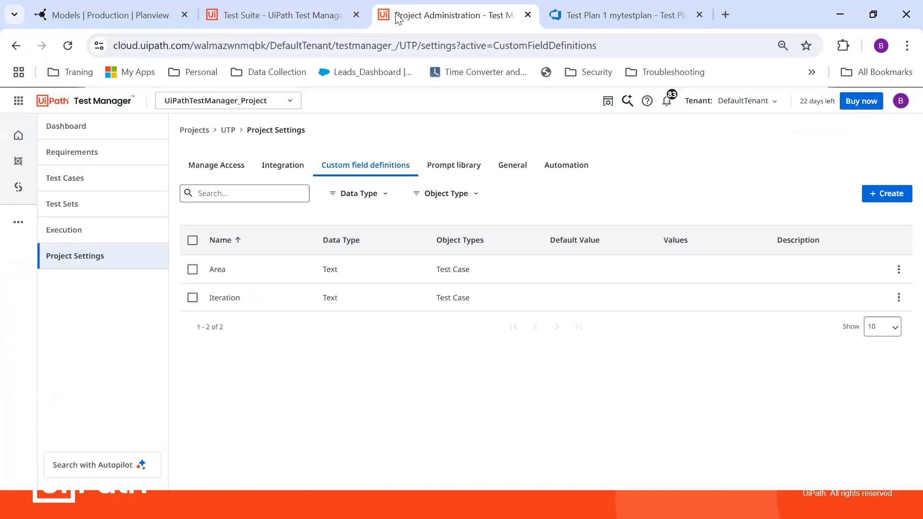
{"action": "left_click", "coordinate": [895, 199]}
{"action": "left_click", "coordinate": [777, 150]}
{"action": "type", "text": "Sta"}
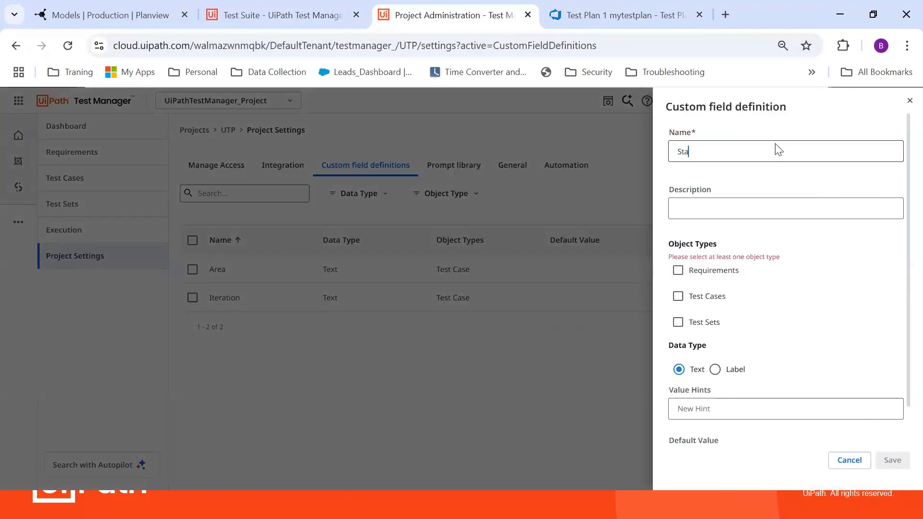
{"action": "type", "text": "te"}
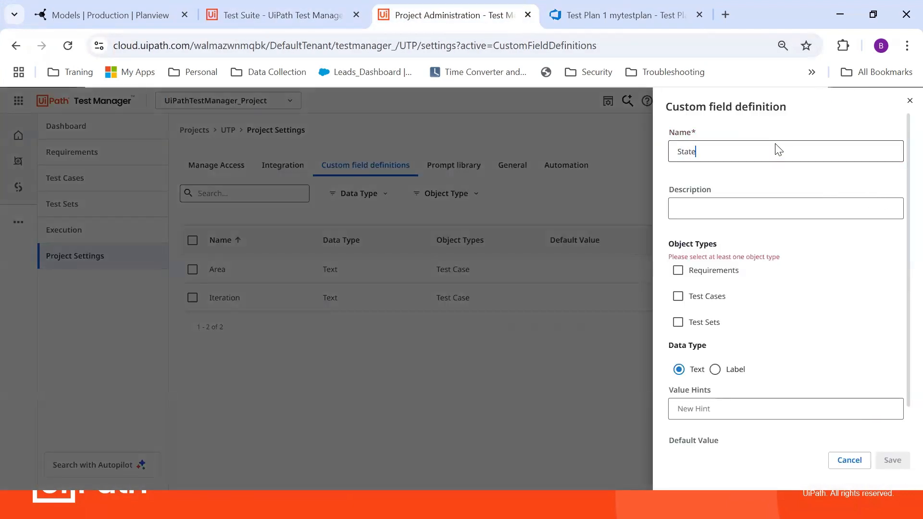
{"action": "left_click", "coordinate": [687, 297]}
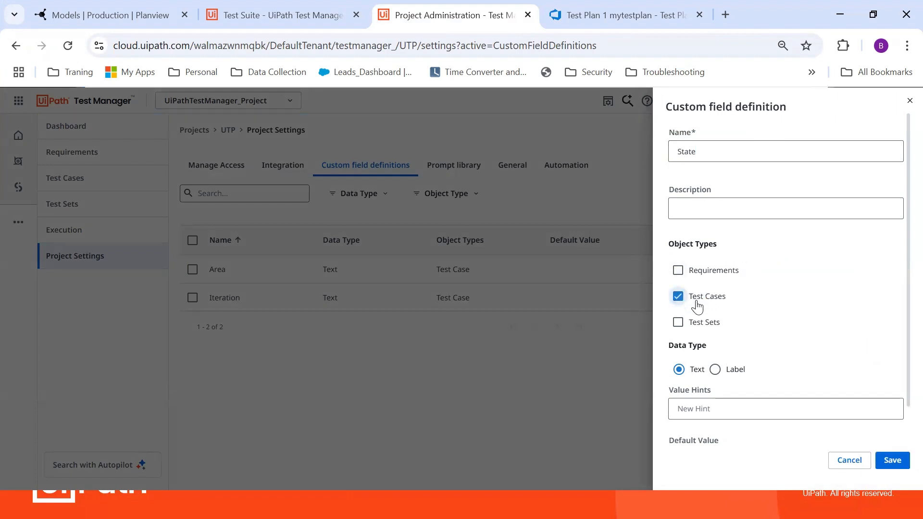
Step: Check the states in Azure DevOps, add Design, Ready and close as the State field's value hints, and save the definition
{"action": "left_click", "coordinate": [732, 412]}
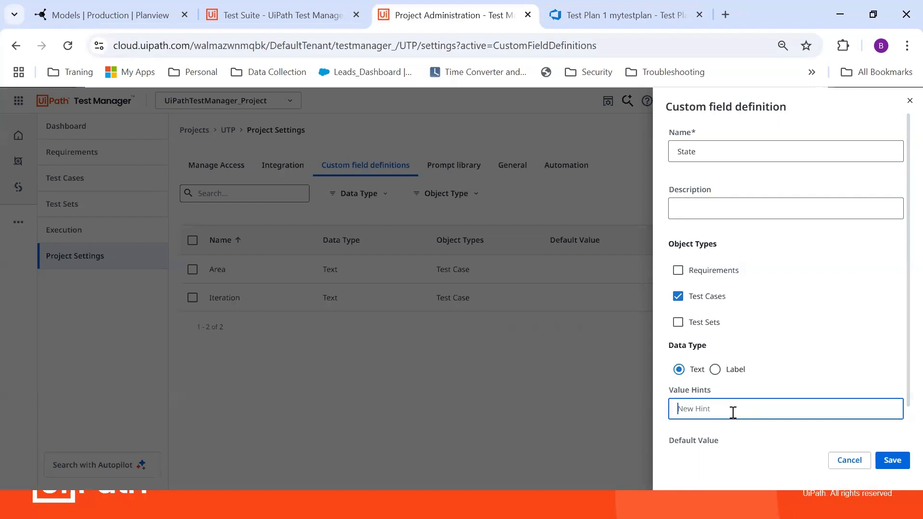
{"action": "left_click", "coordinate": [692, 2]}
{"action": "left_click", "coordinate": [148, 162]}
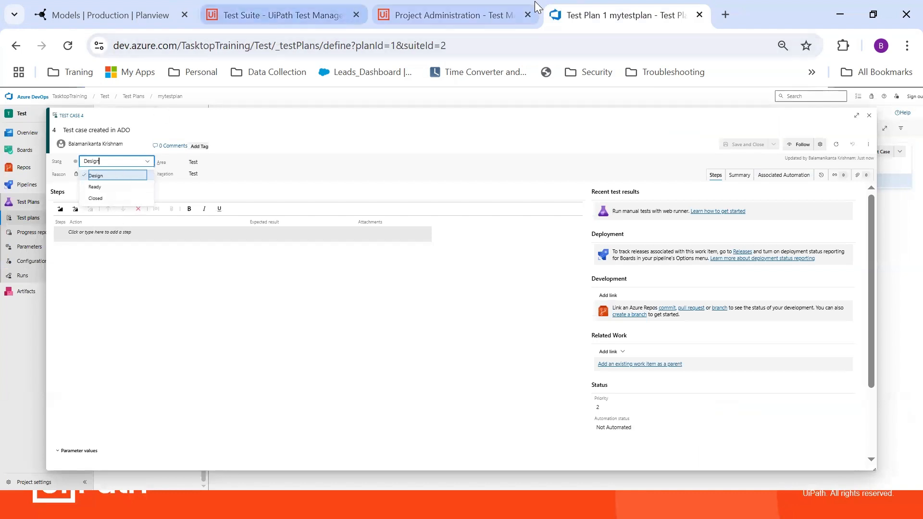
{"action": "left_click", "coordinate": [452, 15]}
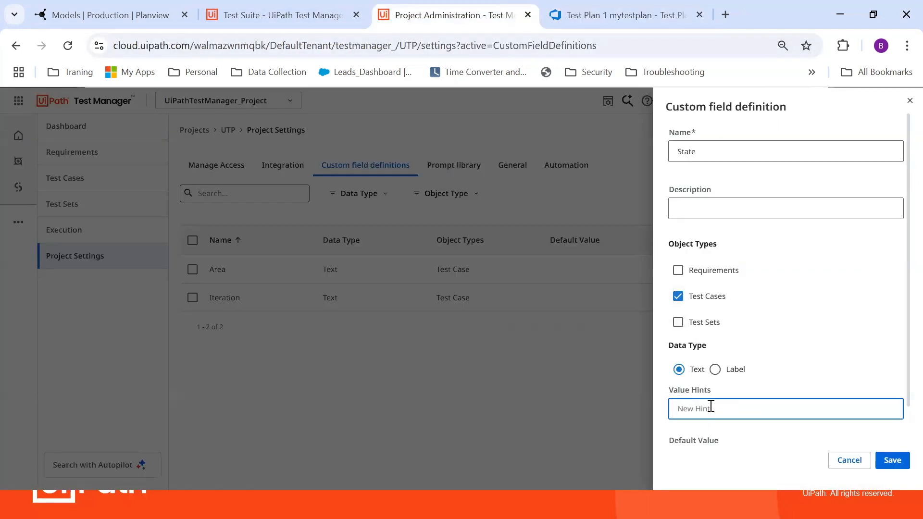
{"action": "type", "text": "Design"}
{"action": "key", "text": "Tab"}
{"action": "left_click", "coordinate": [758, 371]}
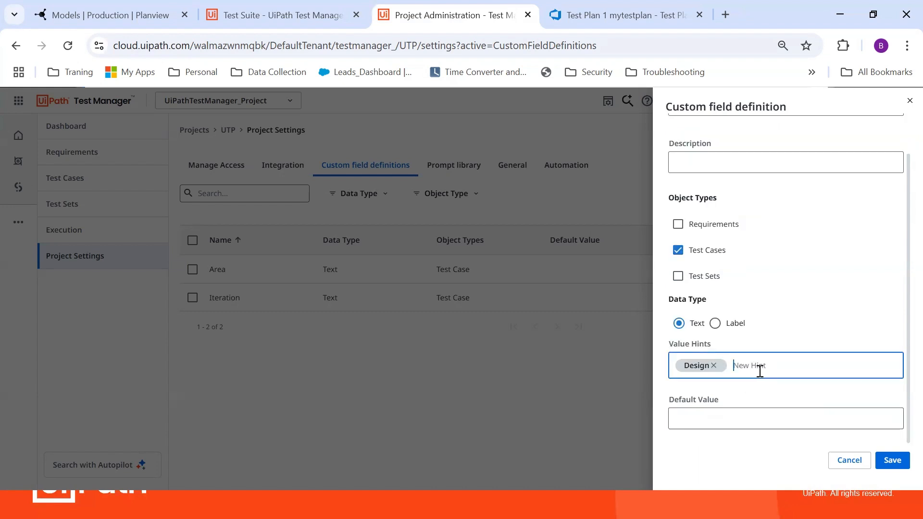
{"action": "type", "text": "Ready"}
{"action": "key", "text": "Tab"}
{"action": "left_click", "coordinate": [820, 366]}
{"action": "type", "text": "close"}
{"action": "key", "text": "Tab"}
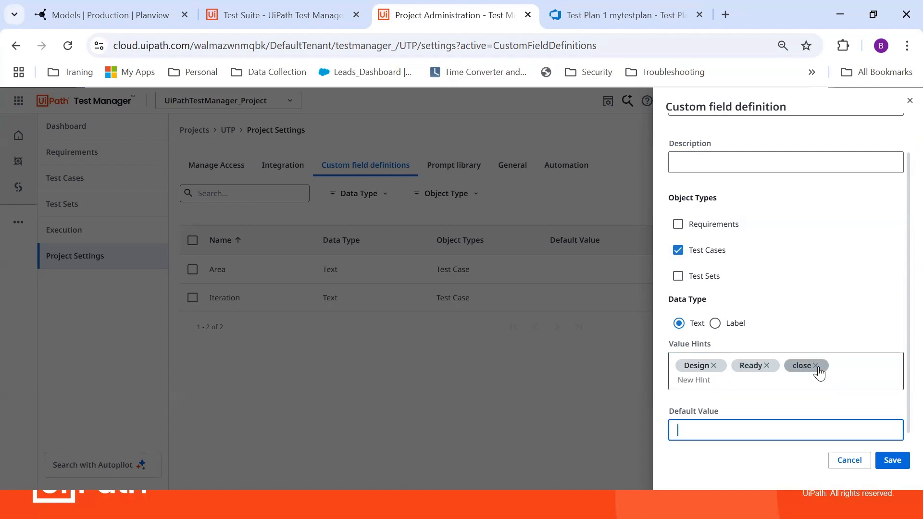
{"action": "left_click", "coordinate": [893, 461]}
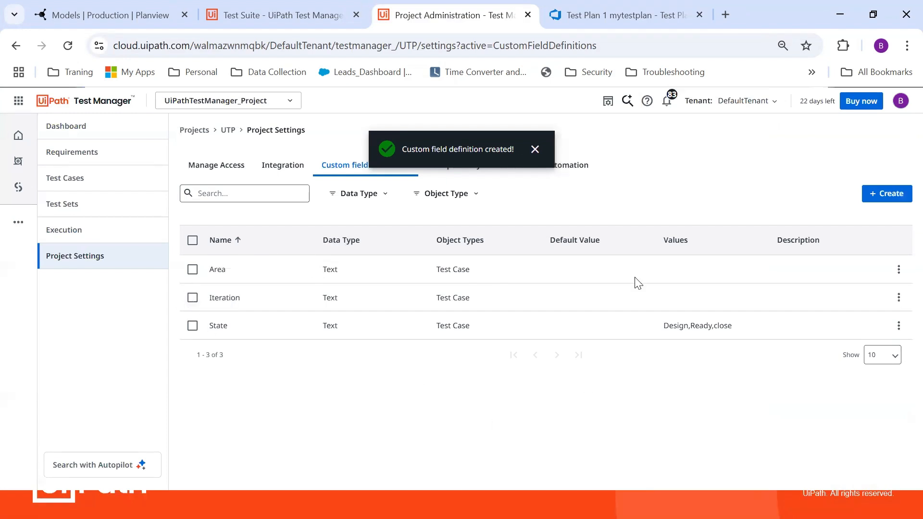
Step: Open the details of test case UTP:1 and examine its Area, Iteration and State custom fields, including the State options
{"action": "left_click", "coordinate": [82, 185]}
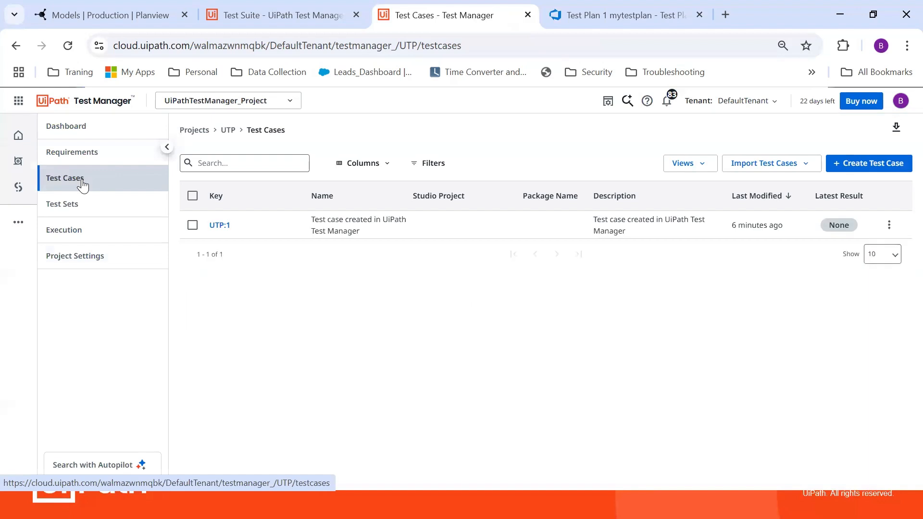
{"action": "left_click", "coordinate": [221, 225]}
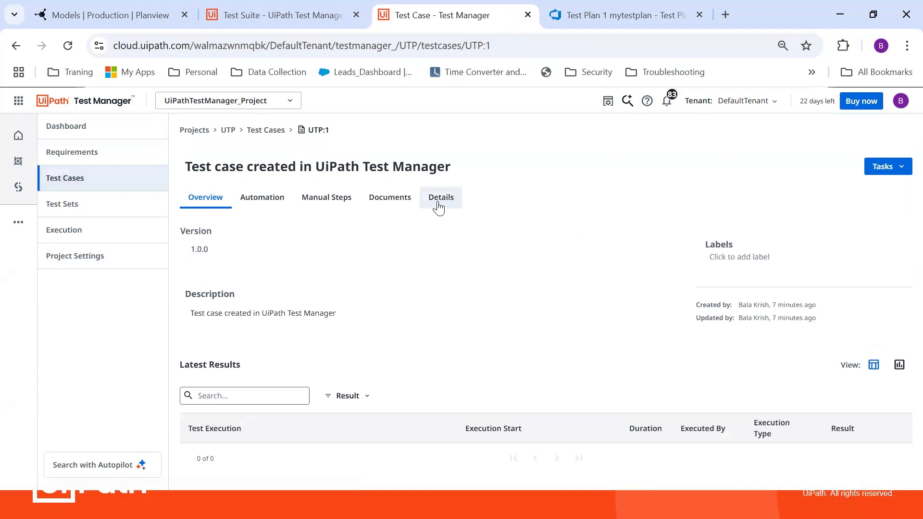
{"action": "left_click", "coordinate": [437, 206]}
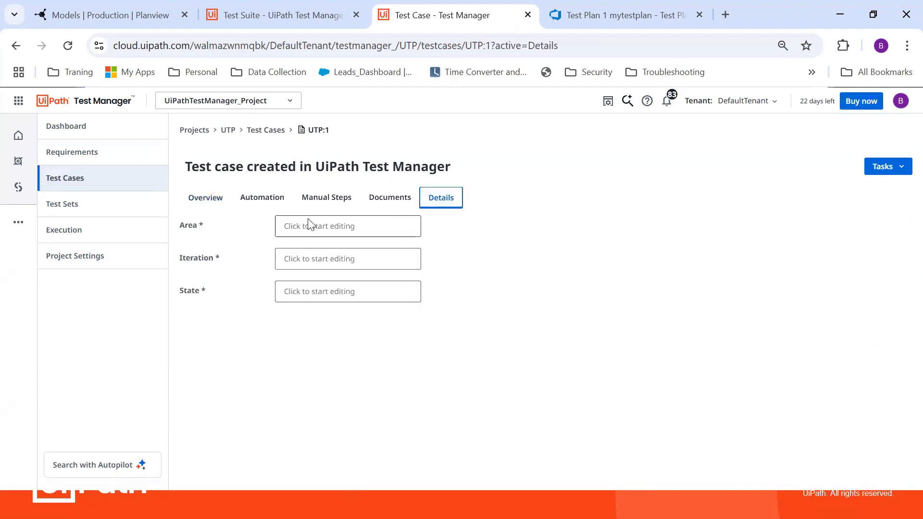
{"action": "left_click", "coordinate": [320, 232]}
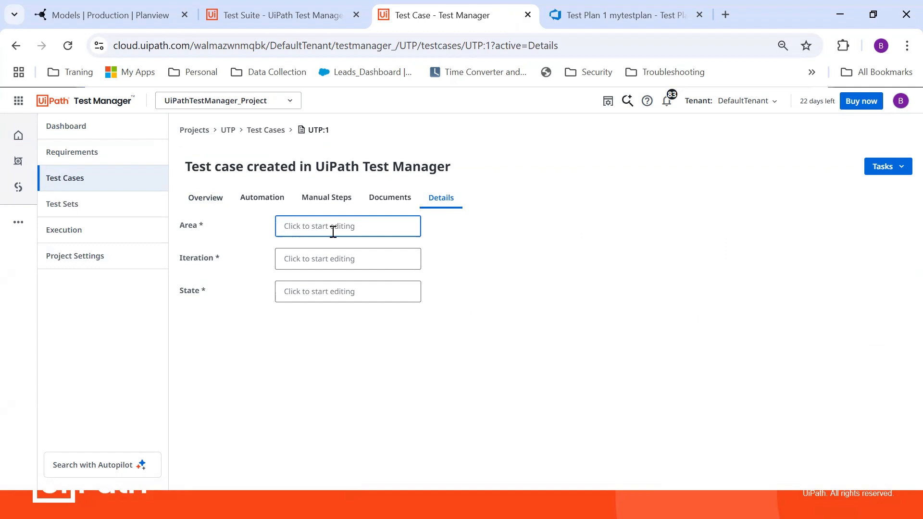
{"action": "left_click", "coordinate": [332, 259]}
{"action": "left_click", "coordinate": [329, 302]}
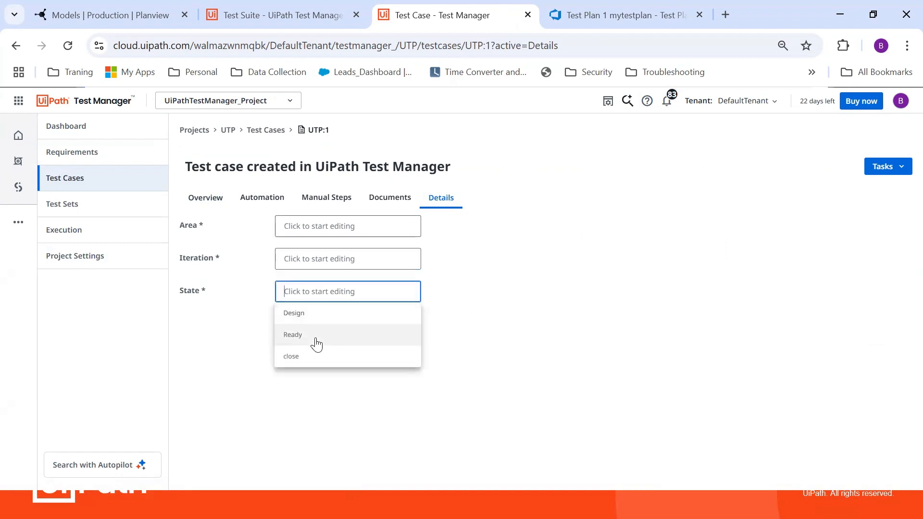
{"action": "left_click", "coordinate": [588, 325]}
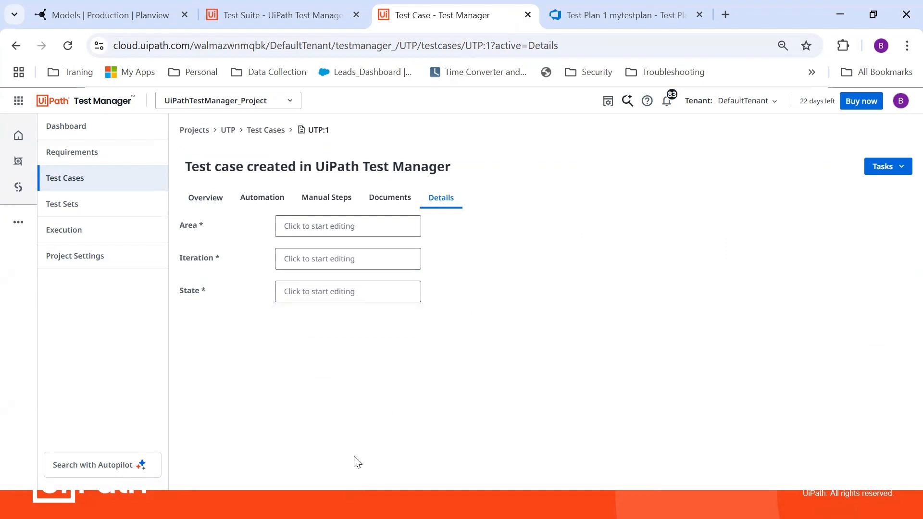
Step: Switch to Notepad and complete the mapping lines with arrows from Area to Area and from Iteration to Iteration
{"action": "key", "text": "alt+Tab"}
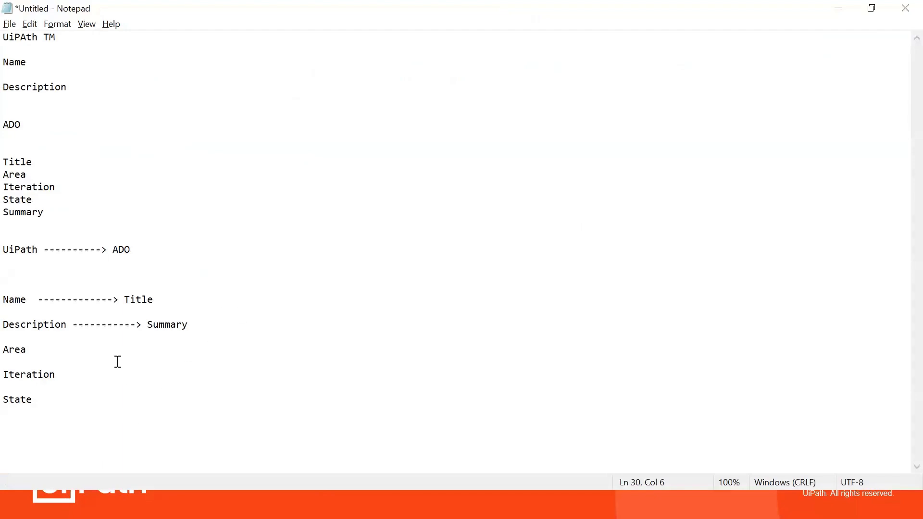
{"action": "left_click", "coordinate": [29, 350]}
{"action": "type", "text": "-------------> Area"}
{"action": "key", "text": "Down"}
{"action": "key", "text": "Right"}
{"action": "key", "text": "Right"}
{"action": "key", "text": "Right"}
{"action": "key", "text": "Right"}
{"action": "key", "text": "Right"}
{"action": "key", "text": "Right"}
{"action": "key", "text": "Right"}
{"action": "key", "text": "Right"}
{"action": "key", "text": "Right"}
{"action": "type", "text": "----------> Iteration"}
Step: Complete the State mapping line with an arrow to State
{"action": "key", "text": "Down"}
{"action": "key", "text": "Down"}
{"action": "key", "text": "Right"}
{"action": "key", "text": "Right"}
{"action": "key", "text": "Right"}
{"action": "key", "text": "Right"}
{"action": "type", "text": "---------> State"}
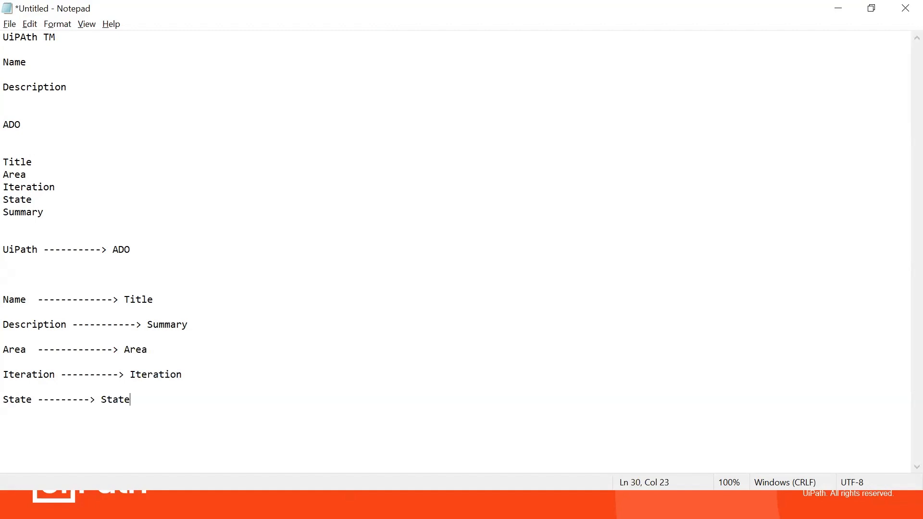
Step: Add a "Model" heading below the field mappings, with blank lines around it
{"action": "key", "text": "Return"}
{"action": "key", "text": "Return"}
{"action": "key", "text": "Return"}
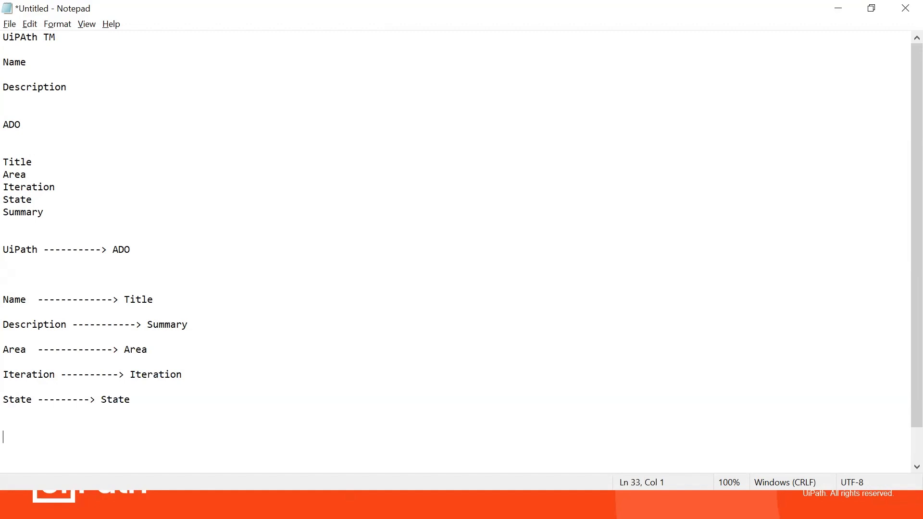
{"action": "type", "text": "Model"}
{"action": "key", "text": "Return"}
{"action": "key", "text": "Return"}
{"action": "scroll", "coordinate": [158, 193], "scroll_direction": "down", "scroll_amount": 2}
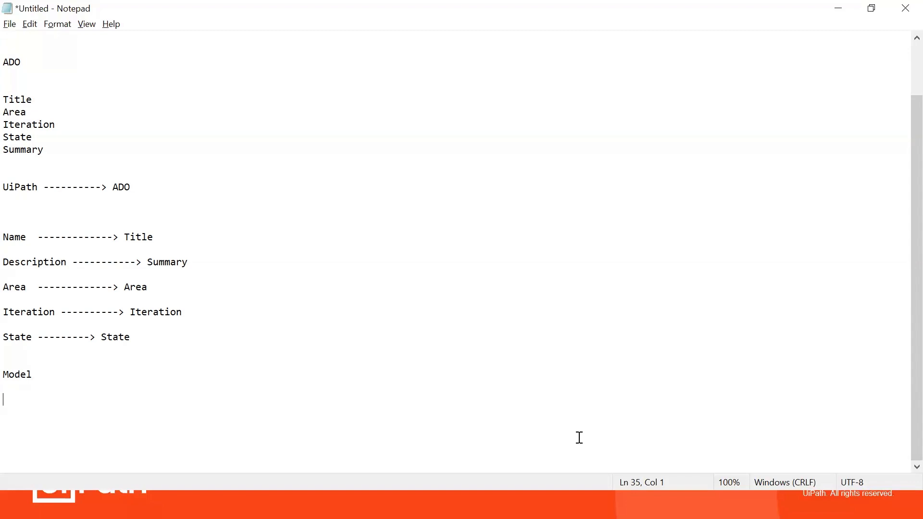
Step: List M_Title and M_Description on separate lines under the Model heading
{"action": "type", "text": "Model"}
{"action": "key", "text": "BackSpace"}
{"action": "key", "text": "BackSpace"}
{"action": "key", "text": "BackSpace"}
{"action": "key", "text": "BackSpace"}
{"action": "type", "text": "_Title"}
{"action": "key", "text": "Return"}
{"action": "key", "text": "Return"}
{"action": "key", "text": "BackSpace"}
{"action": "type", "text": "M_Description"}
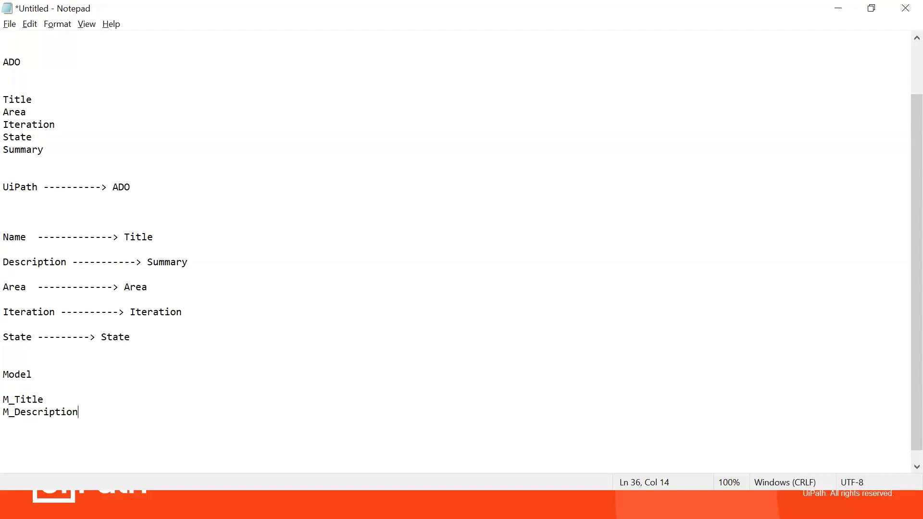
Step: Add M_Area, M_Iteration and M_State on separate lines to the model field list
{"action": "key", "text": "Return"}
{"action": "type", "text": "M_Area"}
{"action": "key", "text": "Return"}
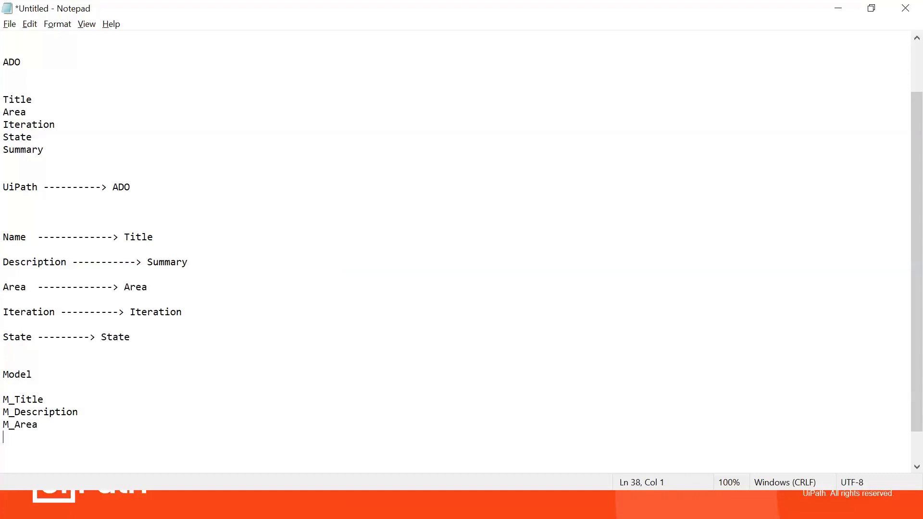
{"action": "type", "text": "M_Iteration"}
{"action": "key", "text": "Return"}
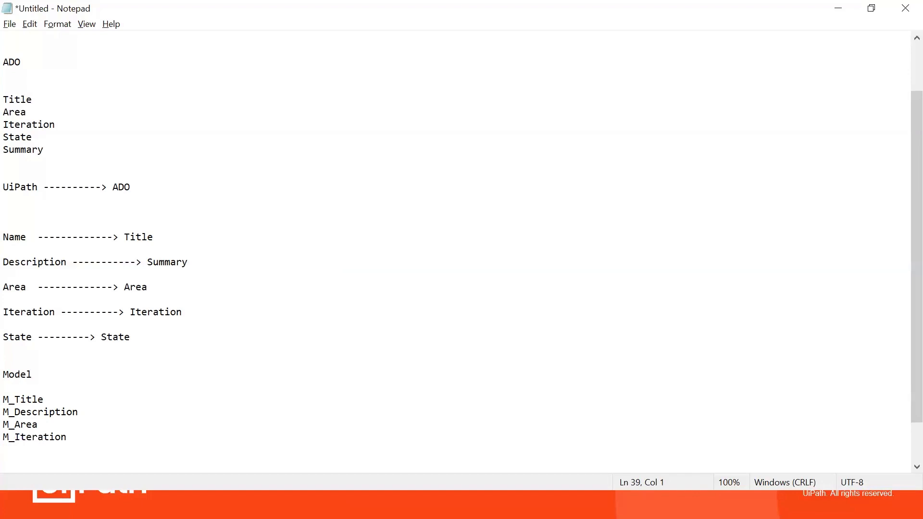
{"action": "type", "text": "M_State"}
{"action": "key", "text": "Return"}
{"action": "key", "text": "Return"}
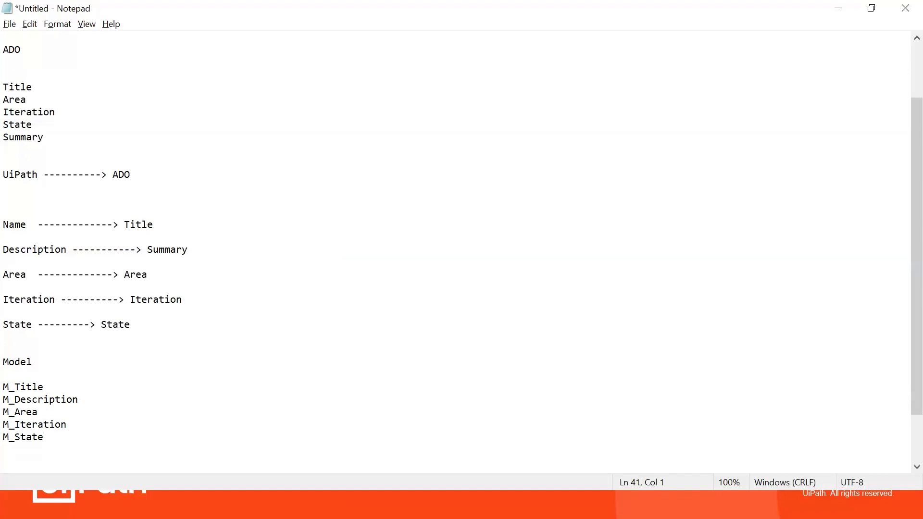
Step: Write the flow line "uipath --> Model ---> ADO" below the model fields, followed by blank lines
{"action": "key", "text": "Return"}
{"action": "key", "text": "Return"}
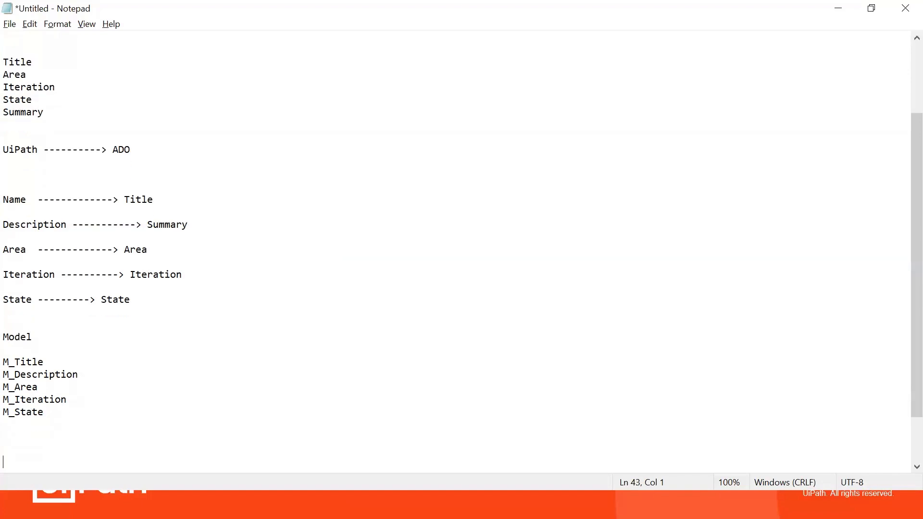
{"action": "type", "text": "uipath  --> Model ---> ADO"}
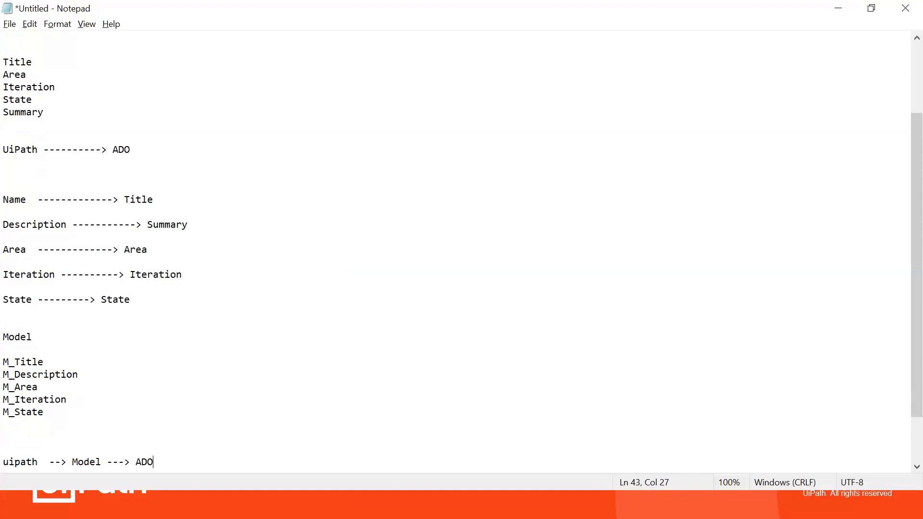
{"action": "key", "text": "Return"}
{"action": "key", "text": "Return"}
{"action": "key", "text": "Return"}
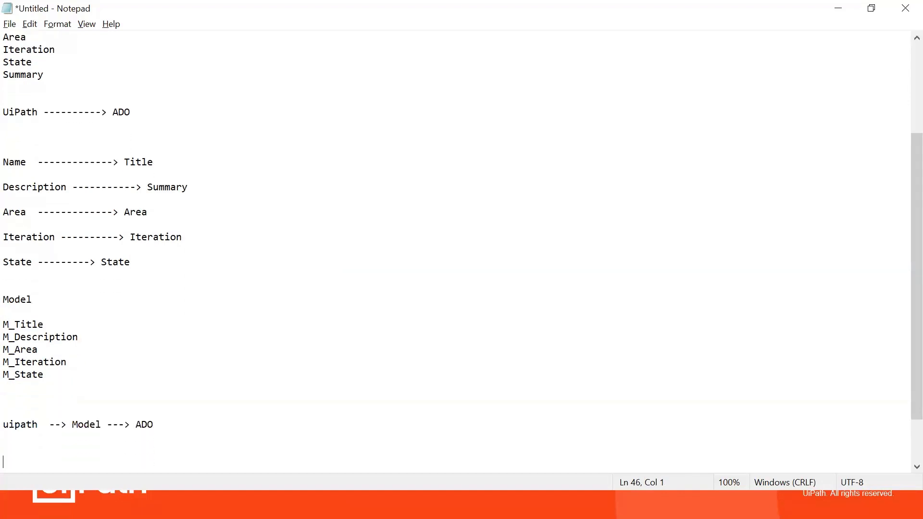
Step: Write the mapping lines "Name---> M_Title---> Title" and "Description --> M_Description ---> summary" below the flow line, separated by a blank line
{"action": "type", "text": "Name---> M_Title---> Title"}
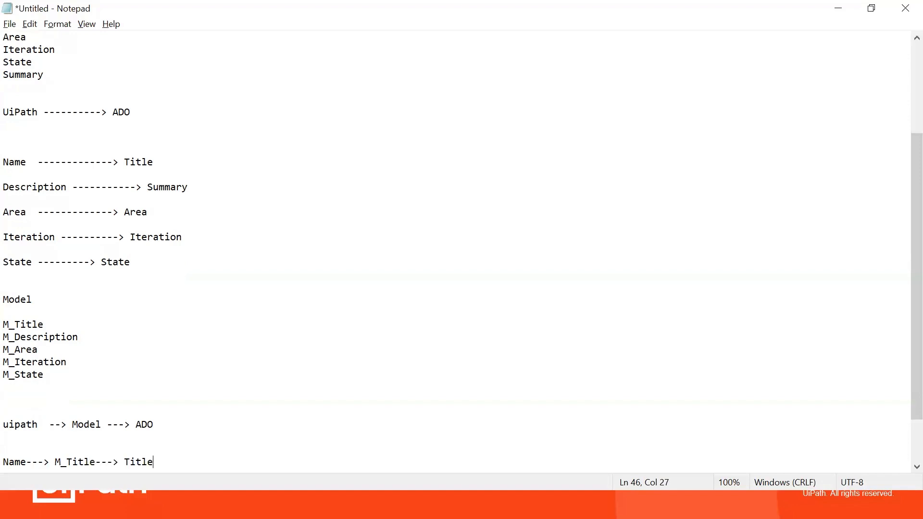
{"action": "key", "text": "Return"}
{"action": "key", "text": "Return"}
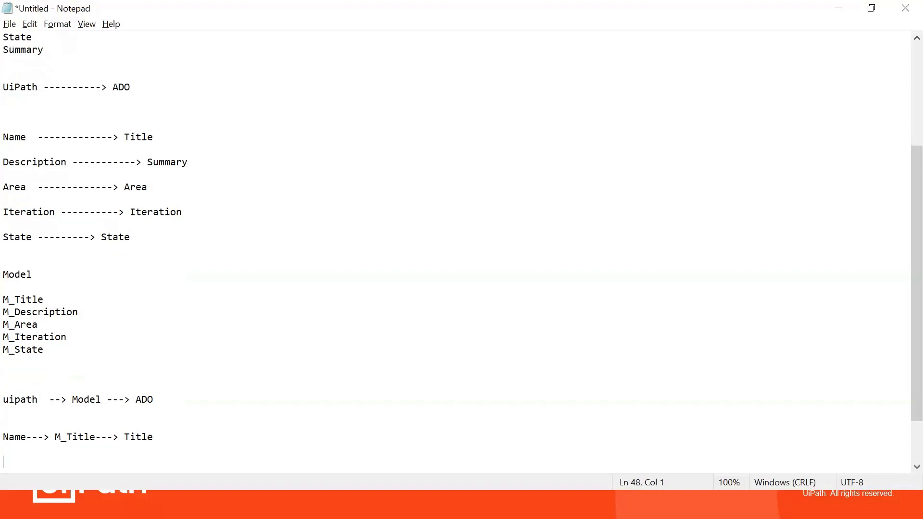
{"action": "type", "text": "Description  --> M_Descriptio"}
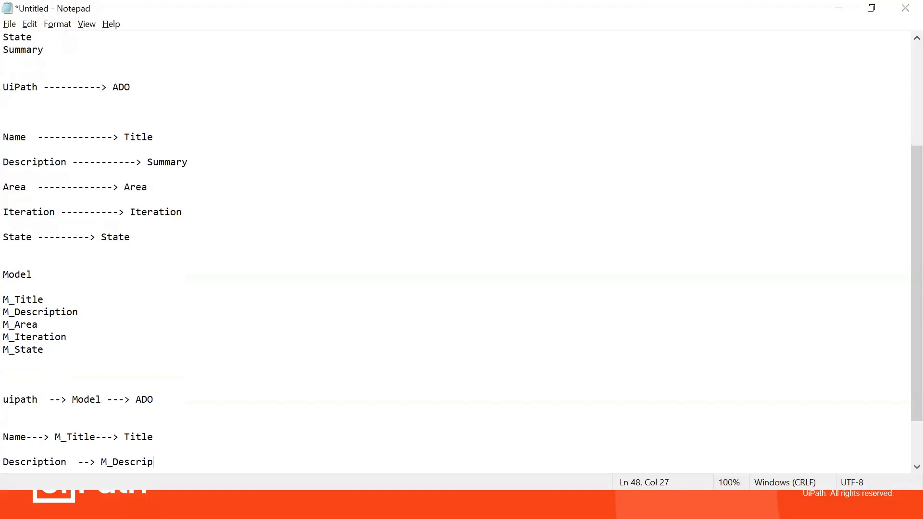
{"action": "type", "text": "n  ---> summary"}
{"action": "key", "text": "Return"}
{"action": "key", "text": "Return"}
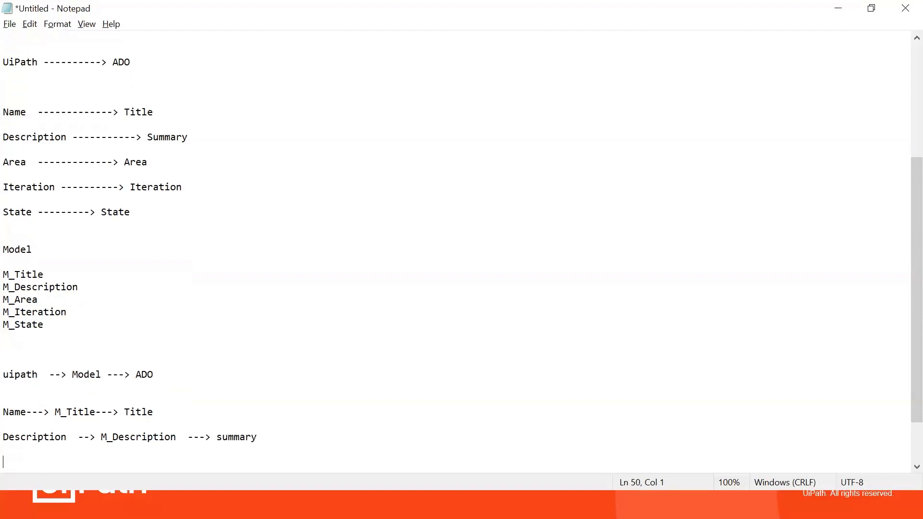
Step: Add mapping lines routing Area through M_Area to Area, Iteration through "M_ Iteration" to Iteration, and State through M_State to State
{"action": "type", "text": "Area  ---> M_Area ---> Area"}
{"action": "key", "text": "Return"}
{"action": "key", "text": "Return"}
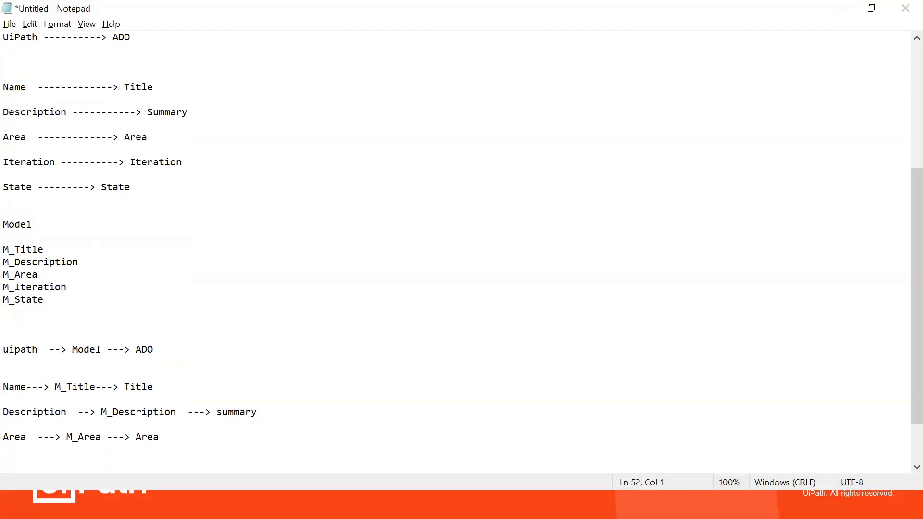
{"action": "type", "text": "Iteration  ---> M_ Iterat"}
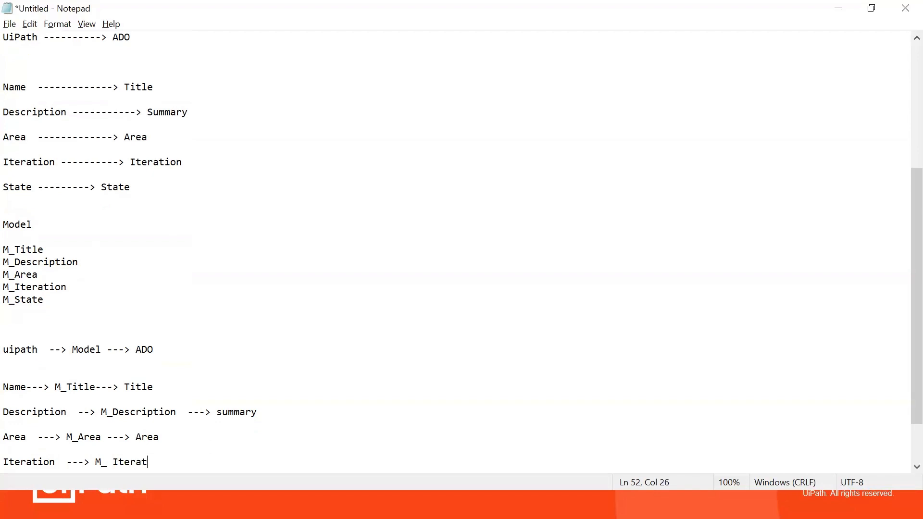
{"action": "type", "text": "ion ---> Iteration"}
{"action": "key", "text": "Return"}
{"action": "key", "text": "Return"}
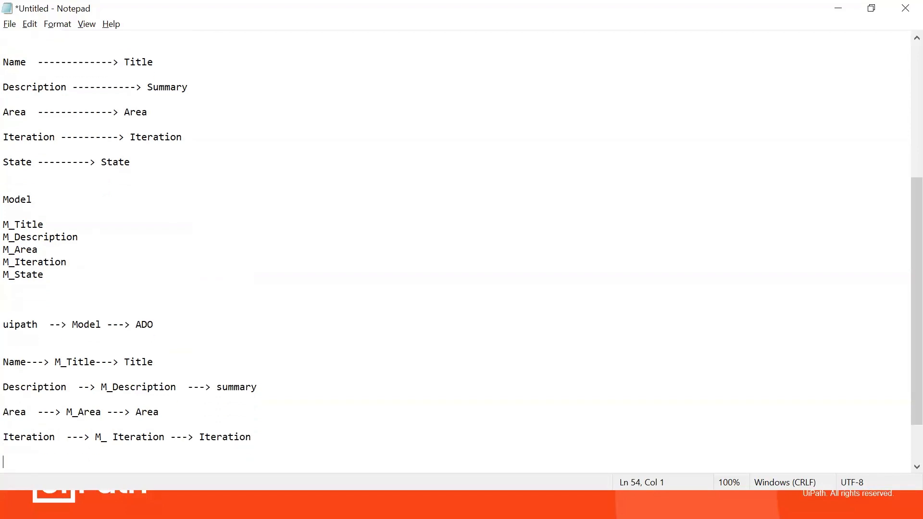
{"action": "type", "text": "State --> M_State  ---> State"}
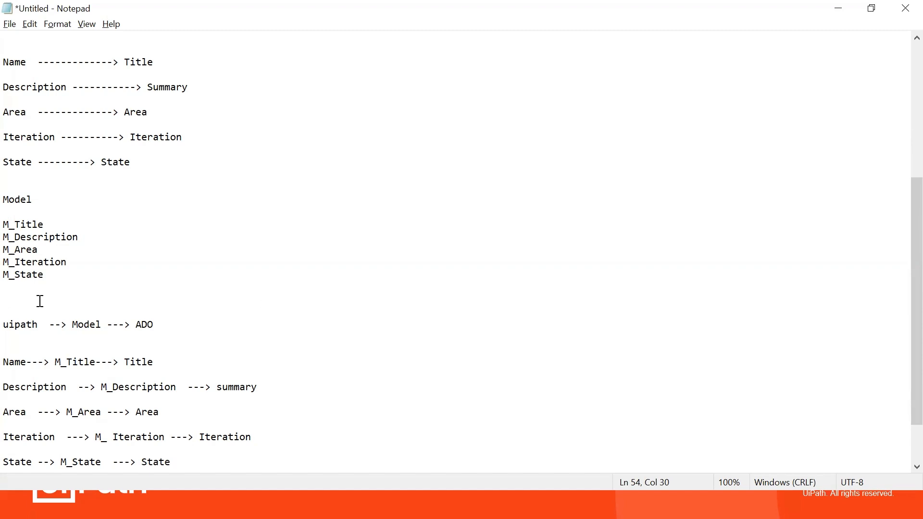
Step: Highlight the model field list from M_Title to M_State, and switch to the Models page of Planview Hub in Chrome
{"action": "left_click_drag", "start_coordinate": [56, 278], "coordinate": [9, 219]}
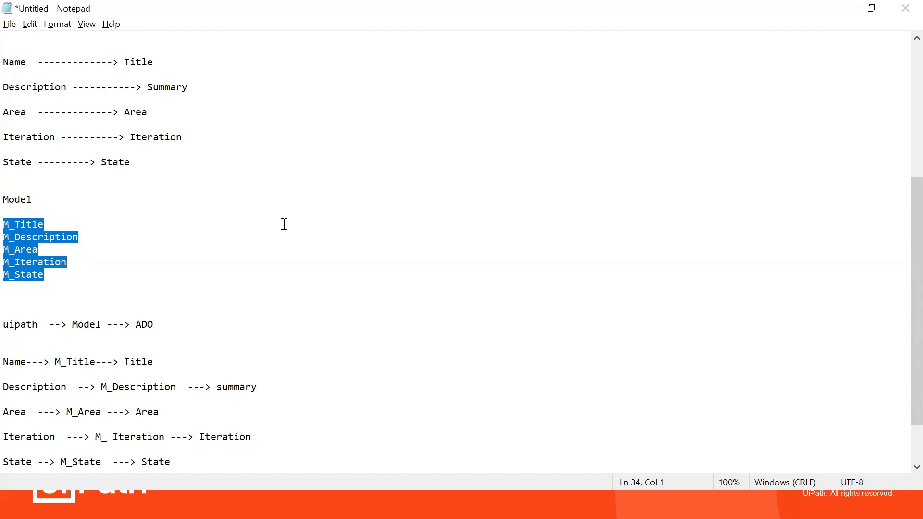
{"action": "key", "text": "alt+Tab"}
{"action": "key", "text": "alt+Tab"}
{"action": "key", "text": "alt+Tab"}
{"action": "key", "text": "alt+shift+Tab"}
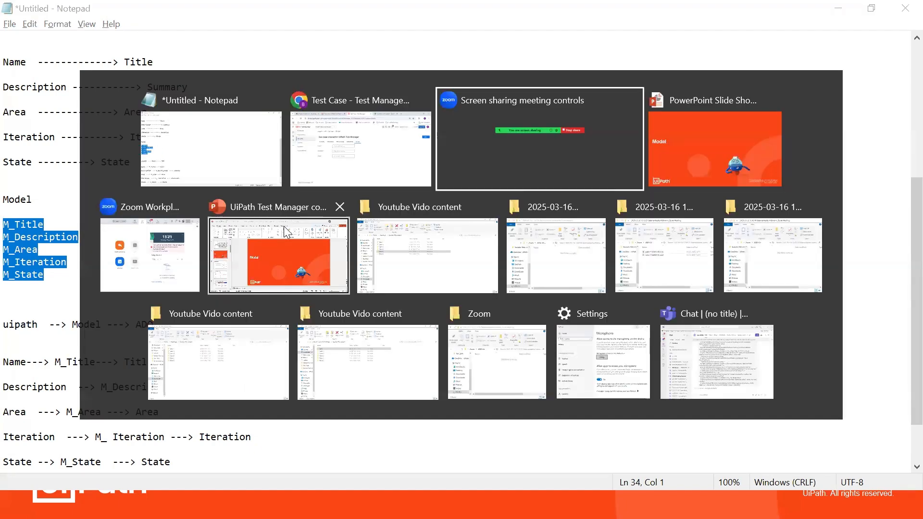
{"action": "key", "text": "alt+shift+Tab"}
{"action": "left_click", "coordinate": [92, 10]}
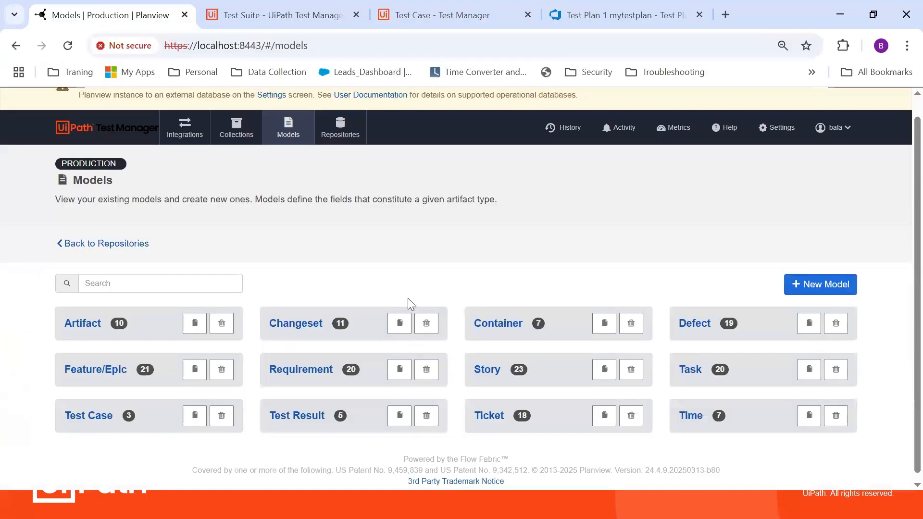
Step: Create a new model named MyTestCase_Model
{"action": "left_click", "coordinate": [813, 288]}
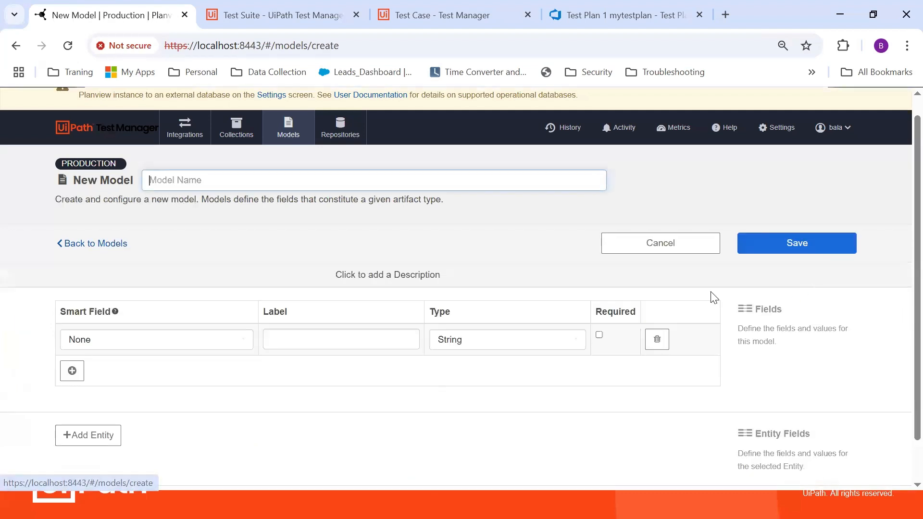
{"action": "left_click", "coordinate": [332, 181]}
{"action": "type", "text": "M"}
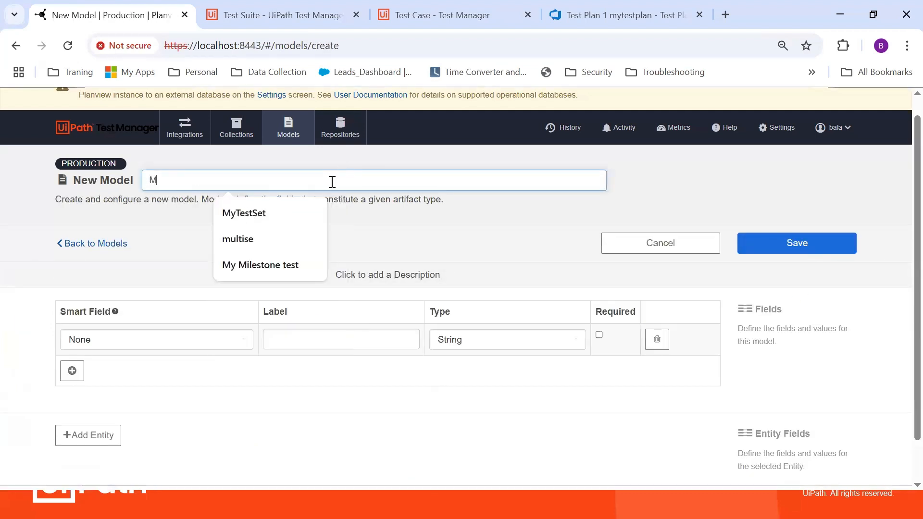
{"action": "type", "text": "yTest"}
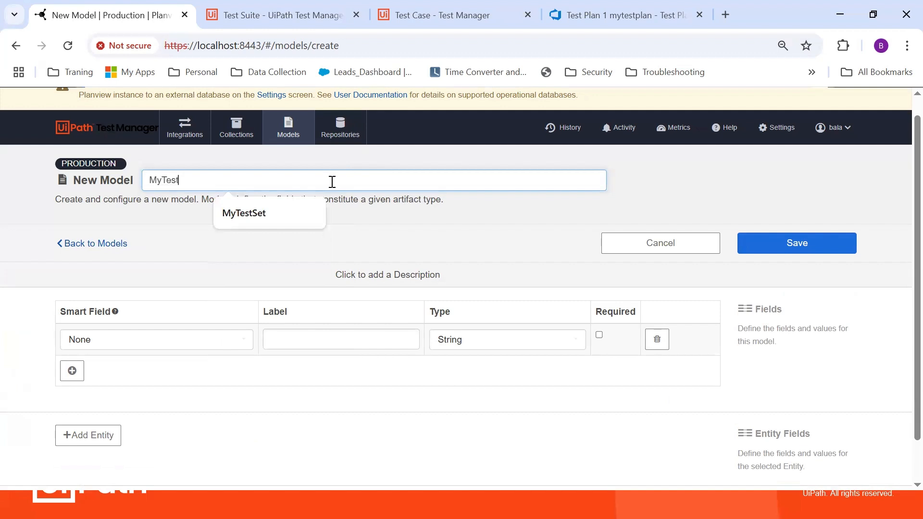
{"action": "type", "text": "Case_Model"}
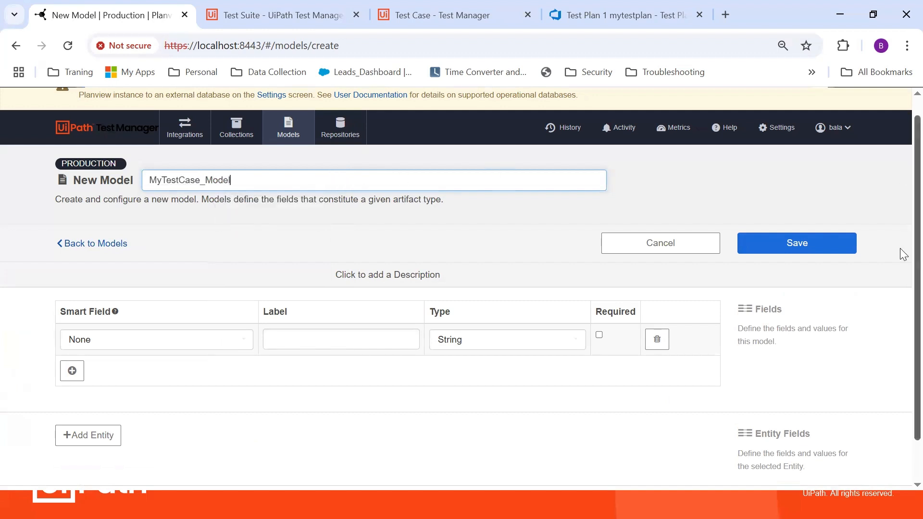
Step: Label the model's first field M_Title, checking the planned field names in the Notepad notes
{"action": "left_click", "coordinate": [390, 345]}
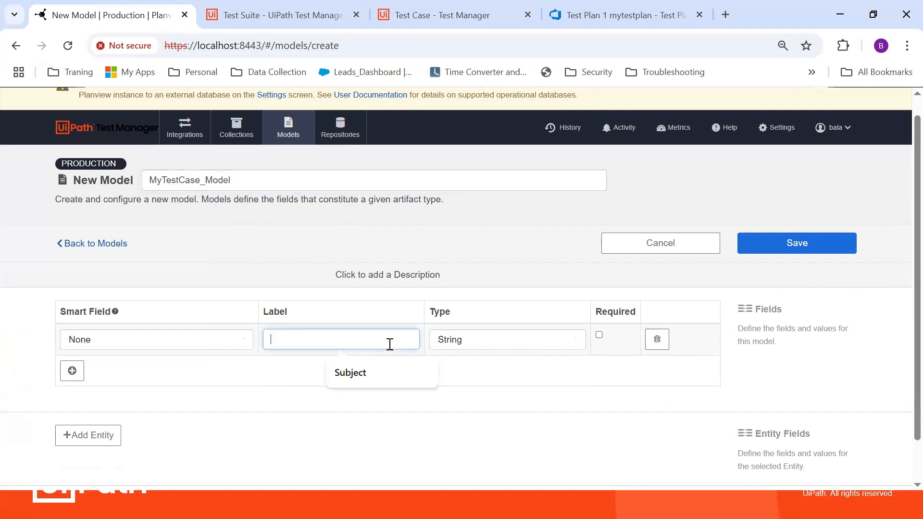
{"action": "type", "text": "M_"}
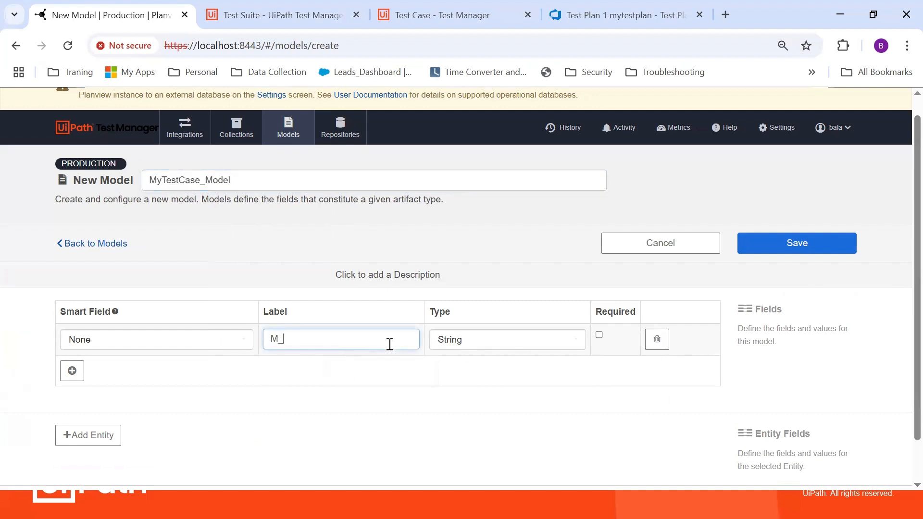
{"action": "type", "text": "Name"}
{"action": "key", "text": "alt+Tab"}
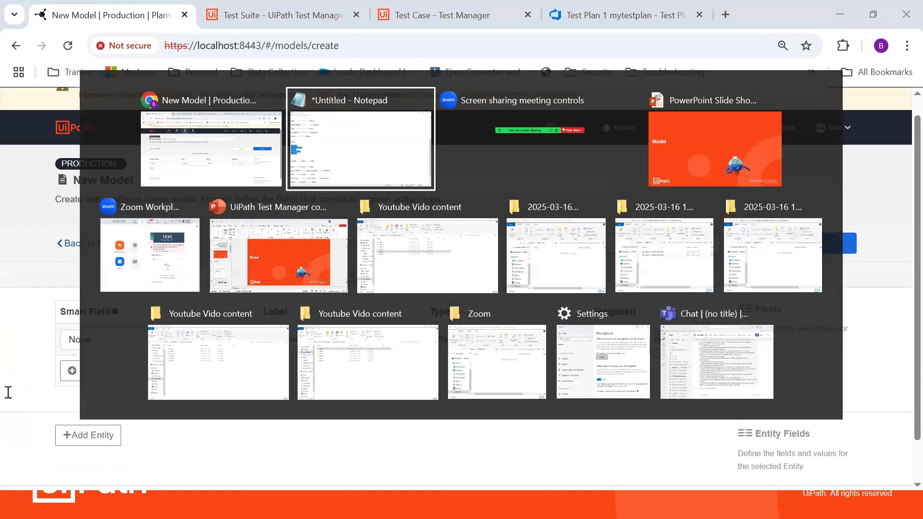
{"action": "key", "text": "alt+Tab"}
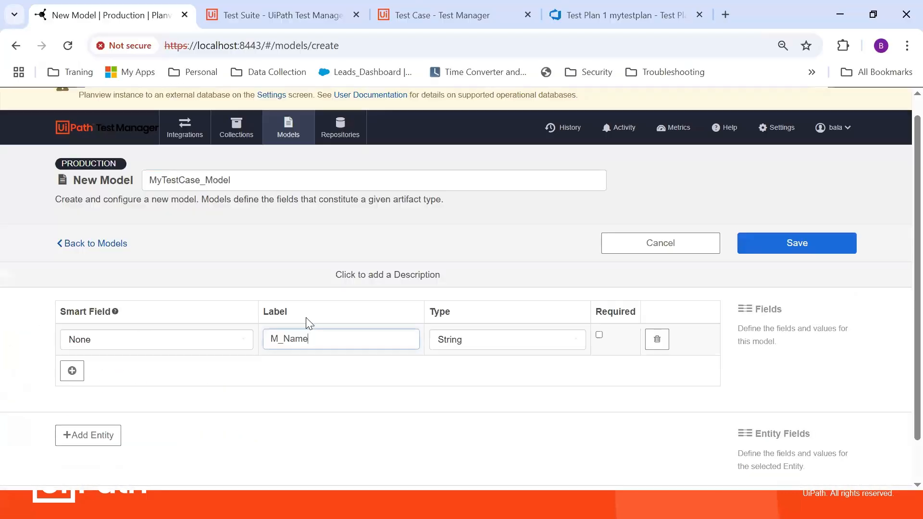
{"action": "key", "text": "BackSpace"}
{"action": "key", "text": "BackSpace"}
{"action": "key", "text": "BackSpace"}
{"action": "key", "text": "BackSpace"}
{"action": "type", "text": "Title"}
Step: Add a second field to the model and label it M_Description, copying the name from the Notepad mappings
{"action": "left_click", "coordinate": [76, 375]}
{"action": "key", "text": "alt+Tab"}
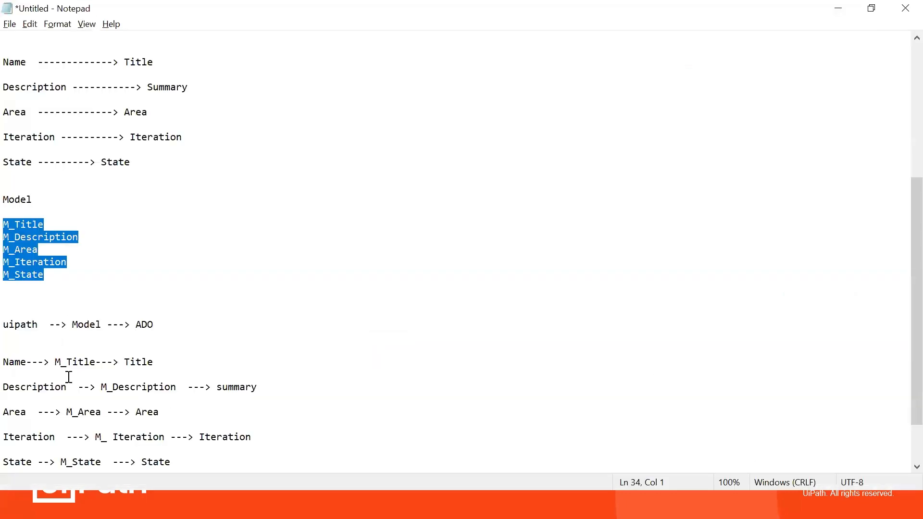
{"action": "left_click_drag", "start_coordinate": [101, 388], "coordinate": [179, 387]}
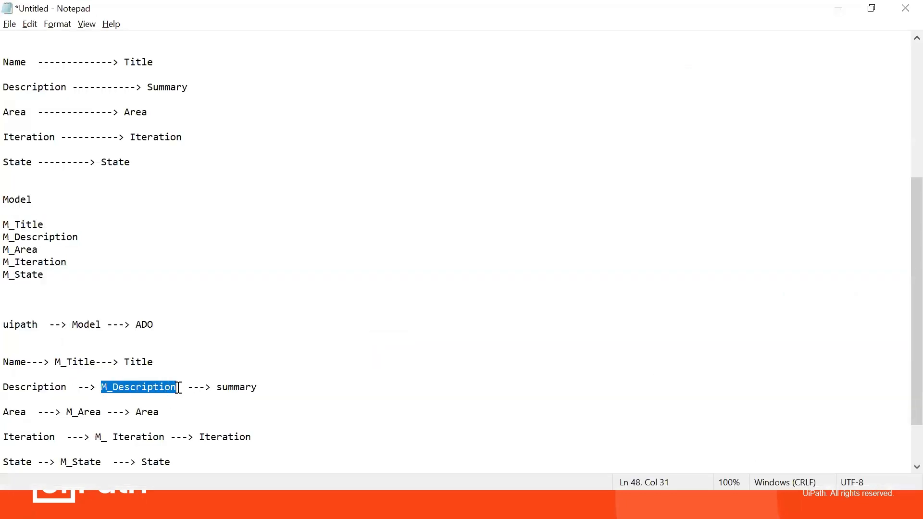
{"action": "key", "text": "ctrl+c"}
{"action": "key", "text": "alt+Tab"}
{"action": "left_click", "coordinate": [295, 373]}
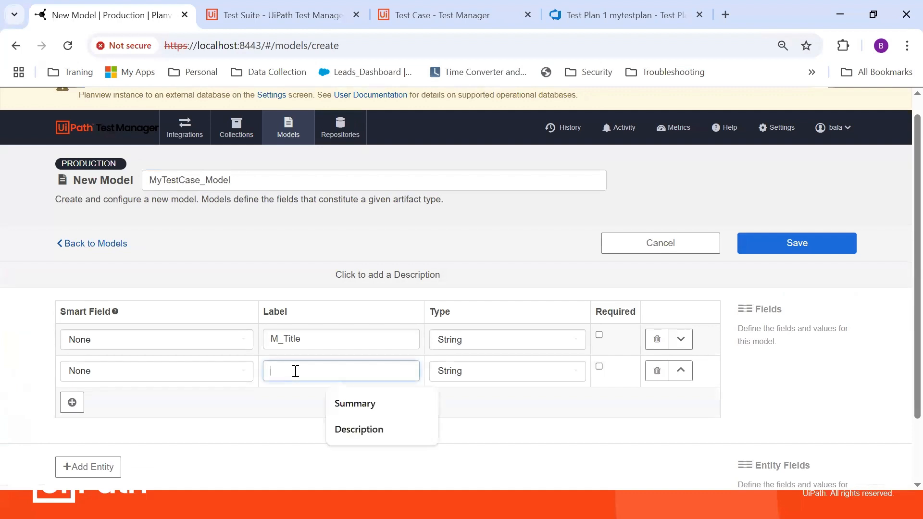
{"action": "key", "text": "ctrl+v"}
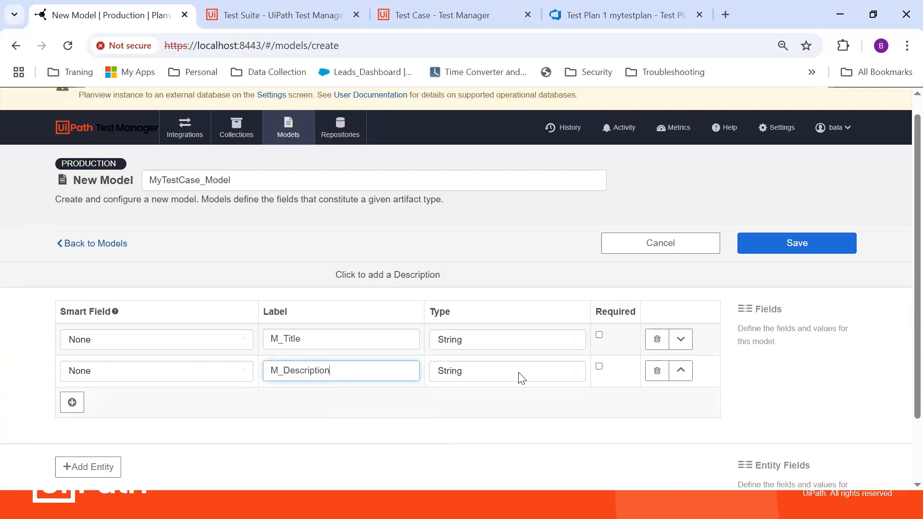
Step: Set the type of the M_Description field to Rich Text
{"action": "left_click", "coordinate": [522, 378]}
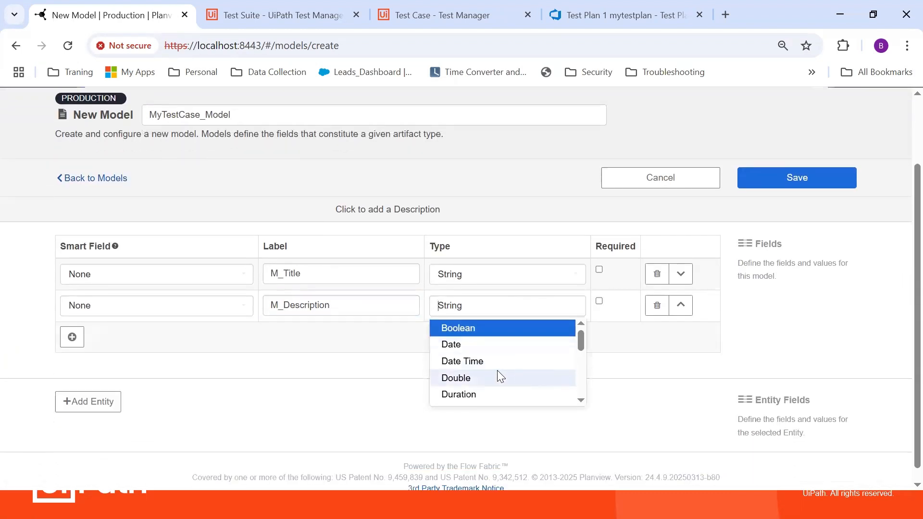
{"action": "type", "text": "ric"}
{"action": "key", "text": "Return"}
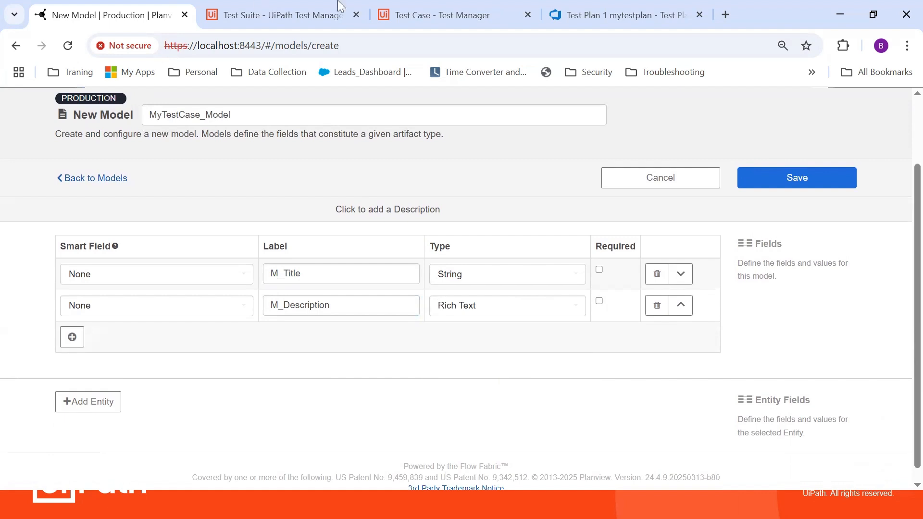
Step: Try a line break in the Description under the Summary of the Azure DevOps test case to examine its text format
{"action": "left_click", "coordinate": [626, 8]}
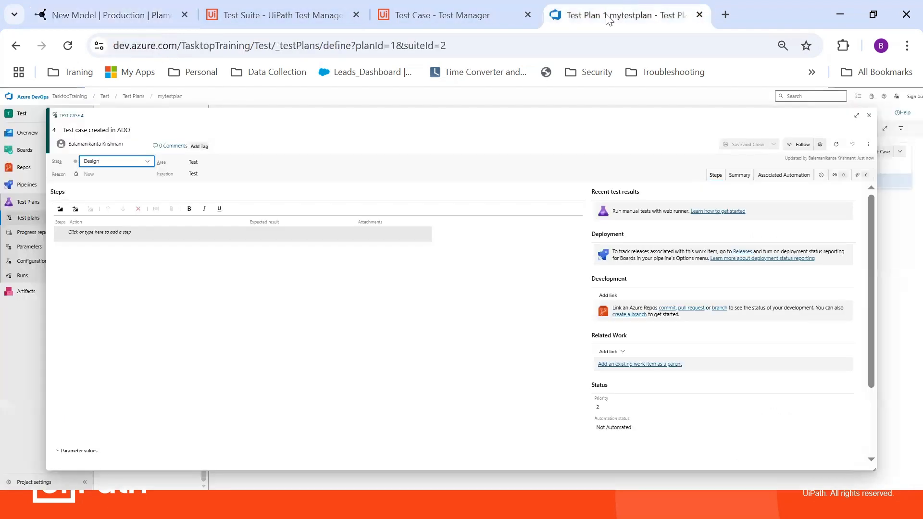
{"action": "left_click", "coordinate": [743, 178]}
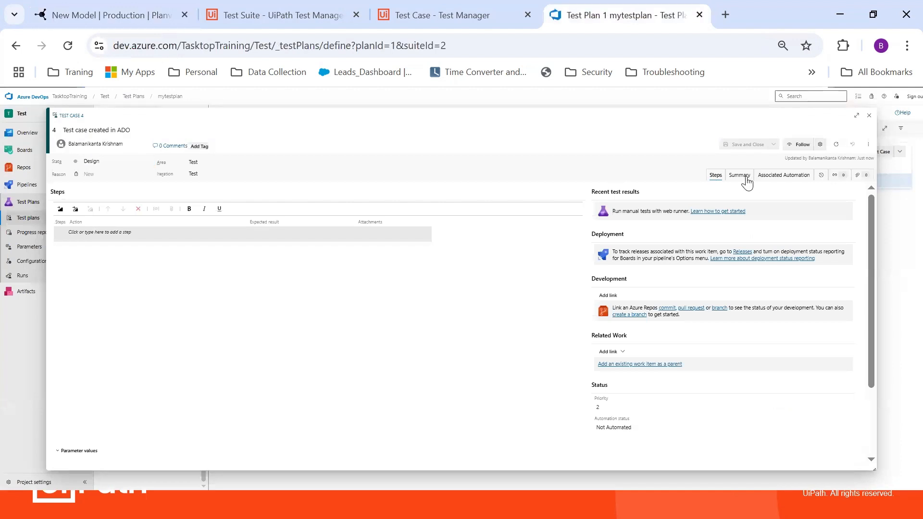
{"action": "left_click", "coordinate": [126, 209]}
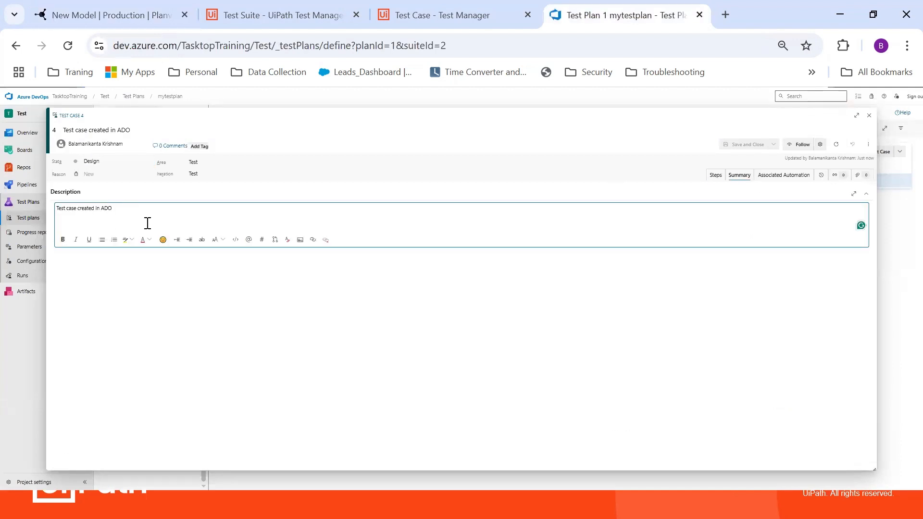
{"action": "key", "text": "Return"}
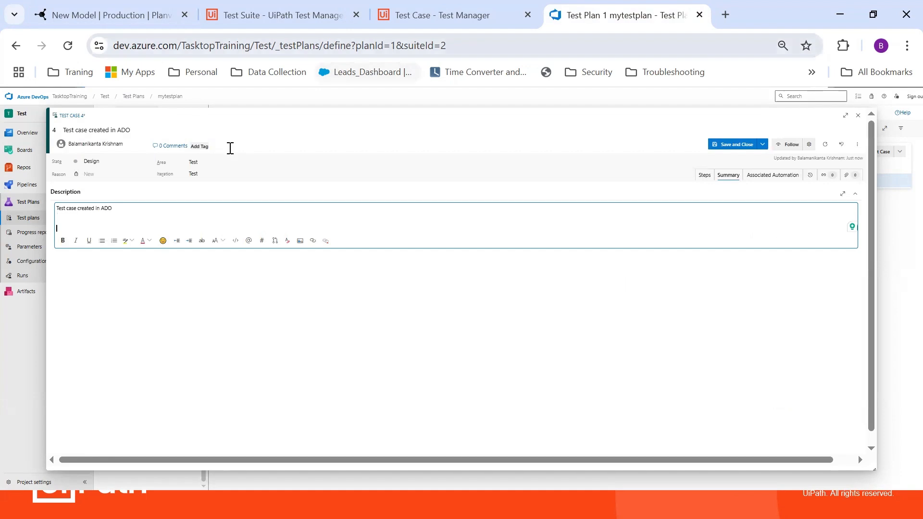
Step: Try line breaks in the Description on the Overview of the UiPath Test Manager test case to examine its text format
{"action": "left_click", "coordinate": [460, 22]}
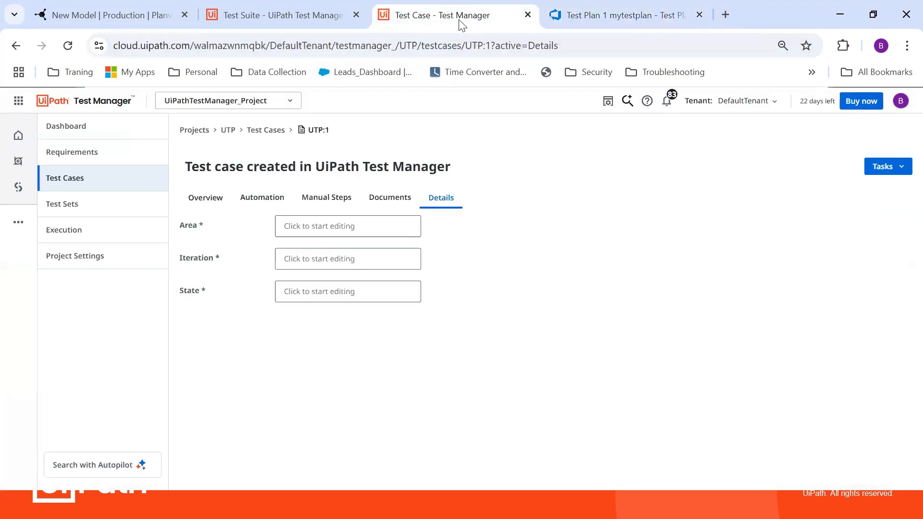
{"action": "left_click", "coordinate": [212, 201]}
{"action": "left_click", "coordinate": [373, 327]}
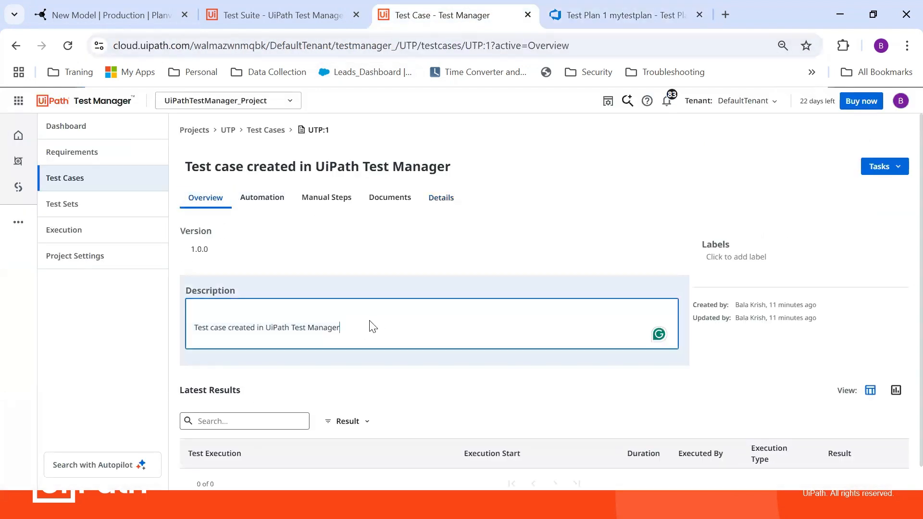
{"action": "key", "text": "Return"}
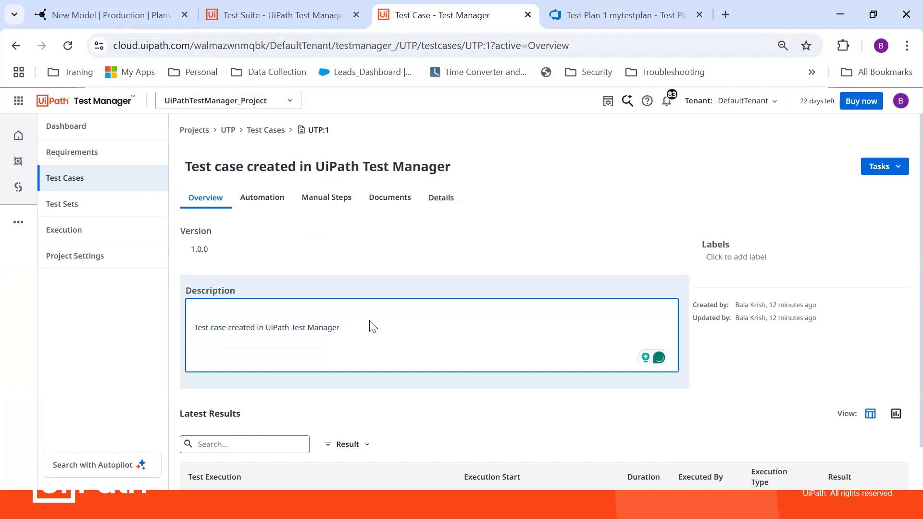
{"action": "key", "text": "Return"}
Step: Return to the new model in Planview Hub and add a third field labelled M_Area
{"action": "left_click", "coordinate": [111, 14]}
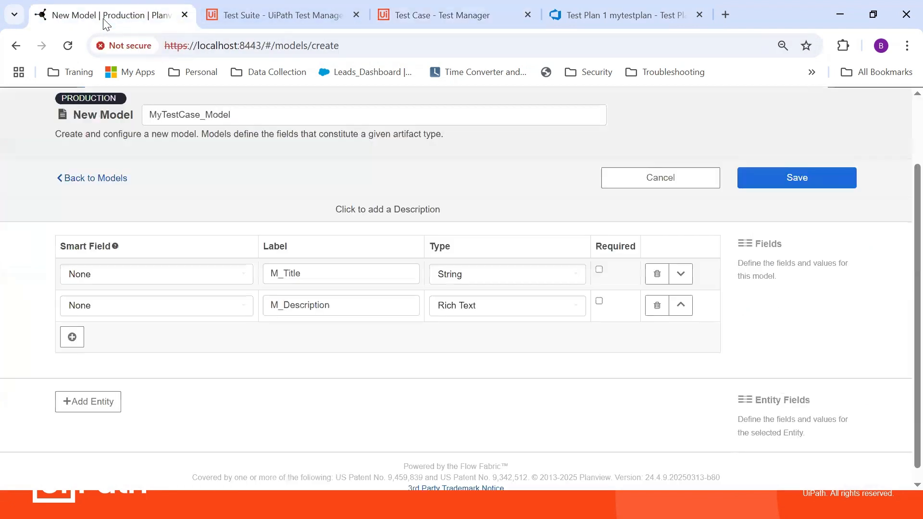
{"action": "left_click", "coordinate": [73, 337]}
{"action": "left_click", "coordinate": [338, 337]}
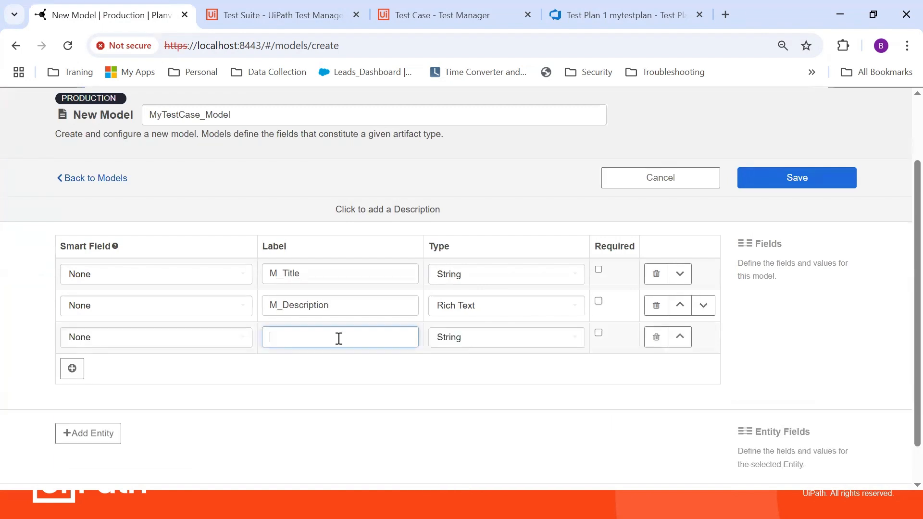
{"action": "type", "text": "M_Area"}
Step: Add a fourth field labelled M_Iteration to the MyTestCase_Model
{"action": "left_click", "coordinate": [72, 368]}
{"action": "left_click", "coordinate": [354, 375]}
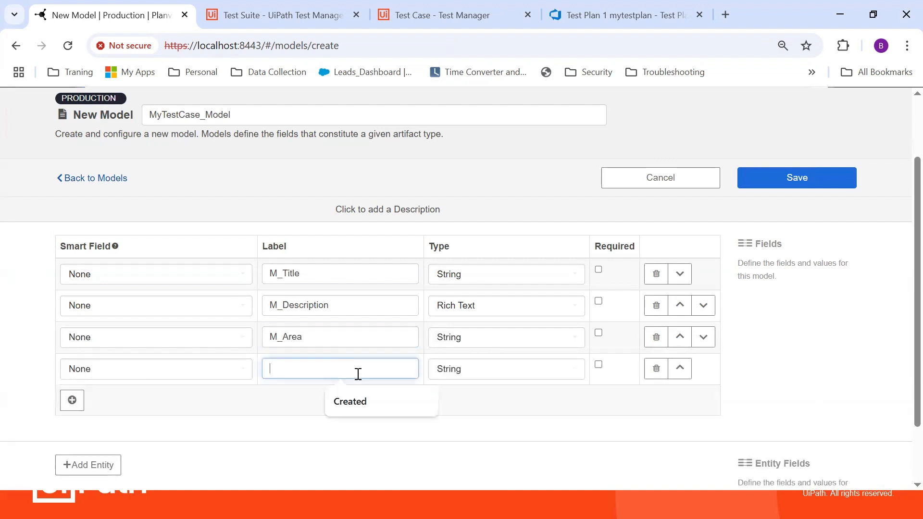
{"action": "type", "text": "M_"}
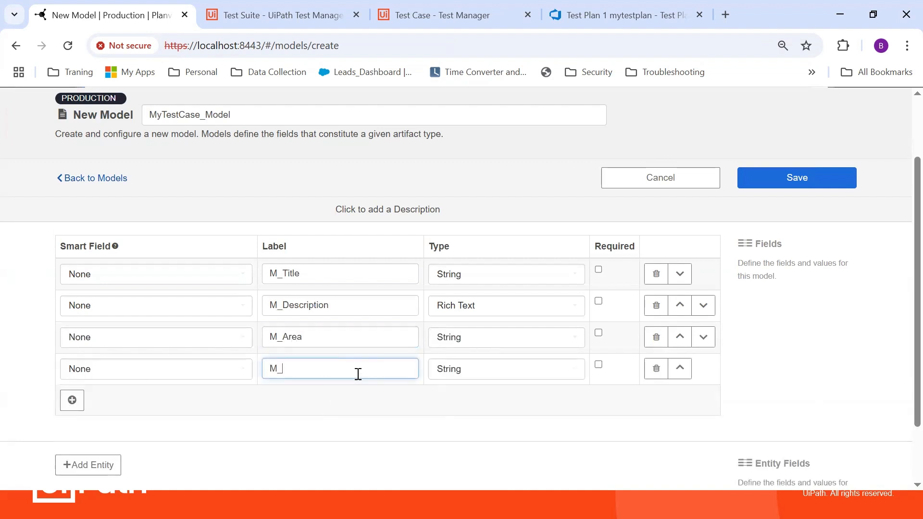
{"action": "type", "text": "Iteration"}
Step: Add a fifth field labelled M_state and set its type to Single Select
{"action": "left_click", "coordinate": [72, 400]}
{"action": "left_click", "coordinate": [308, 401]}
{"action": "type", "text": "M_"}
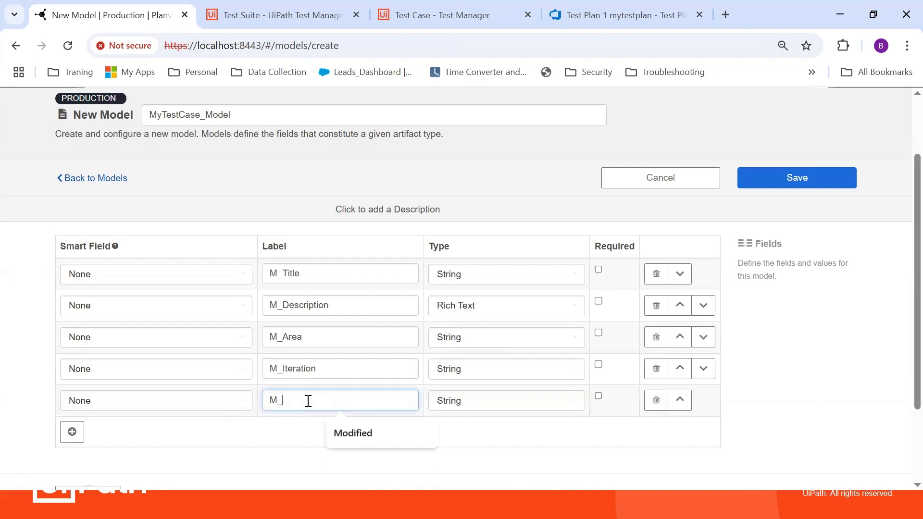
{"action": "type", "text": "state"}
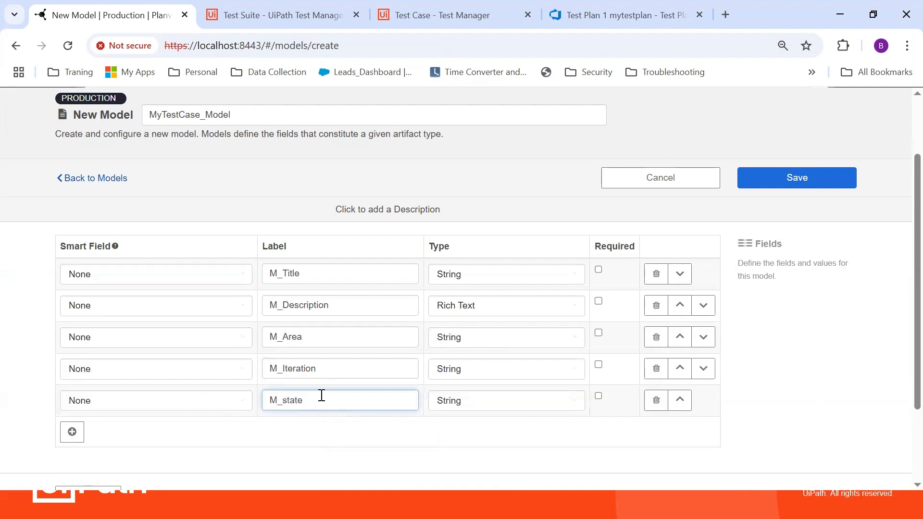
{"action": "left_click", "coordinate": [475, 407]}
{"action": "type", "text": "sig"}
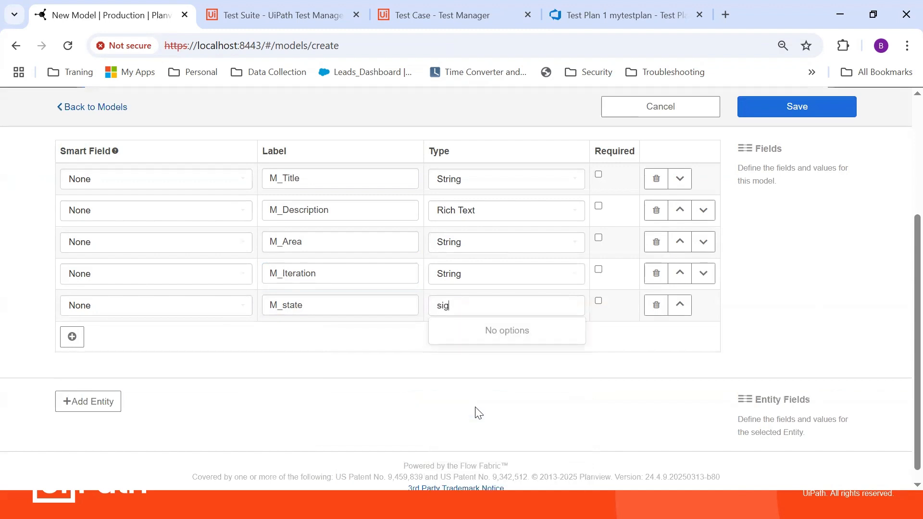
{"action": "key", "text": "BackSpace"}
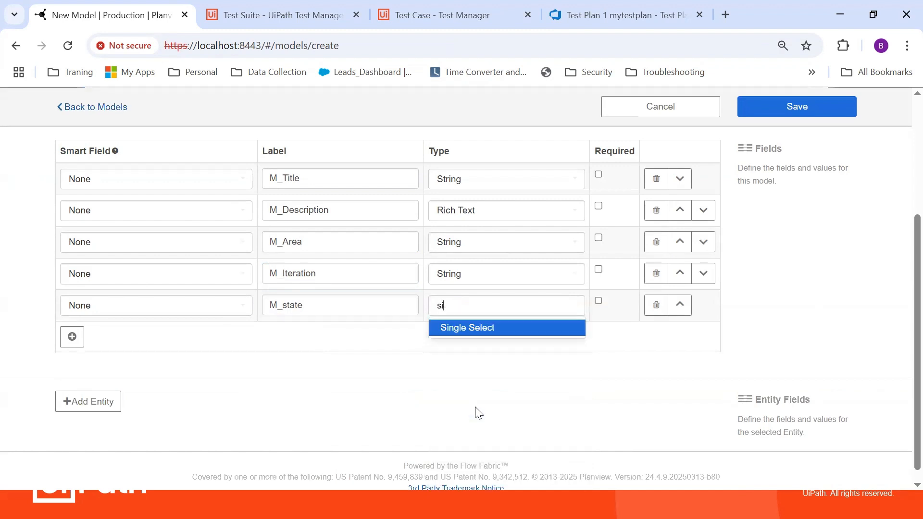
{"action": "left_click", "coordinate": [466, 327]}
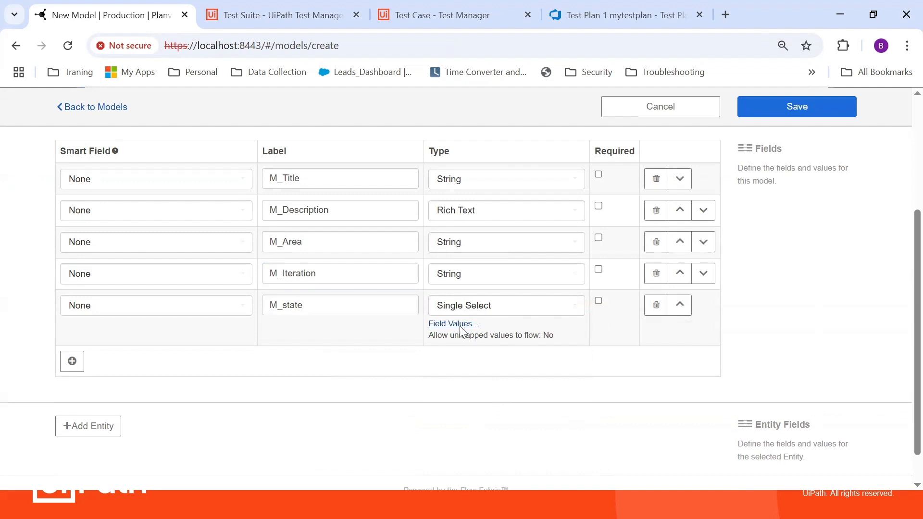
Step: Give the M_state field the values Design, InProgress and Closed in multiple value edit mode, and save the finished model
{"action": "left_click", "coordinate": [460, 325]}
{"action": "left_click", "coordinate": [360, 164]}
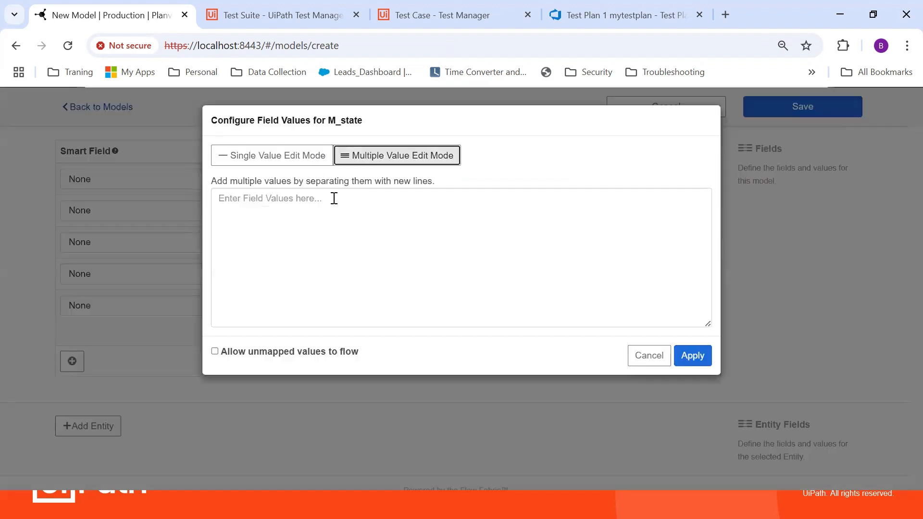
{"action": "left_click", "coordinate": [334, 199]}
{"action": "type", "text": "Design"}
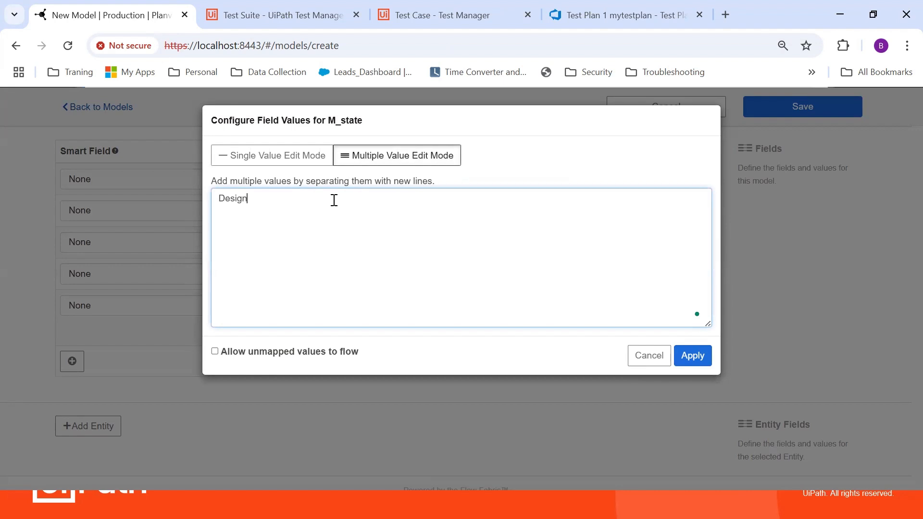
{"action": "key", "text": "Return"}
{"action": "type", "text": "In"}
{"action": "type", "text": "Progress "}
{"action": "type", "text": "Closed"}
{"action": "left_click", "coordinate": [693, 357]}
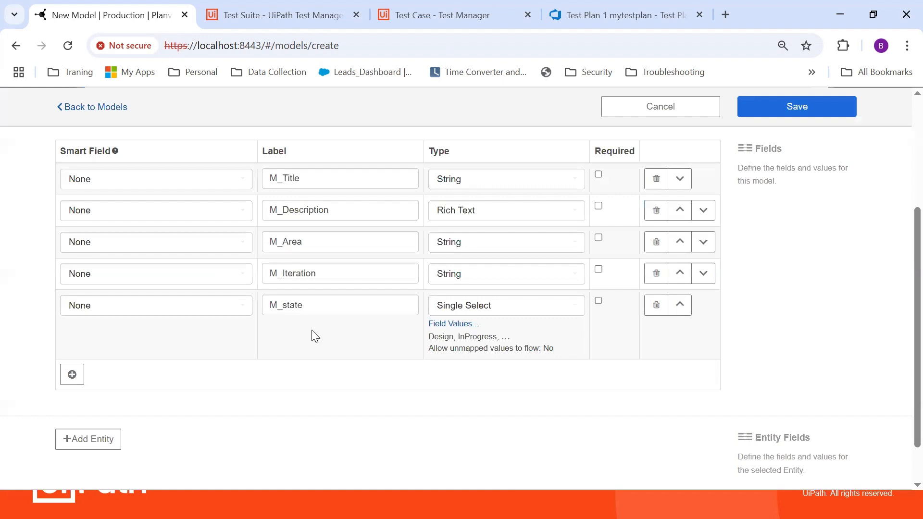
{"action": "left_click", "coordinate": [782, 109]}
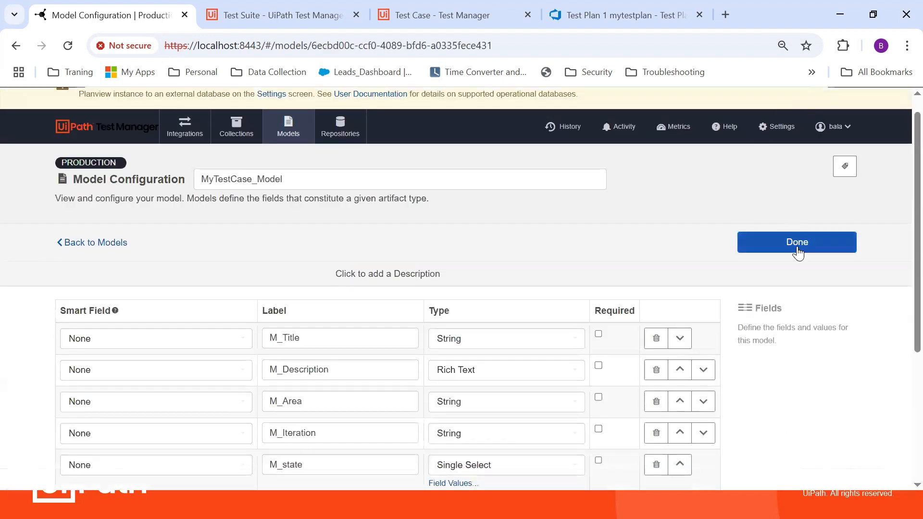
{"action": "left_click", "coordinate": [798, 243]}
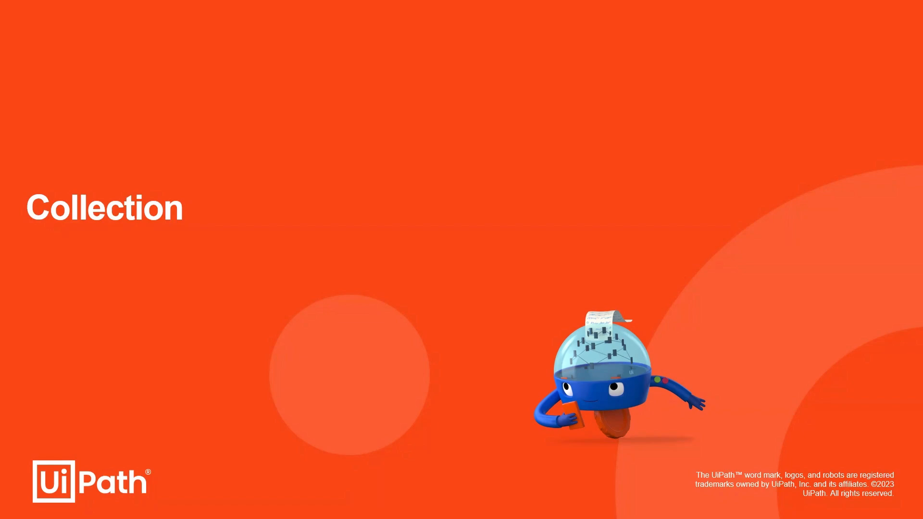
Step: Switch to the mapping notes in Notepad and examine the uipath to Model part of the mapping line
{"action": "key", "text": "alt+Tab"}
{"action": "key", "text": "alt+Tab"}
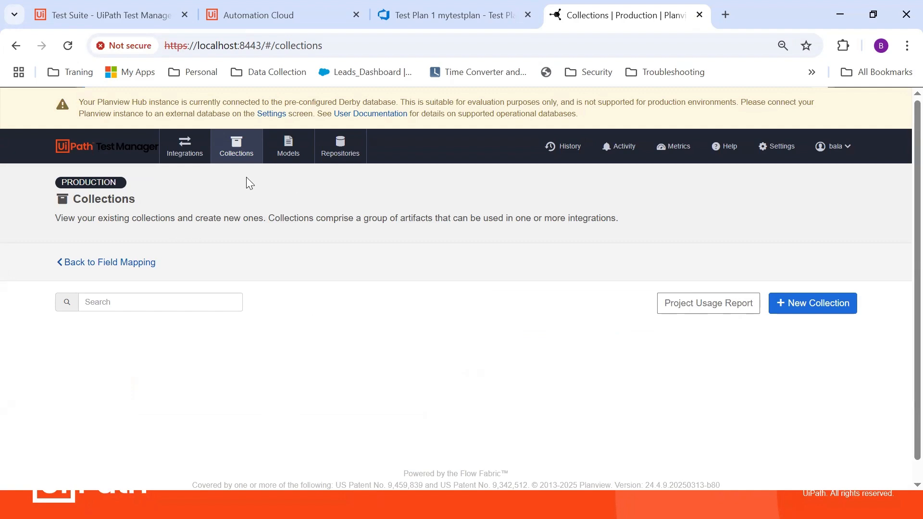
{"action": "key", "text": "alt+Tab"}
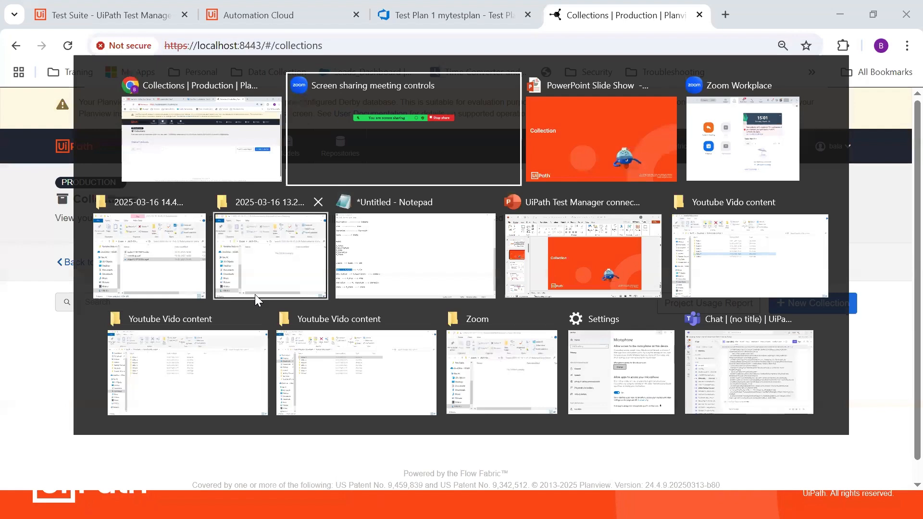
{"action": "key", "text": "alt+Tab"}
{"action": "key", "text": "alt+Tab"}
{"action": "key", "text": "alt+Tab"}
{"action": "key", "text": "alt+Tab"}
{"action": "key", "text": "alt+Tab"}
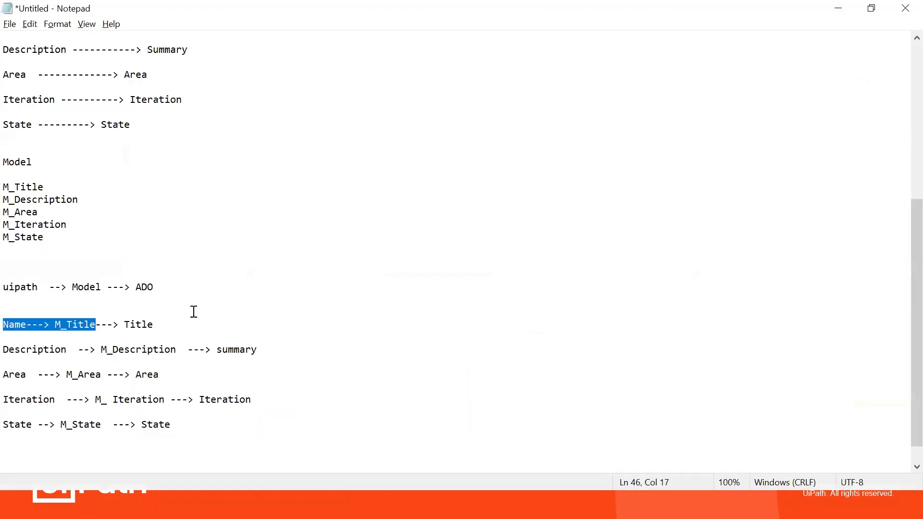
{"action": "left_click", "coordinate": [364, 310]}
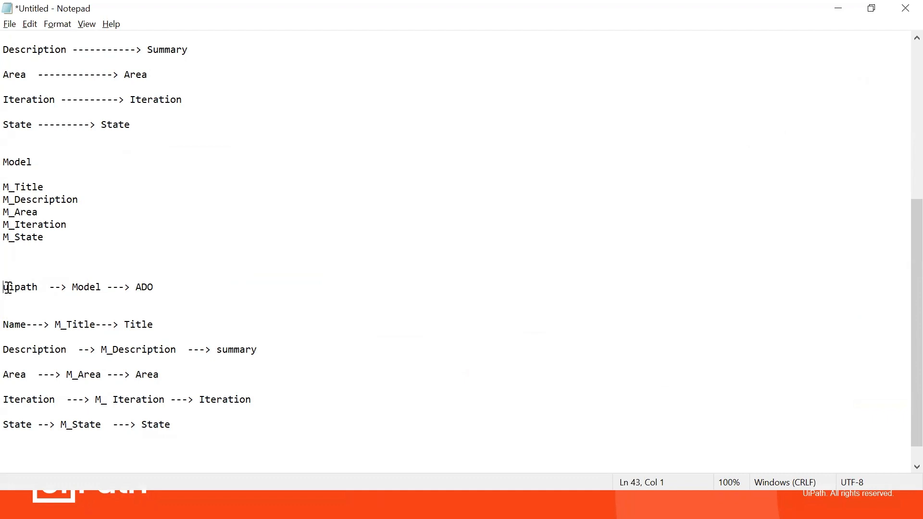
{"action": "left_click_drag", "start_coordinate": [8, 288], "coordinate": [102, 287]}
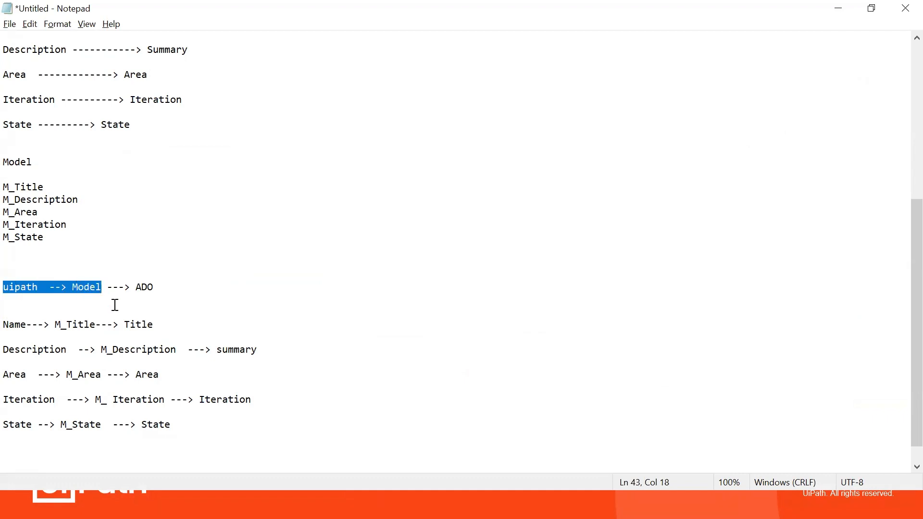
{"action": "left_click", "coordinate": [116, 305]}
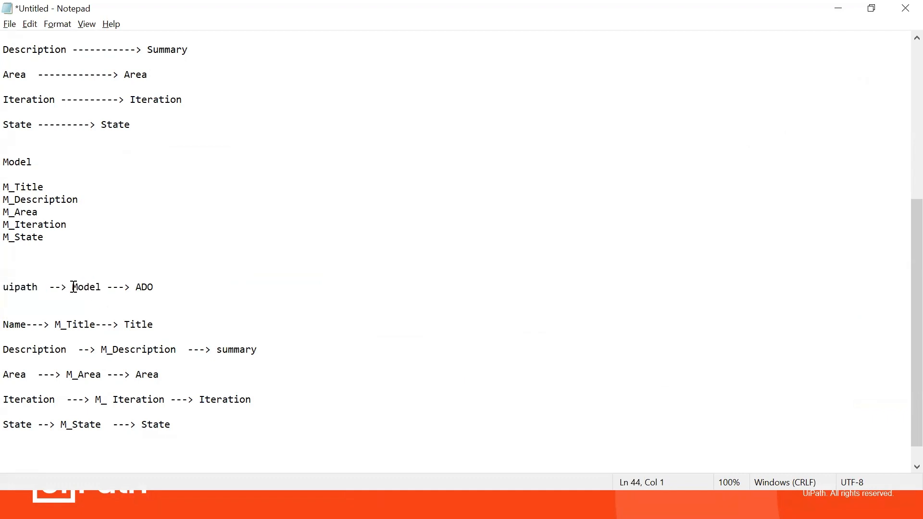
Step: Switch from the Notepad notes to Planview Hub in the browser and start a new Work Item Collection based on UiPath_TestManager_Repo
{"action": "left_click_drag", "start_coordinate": [72, 288], "coordinate": [161, 285]}
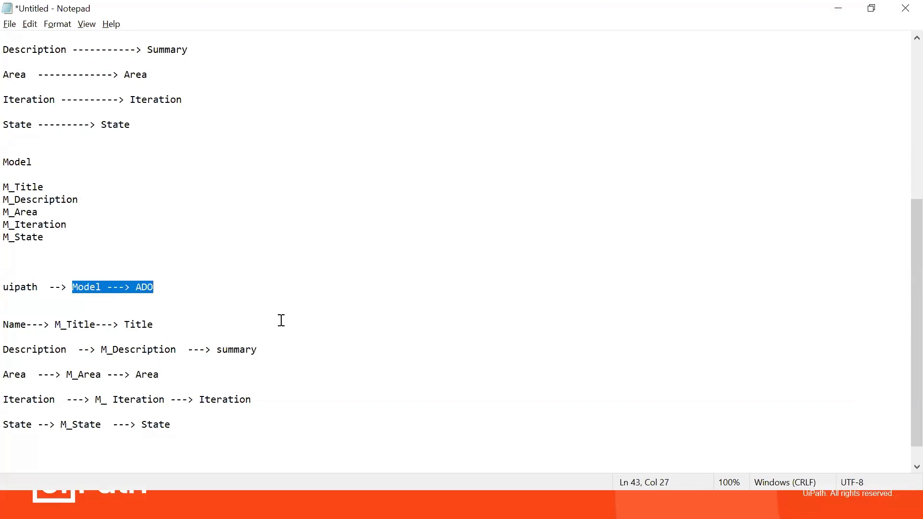
{"action": "key", "text": "alt+Tab"}
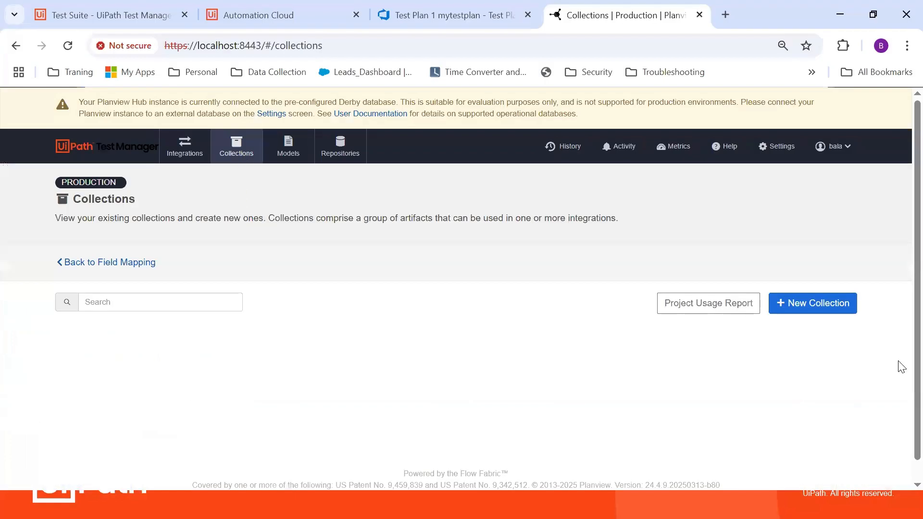
{"action": "left_click", "coordinate": [802, 310]}
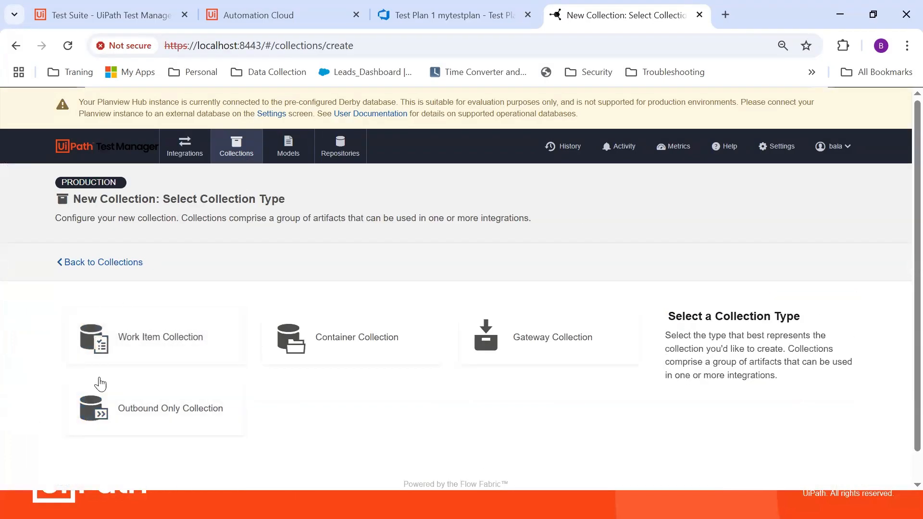
{"action": "left_click", "coordinate": [204, 342]}
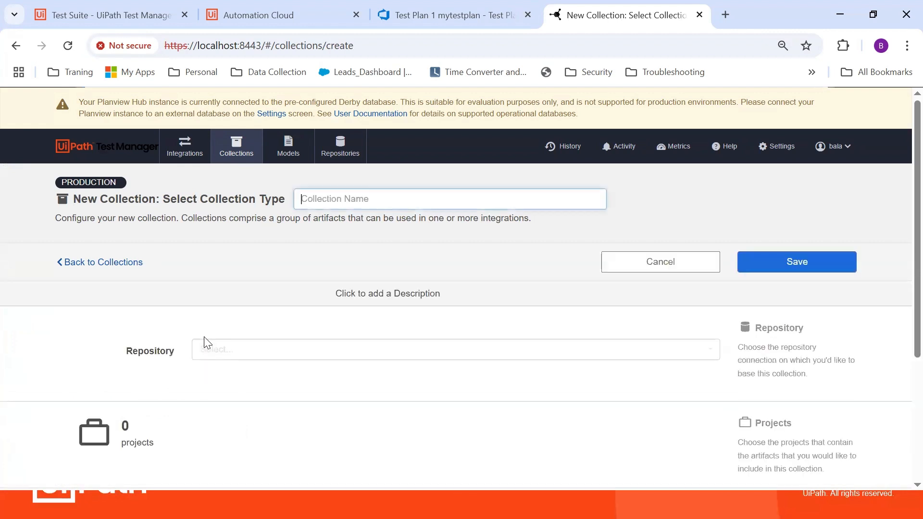
{"action": "left_click", "coordinate": [249, 356]}
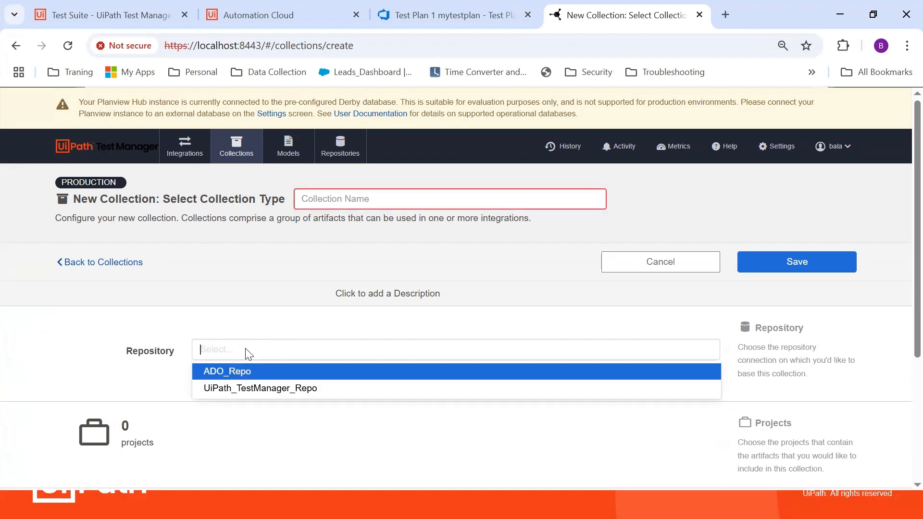
{"action": "left_click", "coordinate": [255, 390]}
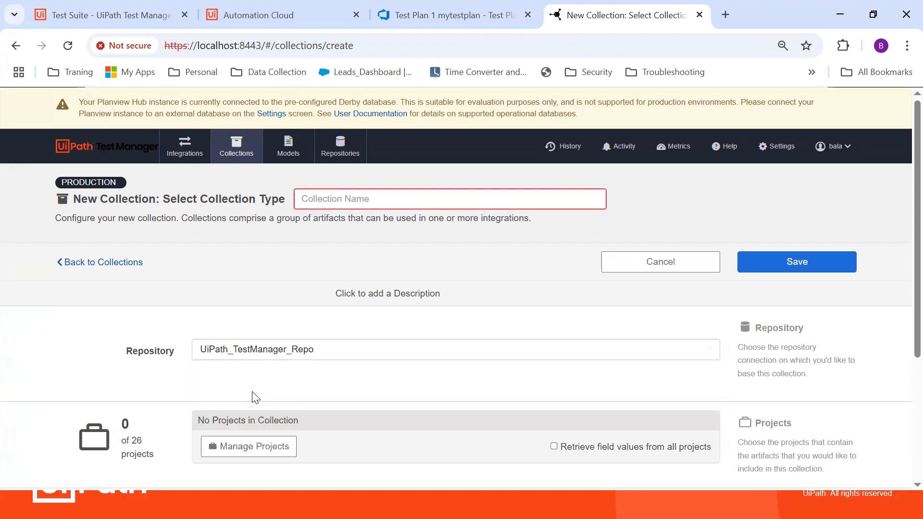
Step: Search the available projects for "uipath" and add UiPathTestManager_Project to the collection
{"action": "scroll", "coordinate": [256, 398], "scroll_direction": "down", "scroll_amount": 2}
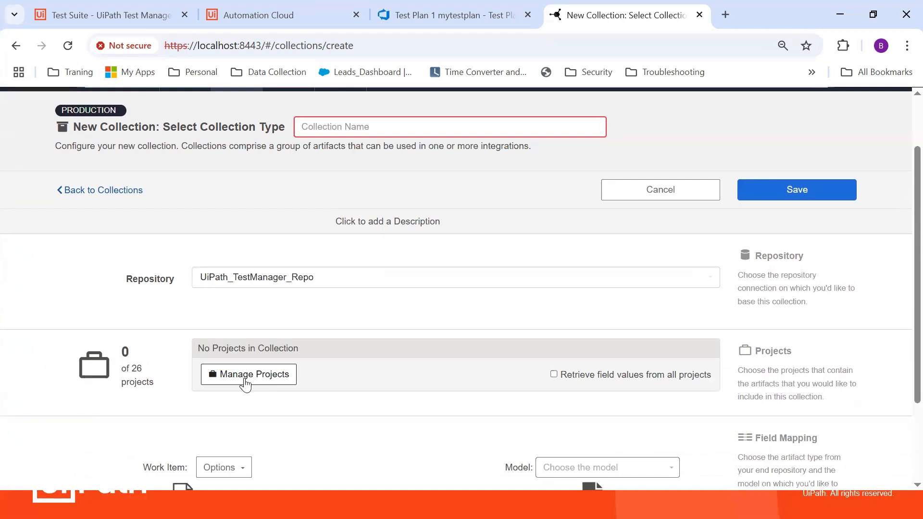
{"action": "left_click", "coordinate": [245, 382]}
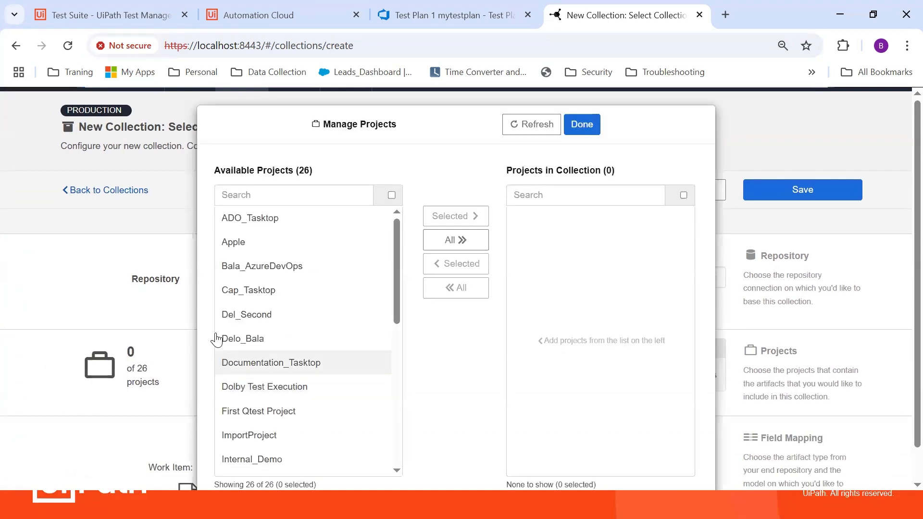
{"action": "left_click", "coordinate": [264, 191]}
{"action": "type", "text": "uipath"}
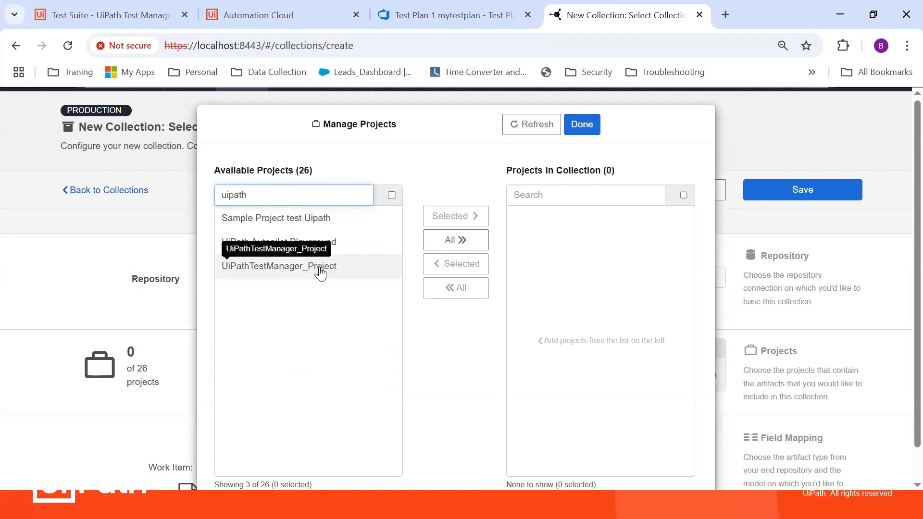
{"action": "left_click", "coordinate": [321, 272]}
{"action": "left_click", "coordinate": [474, 216]}
{"action": "left_click", "coordinate": [582, 126]}
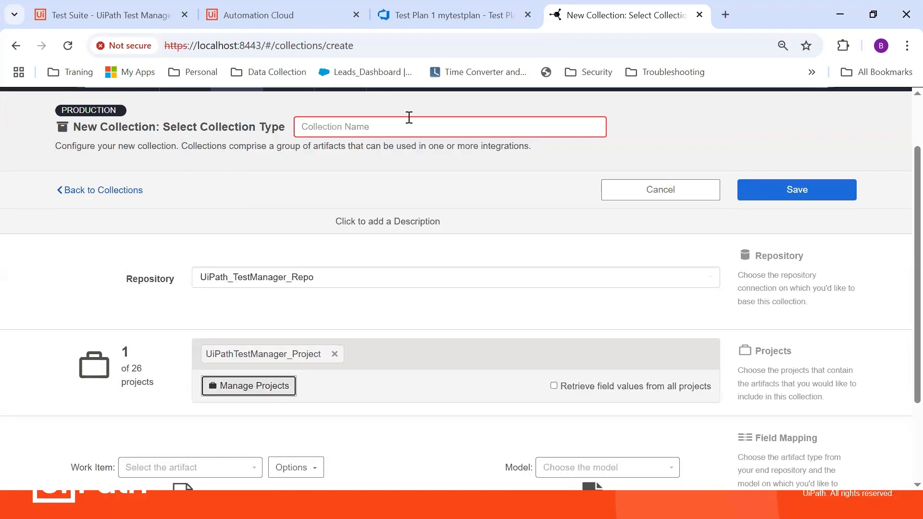
Step: Name the new collection UiPath_TestCase_Coll
{"action": "left_click", "coordinate": [401, 130]}
{"action": "type", "text": "Ui"}
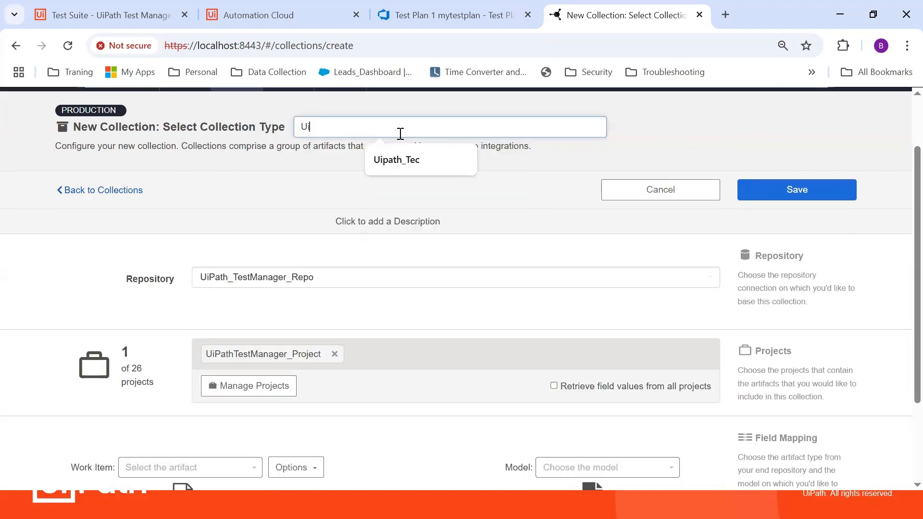
{"action": "type", "text": "Path_TestCase"}
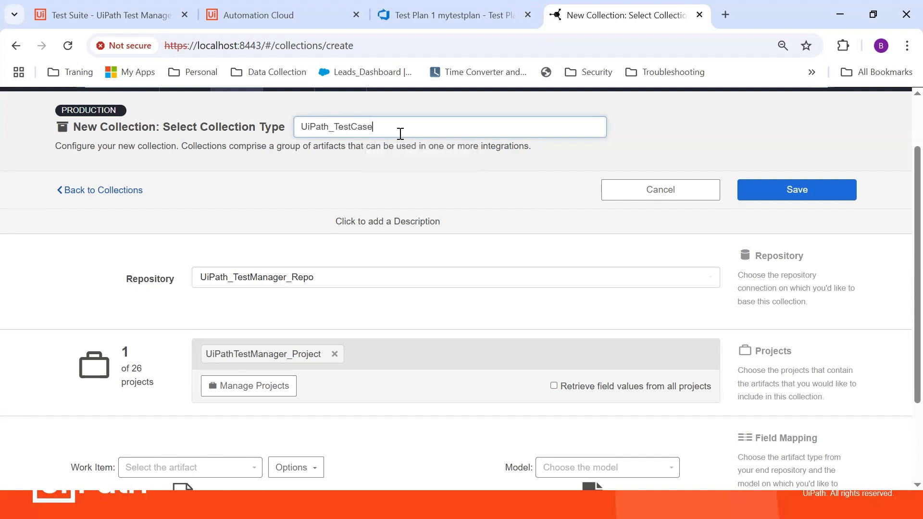
{"action": "type", "text": "_Coll"}
Step: Set the collection's work item to Test Case and its model to MyTestCase_Model, then save the collection
{"action": "scroll", "coordinate": [344, 233], "scroll_direction": "down", "scroll_amount": 3}
{"action": "left_click", "coordinate": [227, 352]}
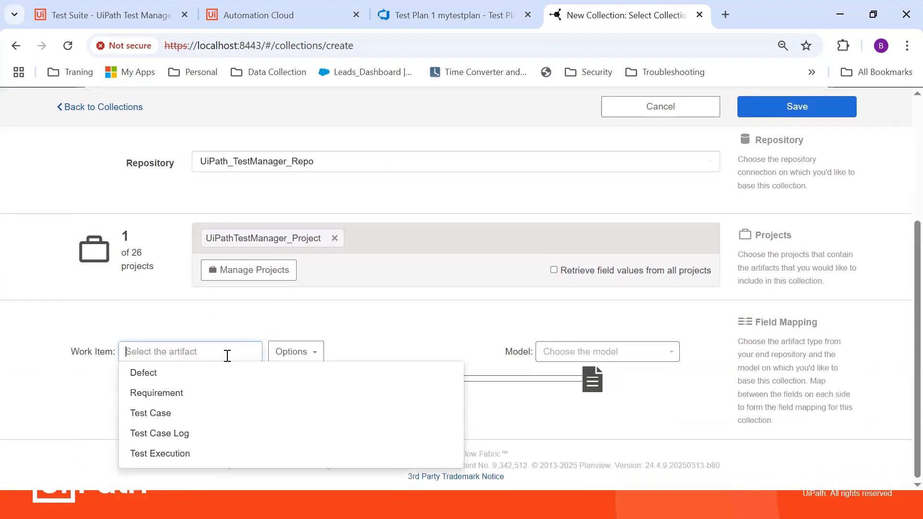
{"action": "left_click", "coordinate": [157, 415]}
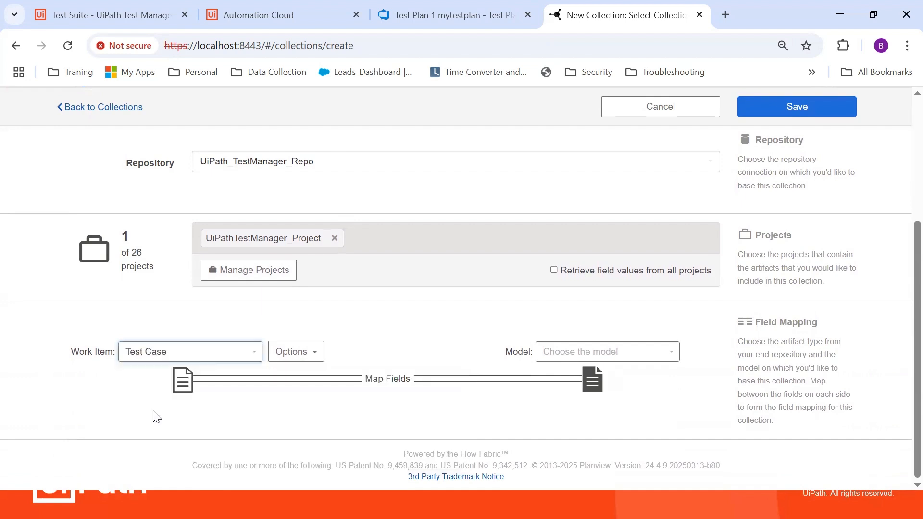
{"action": "left_click", "coordinate": [666, 356]}
{"action": "scroll", "coordinate": [645, 427], "scroll_direction": "down", "scroll_amount": 2}
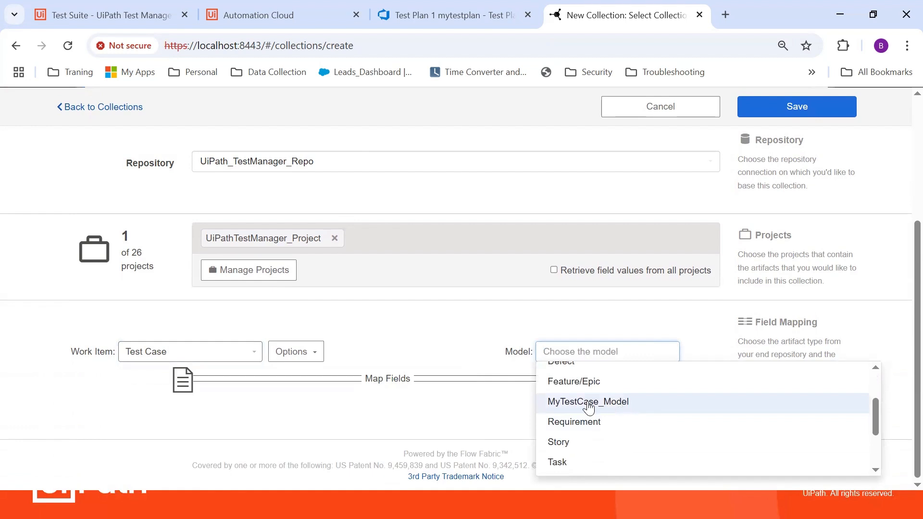
{"action": "left_click", "coordinate": [606, 408]}
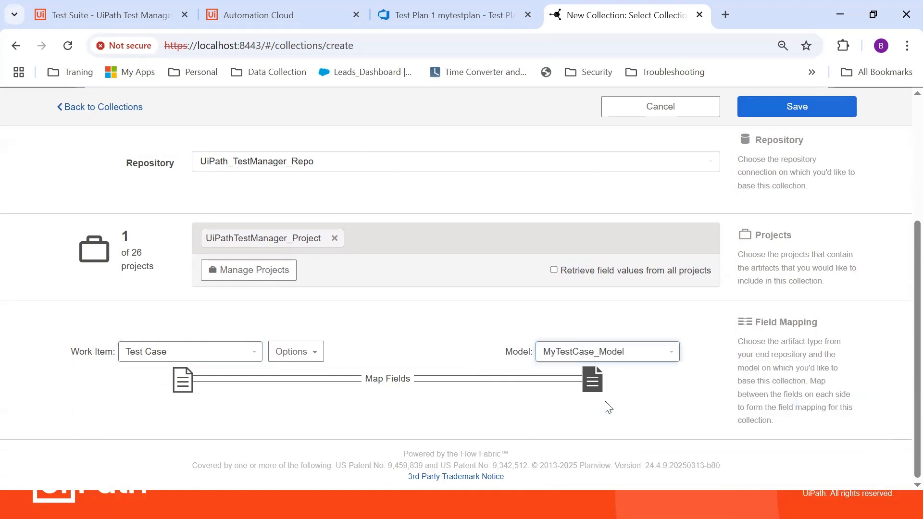
{"action": "left_click", "coordinate": [809, 110]}
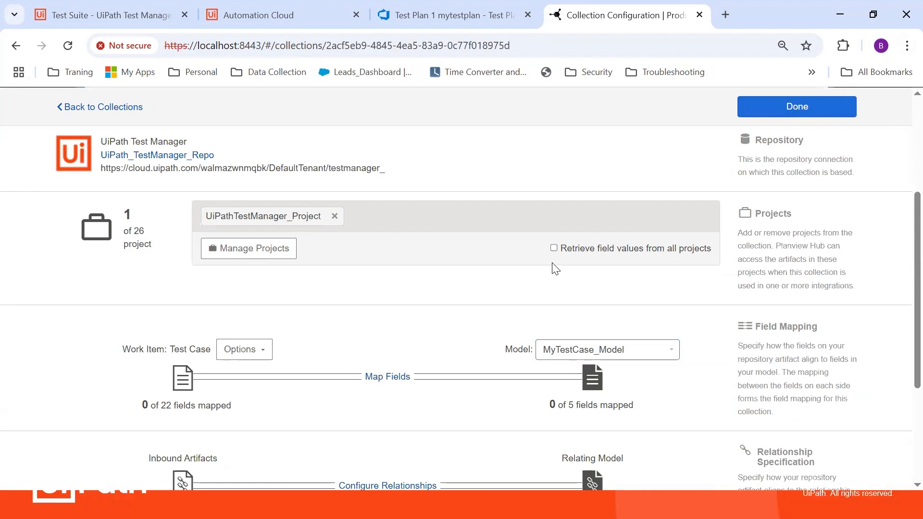
Step: Open the collection's field mapping and review the available Test Case and MyTestCase_Model fields
{"action": "scroll", "coordinate": [555, 269], "scroll_direction": "down", "scroll_amount": 3}
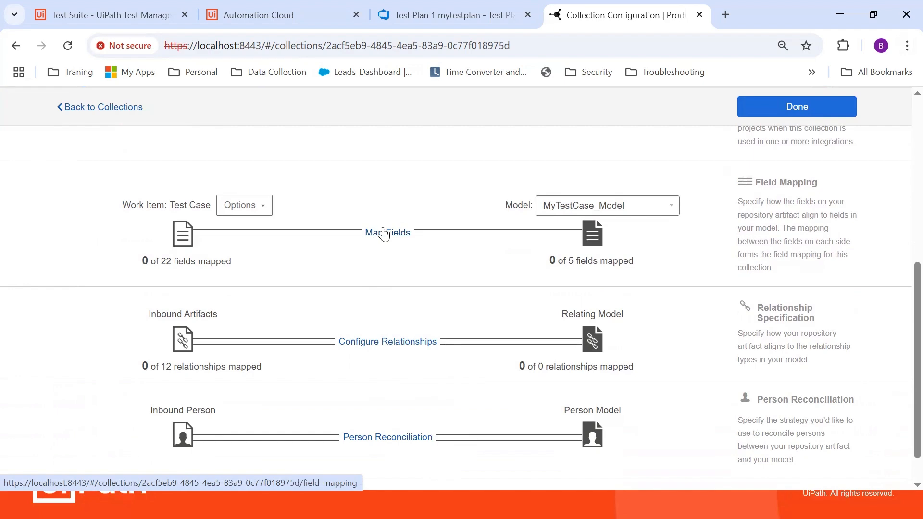
{"action": "left_click", "coordinate": [385, 234]}
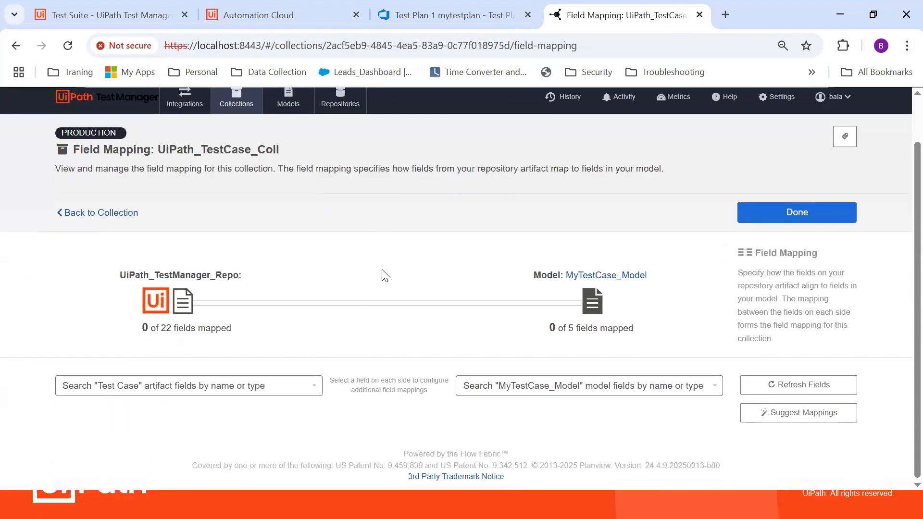
{"action": "left_click", "coordinate": [231, 390]}
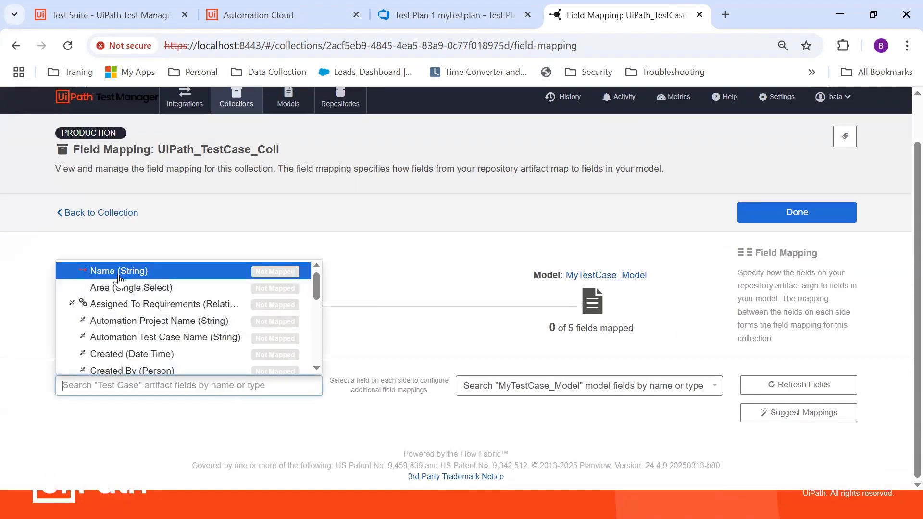
{"action": "left_click", "coordinate": [661, 386]}
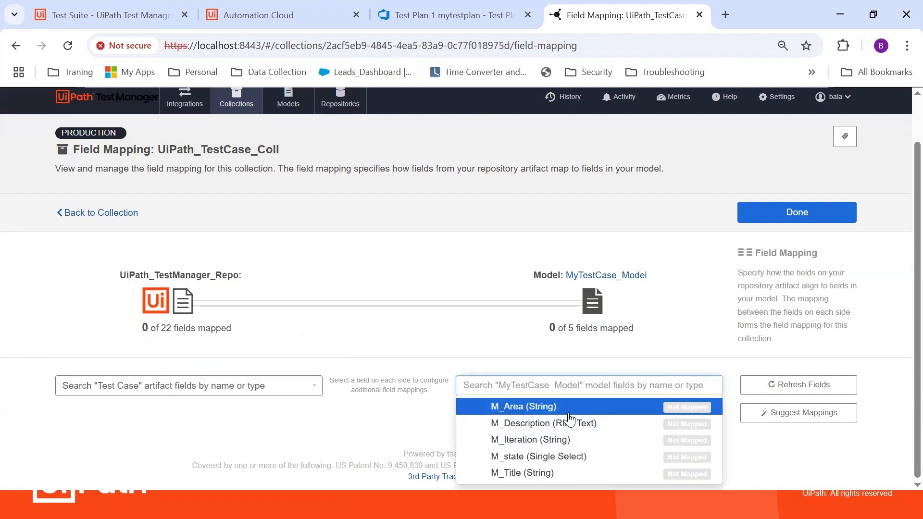
{"action": "left_click", "coordinate": [256, 387]}
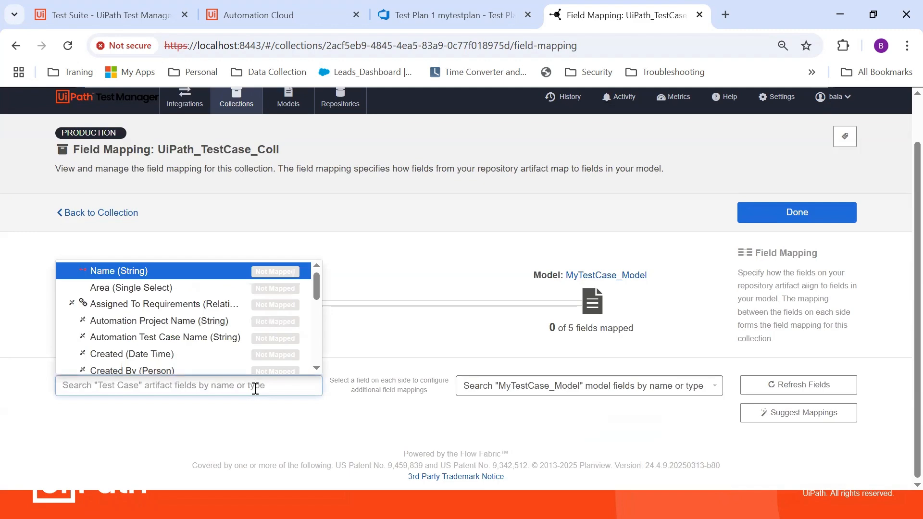
Step: Switch to the Notepad notes and review the planned model mappings for the Name and Description fields
{"action": "key", "text": "alt+Tab"}
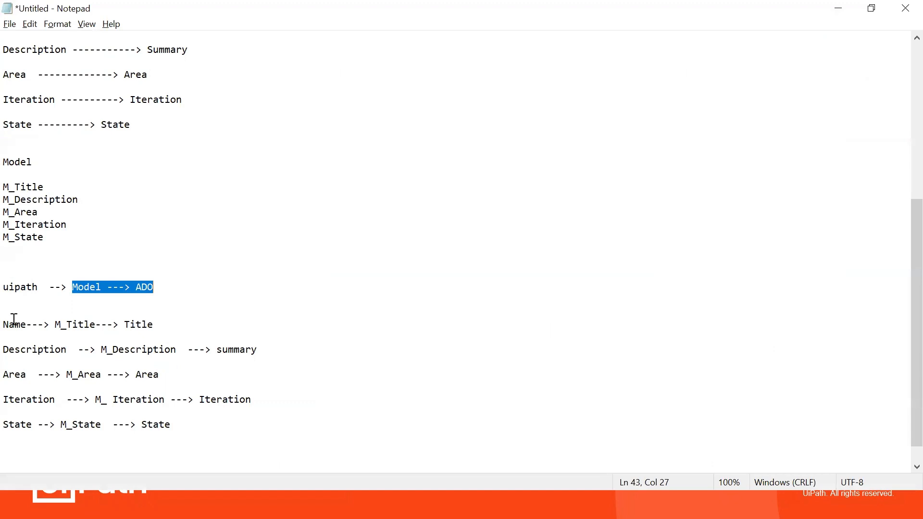
{"action": "left_click", "coordinate": [8, 325]}
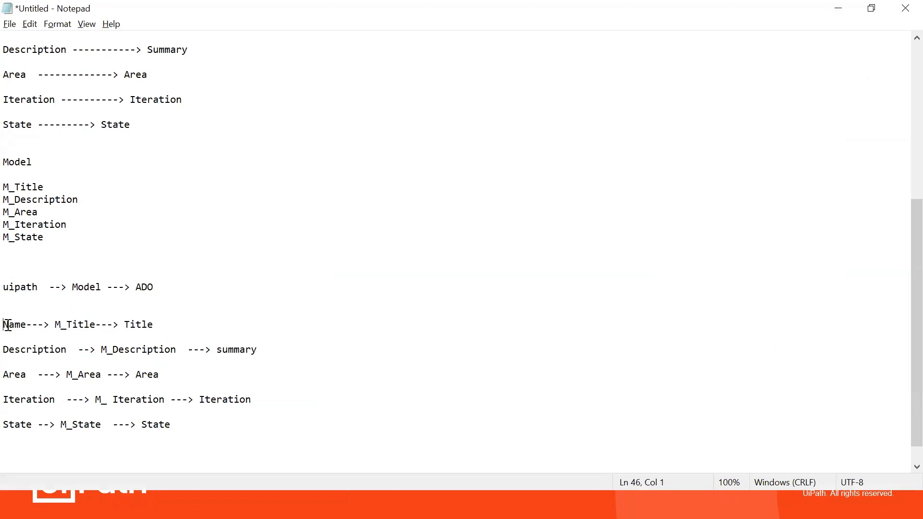
{"action": "left_click_drag", "start_coordinate": [8, 325], "coordinate": [95, 326]}
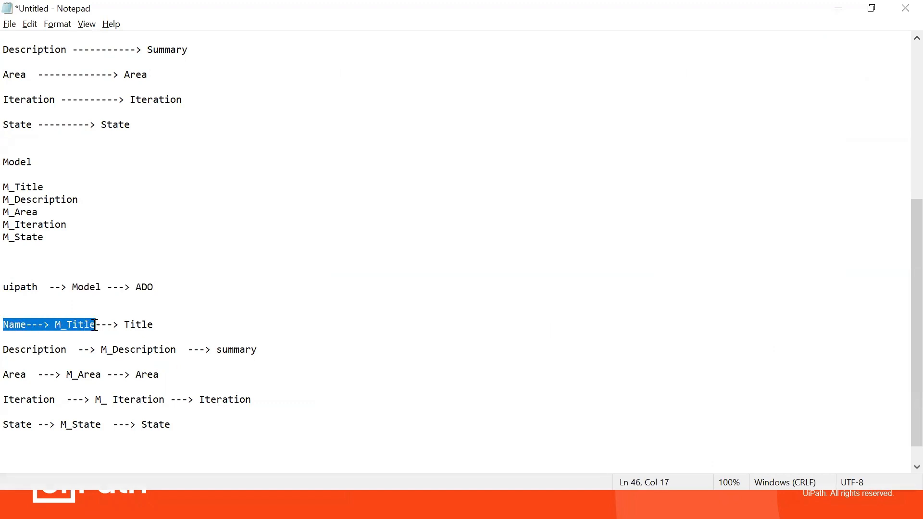
{"action": "left_click_drag", "start_coordinate": [4, 350], "coordinate": [181, 350]}
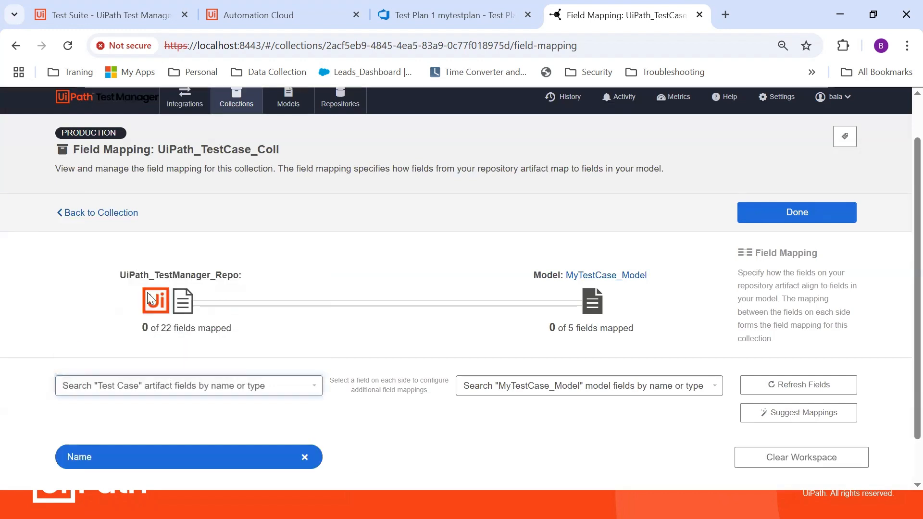
Step: Connect the Test Case field Name to the model field M_Title in the browser's field mapping
{"action": "left_click", "coordinate": [564, 385]}
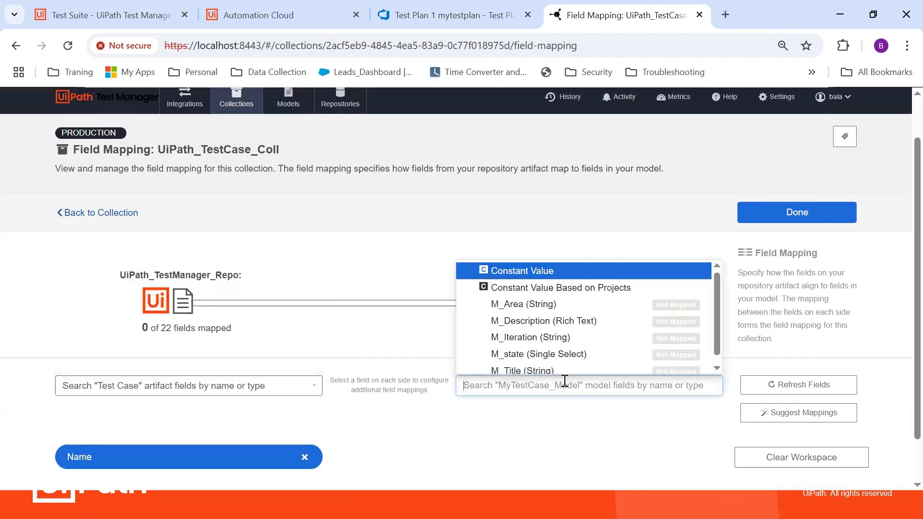
{"action": "left_click", "coordinate": [529, 370]}
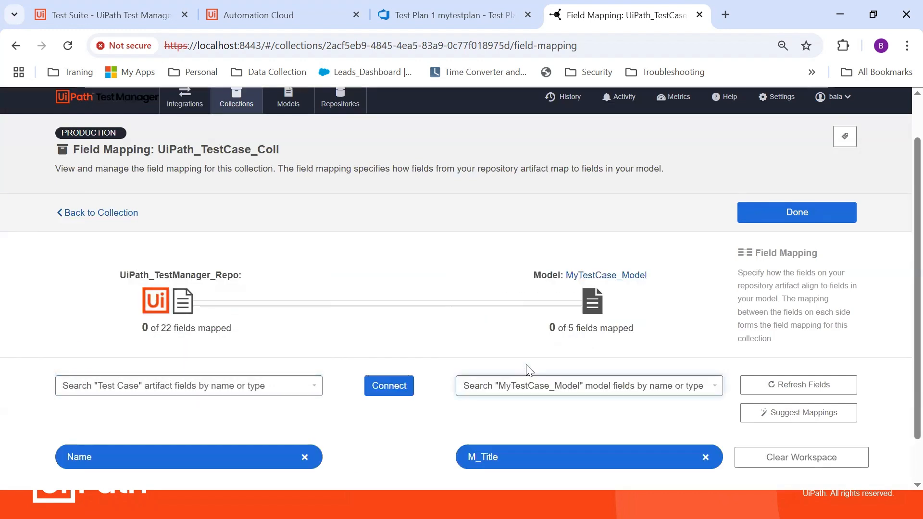
{"action": "left_click", "coordinate": [406, 387]}
{"action": "scroll", "coordinate": [405, 344], "scroll_direction": "down", "scroll_amount": 1}
{"action": "scroll", "coordinate": [405, 344], "scroll_direction": "down", "scroll_amount": 1}
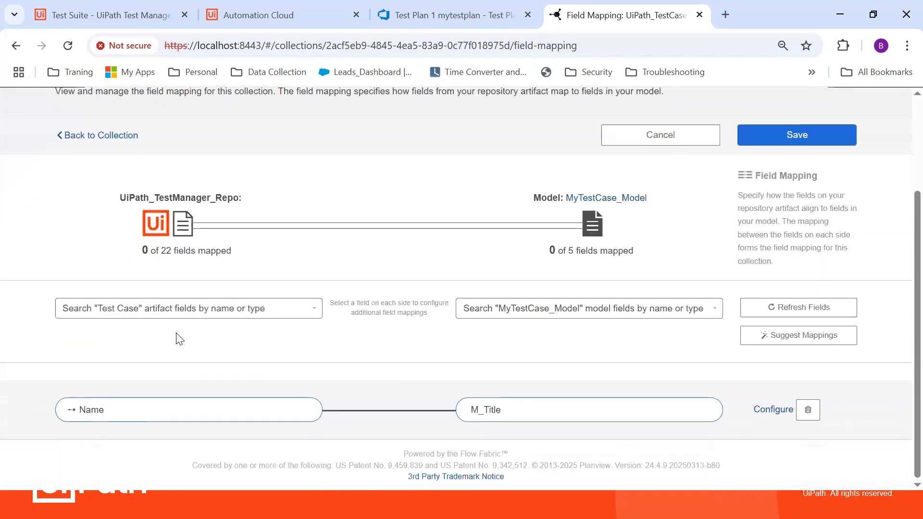
Step: Find the Description field of the Test Case artifact and connect it to the model field M_Description
{"action": "left_click", "coordinate": [180, 308]}
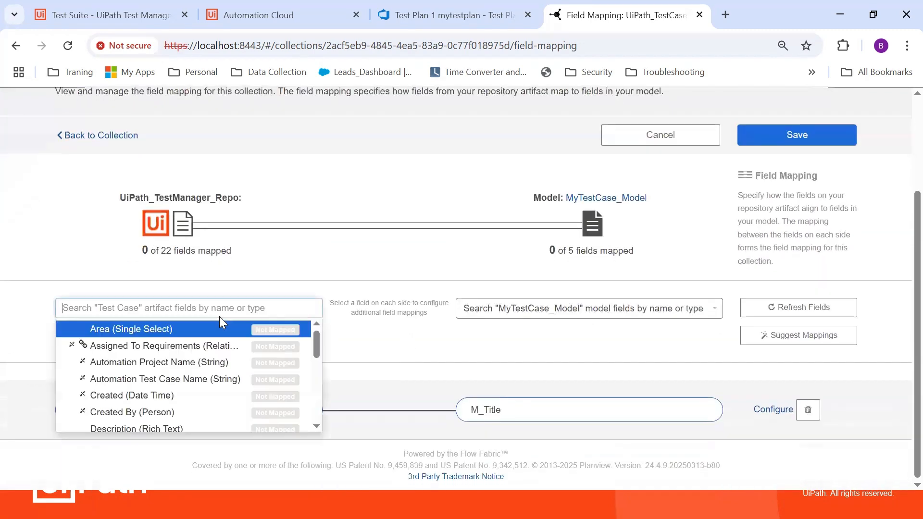
{"action": "type", "text": "desc"}
{"action": "left_click", "coordinate": [174, 331]}
{"action": "left_click", "coordinate": [547, 308]}
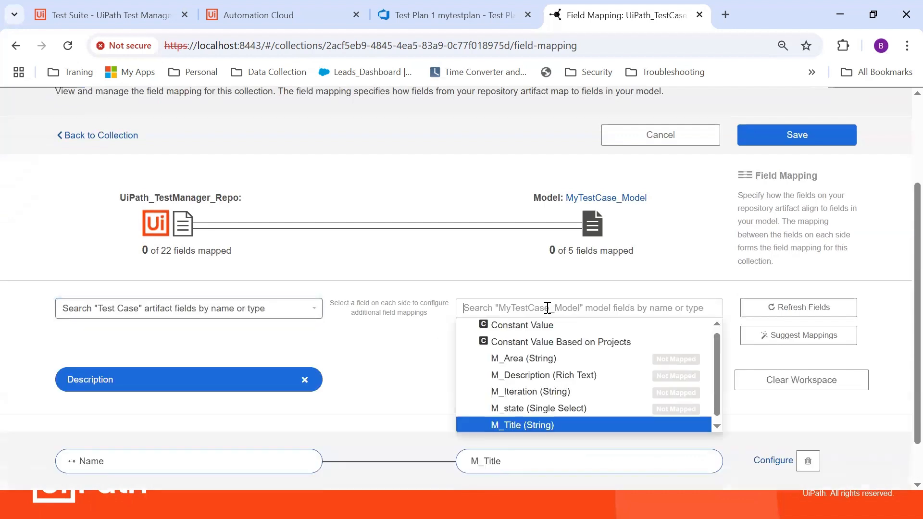
{"action": "left_click", "coordinate": [525, 375]}
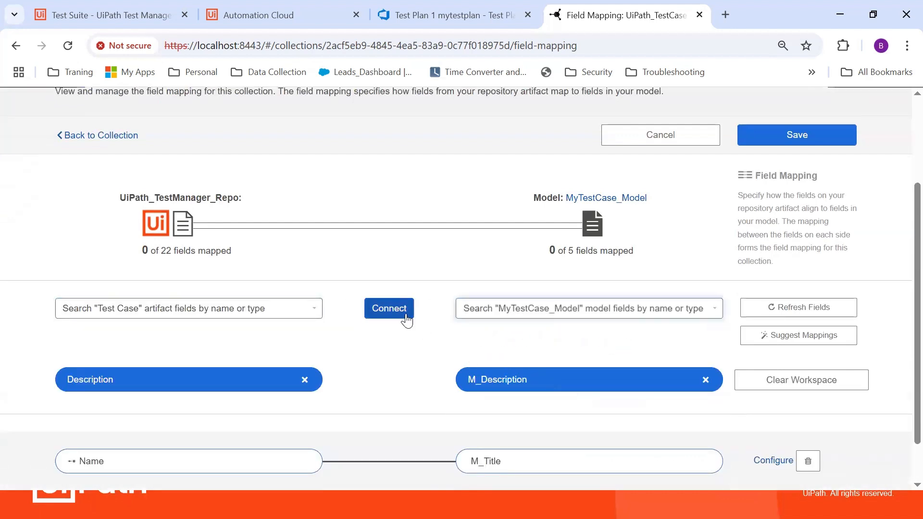
{"action": "left_click", "coordinate": [406, 318]}
Step: Connect the Test Case field Area to the model field M_Area
{"action": "left_click", "coordinate": [264, 306]}
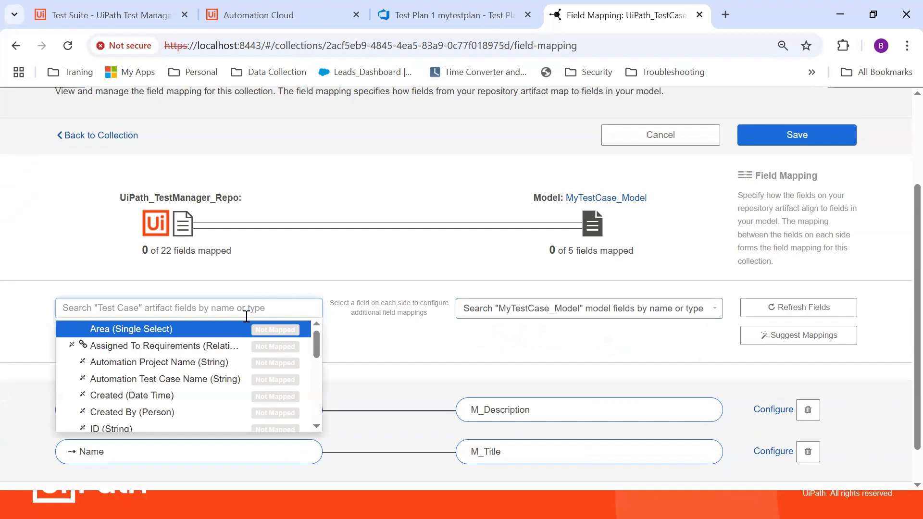
{"action": "left_click", "coordinate": [233, 330]}
{"action": "left_click", "coordinate": [532, 315]}
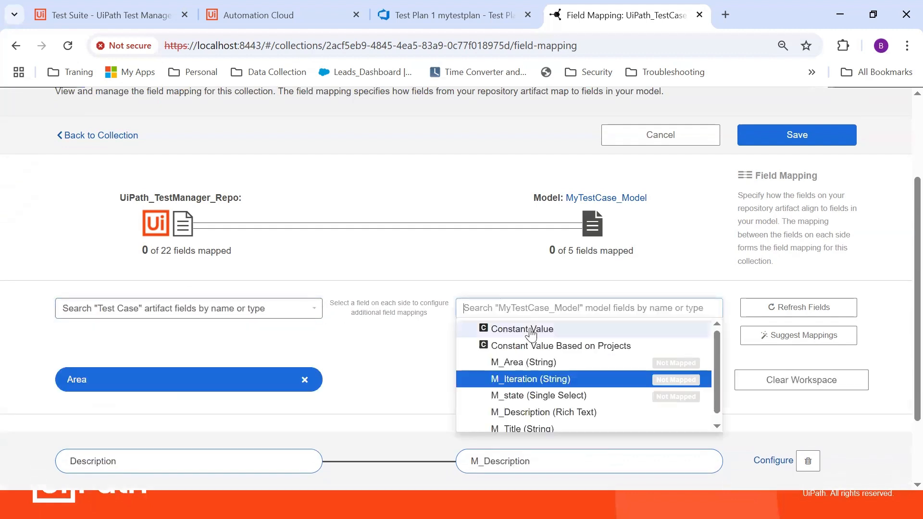
{"action": "left_click", "coordinate": [534, 363]}
{"action": "left_click", "coordinate": [392, 313]}
{"action": "scroll", "coordinate": [399, 329], "scroll_direction": "down", "scroll_amount": 1}
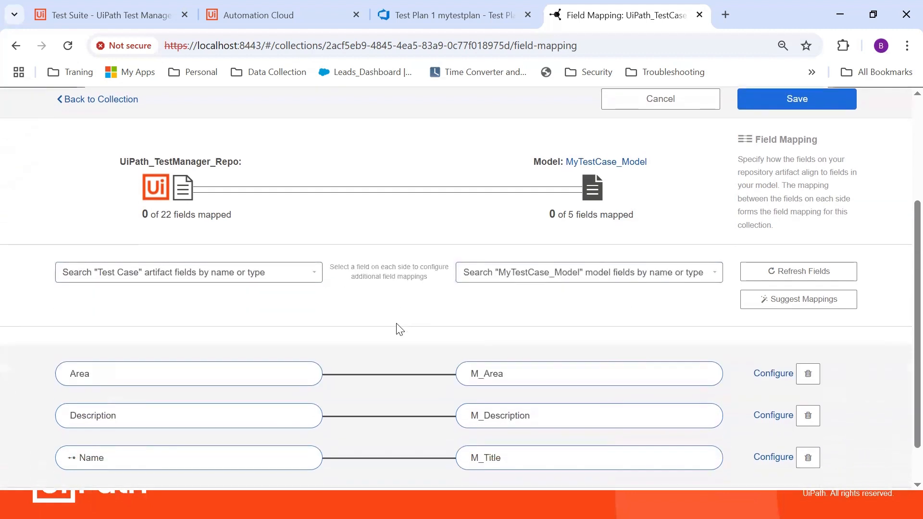
Step: Connect the Test Case field Iteration to the model field M_Iteration
{"action": "scroll", "coordinate": [400, 329], "scroll_direction": "down", "scroll_amount": 1}
{"action": "left_click", "coordinate": [303, 233]}
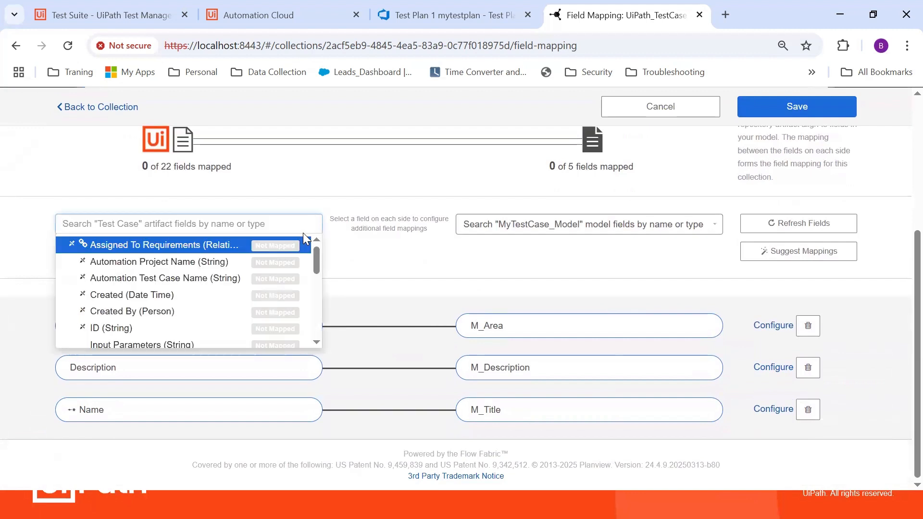
{"action": "type", "text": "iter"}
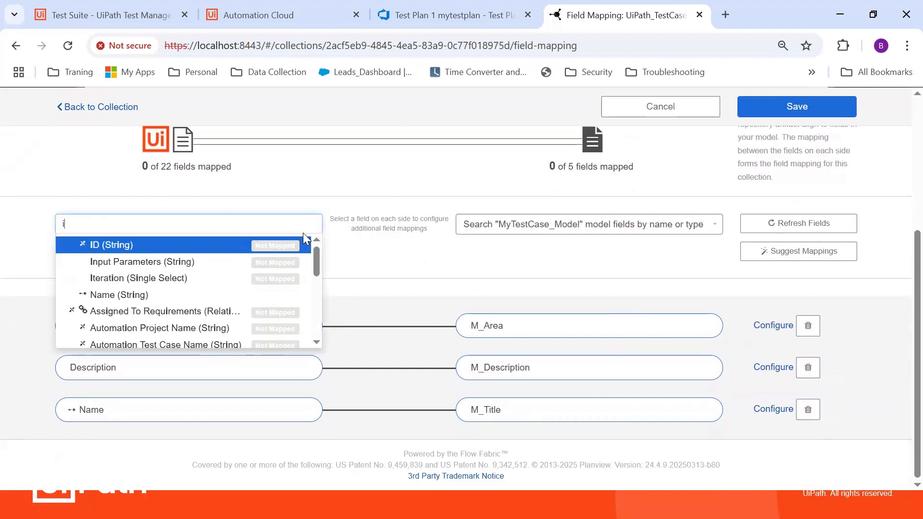
{"action": "left_click", "coordinate": [245, 245]}
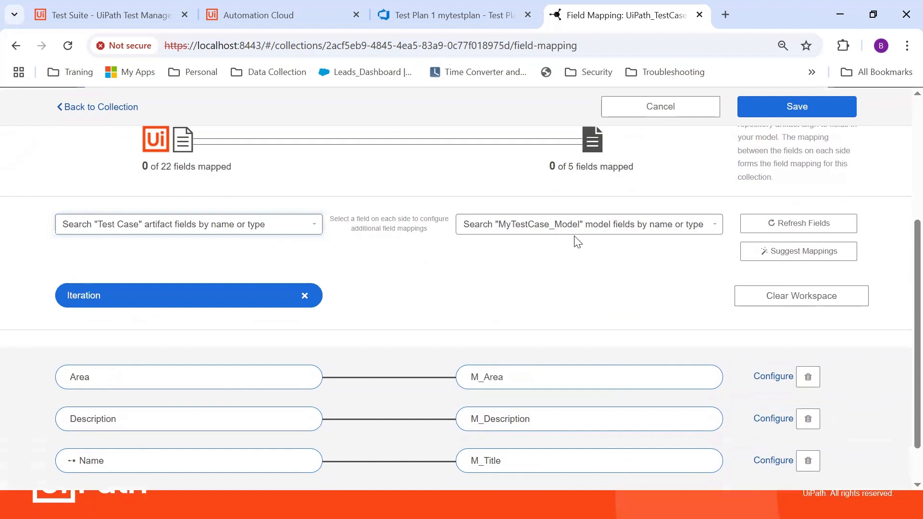
{"action": "left_click", "coordinate": [581, 226]}
{"action": "left_click", "coordinate": [538, 280]}
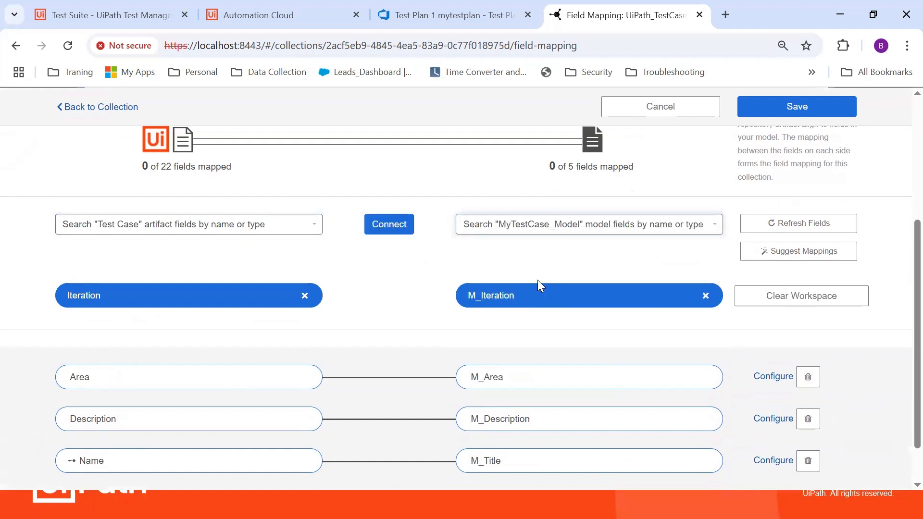
{"action": "left_click", "coordinate": [402, 230]}
Step: Find the State field of the Test Case artifact and connect it to the model field M_state
{"action": "left_click", "coordinate": [244, 239]}
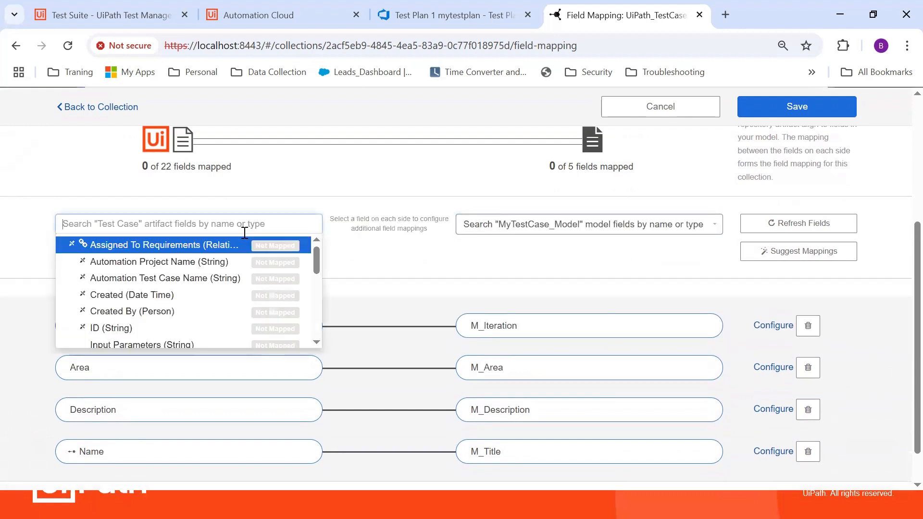
{"action": "type", "text": "sta"}
{"action": "left_click", "coordinate": [244, 248]}
{"action": "left_click", "coordinate": [570, 228]}
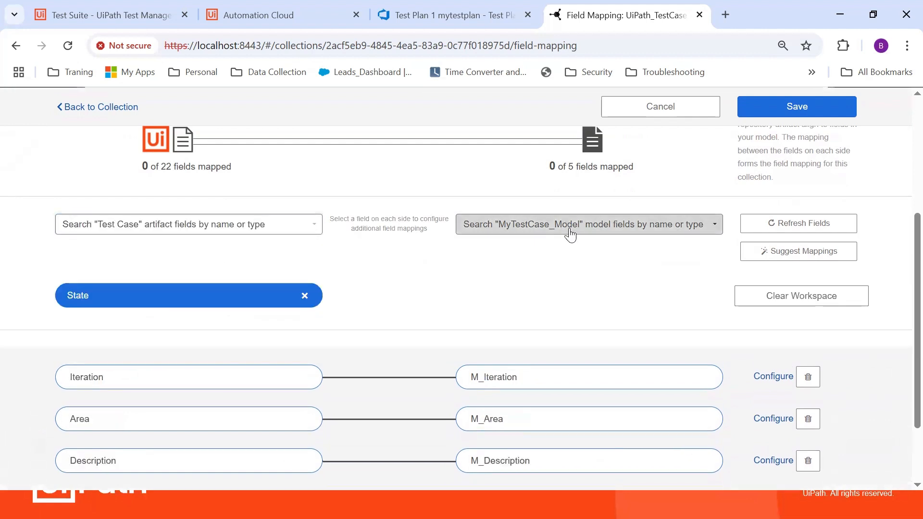
{"action": "left_click", "coordinate": [526, 276]}
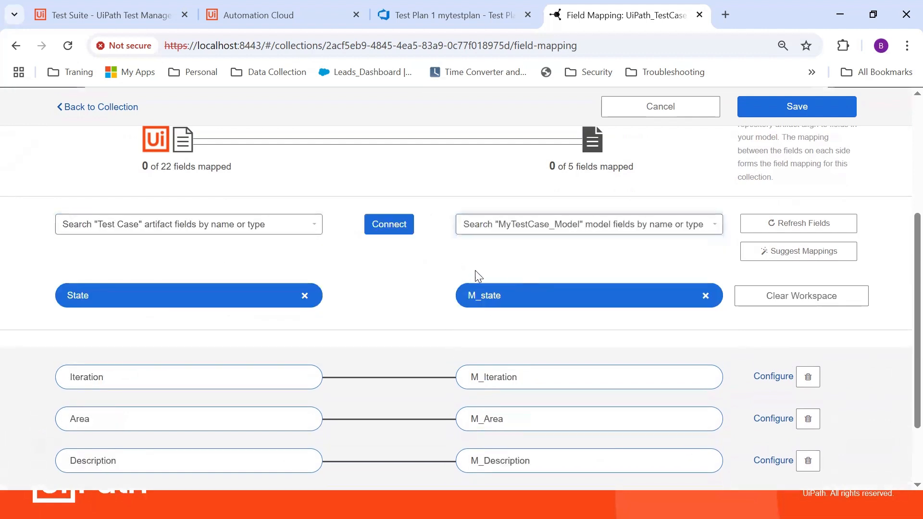
{"action": "left_click", "coordinate": [393, 229]}
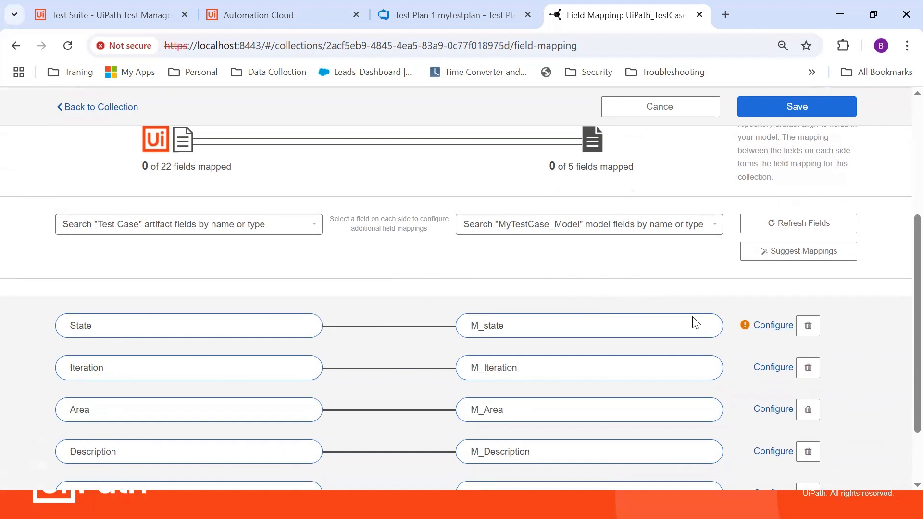
Step: Open the configuration of the State to M_state mapping and review its mapped field values
{"action": "left_click", "coordinate": [776, 327]}
{"action": "left_click", "coordinate": [775, 328]}
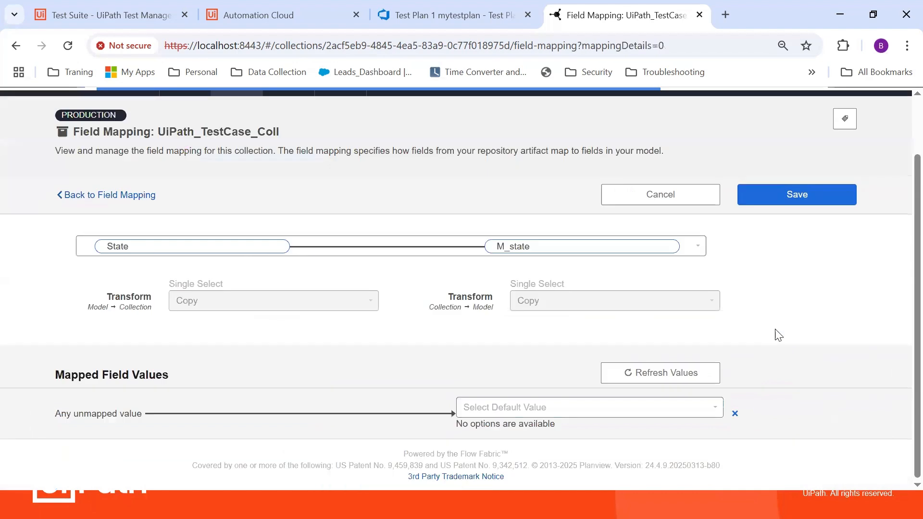
{"action": "scroll", "coordinate": [493, 335], "scroll_direction": "down", "scroll_amount": 5}
{"action": "scroll", "coordinate": [493, 306], "scroll_direction": "down", "scroll_amount": 2}
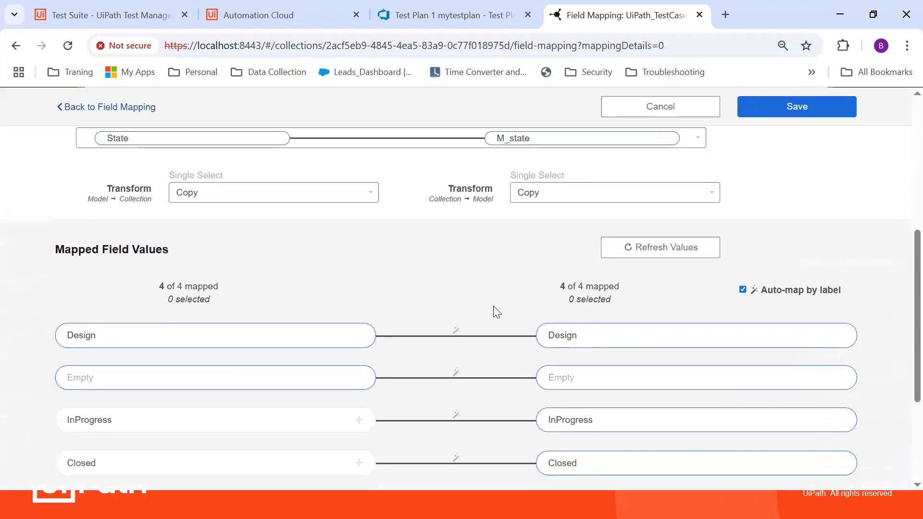
{"action": "scroll", "coordinate": [602, 312], "scroll_direction": "up", "scroll_amount": 1}
{"action": "scroll", "coordinate": [593, 316], "scroll_direction": "up", "scroll_amount": 1}
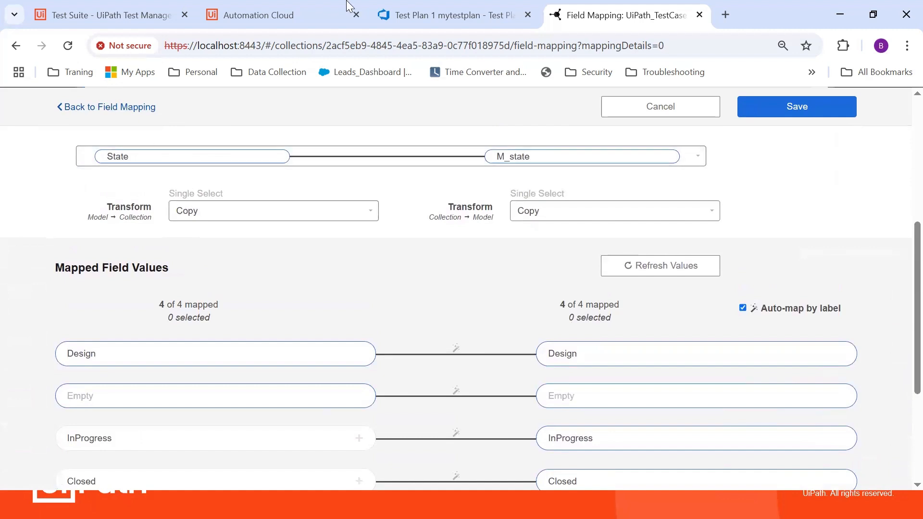
Step: Switch to UiPath Automation Cloud, go to Test Manager and open the project UiPathTestManager_Project
{"action": "left_click", "coordinate": [279, 9]}
{"action": "left_click", "coordinate": [18, 222]}
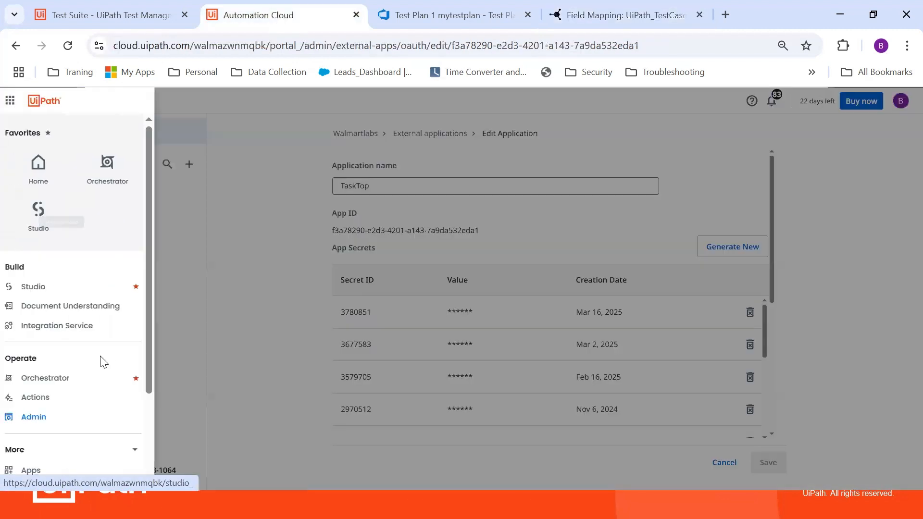
{"action": "scroll", "coordinate": [96, 370], "scroll_direction": "down", "scroll_amount": 2}
{"action": "left_click", "coordinate": [83, 436]}
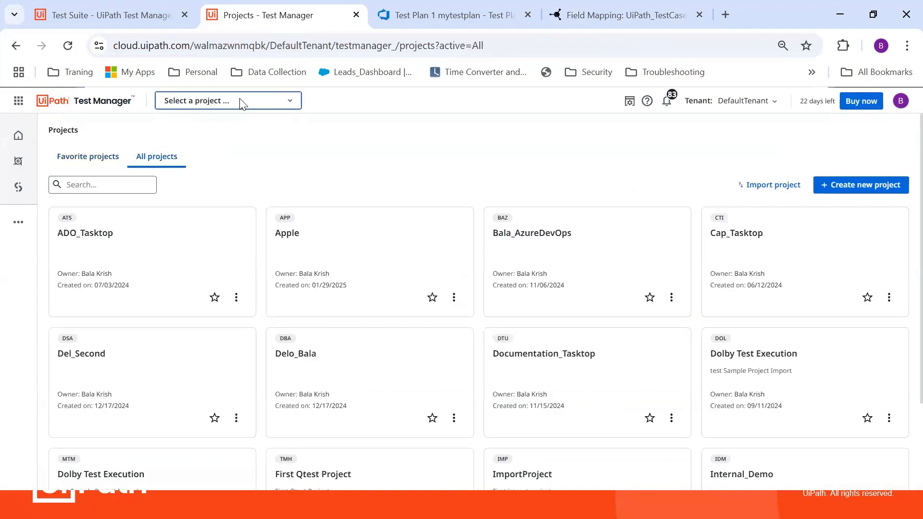
{"action": "left_click", "coordinate": [241, 103]}
{"action": "type", "text": "ui"}
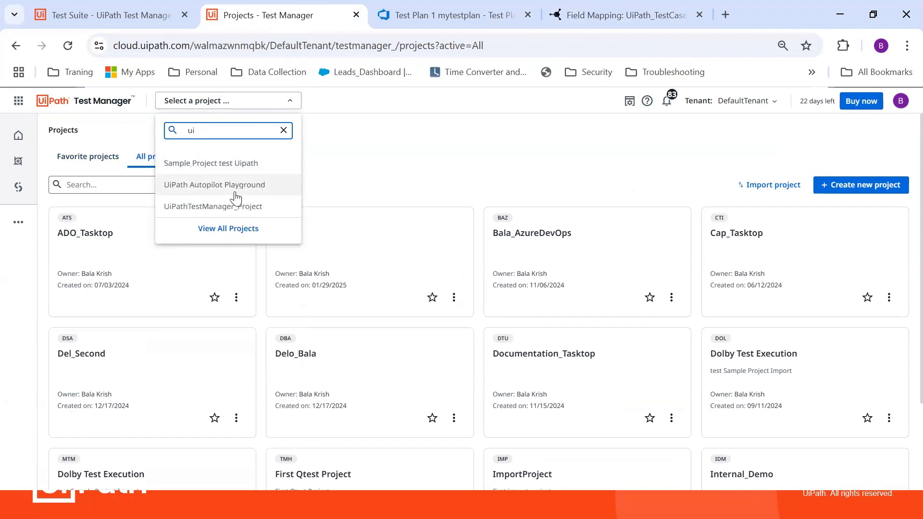
{"action": "left_click", "coordinate": [226, 207]}
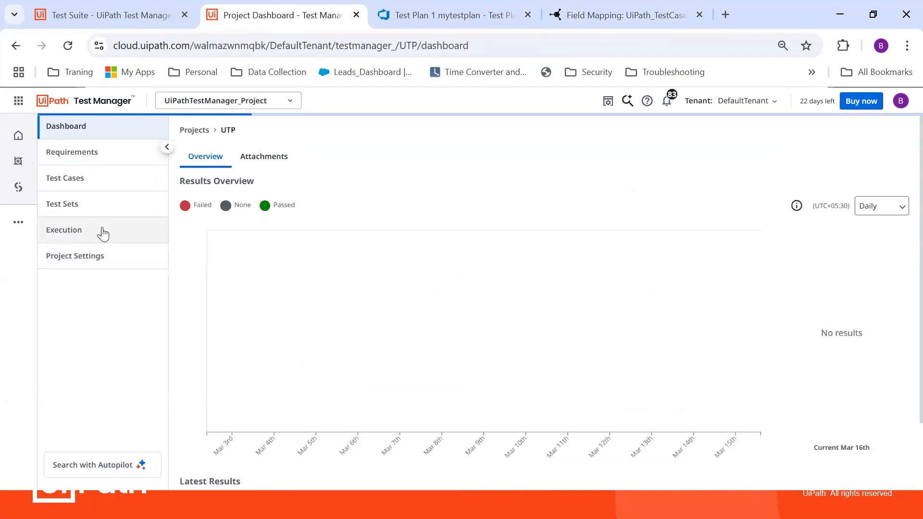
Step: Open the details of test case UTP:1 and check the options offered by its State field
{"action": "left_click", "coordinate": [99, 178]}
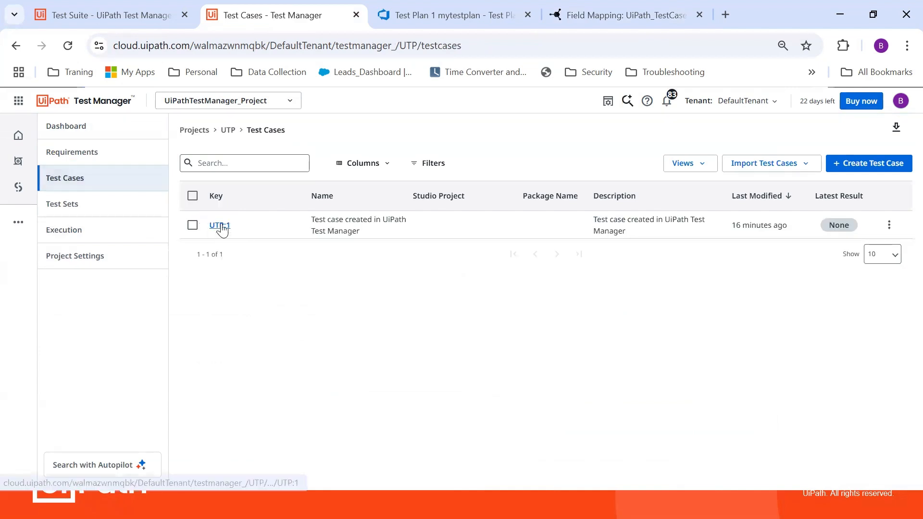
{"action": "left_click", "coordinate": [220, 225]}
{"action": "left_click", "coordinate": [447, 194]}
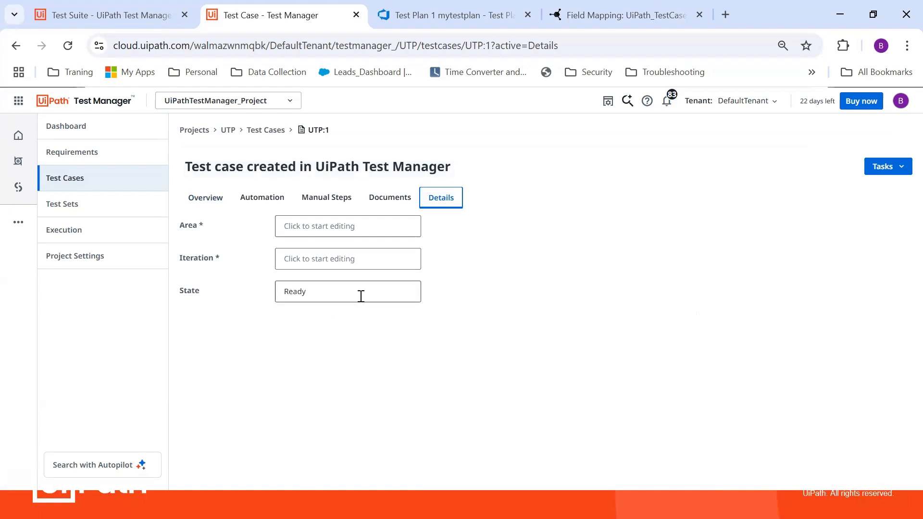
{"action": "left_click", "coordinate": [360, 297]}
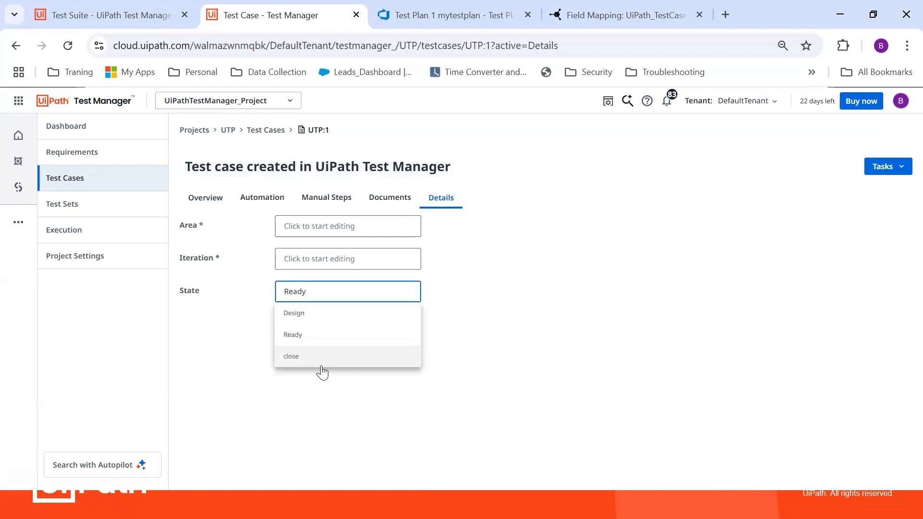
Step: Return to the Planview Hub State mapping and connect the value Design to the model value Design
{"action": "left_click", "coordinate": [625, 12]}
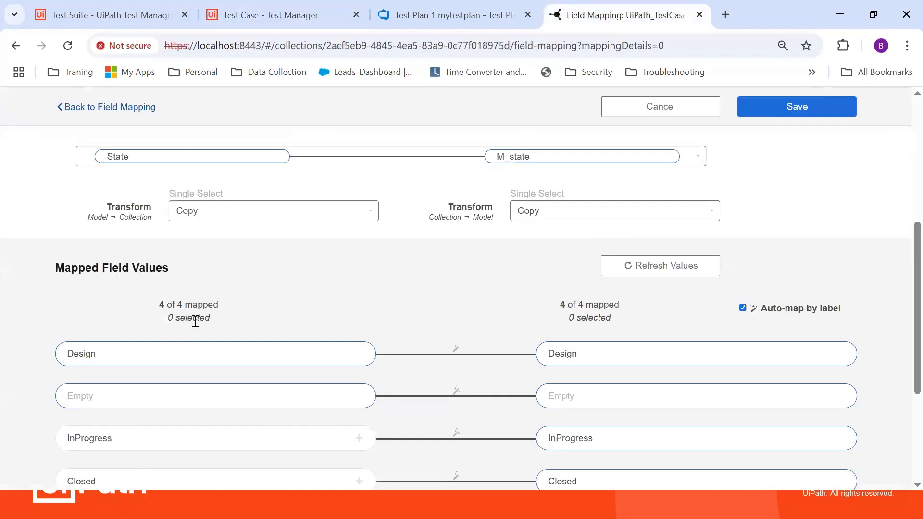
{"action": "left_click", "coordinate": [225, 356]}
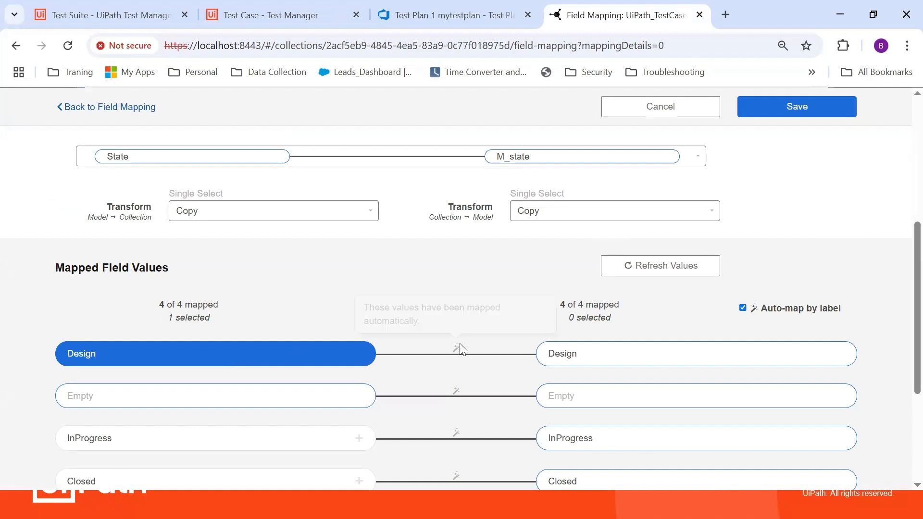
{"action": "left_click", "coordinate": [663, 364]}
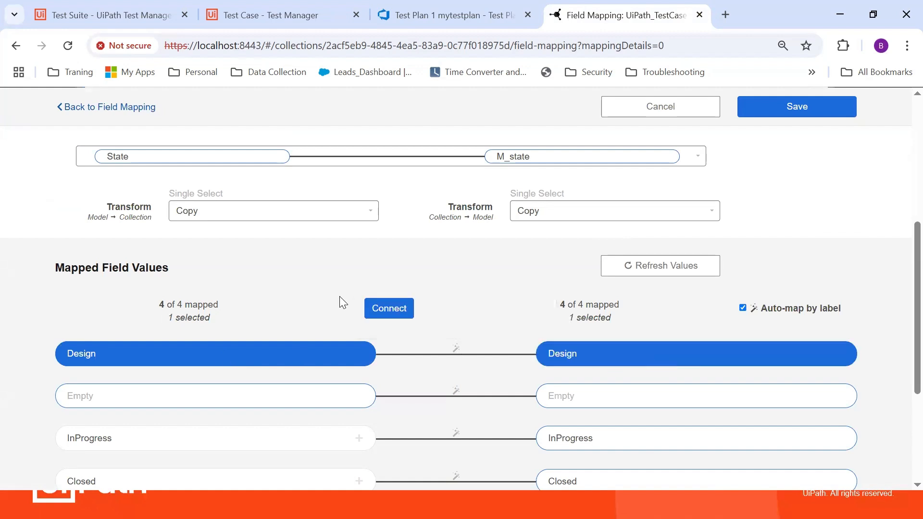
{"action": "left_click", "coordinate": [400, 309]}
Step: Connect the Test Manager state value close to the model value Closed
{"action": "scroll", "coordinate": [283, 336], "scroll_direction": "down", "scroll_amount": 3}
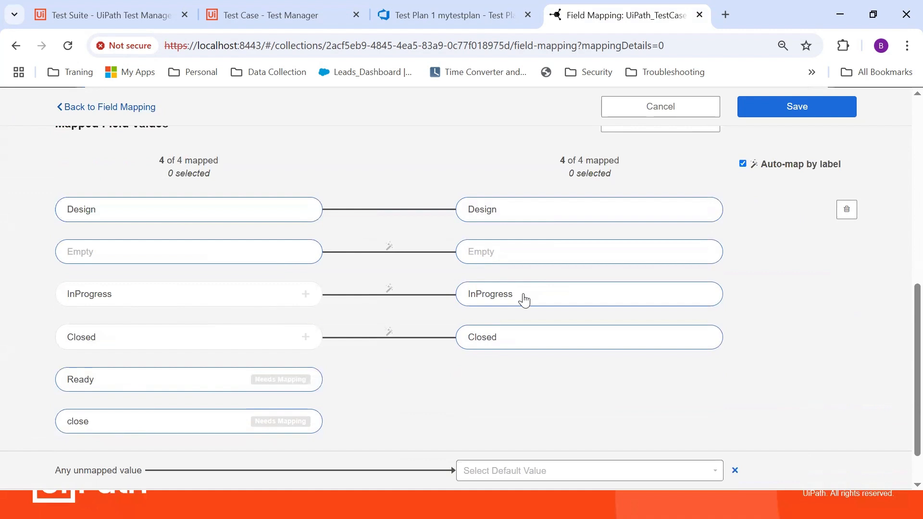
{"action": "scroll", "coordinate": [524, 300], "scroll_direction": "up", "scroll_amount": 3}
{"action": "scroll", "coordinate": [525, 299], "scroll_direction": "down", "scroll_amount": 3}
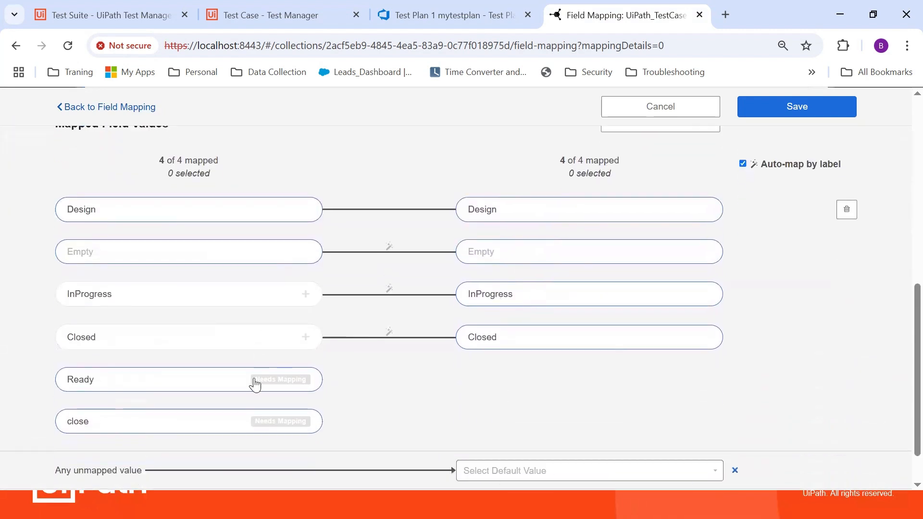
{"action": "left_click", "coordinate": [250, 423]}
{"action": "left_click", "coordinate": [623, 337]}
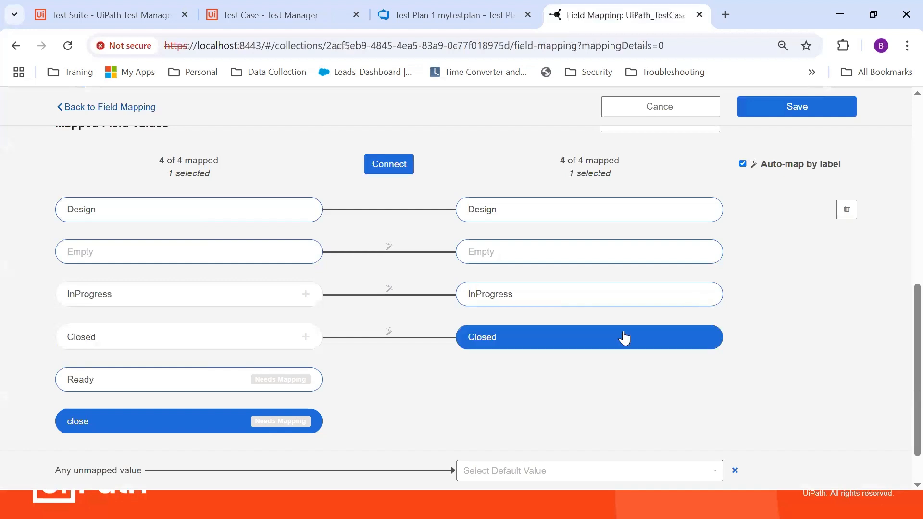
{"action": "left_click", "coordinate": [399, 168]}
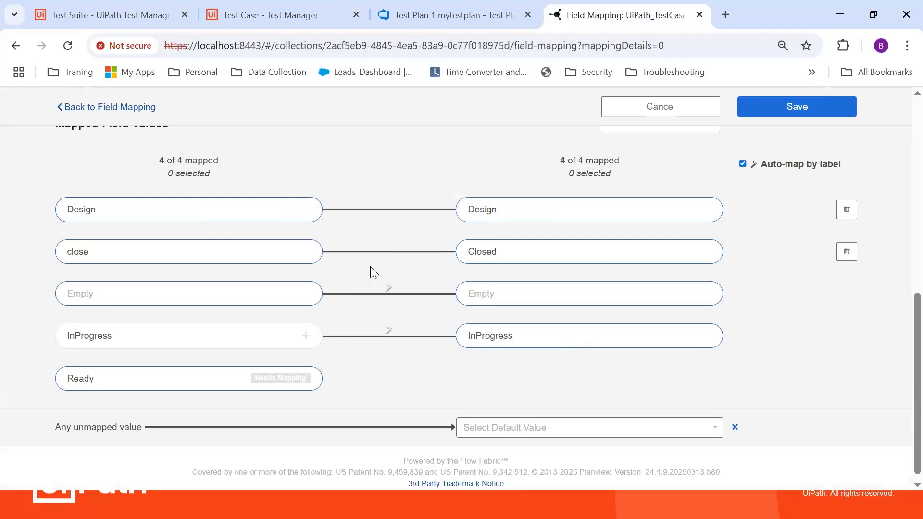
Step: Connect the Test Manager state value Ready to the model value InProgress
{"action": "left_click", "coordinate": [275, 390]}
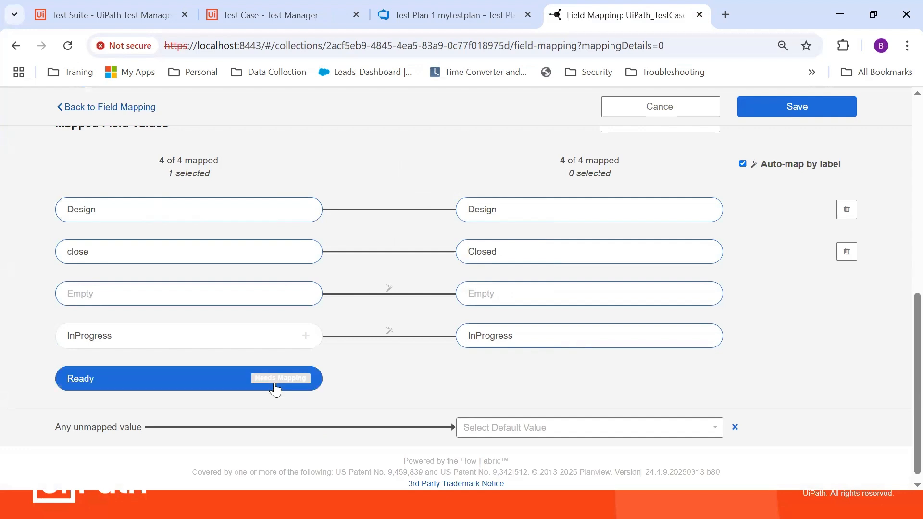
{"action": "left_click", "coordinate": [507, 336]}
{"action": "left_click", "coordinate": [387, 172]}
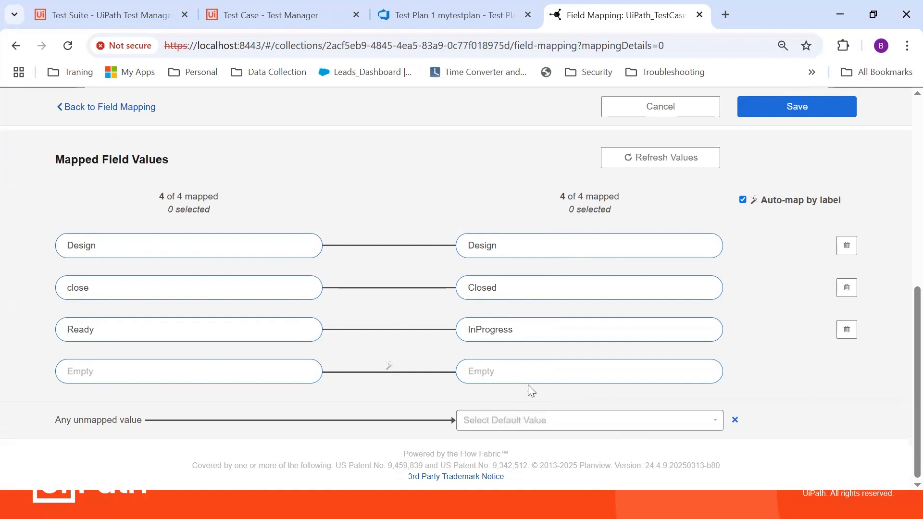
Step: Connect the Empty state value to the model's Empty value, then save and close the State value mapping
{"action": "left_click", "coordinate": [319, 377]}
{"action": "left_click", "coordinate": [466, 377]}
{"action": "left_click", "coordinate": [385, 199]}
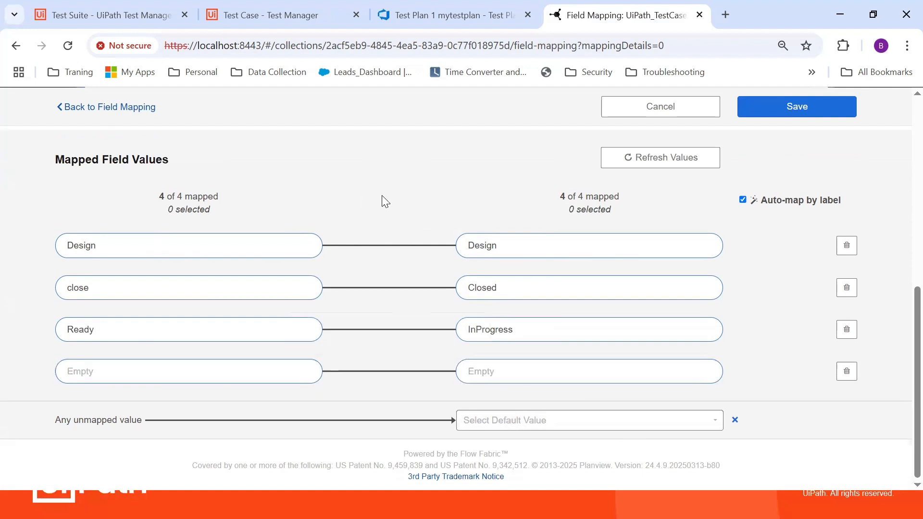
{"action": "left_click", "coordinate": [816, 114]}
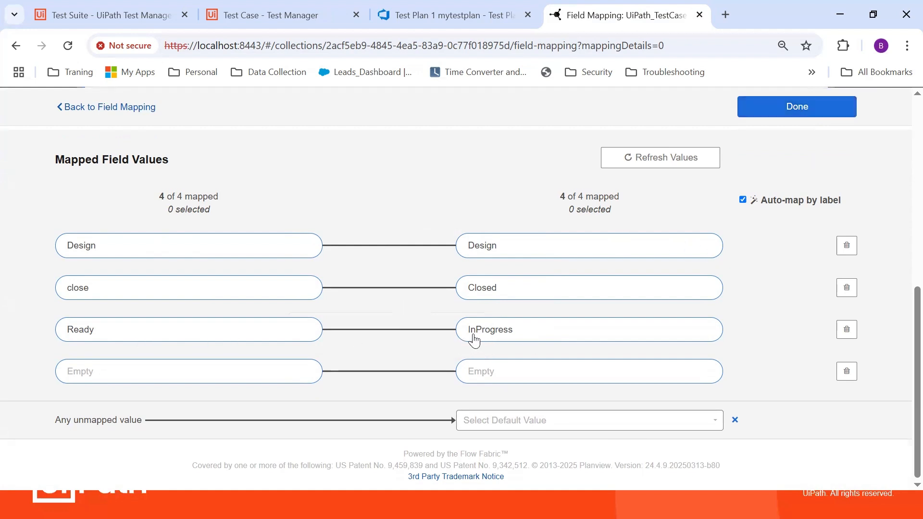
{"action": "left_click", "coordinate": [802, 109]}
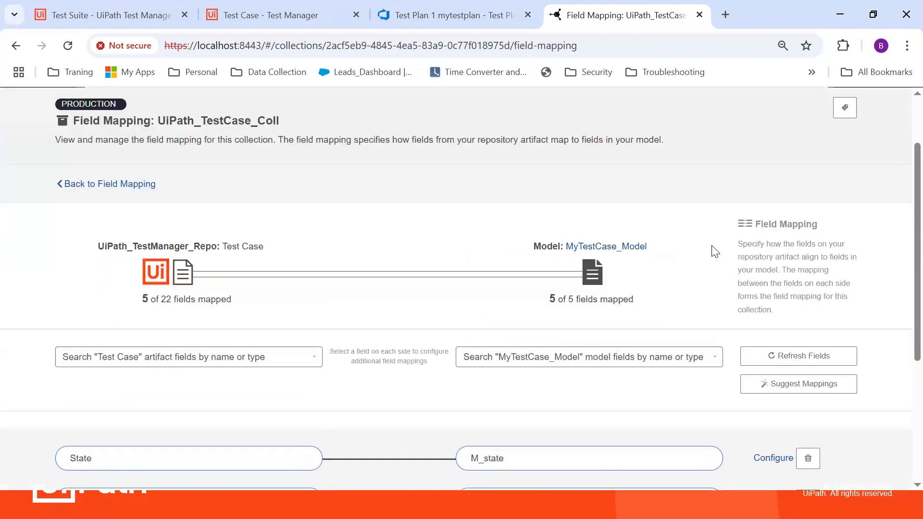
Step: Open MyTestCase_Model from the field mapping and change the middle value of its M_state field to Ready
{"action": "scroll", "coordinate": [716, 251], "scroll_direction": "up", "scroll_amount": 2}
{"action": "left_click", "coordinate": [635, 322]}
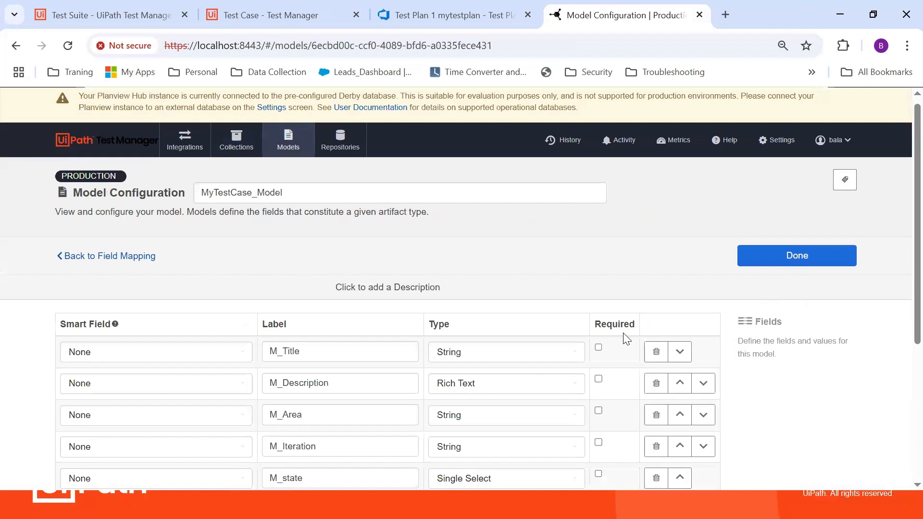
{"action": "scroll", "coordinate": [491, 336], "scroll_direction": "down", "scroll_amount": 5}
{"action": "left_click", "coordinate": [452, 281]}
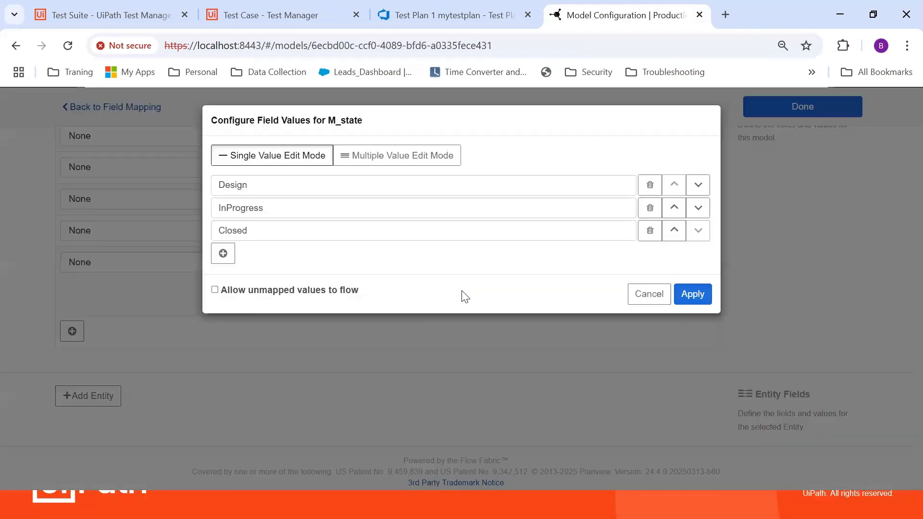
{"action": "left_click", "coordinate": [275, 210]}
{"action": "key", "text": "ctrl+a"}
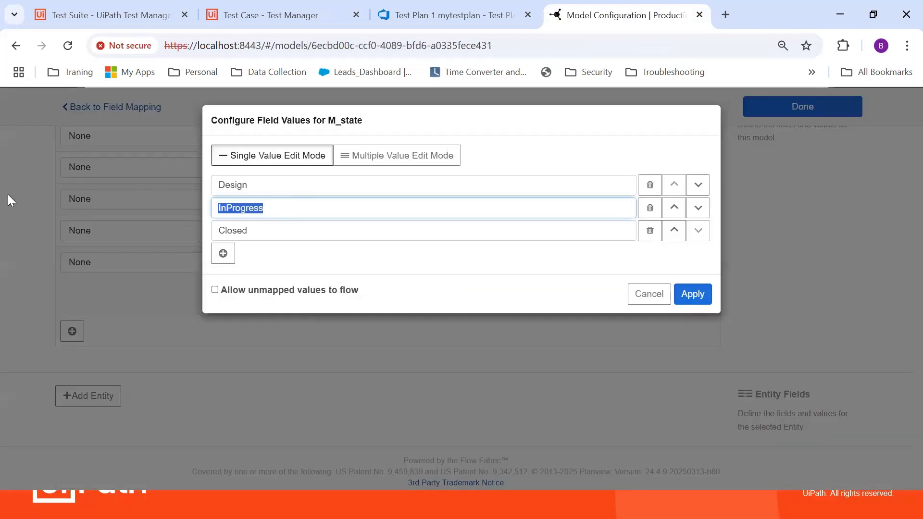
{"action": "type", "text": "Ready"}
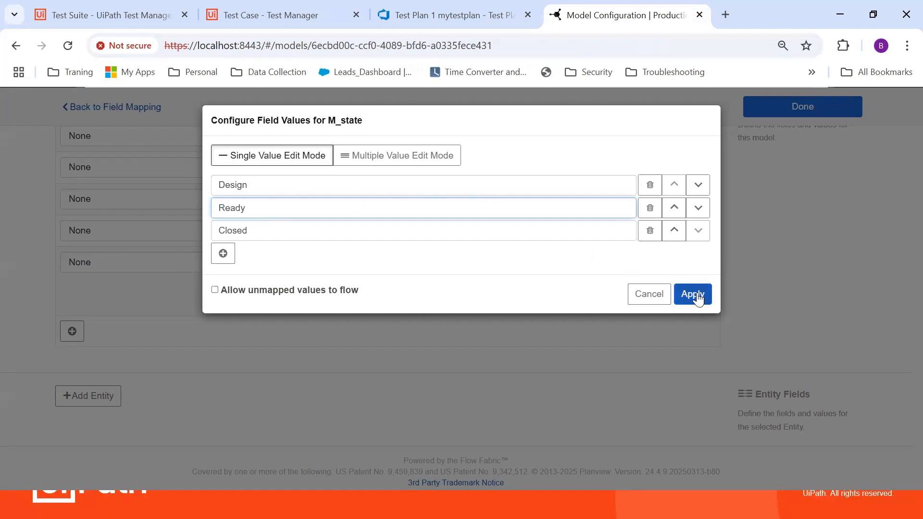
Step: Check the State options of the Azure DevOps and Test Manager test cases, apply the M_state values and save the model
{"action": "left_click", "coordinate": [459, 13]}
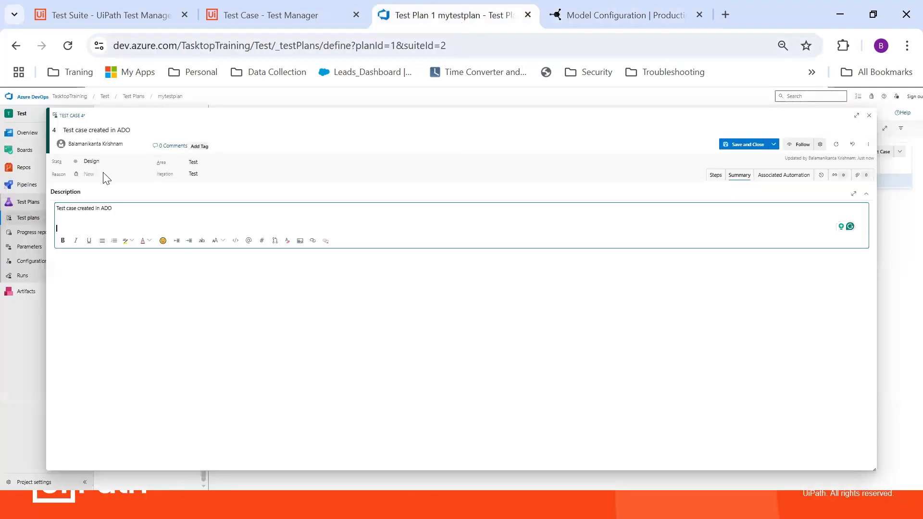
{"action": "left_click", "coordinate": [97, 161]}
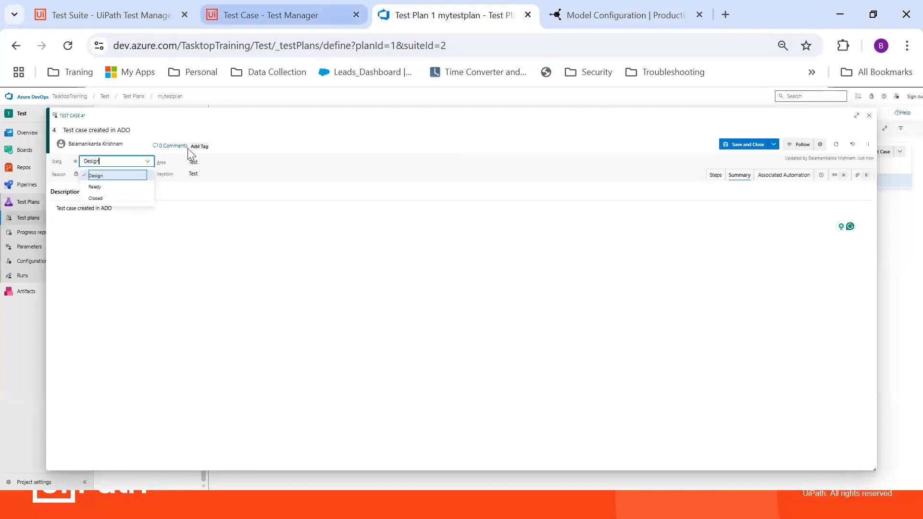
{"action": "left_click", "coordinate": [279, 15]}
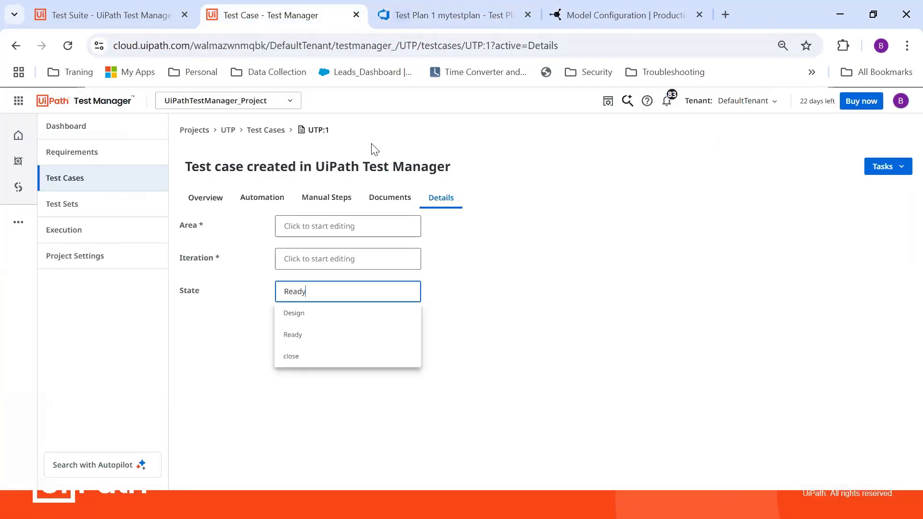
{"action": "left_click", "coordinate": [604, 11]}
{"action": "left_click", "coordinate": [693, 292]}
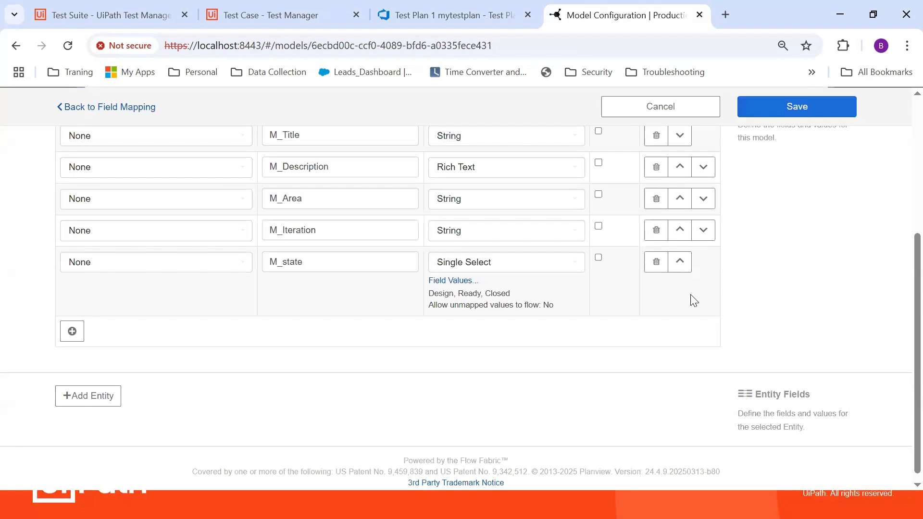
{"action": "left_click", "coordinate": [818, 108]}
{"action": "left_click", "coordinate": [612, 329]}
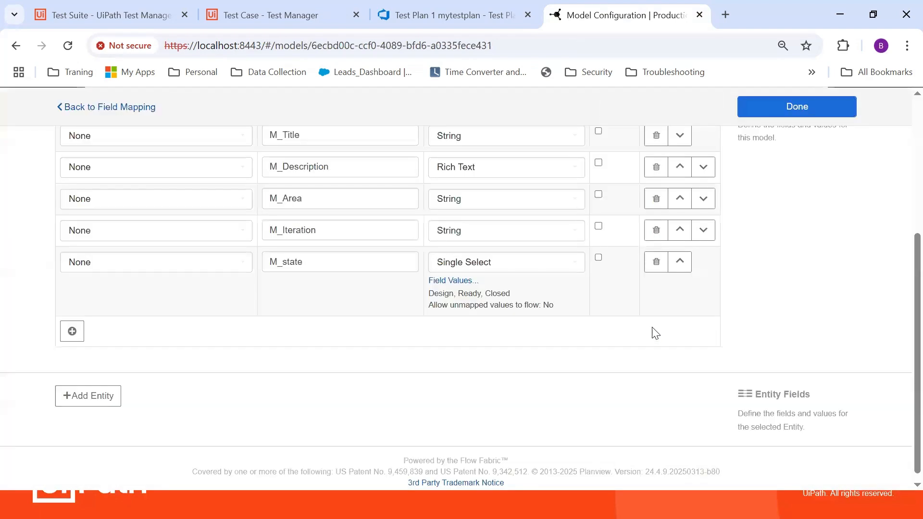
{"action": "left_click", "coordinate": [816, 108]}
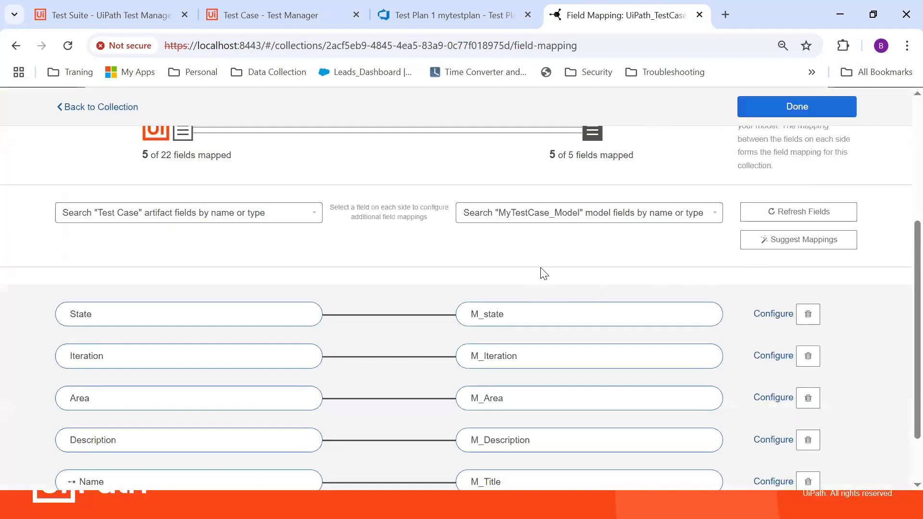
Step: Open the State to M_state mapping configuration, examine its mapped field values and close it
{"action": "scroll", "coordinate": [544, 273], "scroll_direction": "down", "scroll_amount": 1}
{"action": "left_click", "coordinate": [774, 241]}
{"action": "scroll", "coordinate": [685, 273], "scroll_direction": "down", "scroll_amount": 3}
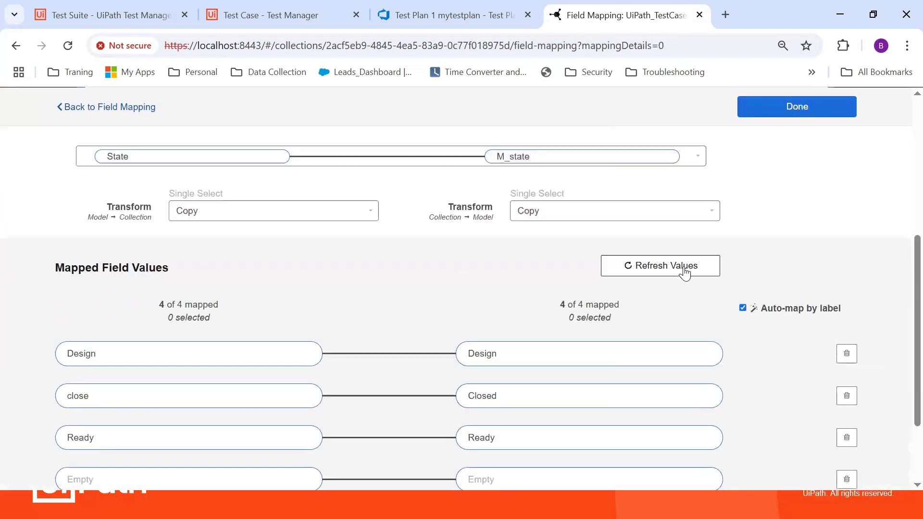
{"action": "scroll", "coordinate": [685, 273], "scroll_direction": "down", "scroll_amount": 3}
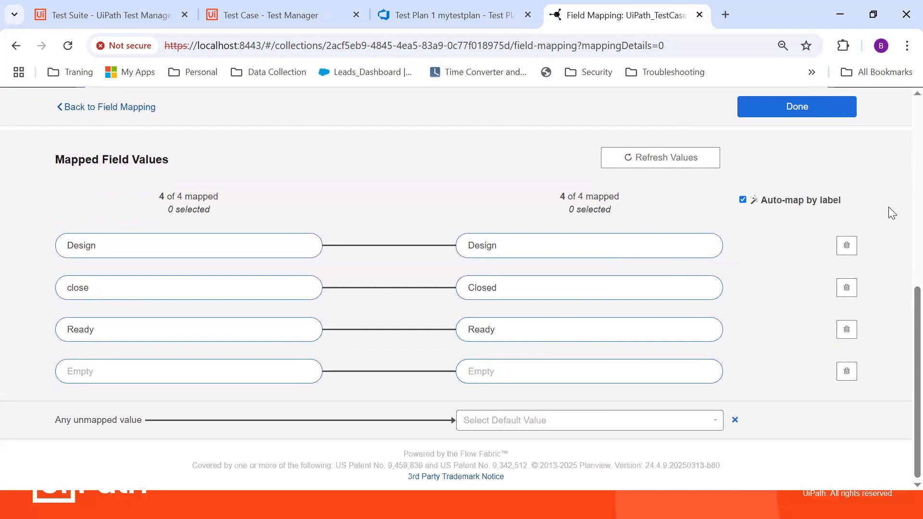
{"action": "left_click", "coordinate": [835, 110]}
Step: Start a new Work Item Collection and base it on the ADO_Repo repository
{"action": "scroll", "coordinate": [792, 273], "scroll_direction": "up", "scroll_amount": 2}
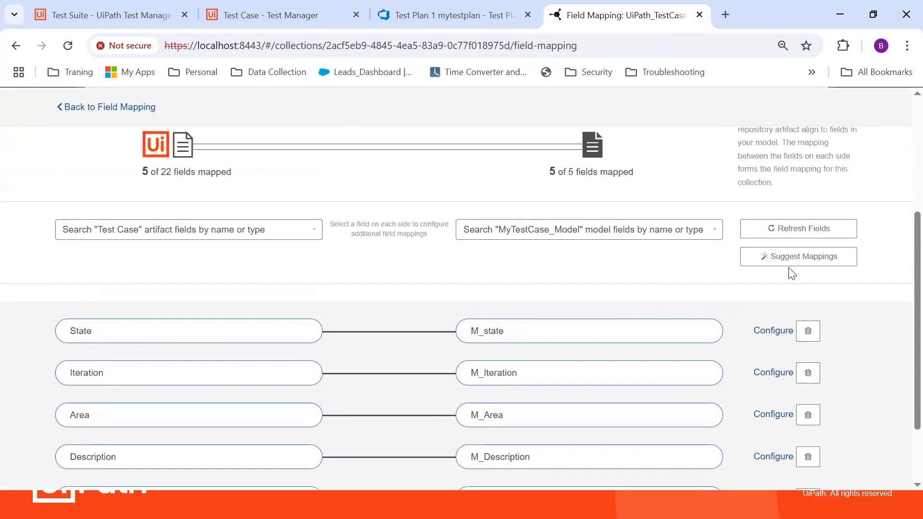
{"action": "scroll", "coordinate": [792, 273], "scroll_direction": "up", "scroll_amount": 3}
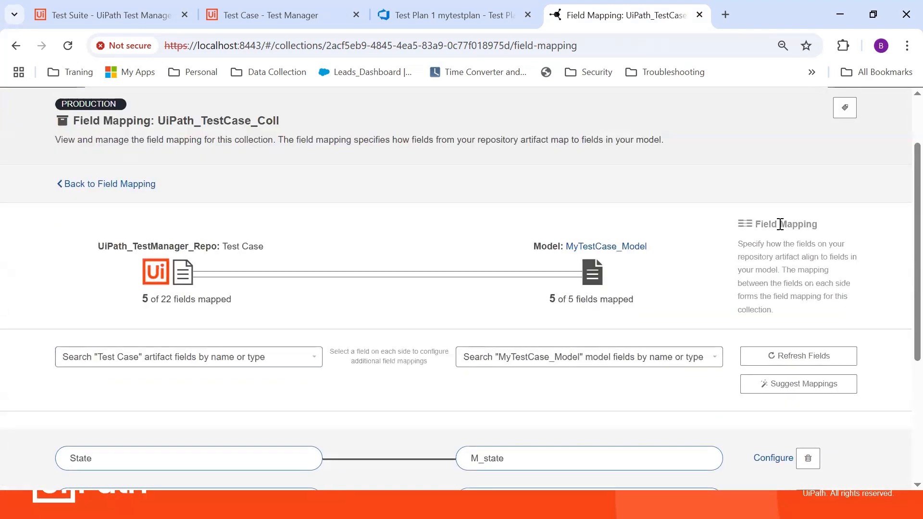
{"action": "scroll", "coordinate": [779, 227], "scroll_direction": "down", "scroll_amount": 5}
{"action": "scroll", "coordinate": [779, 227], "scroll_direction": "up", "scroll_amount": 7}
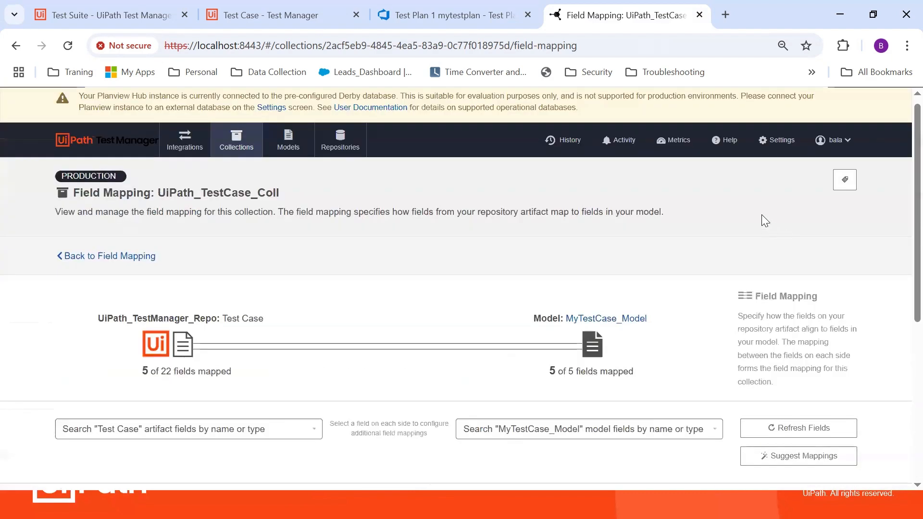
{"action": "left_click", "coordinate": [236, 141]}
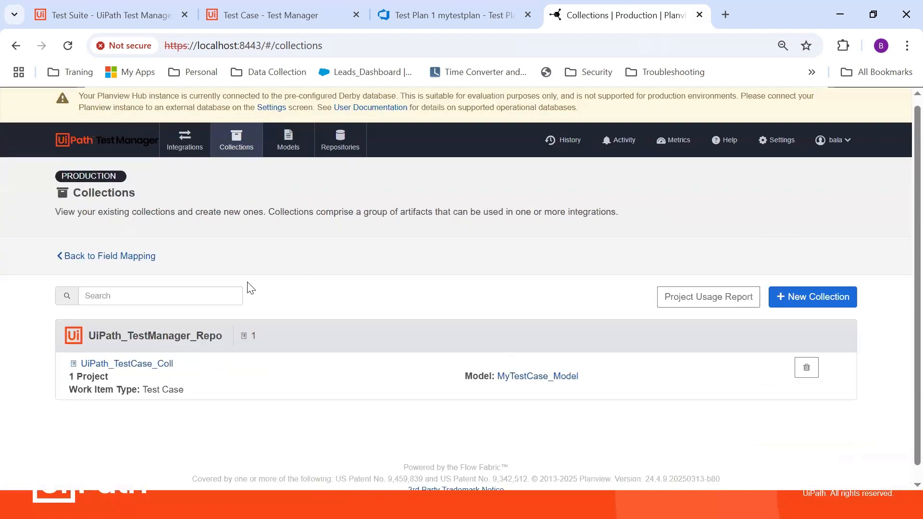
{"action": "left_click", "coordinate": [823, 302]}
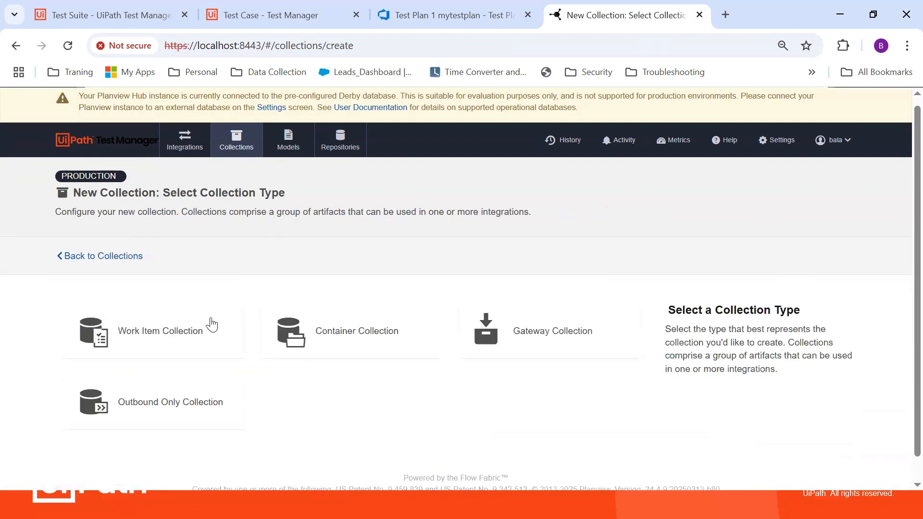
{"action": "left_click", "coordinate": [189, 338]}
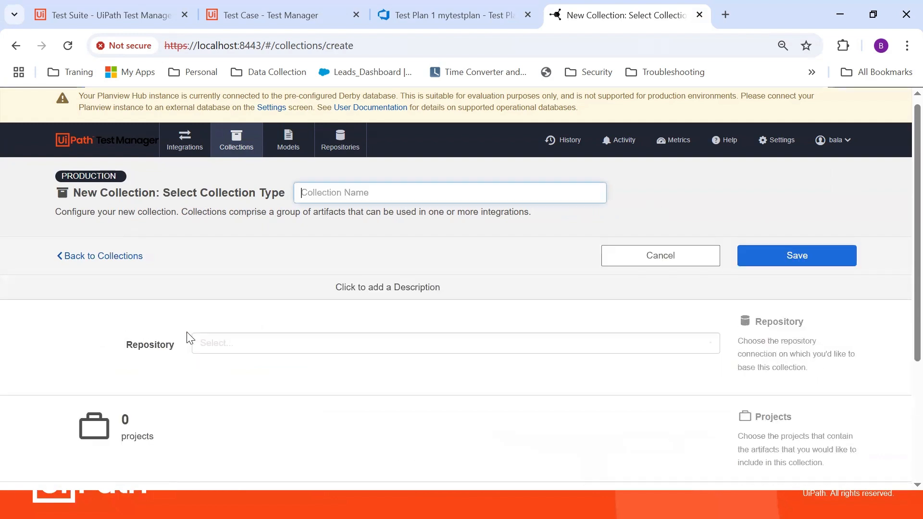
{"action": "scroll", "coordinate": [295, 280], "scroll_direction": "down", "scroll_amount": 1}
{"action": "left_click", "coordinate": [309, 271]}
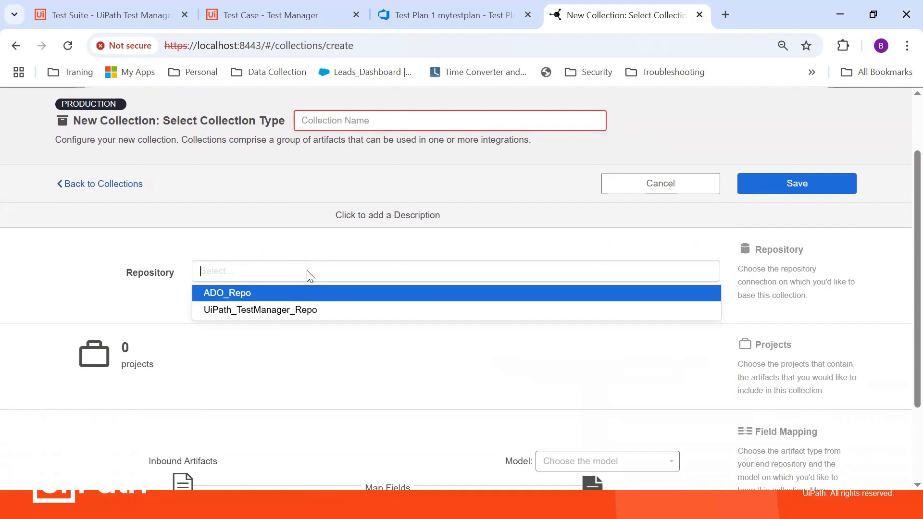
{"action": "left_click", "coordinate": [258, 292]}
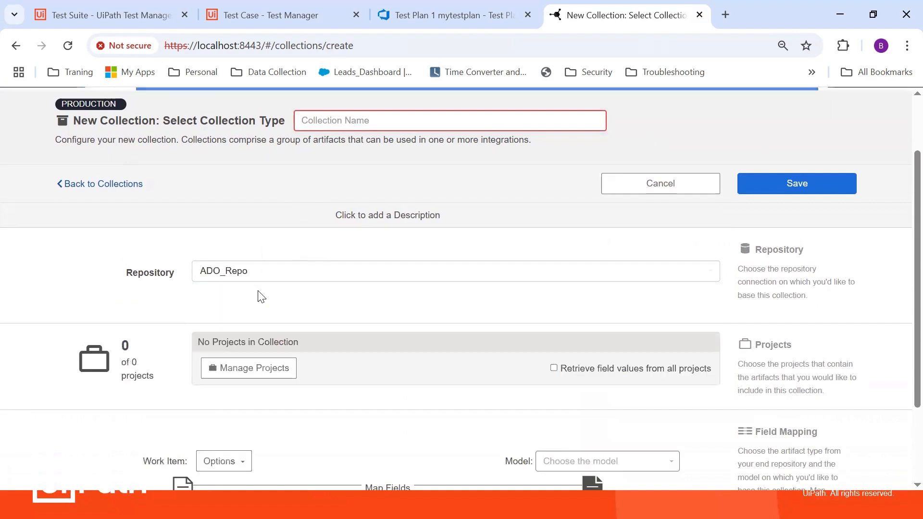
Step: Add the project TasktopTraining - Test to the new collection
{"action": "left_click", "coordinate": [273, 371]}
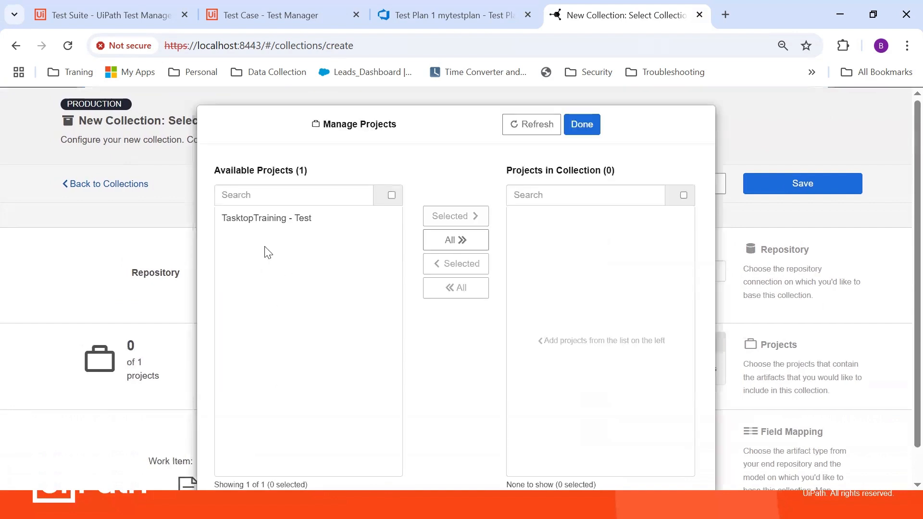
{"action": "left_click", "coordinate": [284, 230]}
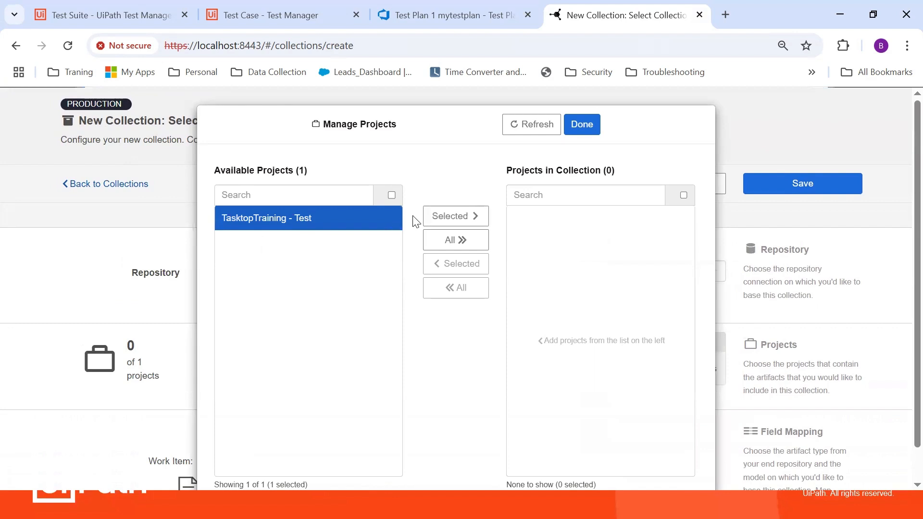
{"action": "left_click", "coordinate": [443, 217]}
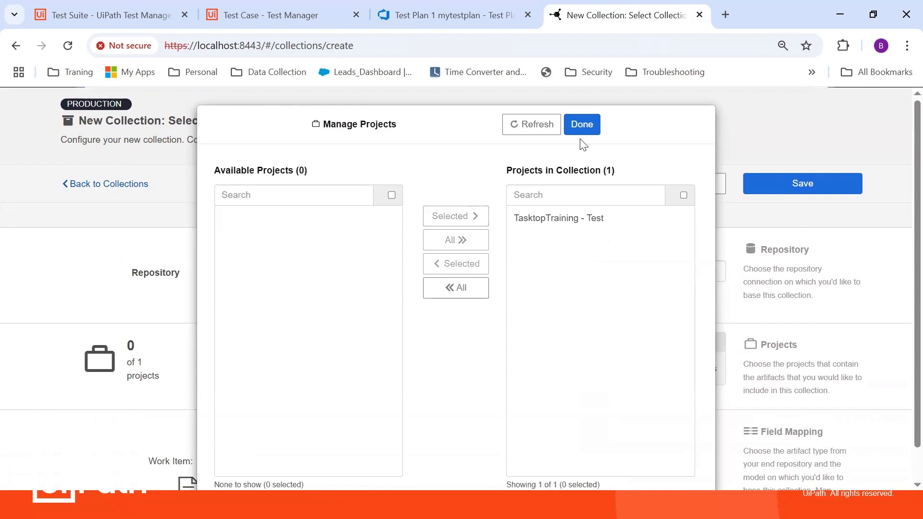
{"action": "left_click", "coordinate": [583, 124]}
Step: Name the new collection ADO_Testcase_coll
{"action": "left_click", "coordinate": [446, 123]}
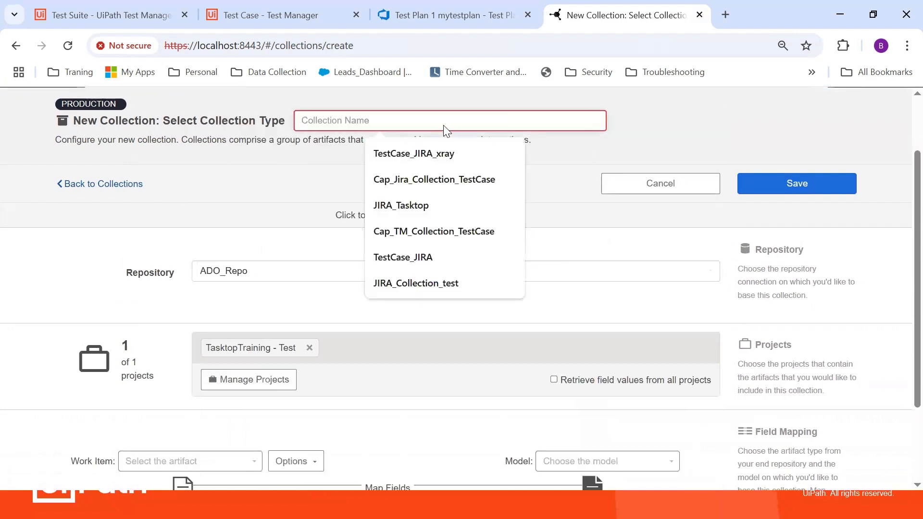
{"action": "type", "text": "ADO_Test"}
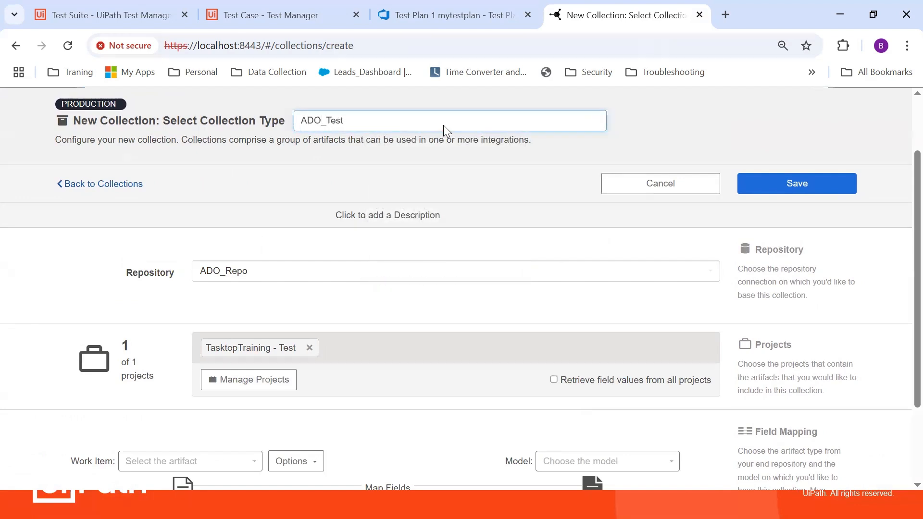
{"action": "type", "text": "case_coll"}
Step: Set the collection's work item to Test Case and its model to MyTestCase_Model, and save the collection
{"action": "scroll", "coordinate": [448, 264], "scroll_direction": "down", "scroll_amount": 1}
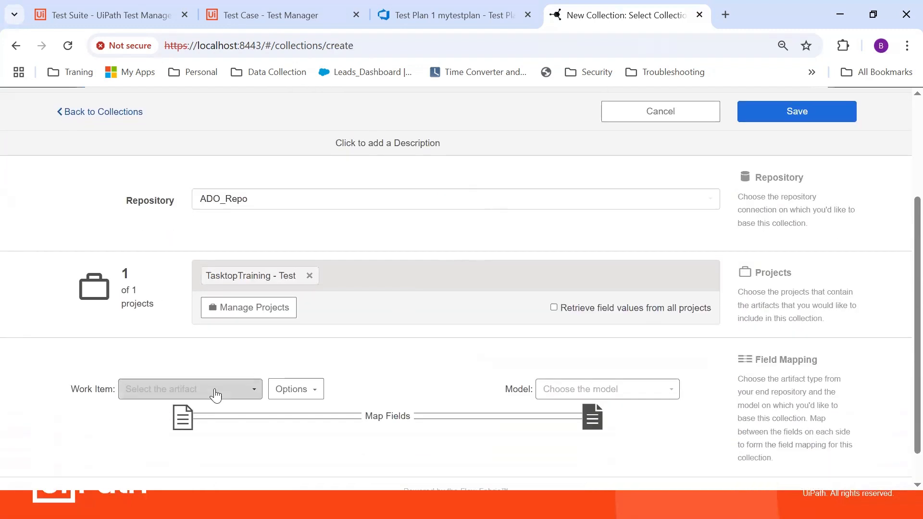
{"action": "left_click", "coordinate": [216, 390]}
{"action": "scroll", "coordinate": [240, 292], "scroll_direction": "down", "scroll_amount": 3}
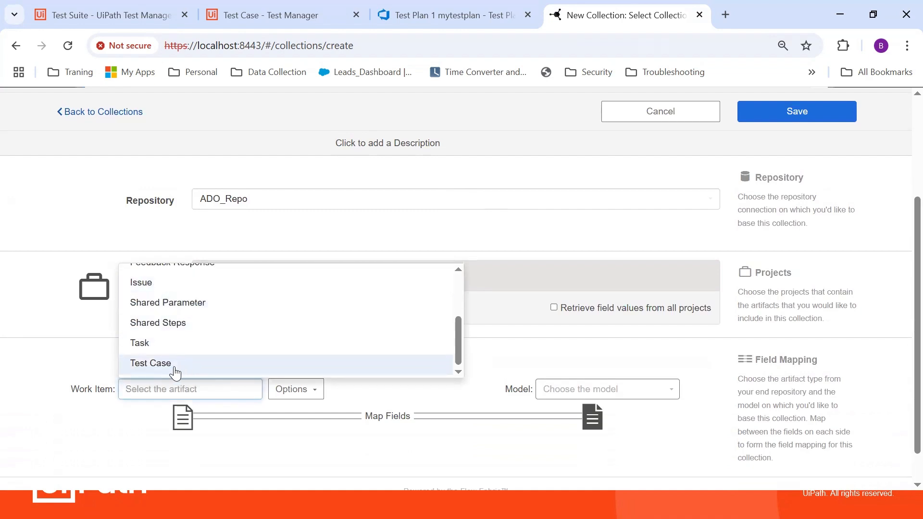
{"action": "left_click", "coordinate": [176, 364]}
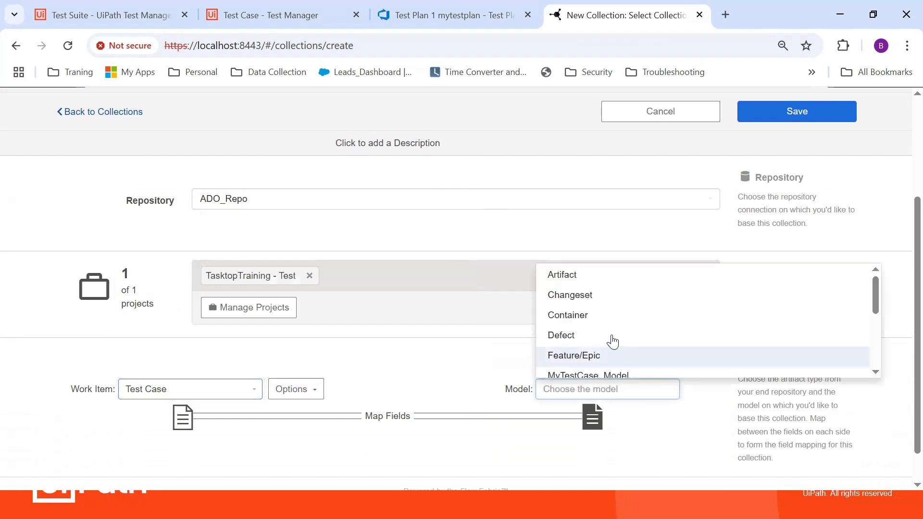
{"action": "scroll", "coordinate": [615, 332], "scroll_direction": "down", "scroll_amount": 1}
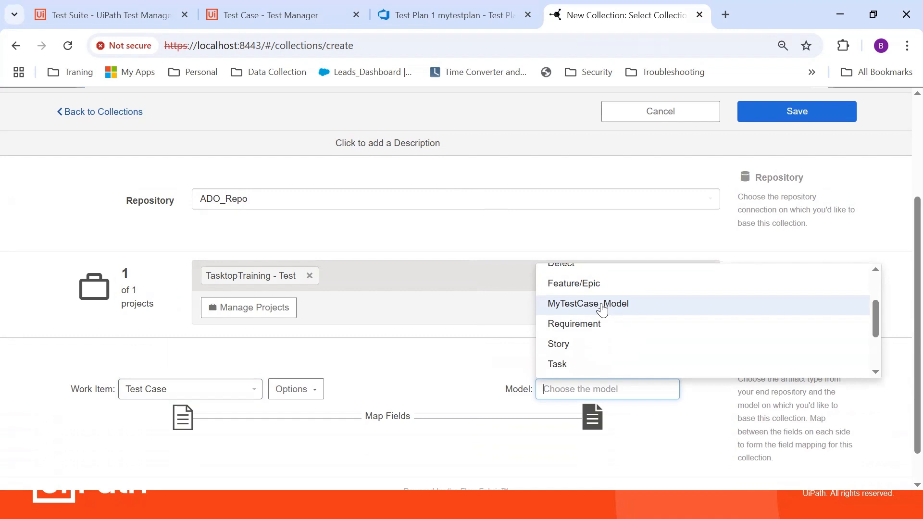
{"action": "left_click", "coordinate": [602, 310]}
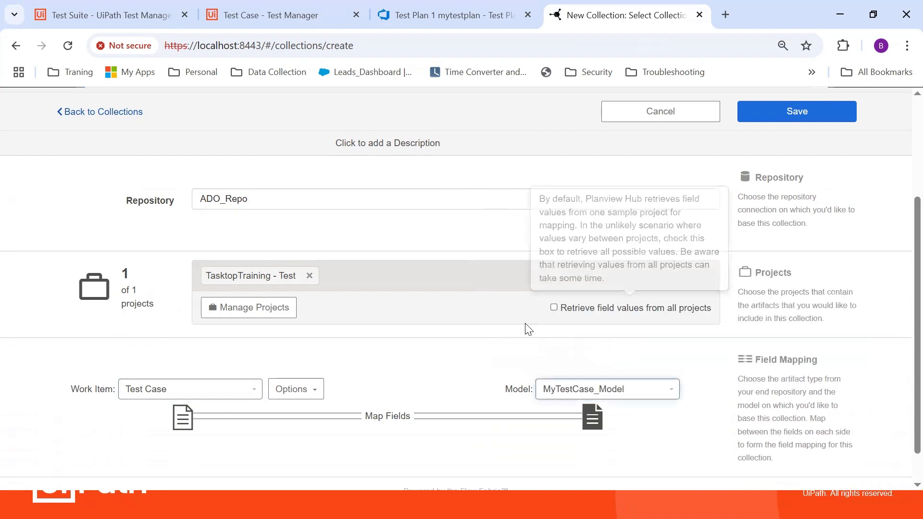
{"action": "left_click", "coordinate": [810, 116]}
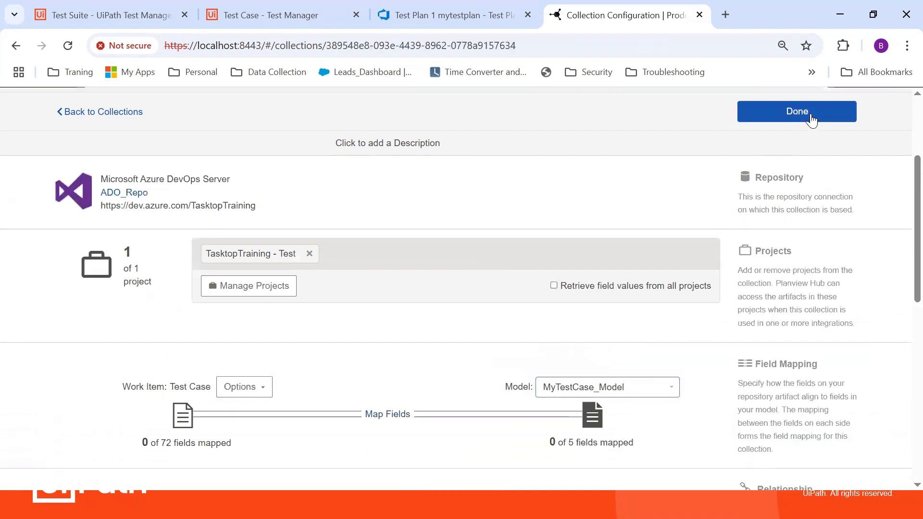
Step: Open the collection's field mapping and review the planned M_Title and M_Description mappings to ADO in the Notepad notes
{"action": "scroll", "coordinate": [695, 181], "scroll_direction": "down", "scroll_amount": 2}
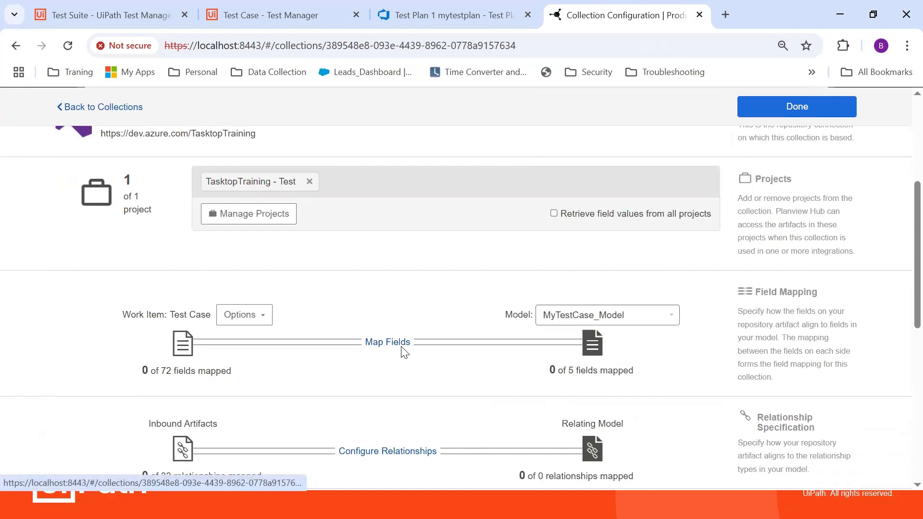
{"action": "left_click", "coordinate": [388, 343]}
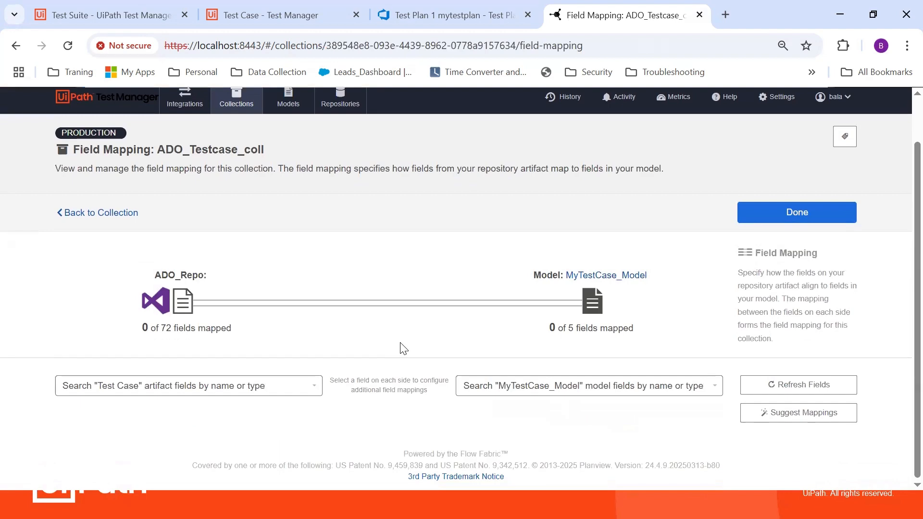
{"action": "key", "text": "alt+Tab"}
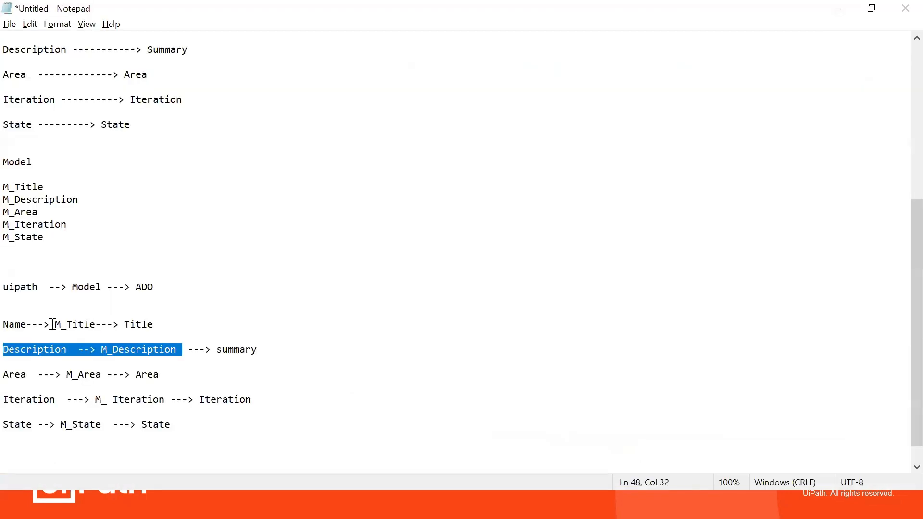
{"action": "left_click_drag", "start_coordinate": [52, 325], "coordinate": [160, 325]}
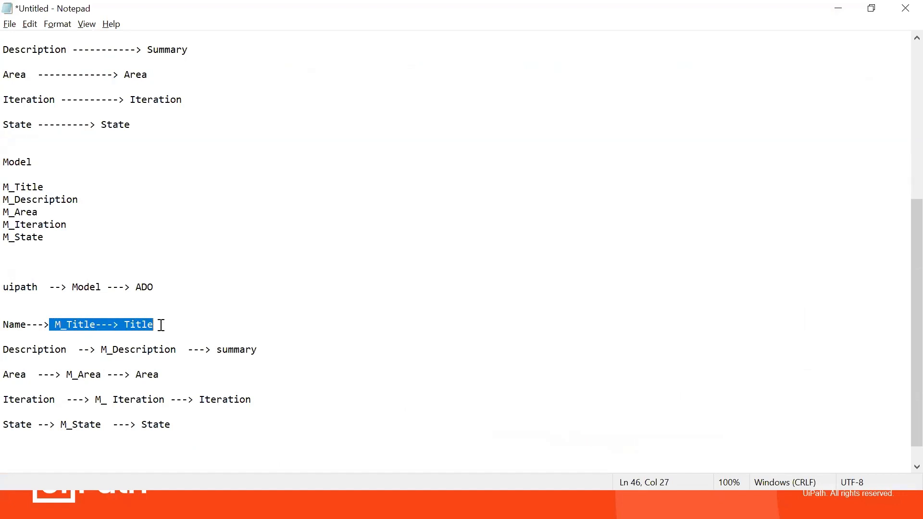
{"action": "left_click_drag", "start_coordinate": [101, 349], "coordinate": [260, 350]}
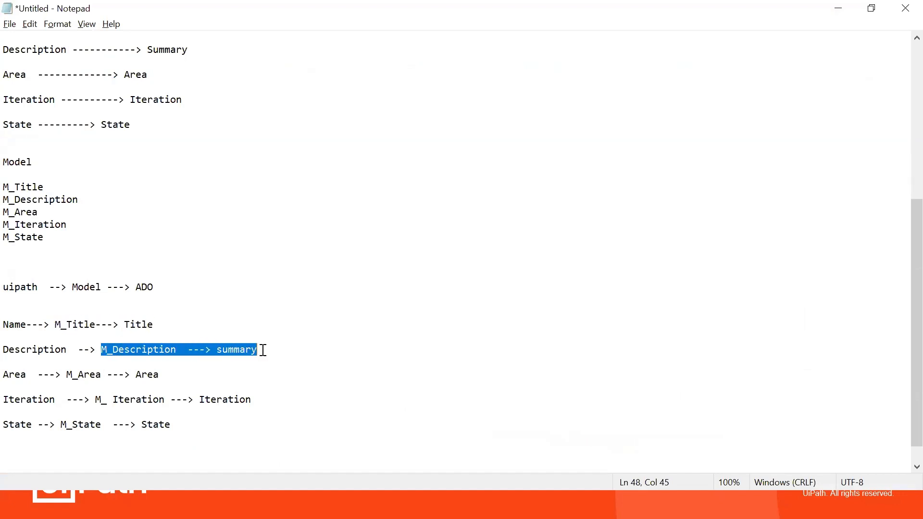
{"action": "key", "text": "alt+Tab"}
Step: Connect the Test Case field Title to the model field M_Title in the collection's field mapping
{"action": "left_click", "coordinate": [596, 386]}
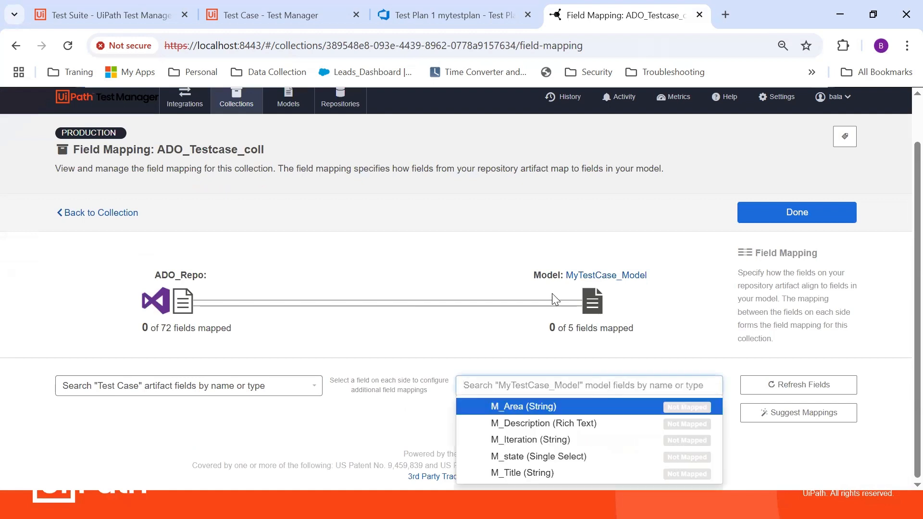
{"action": "left_click", "coordinate": [548, 473]}
{"action": "scroll", "coordinate": [289, 361], "scroll_direction": "down", "scroll_amount": 1}
{"action": "left_click", "coordinate": [279, 334]}
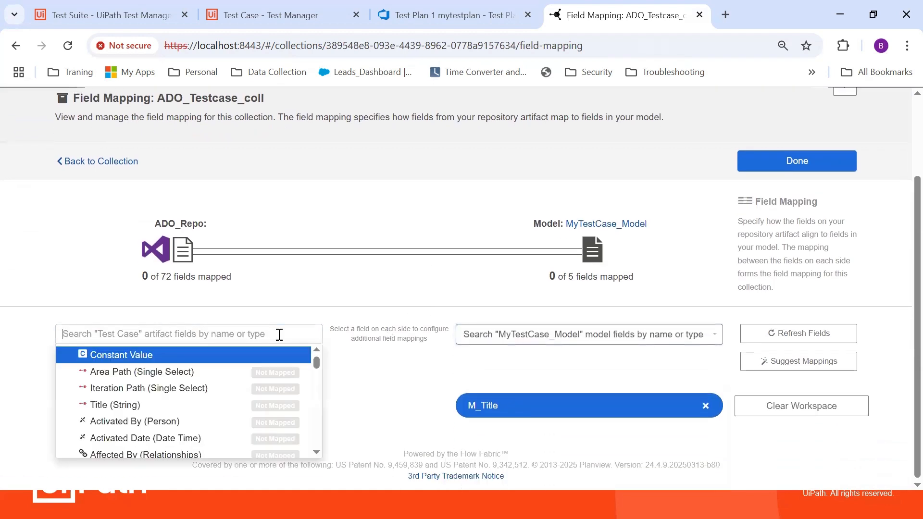
{"action": "left_click", "coordinate": [144, 406]}
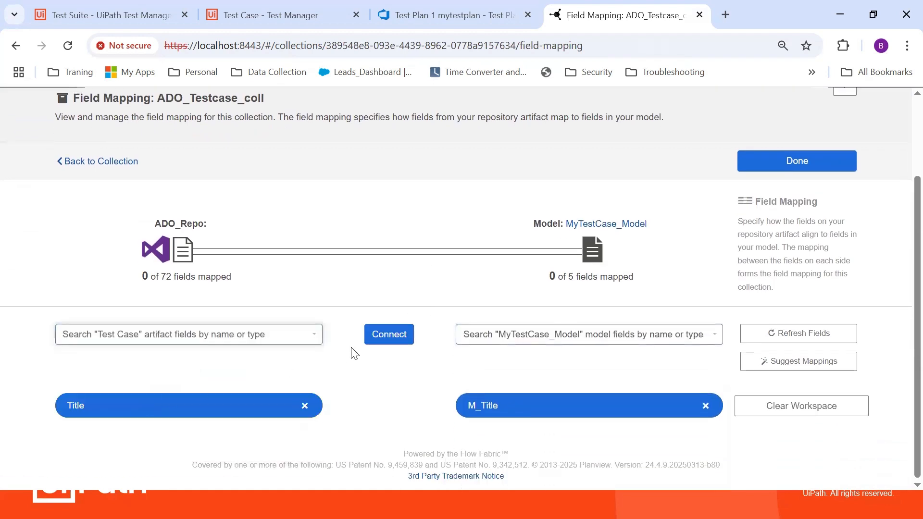
{"action": "left_click", "coordinate": [389, 334]}
Step: Choose M_Description as the next model field to map and open the list of Test Case fields
{"action": "scroll", "coordinate": [587, 288], "scroll_direction": "down", "scroll_amount": 1}
{"action": "left_click", "coordinate": [541, 311]}
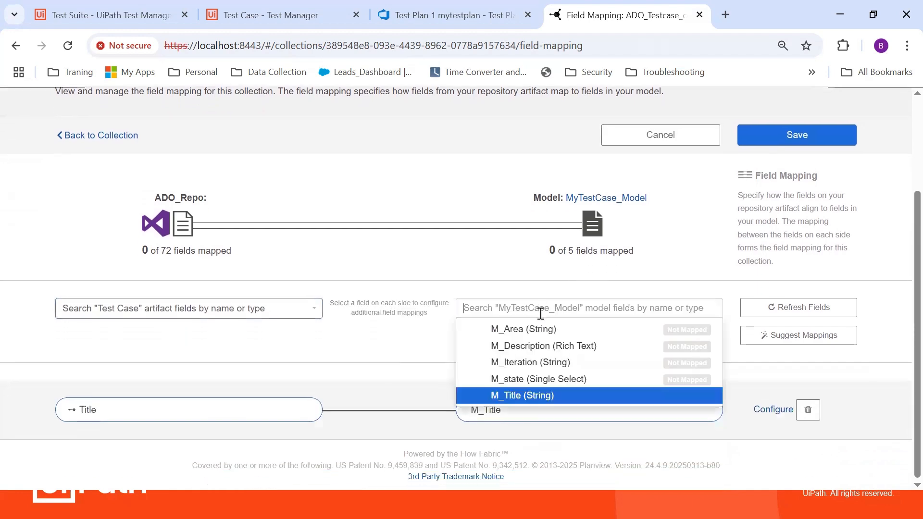
{"action": "left_click", "coordinate": [548, 346]}
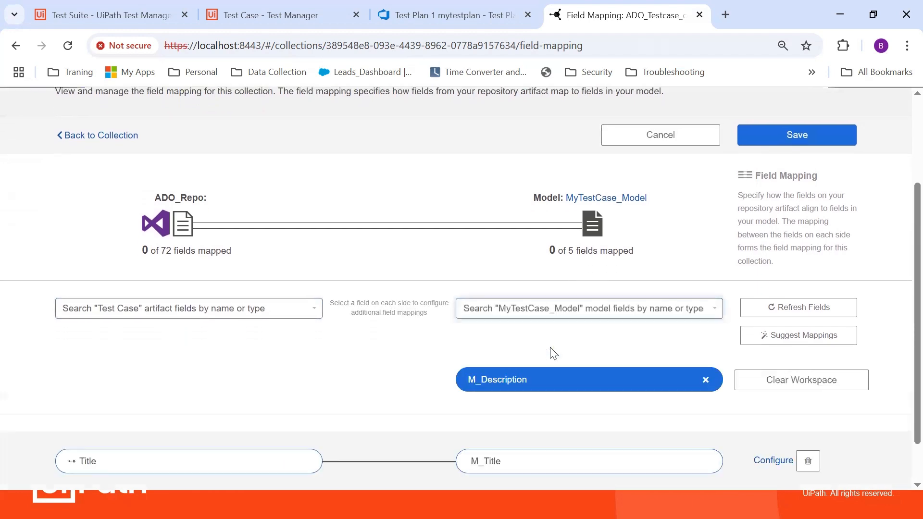
{"action": "left_click", "coordinate": [201, 313]}
{"action": "type", "text": "s"}
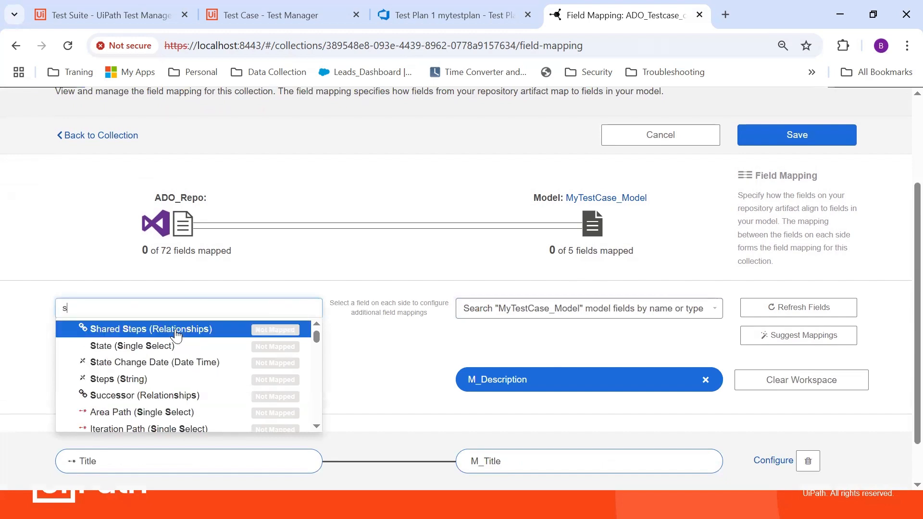
{"action": "type", "text": "umm"}
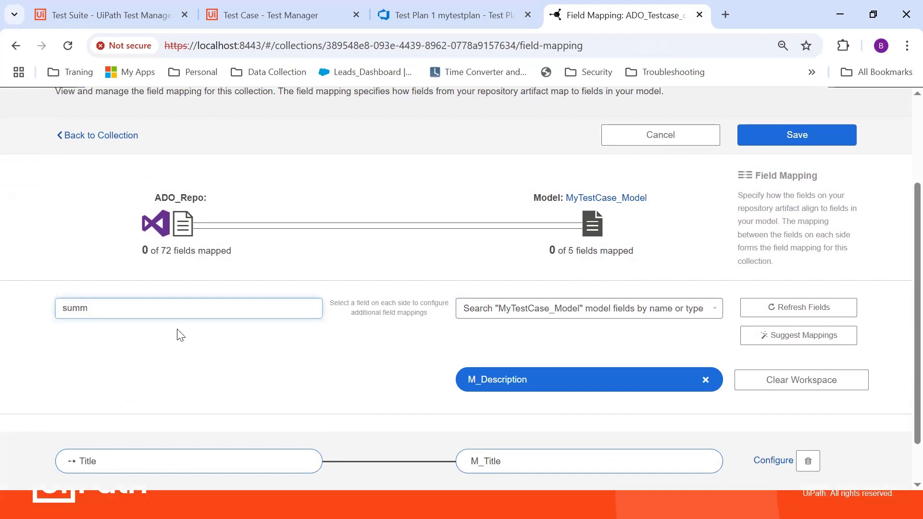
{"action": "key", "text": "BackSpace"}
{"action": "key", "text": "BackSpace"}
{"action": "key", "text": "BackSpace"}
{"action": "key", "text": "BackSpace"}
Step: Find the Test Case field Description and connect it to M_Description
{"action": "type", "text": "des"}
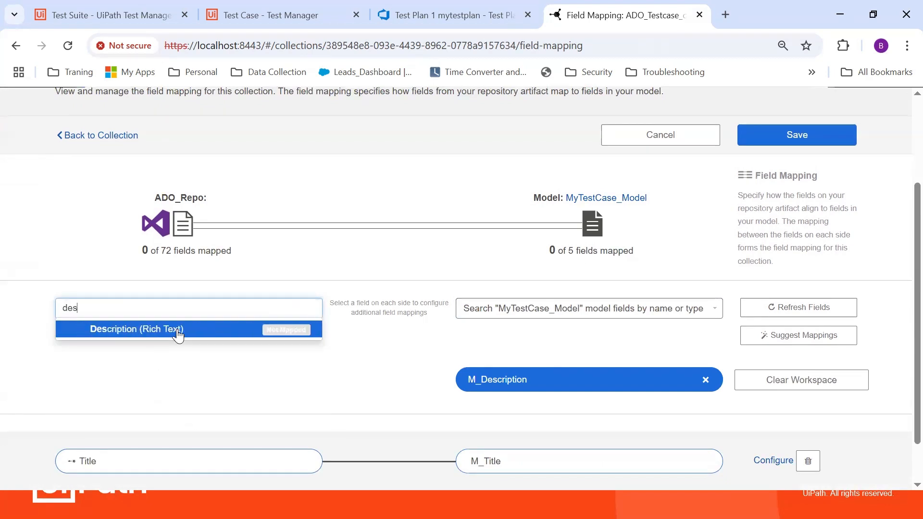
{"action": "left_click", "coordinate": [178, 332]}
{"action": "left_click", "coordinate": [397, 309]}
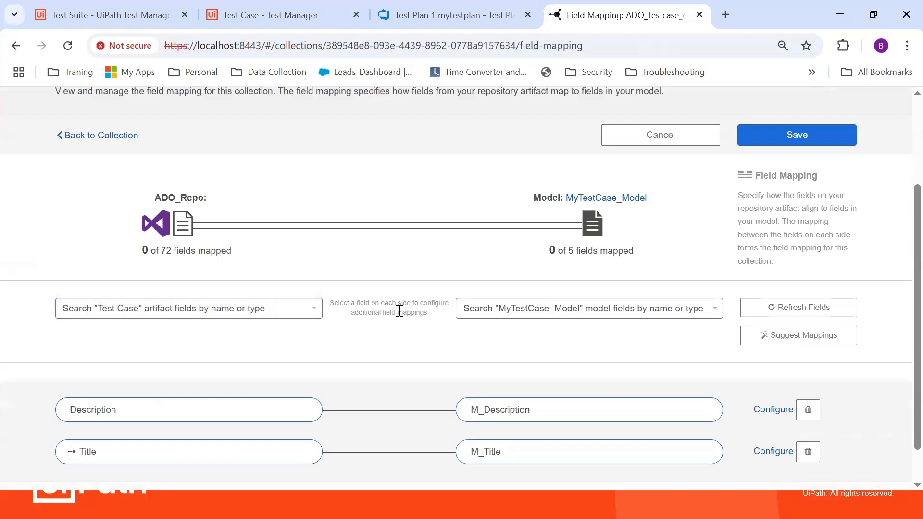
Step: Map the Test Case field Area Path to the model field M_Area
{"action": "scroll", "coordinate": [399, 313], "scroll_direction": "down", "scroll_amount": 1}
{"action": "left_click", "coordinate": [558, 266]}
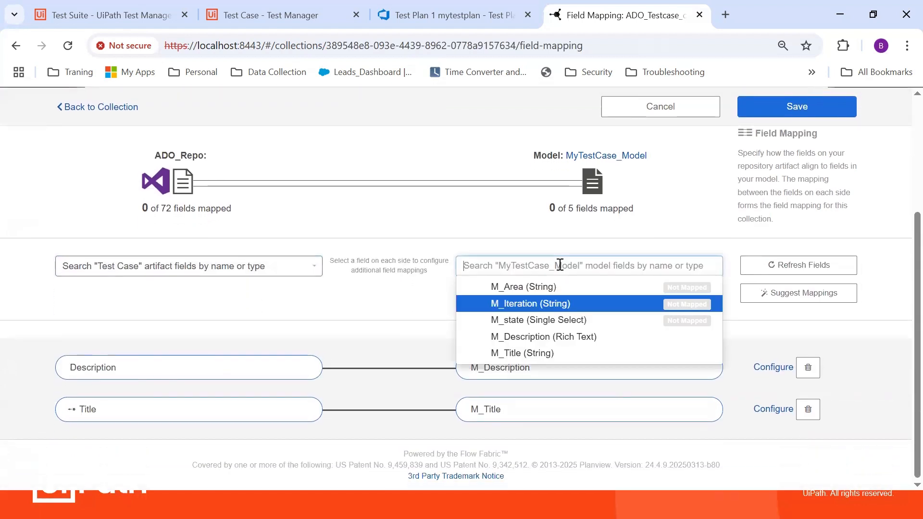
{"action": "left_click", "coordinate": [541, 285]}
{"action": "left_click", "coordinate": [313, 266]}
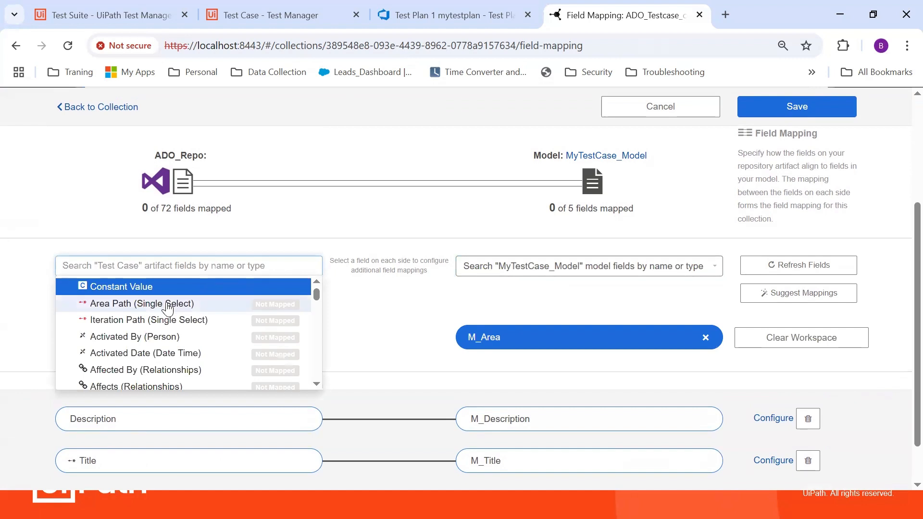
{"action": "left_click", "coordinate": [167, 308]}
{"action": "left_click", "coordinate": [401, 272]}
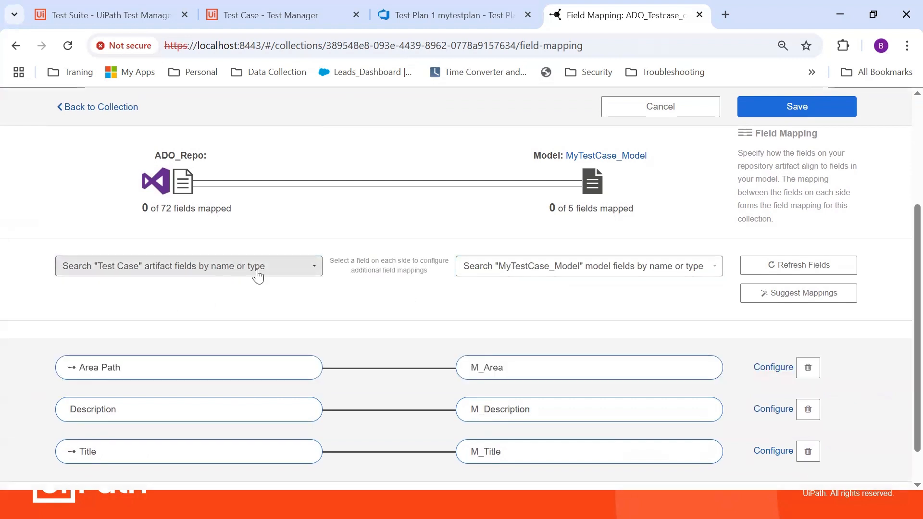
Step: Map the Test Case field Iteration Path to the model field M_Iteration
{"action": "left_click", "coordinate": [519, 267]}
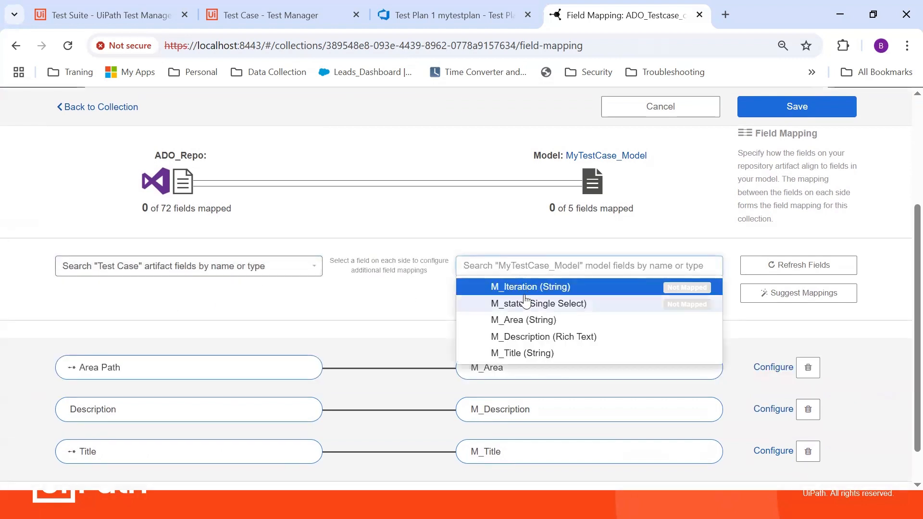
{"action": "left_click", "coordinate": [529, 287]}
{"action": "left_click", "coordinate": [299, 270]}
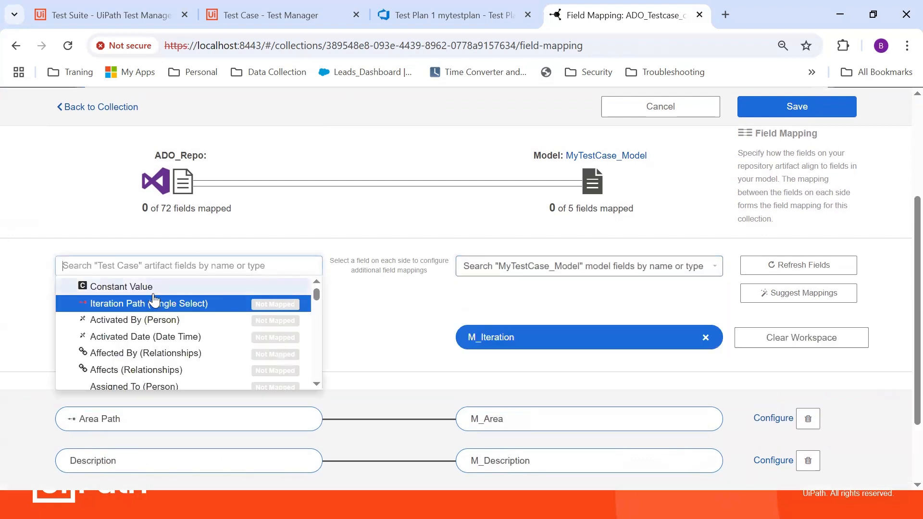
{"action": "left_click", "coordinate": [154, 303]}
{"action": "left_click", "coordinate": [392, 266]}
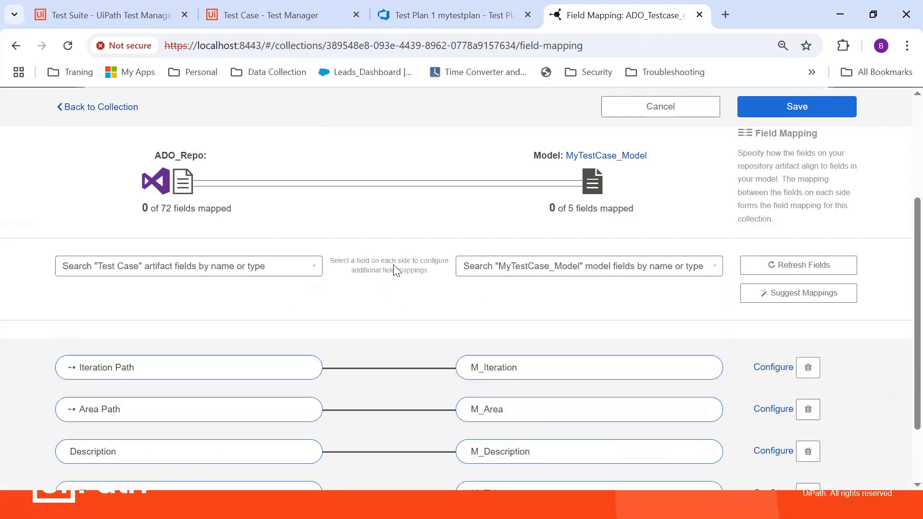
Step: Map the Test Case field State to the model field M_state
{"action": "left_click", "coordinate": [550, 265]}
{"action": "left_click", "coordinate": [549, 287]}
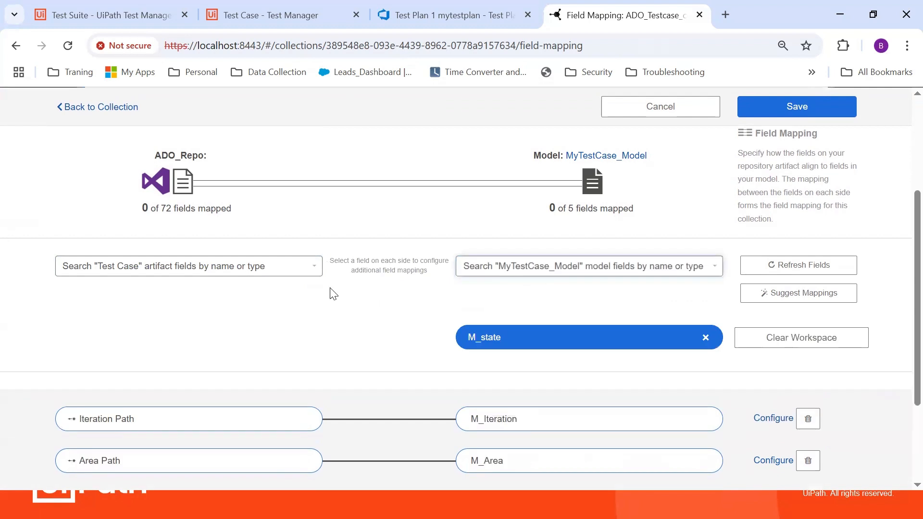
{"action": "left_click", "coordinate": [250, 267]}
{"action": "type", "text": "sta"}
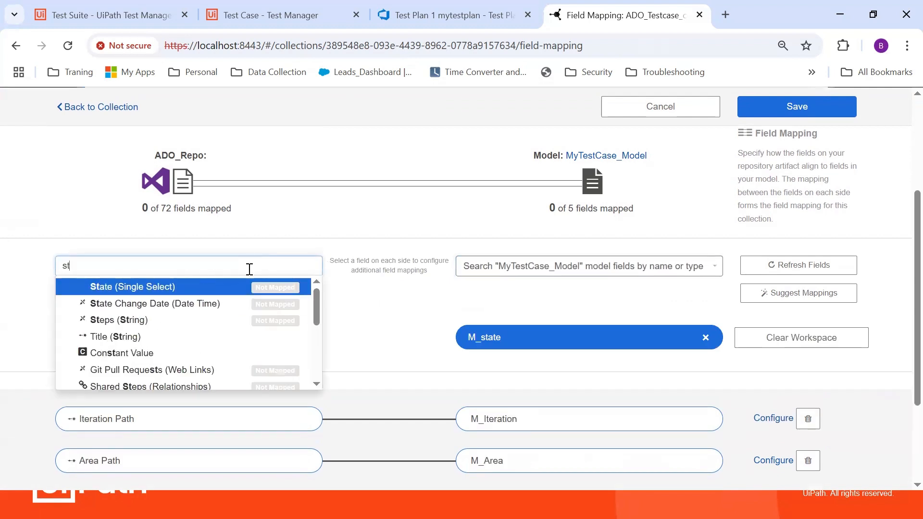
{"action": "left_click", "coordinate": [174, 287]}
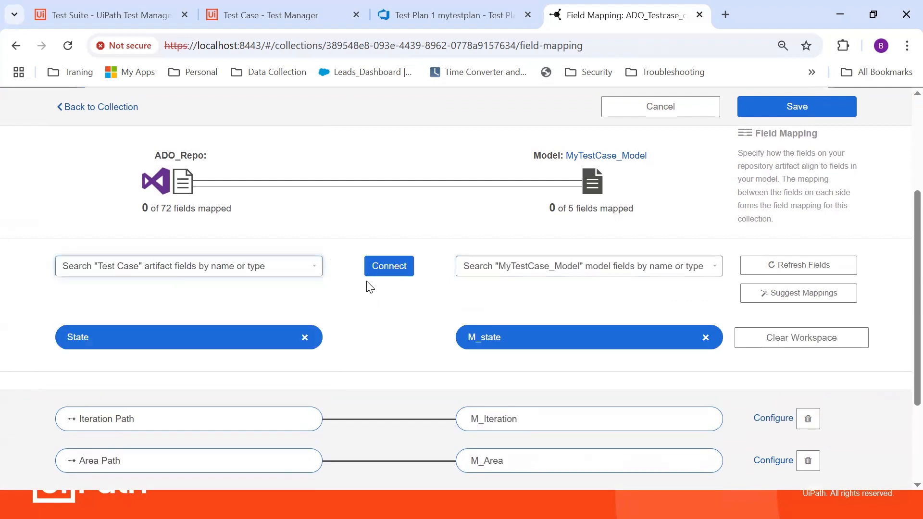
{"action": "left_click", "coordinate": [406, 274]}
Step: Open the configuration of the State to M_state mapping and connect the Design value on both sides
{"action": "scroll", "coordinate": [721, 313], "scroll_direction": "down", "scroll_amount": 2}
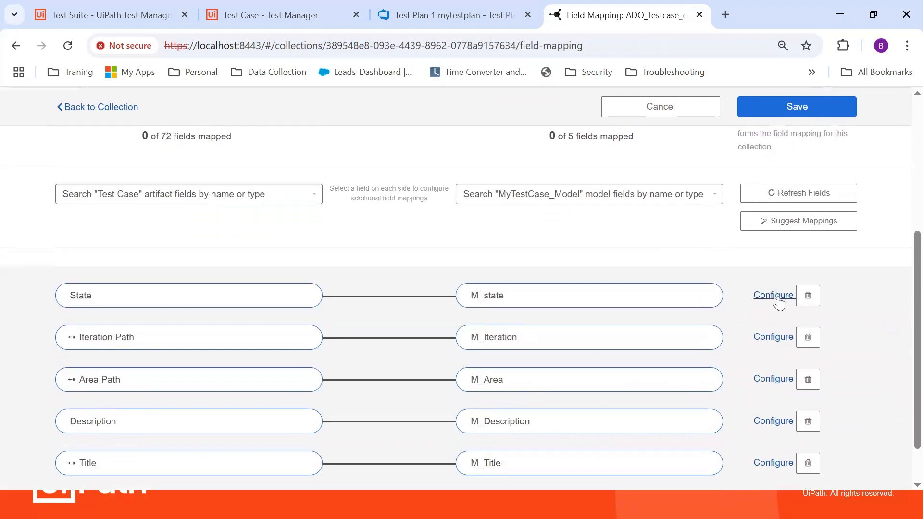
{"action": "left_click", "coordinate": [777, 299]}
{"action": "scroll", "coordinate": [721, 319], "scroll_direction": "down", "scroll_amount": 5}
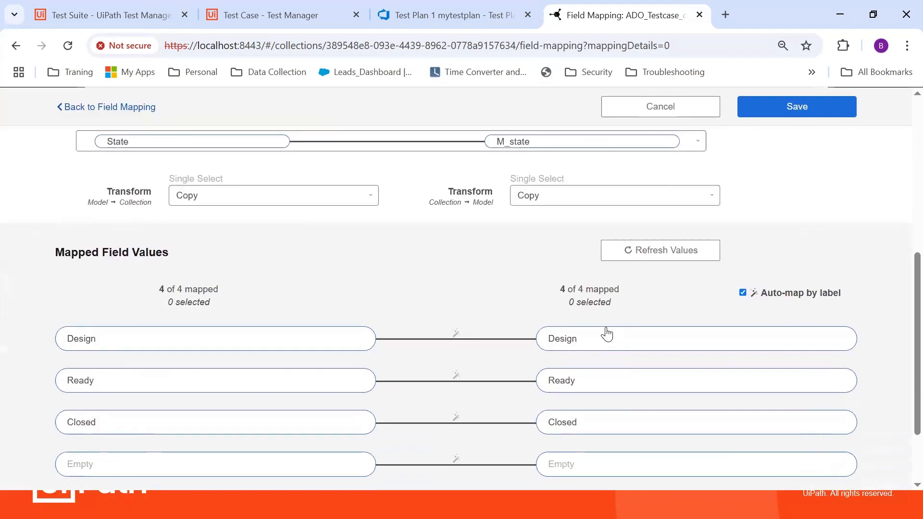
{"action": "scroll", "coordinate": [351, 258], "scroll_direction": "down", "scroll_amount": 3}
{"action": "left_click", "coordinate": [313, 255]}
{"action": "left_click", "coordinate": [573, 254]}
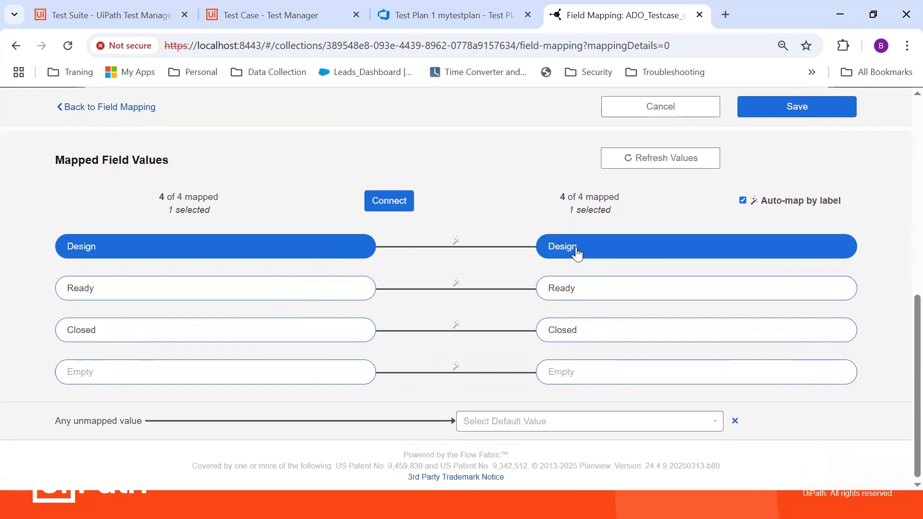
{"action": "left_click", "coordinate": [394, 206]}
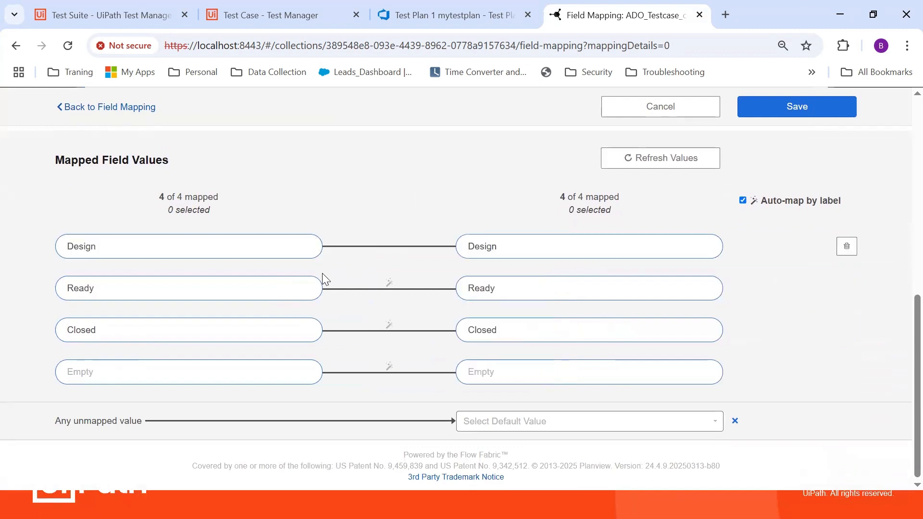
Step: Connect the Ready and Closed state values to their matching model values
{"action": "left_click", "coordinate": [289, 289]}
{"action": "left_click", "coordinate": [485, 289]}
{"action": "left_click", "coordinate": [387, 202]}
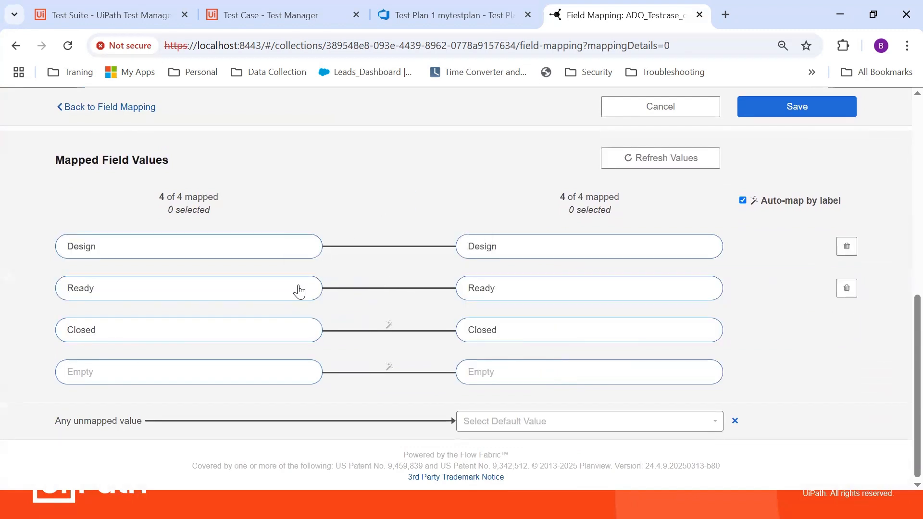
{"action": "left_click", "coordinate": [282, 332]}
{"action": "left_click", "coordinate": [485, 331]}
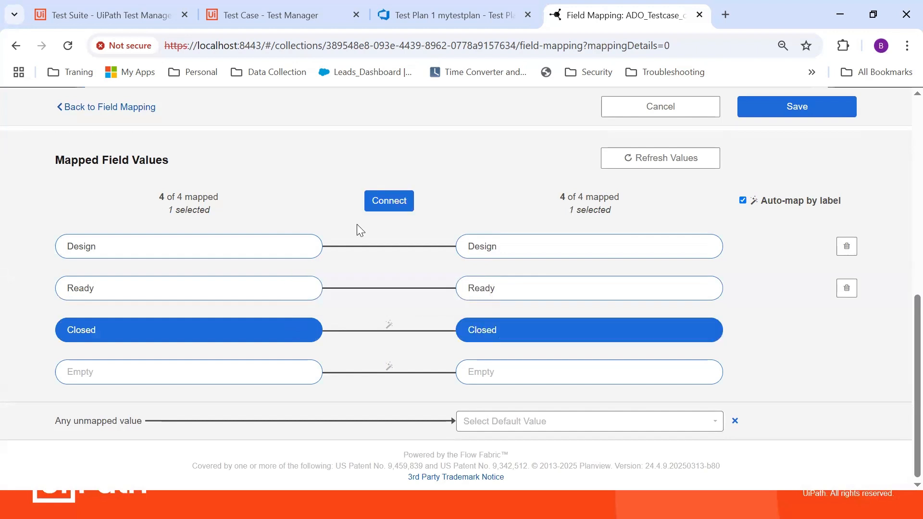
{"action": "left_click", "coordinate": [379, 209]}
Step: Connect the Empty state value to the model's Empty value, save the mapping, and return to the field mapping overview
{"action": "left_click", "coordinate": [260, 371]}
{"action": "left_click", "coordinate": [478, 373]}
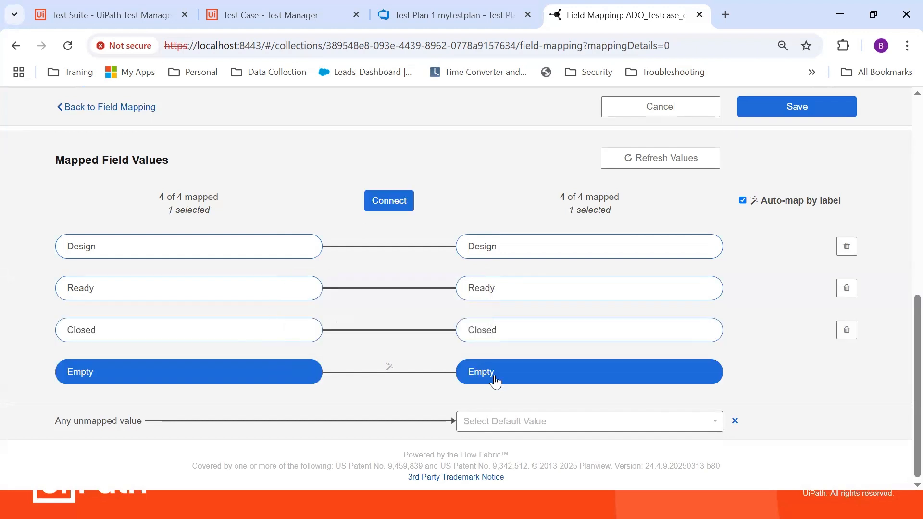
{"action": "left_click", "coordinate": [398, 207]}
{"action": "left_click", "coordinate": [824, 112]}
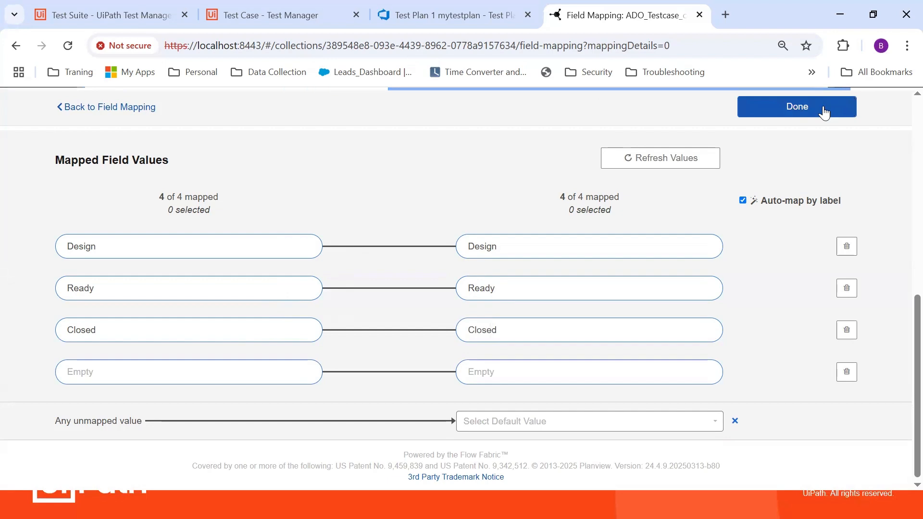
{"action": "left_click", "coordinate": [823, 112]}
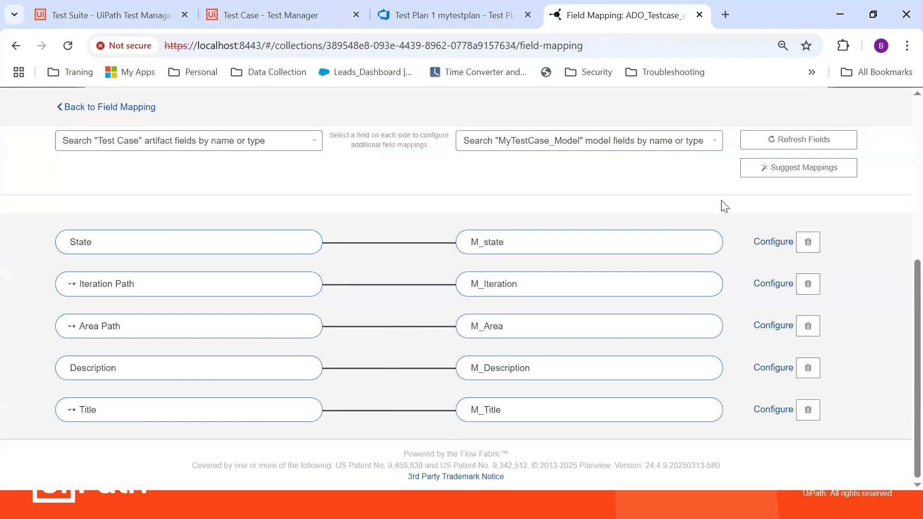
Step: Open the collections overview and check the ADO and UiPath test case collections with their assigned models
{"action": "scroll", "coordinate": [721, 207], "scroll_direction": "up", "scroll_amount": 5}
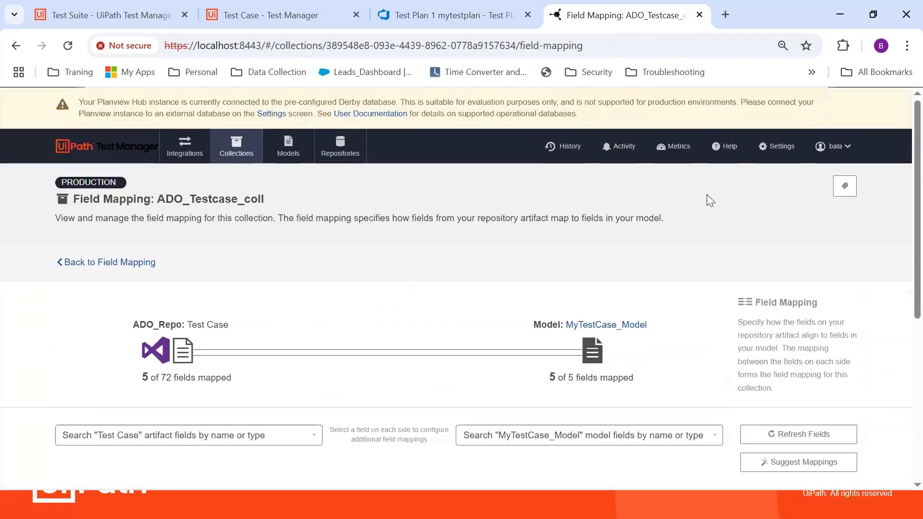
{"action": "left_click", "coordinate": [236, 146]}
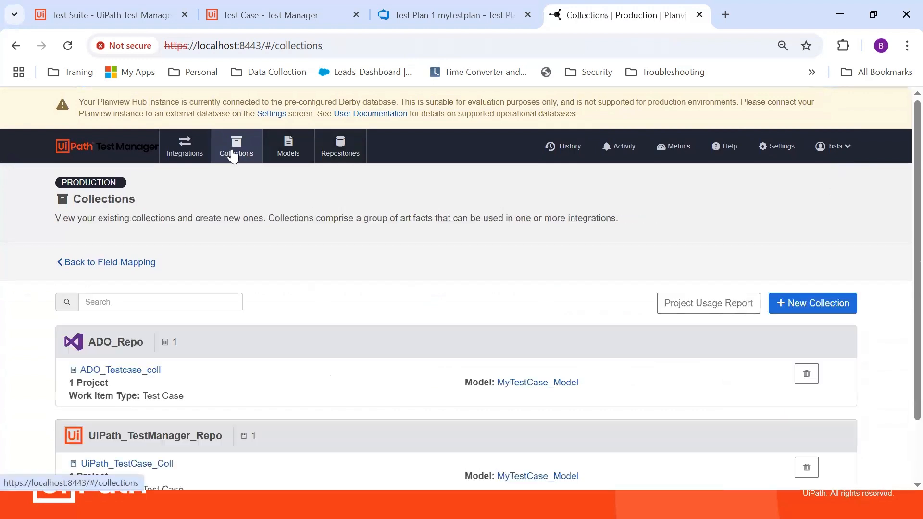
{"action": "scroll", "coordinate": [339, 287], "scroll_direction": "down", "scroll_amount": 2}
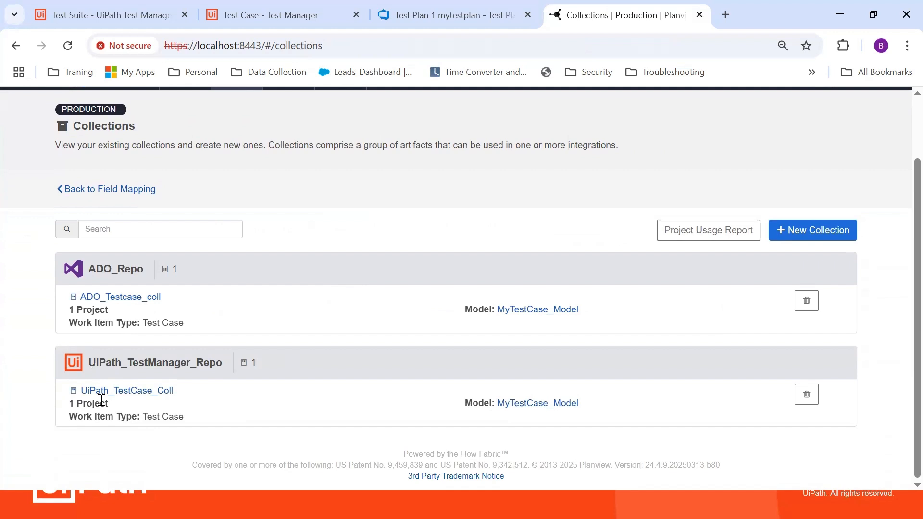
{"action": "scroll", "coordinate": [309, 230], "scroll_direction": "up", "scroll_amount": 2}
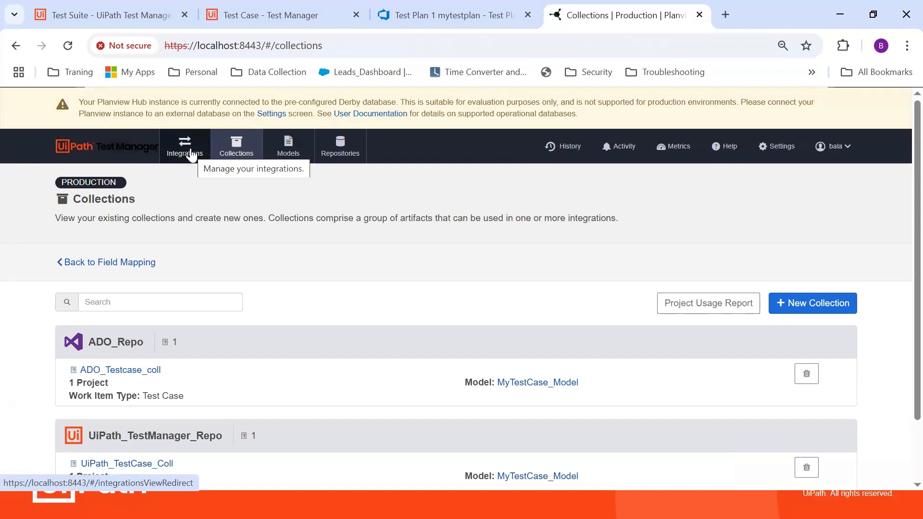
Step: Show the integrations as a list and start creating a new integration
{"action": "left_click", "coordinate": [191, 154]}
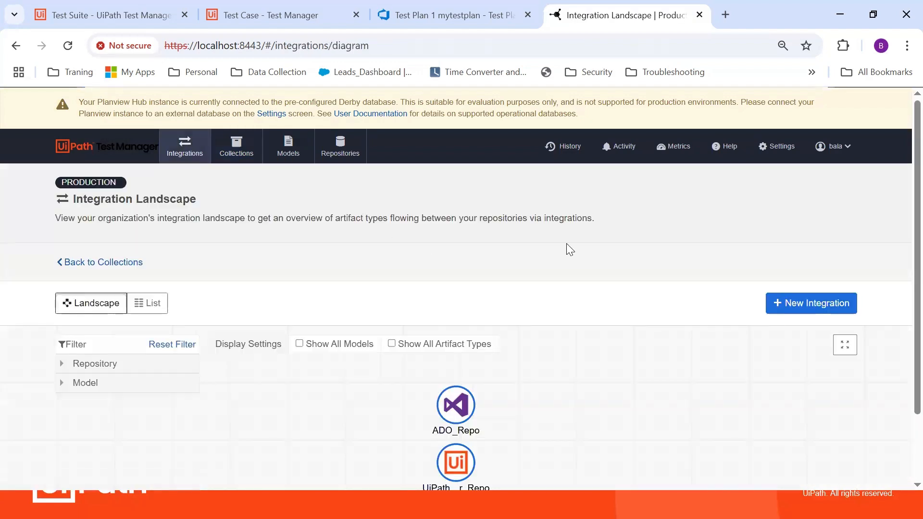
{"action": "scroll", "coordinate": [567, 245], "scroll_direction": "down", "scroll_amount": 2}
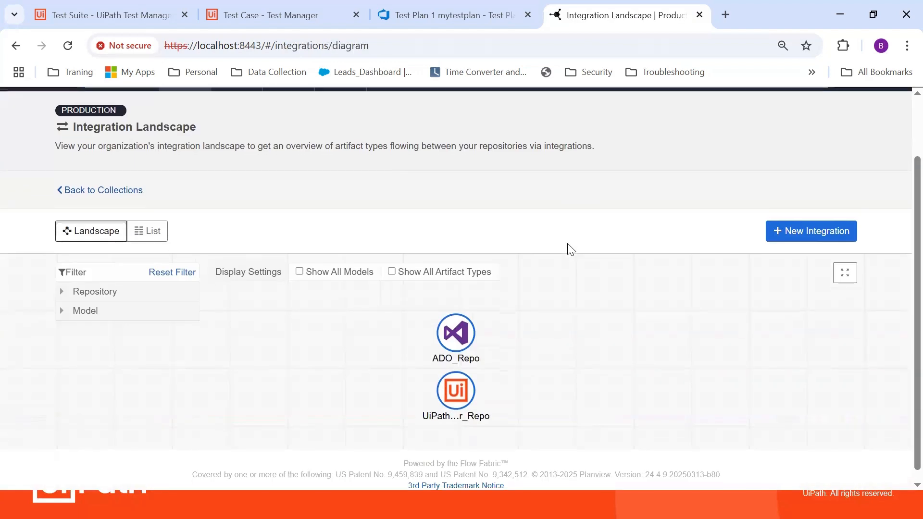
{"action": "left_click", "coordinate": [146, 232]}
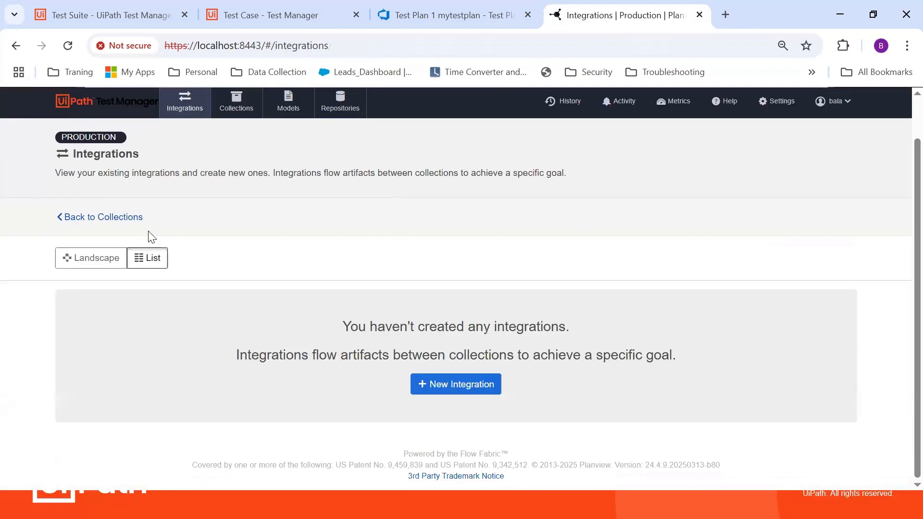
{"action": "left_click", "coordinate": [447, 399]}
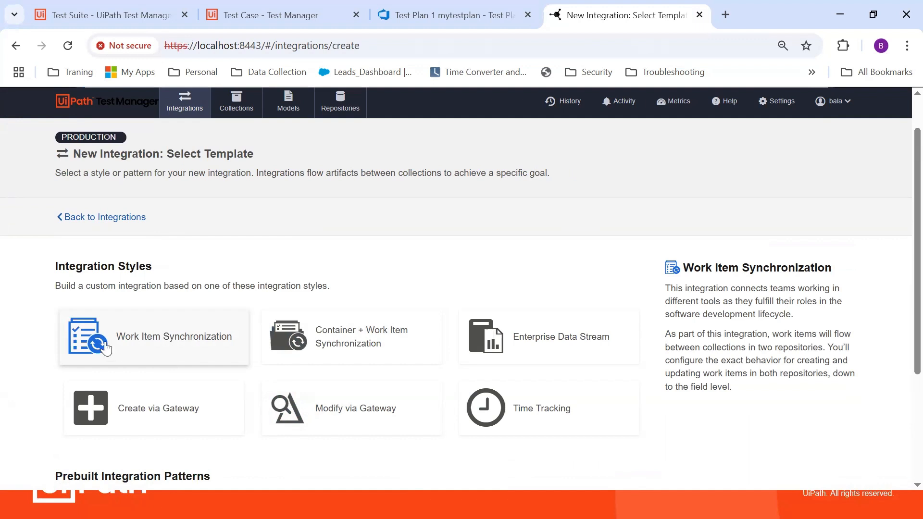
Step: Choose the Work Item Synchronization style for the new integration and name it UiPath_ADO_TestCase_Integration
{"action": "left_click", "coordinate": [167, 339]}
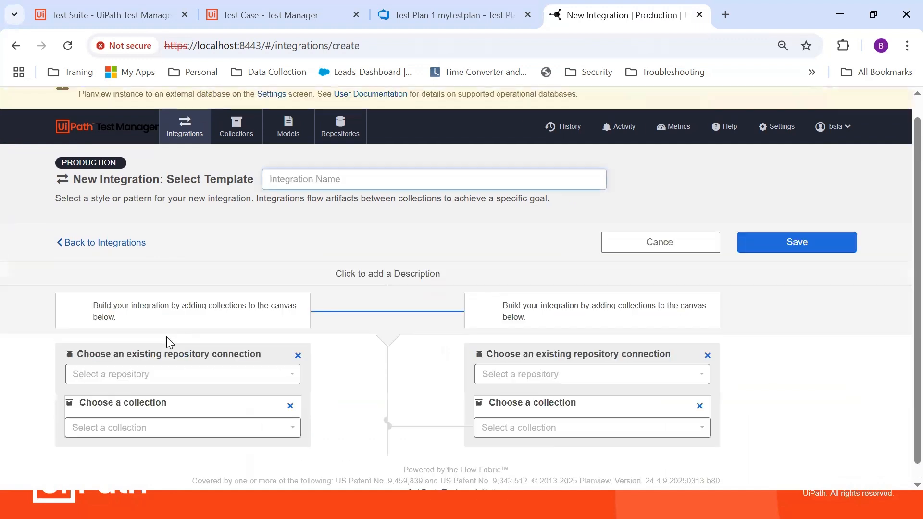
{"action": "scroll", "coordinate": [264, 263], "scroll_direction": "down", "scroll_amount": 1}
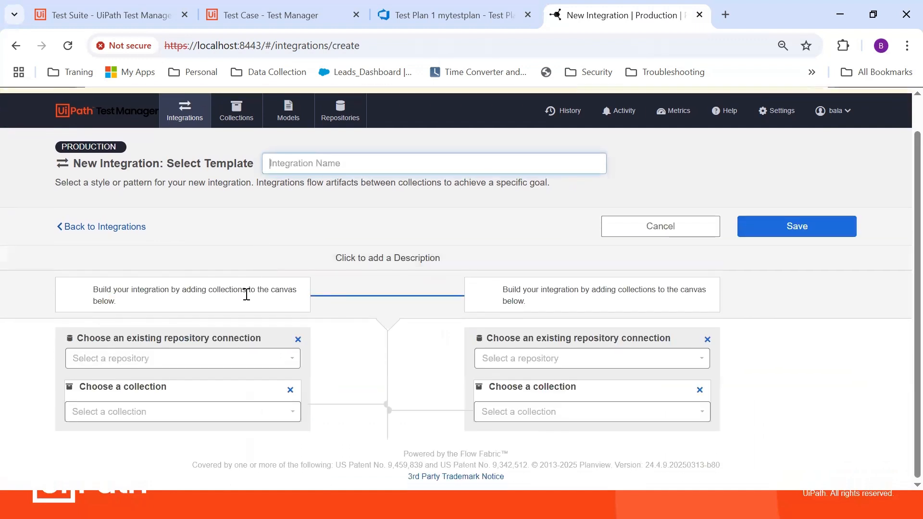
{"action": "left_click", "coordinate": [332, 165]}
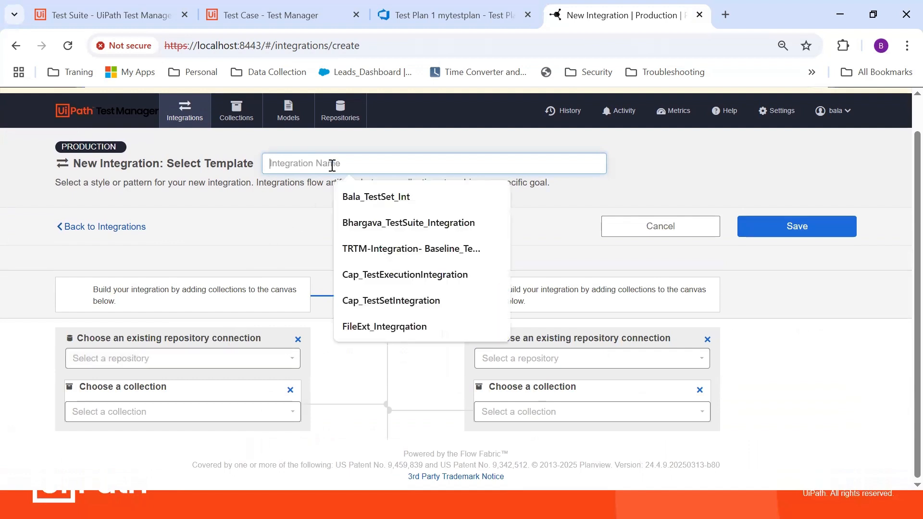
{"action": "type", "text": "Ui"}
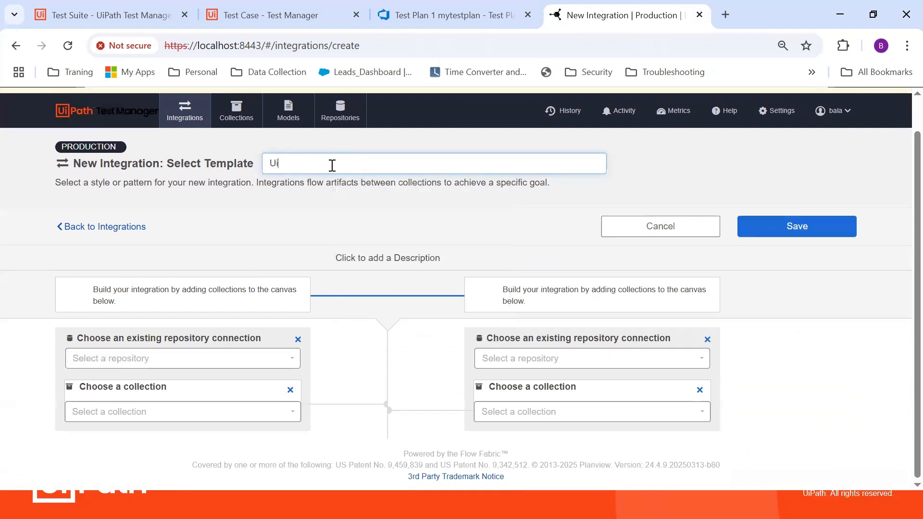
{"action": "type", "text": "Path_ADO_TestCase_Integration"}
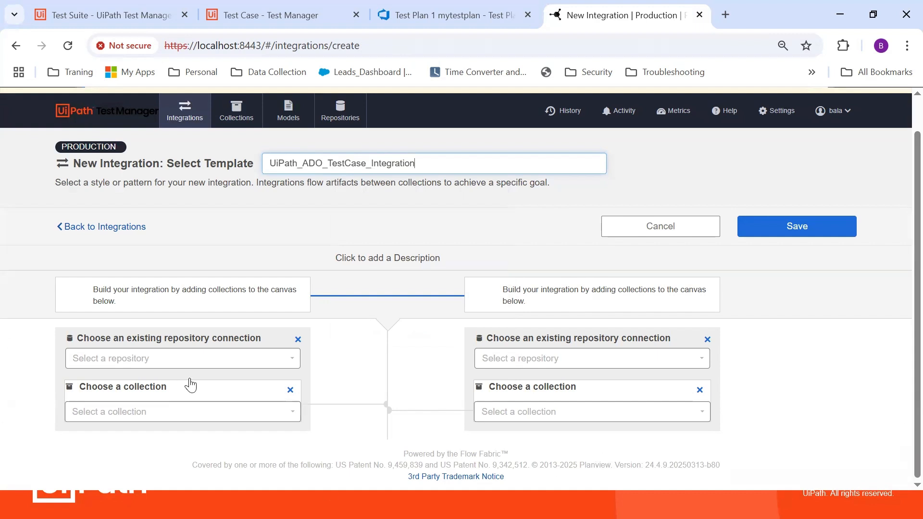
Step: Connect UiPath_TestManager_Repo as the integration's first repository and ADO_Repo as its second
{"action": "left_click", "coordinate": [241, 361]}
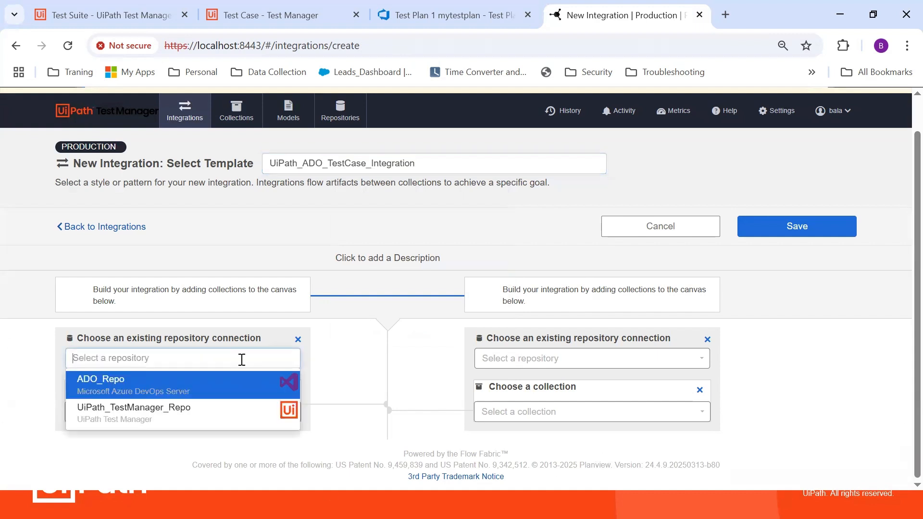
{"action": "left_click", "coordinate": [163, 423]}
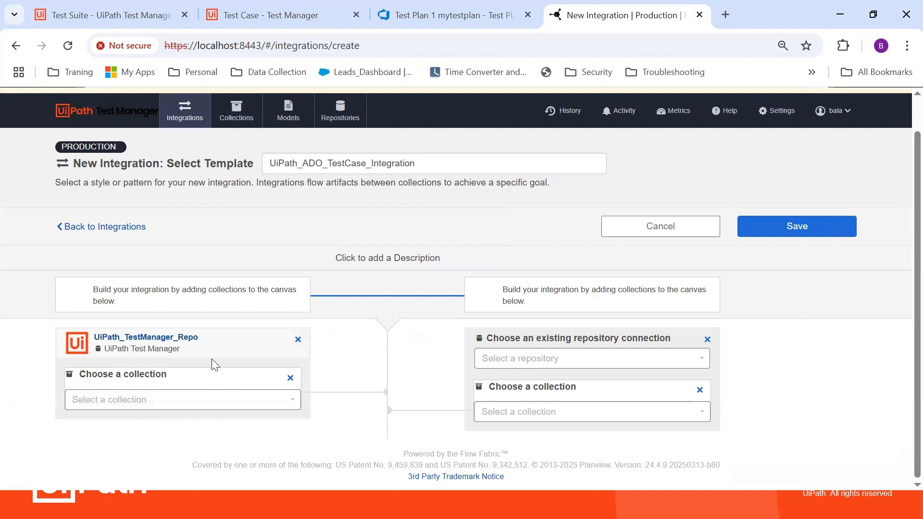
{"action": "left_click", "coordinate": [562, 362]}
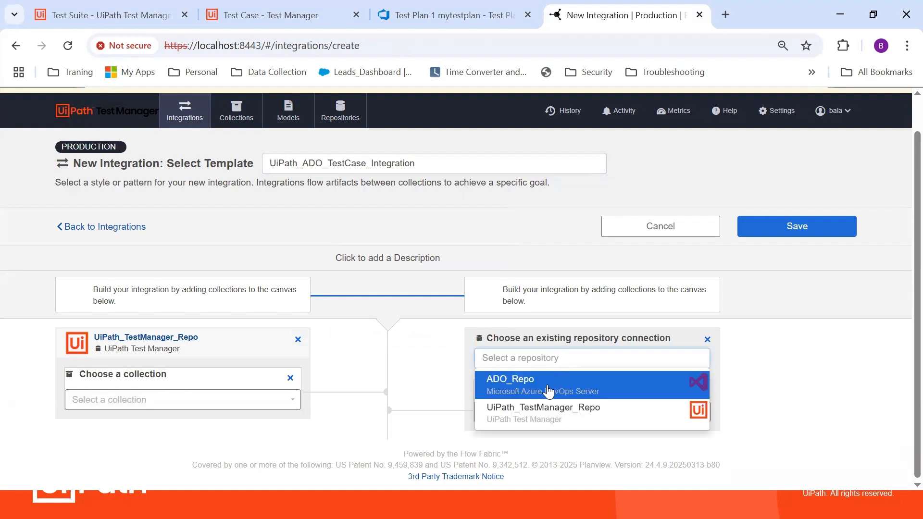
{"action": "left_click", "coordinate": [549, 389]}
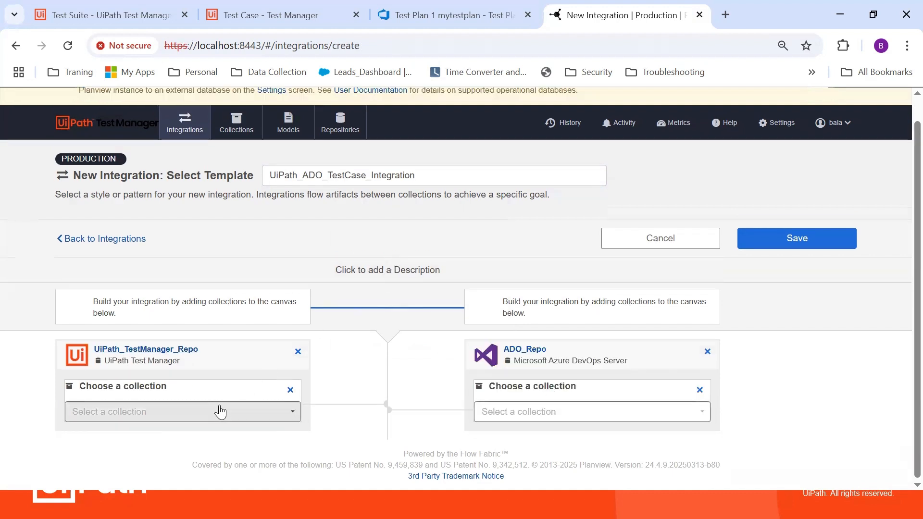
Step: Add the UiPath_TestCase_Coll and ADO_Testcase_coll collections under their repositories and save the integration
{"action": "left_click", "coordinate": [197, 413]}
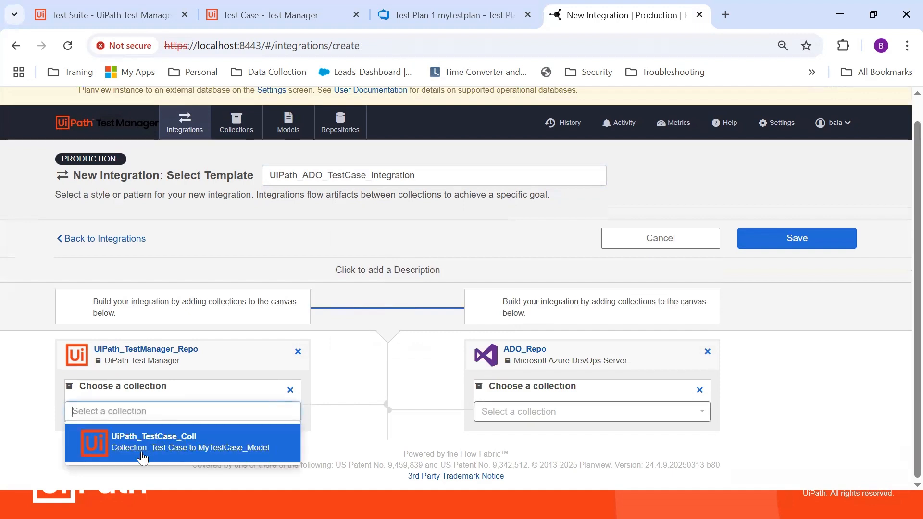
{"action": "left_click", "coordinate": [179, 444]}
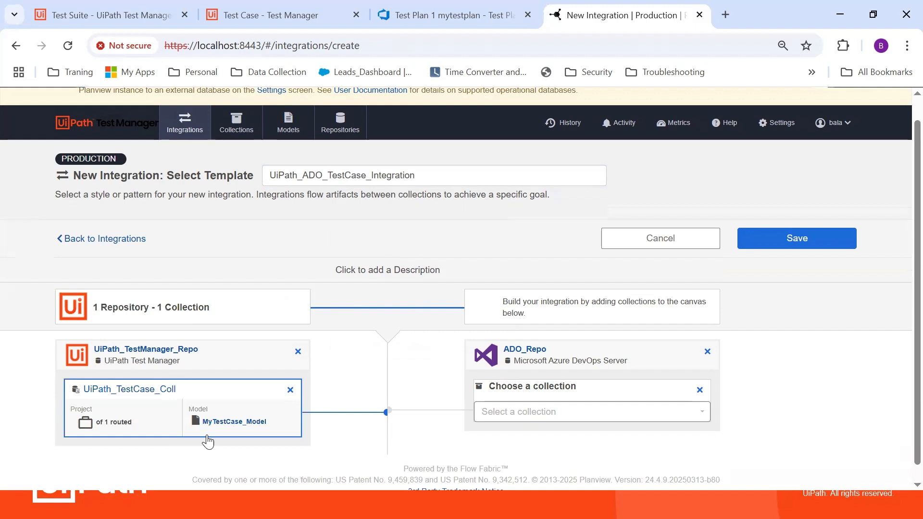
{"action": "left_click", "coordinate": [560, 414]}
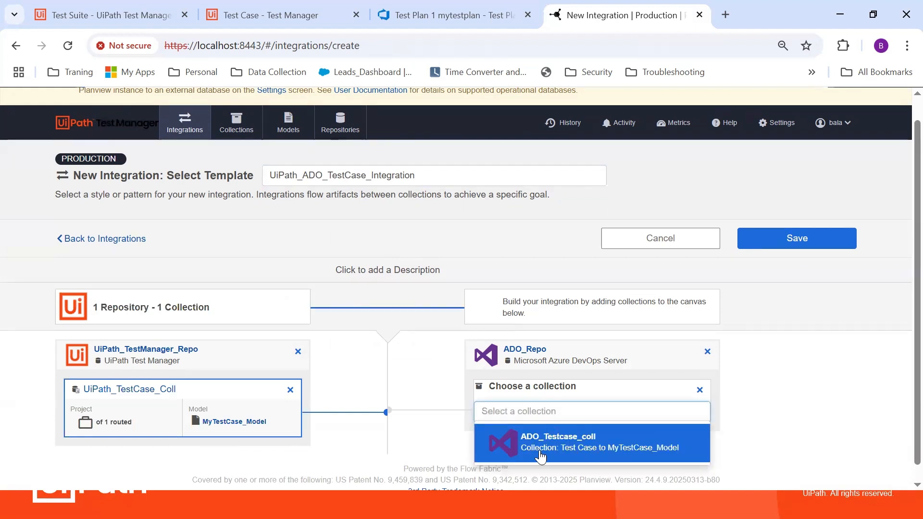
{"action": "left_click", "coordinate": [579, 449]}
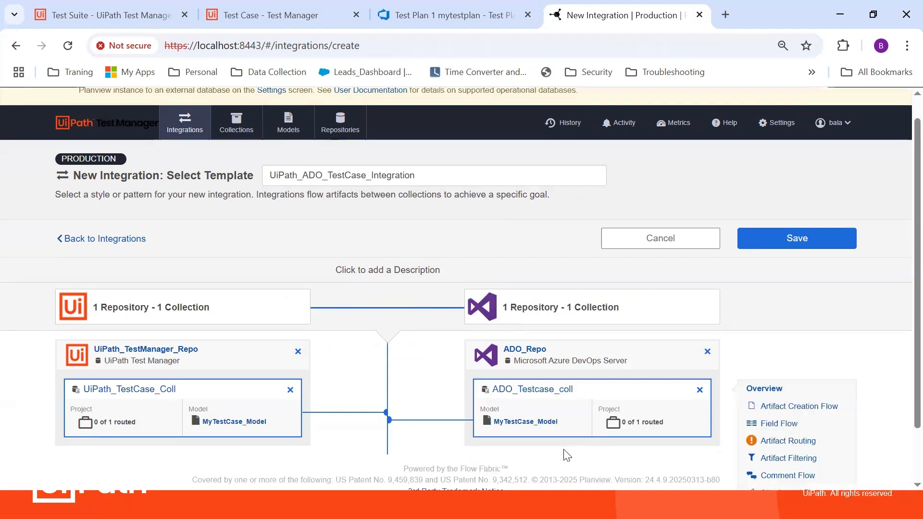
{"action": "left_click", "coordinate": [830, 246]}
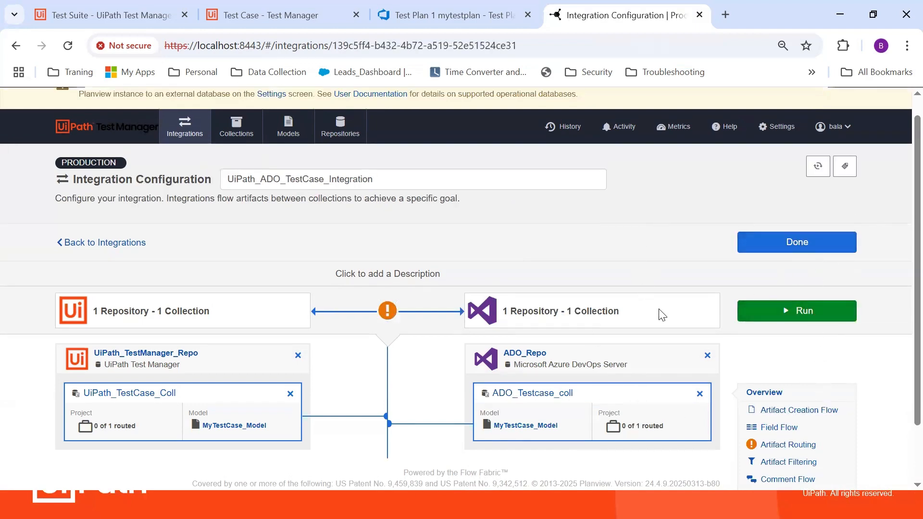
Step: Set the artifact creation flow to one-way creation from UiPath_TestCase_Coll to ADO_Testcase_coll and return to the integration configuration
{"action": "scroll", "coordinate": [683, 252], "scroll_direction": "down", "scroll_amount": 2}
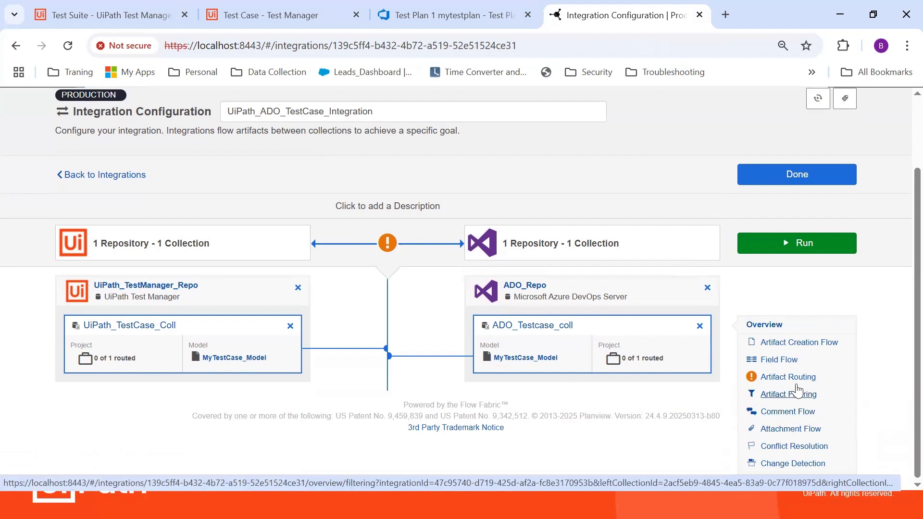
{"action": "left_click", "coordinate": [824, 343]}
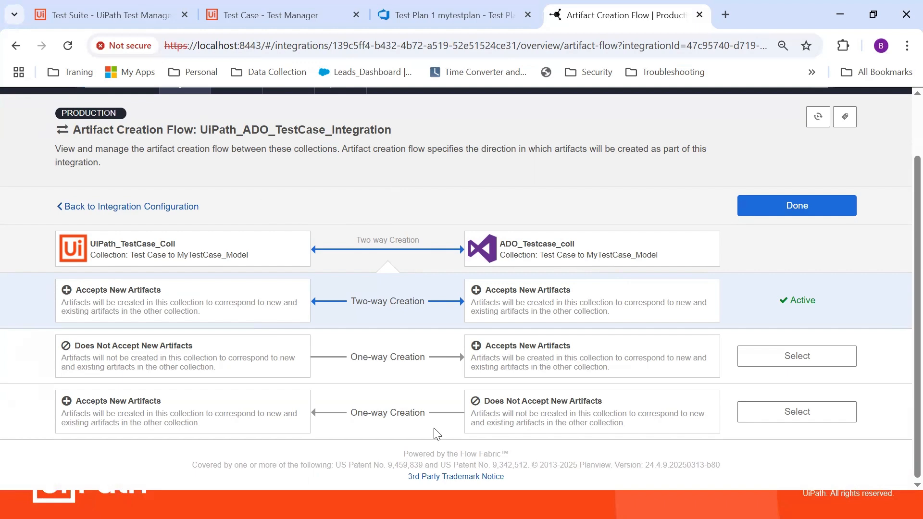
{"action": "key", "text": "alt+Tab"}
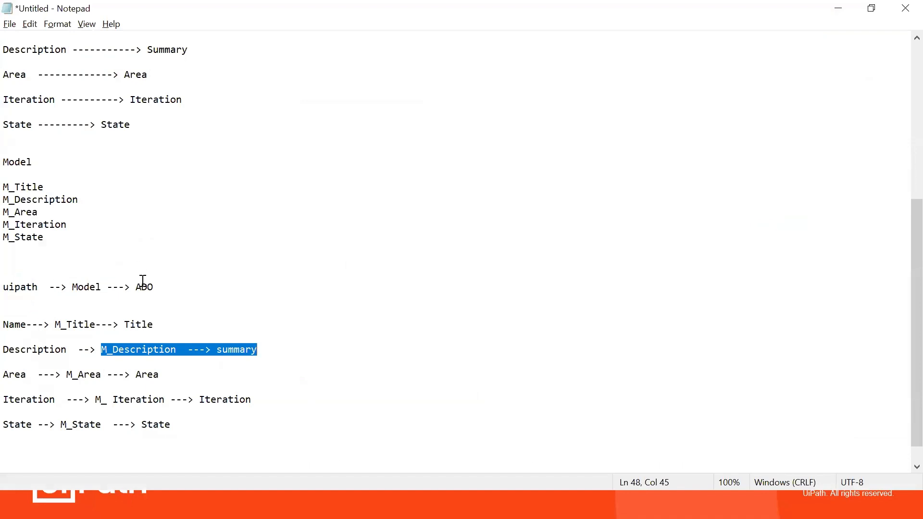
{"action": "key", "text": "alt+Tab"}
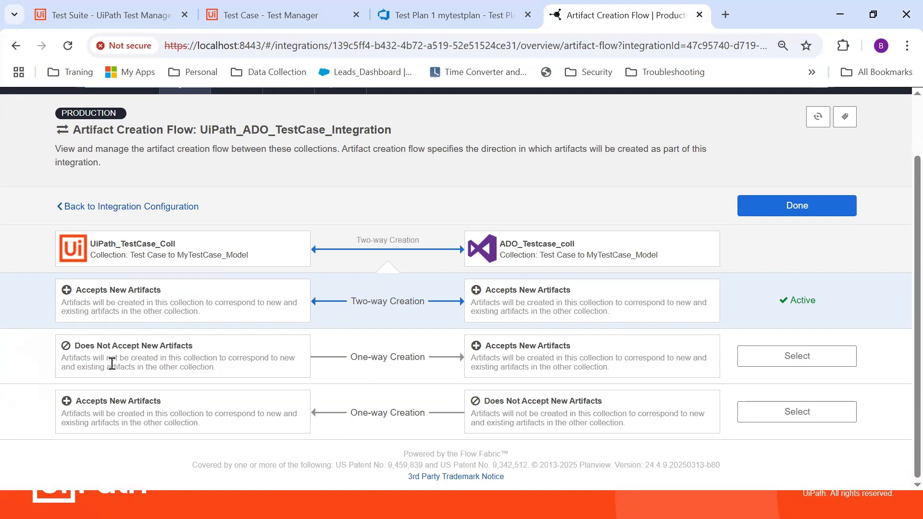
{"action": "left_click", "coordinate": [777, 361]}
{"action": "left_click", "coordinate": [798, 206]}
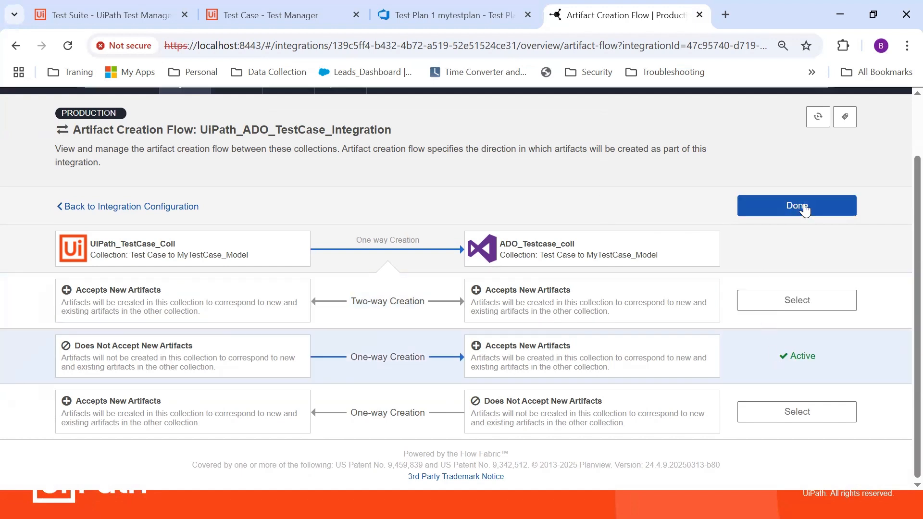
{"action": "left_click", "coordinate": [813, 212]}
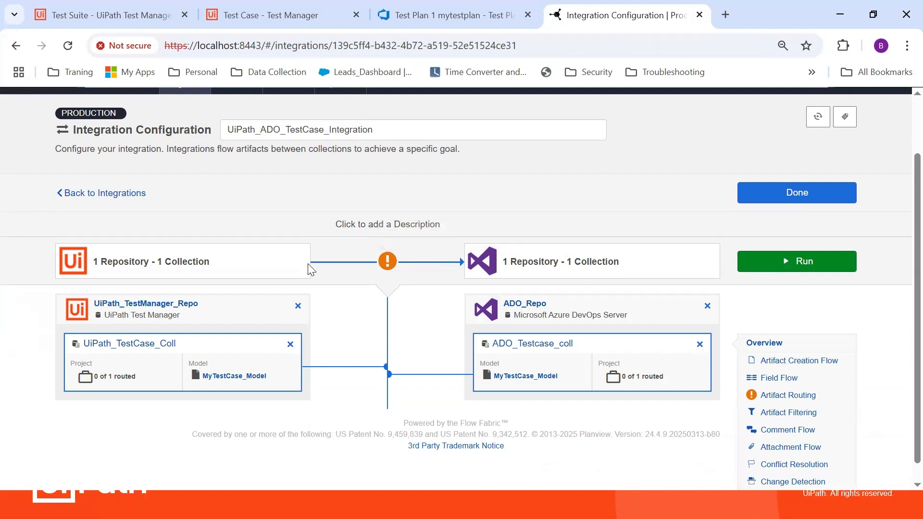
Step: Review the integration's default field flow between the UiPath, model and ADO fields, and return to the integration configuration
{"action": "mouse_move", "coordinate": [388, 262]}
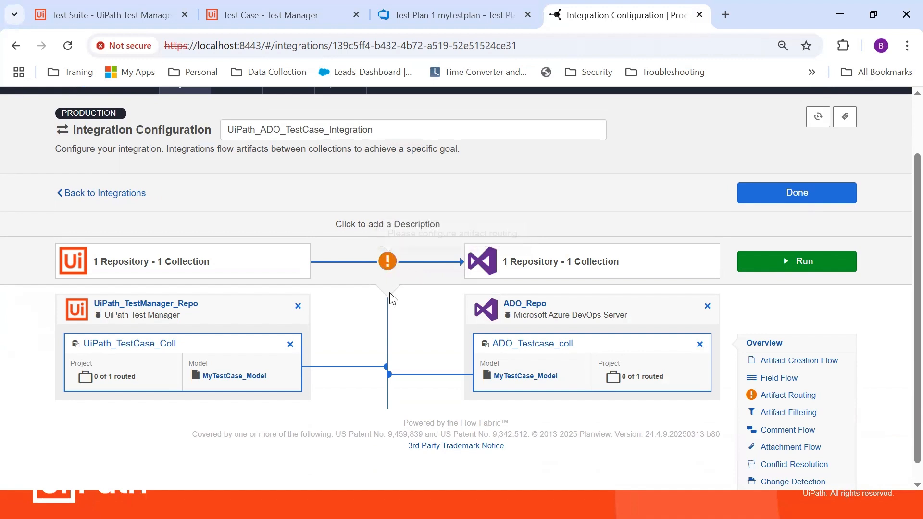
{"action": "left_click", "coordinate": [780, 378]}
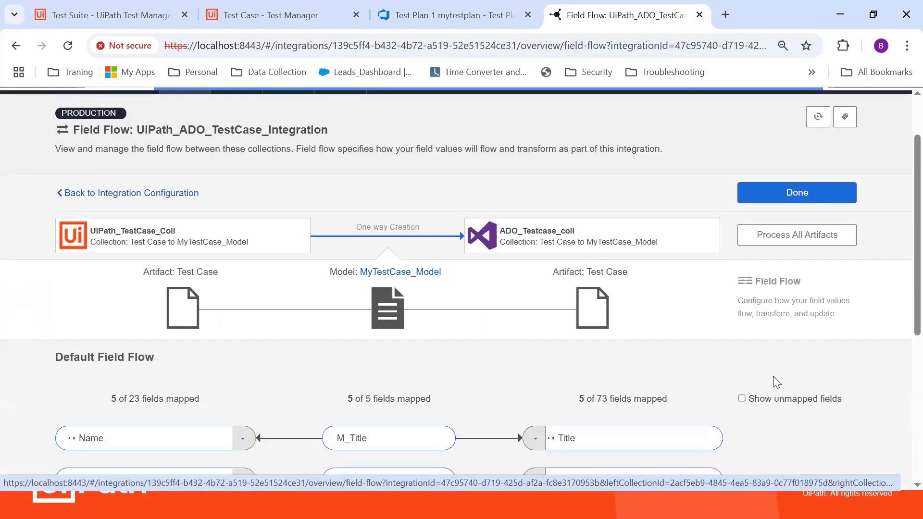
{"action": "scroll", "coordinate": [685, 310], "scroll_direction": "down", "scroll_amount": 1}
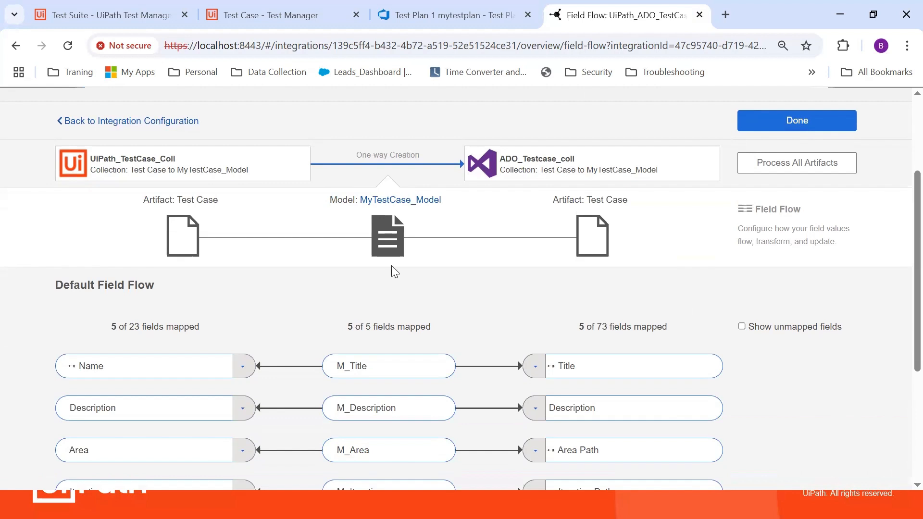
{"action": "scroll", "coordinate": [390, 265], "scroll_direction": "down", "scroll_amount": 2}
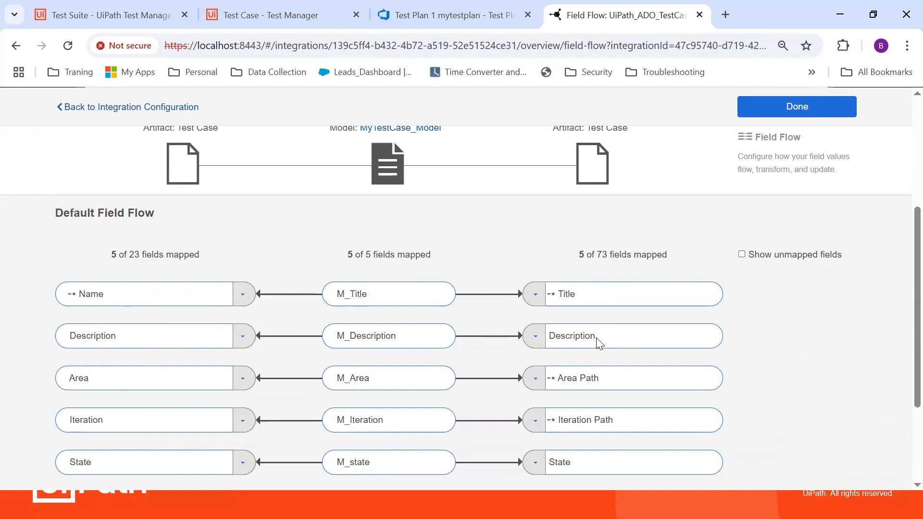
{"action": "scroll", "coordinate": [520, 323], "scroll_direction": "down", "scroll_amount": 1}
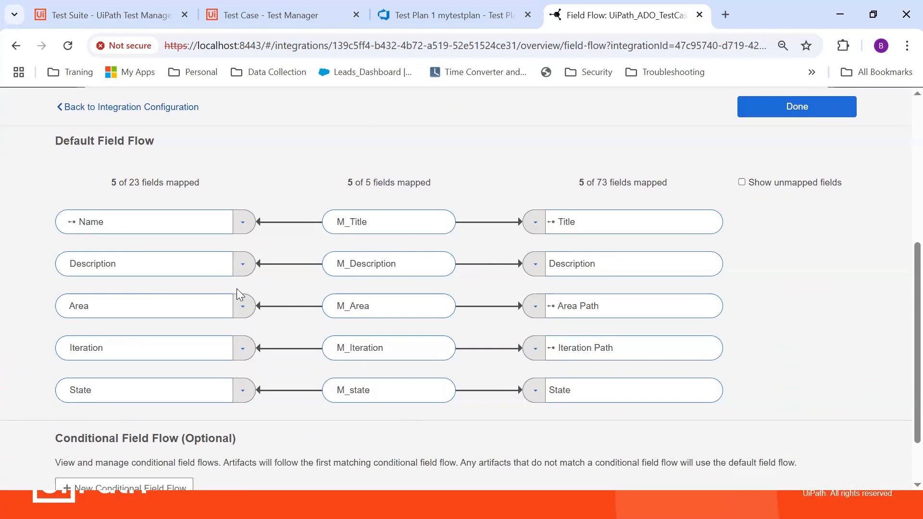
{"action": "scroll", "coordinate": [447, 363], "scroll_direction": "up", "scroll_amount": 3}
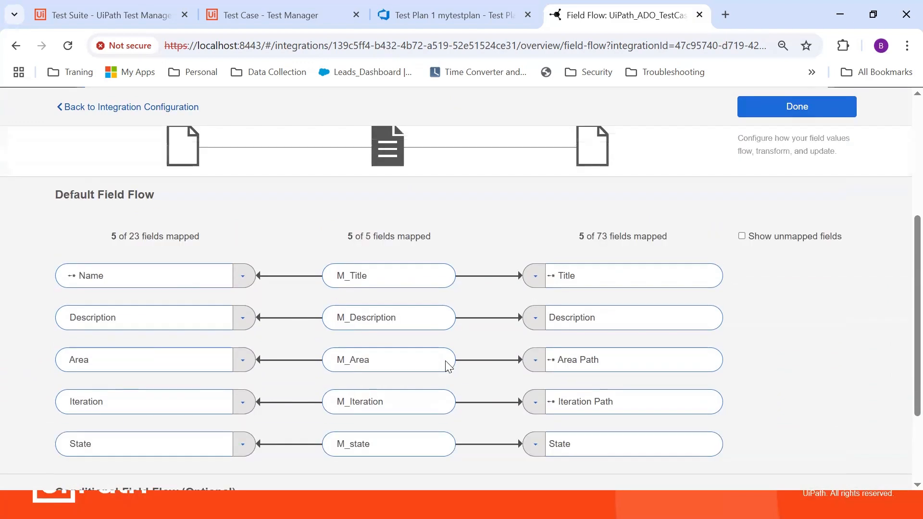
{"action": "left_click", "coordinate": [805, 195]}
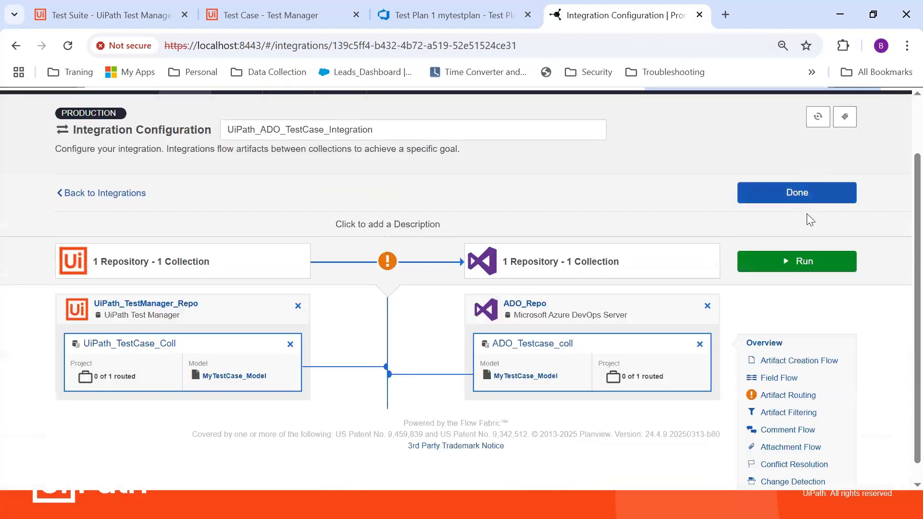
Step: Route UiPathTestManager_Project to the TasktopTraining - Test project, save the artifact routing and return to the integration configuration
{"action": "left_click", "coordinate": [802, 399]}
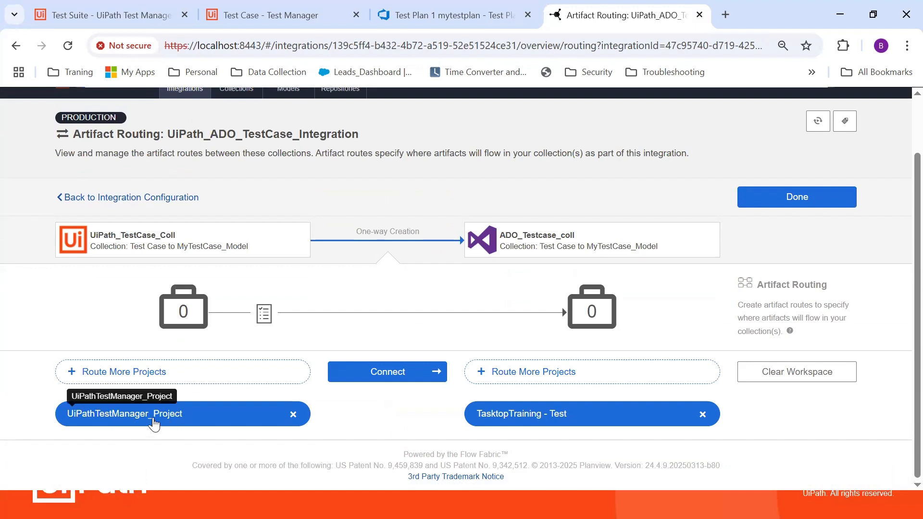
{"action": "left_click", "coordinate": [386, 374]}
{"action": "scroll", "coordinate": [389, 371], "scroll_direction": "down", "scroll_amount": 2}
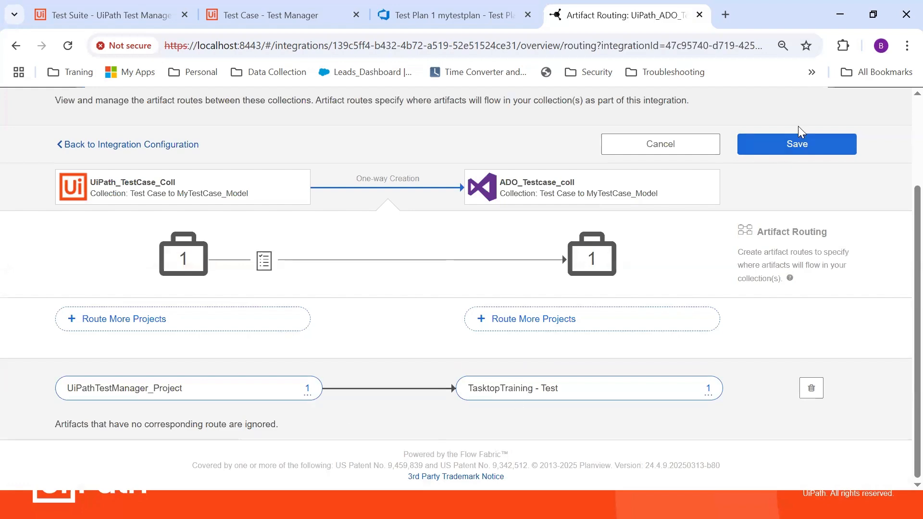
{"action": "left_click", "coordinate": [800, 147]}
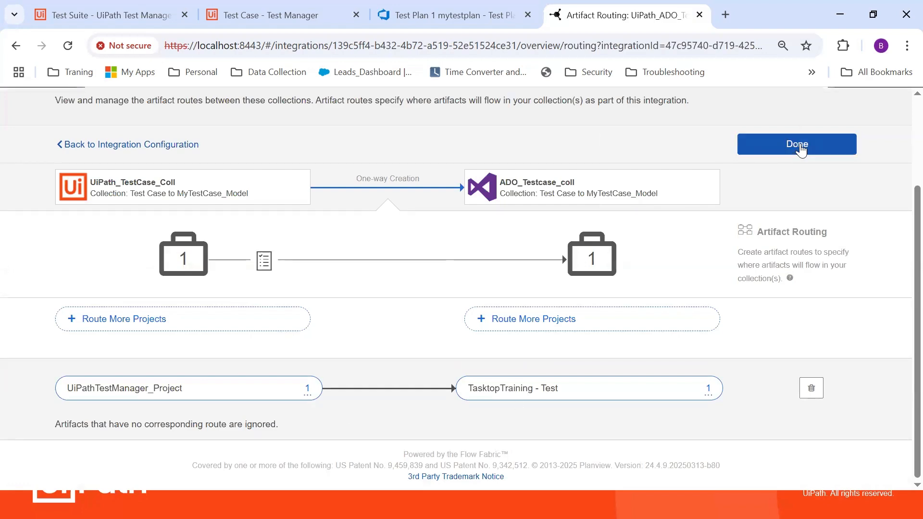
{"action": "left_click", "coordinate": [799, 146]}
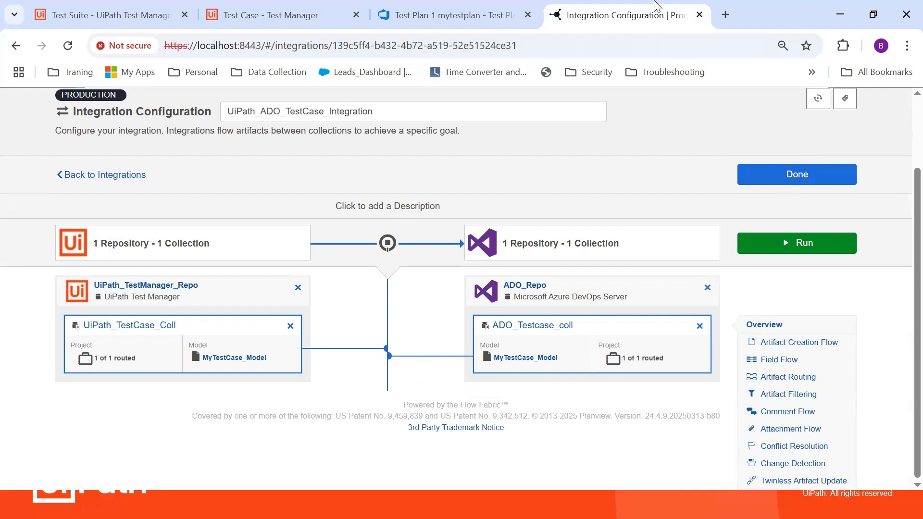
Step: Run UiPath_ADO_TestCase_Integration and finish its configuration to return to the integrations list
{"action": "left_click", "coordinate": [825, 251]}
{"action": "left_click", "coordinate": [798, 175]}
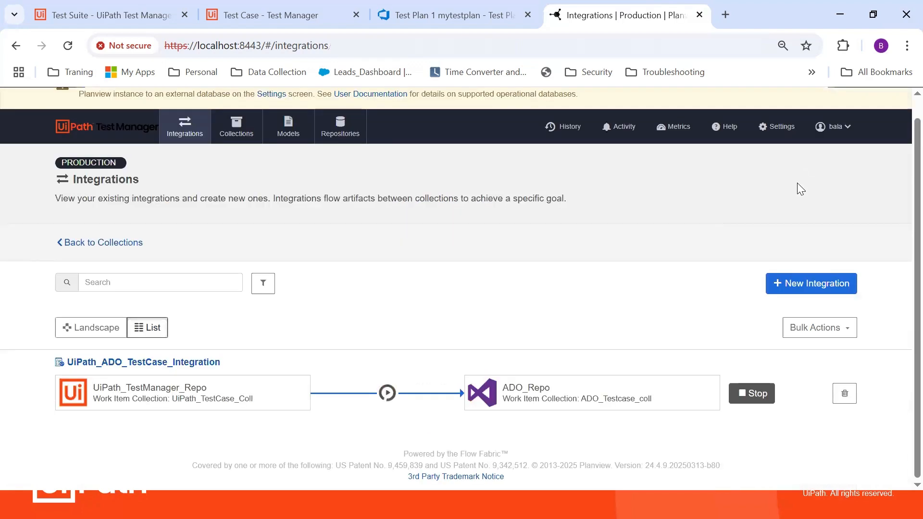
Step: Check the project's test case list in UiPath Test Manager and switch to the Azure DevOps test plan mytestplan
{"action": "left_click", "coordinate": [235, 17]}
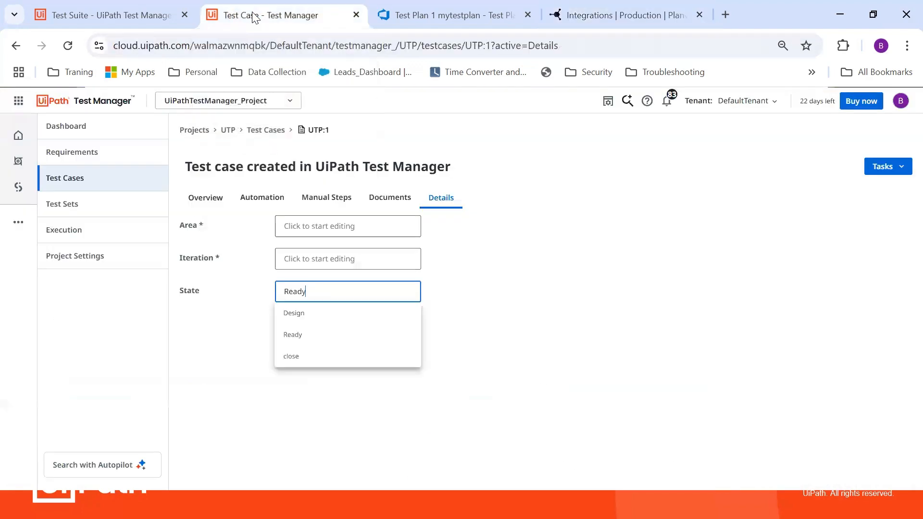
{"action": "left_click", "coordinate": [85, 179]}
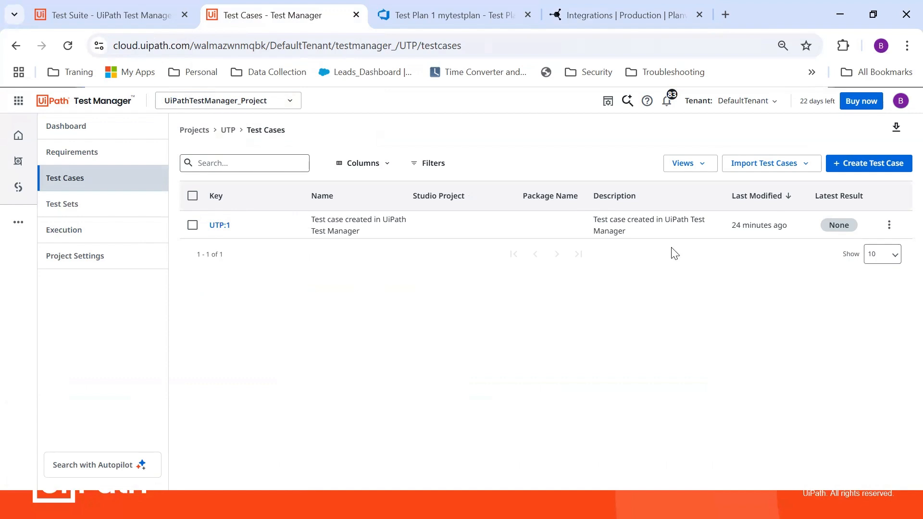
{"action": "left_click", "coordinate": [474, 15]}
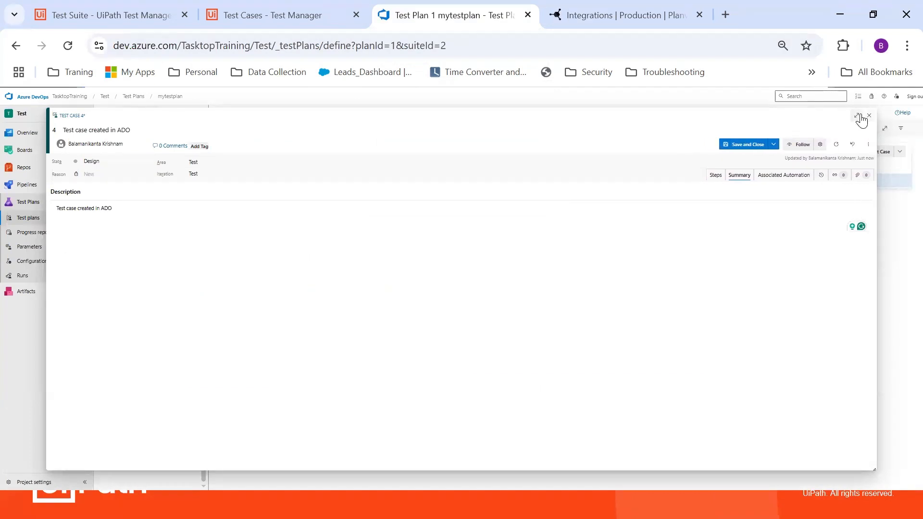
Step: Reload the mytestplan page and check the project's work items in Azure Boards for the synchronized test case
{"action": "left_click", "coordinate": [67, 45]}
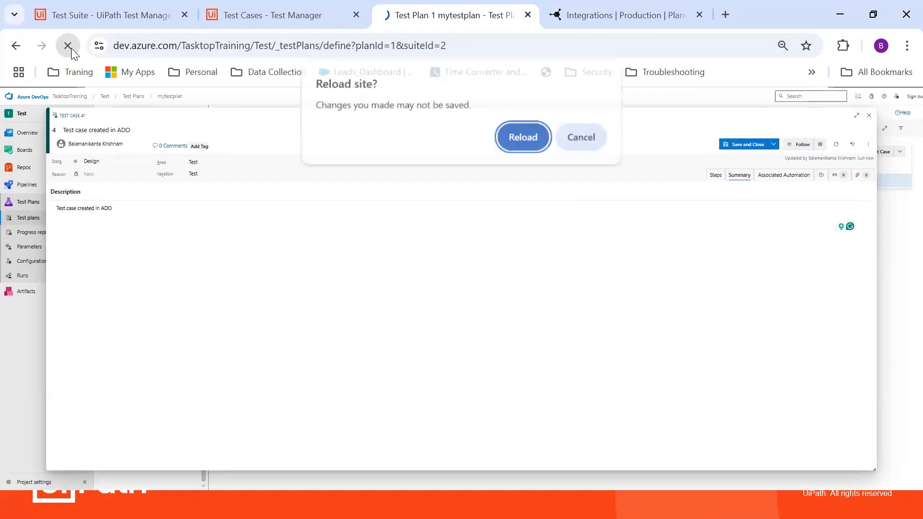
{"action": "left_click", "coordinate": [529, 139]}
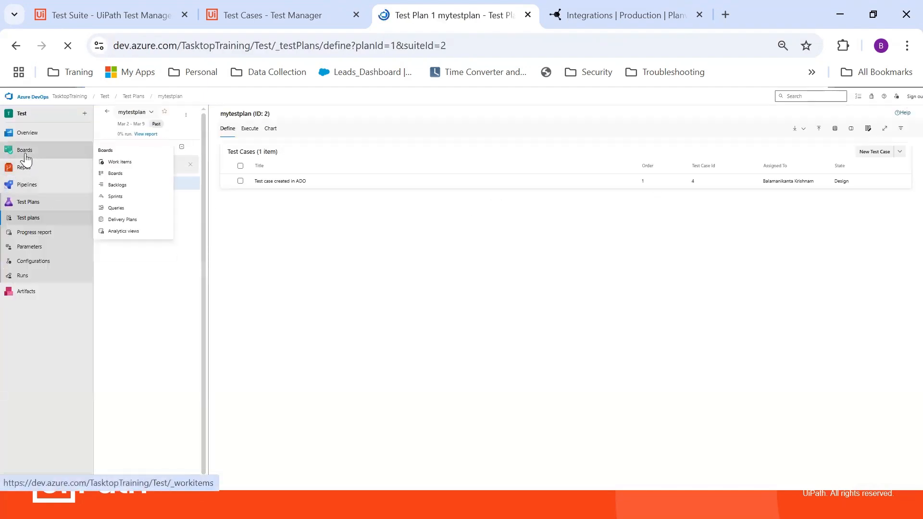
{"action": "left_click", "coordinate": [25, 153]}
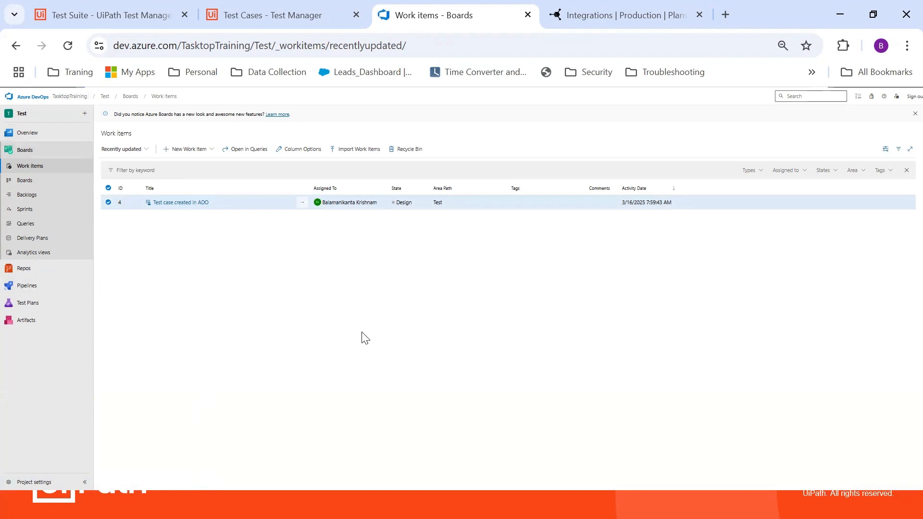
Step: Switch to Planview Hub and examine the failed artifact activity for UTP:1, including its error message
{"action": "left_click", "coordinate": [604, 16]}
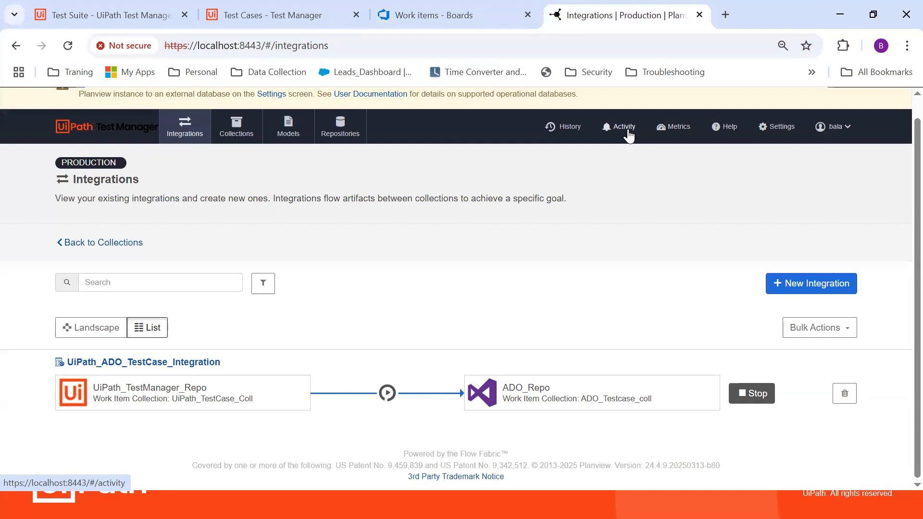
{"action": "left_click", "coordinate": [629, 137]}
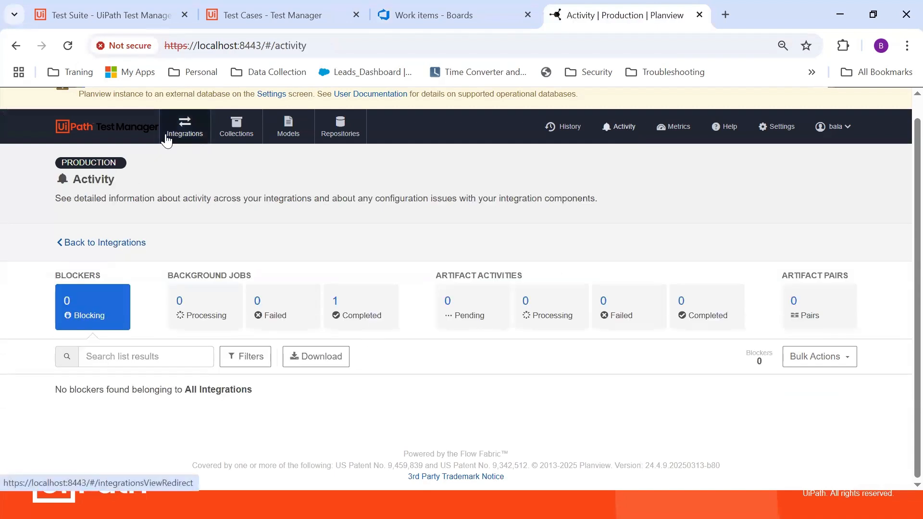
{"action": "left_click", "coordinate": [478, 319]}
{"action": "left_click", "coordinate": [568, 312]}
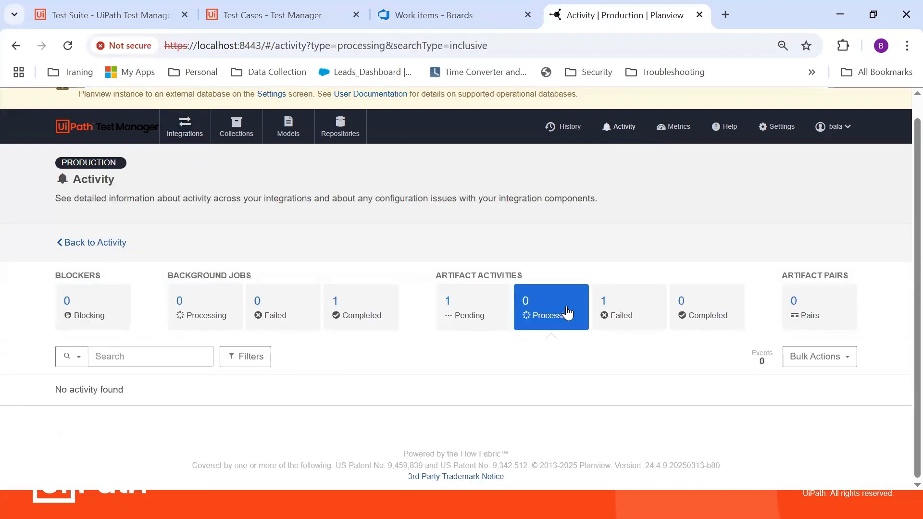
{"action": "left_click", "coordinate": [638, 313]}
{"action": "scroll", "coordinate": [626, 354], "scroll_direction": "down", "scroll_amount": 1}
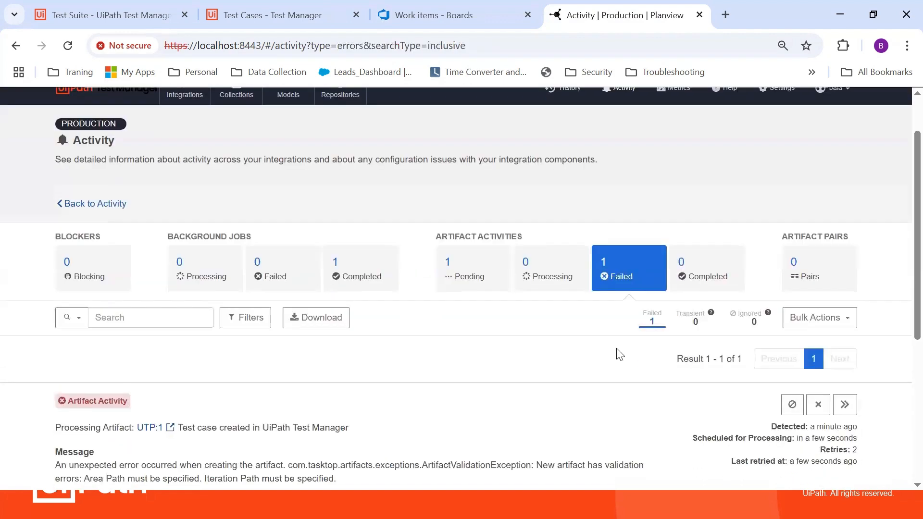
{"action": "scroll", "coordinate": [621, 355], "scroll_direction": "down", "scroll_amount": 2}
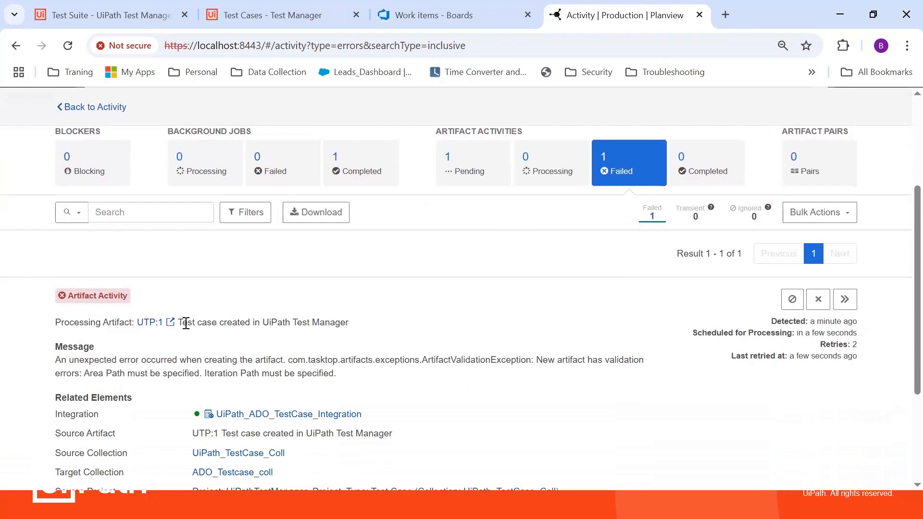
{"action": "left_click_drag", "start_coordinate": [181, 323], "coordinate": [352, 329]}
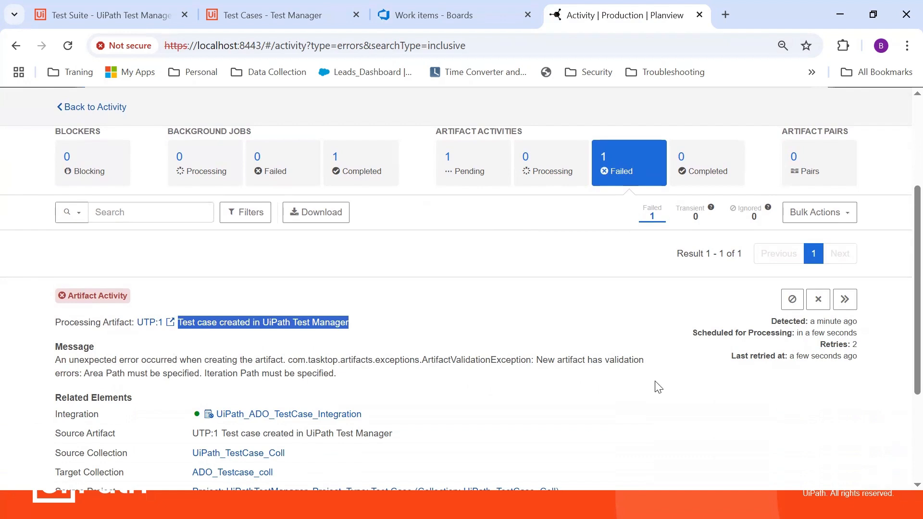
{"action": "left_click_drag", "start_coordinate": [336, 375], "coordinate": [86, 371]}
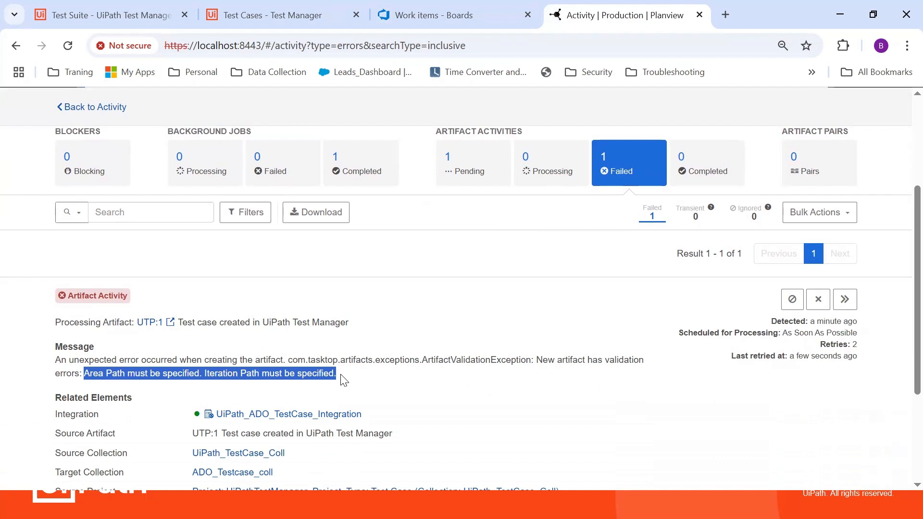
Step: Inspect the Area and Iteration fields of UTP:1 in UiPath Test Manager and of test case 4 in Azure DevOps
{"action": "left_click", "coordinate": [301, 16]}
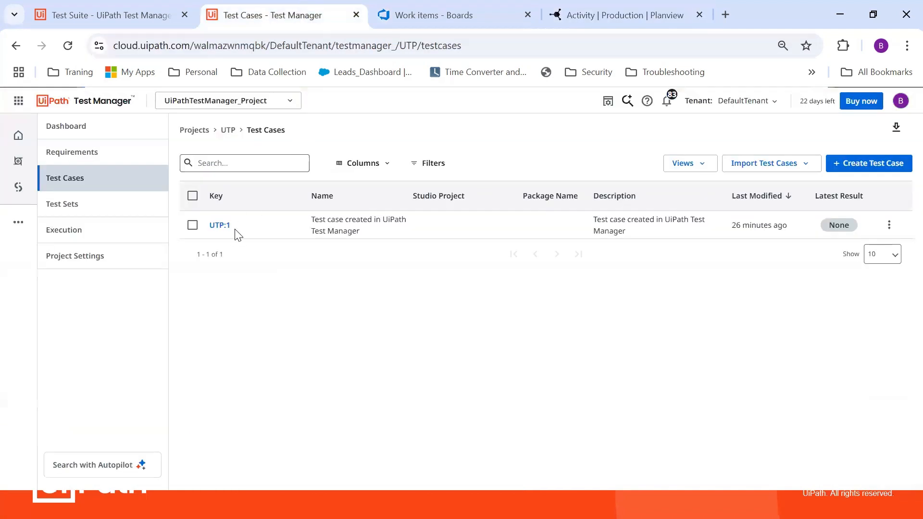
{"action": "left_click", "coordinate": [223, 227]}
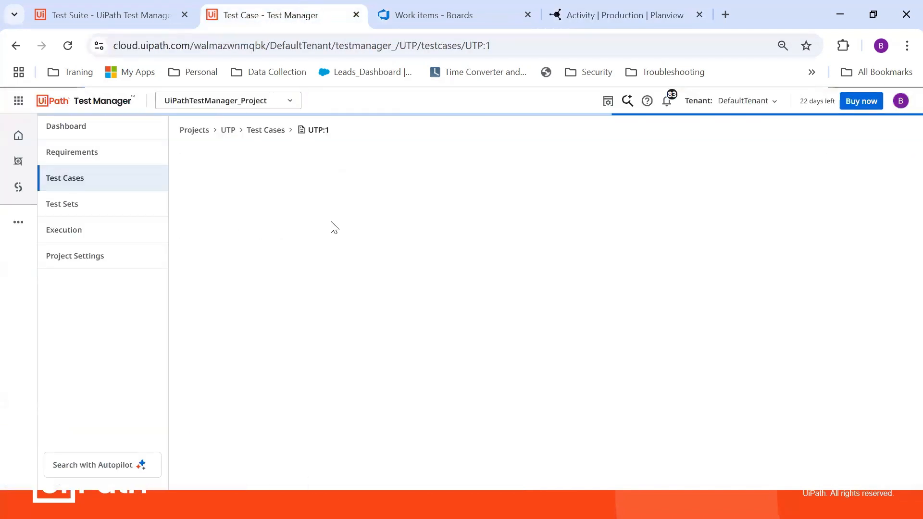
{"action": "left_click", "coordinate": [441, 198]}
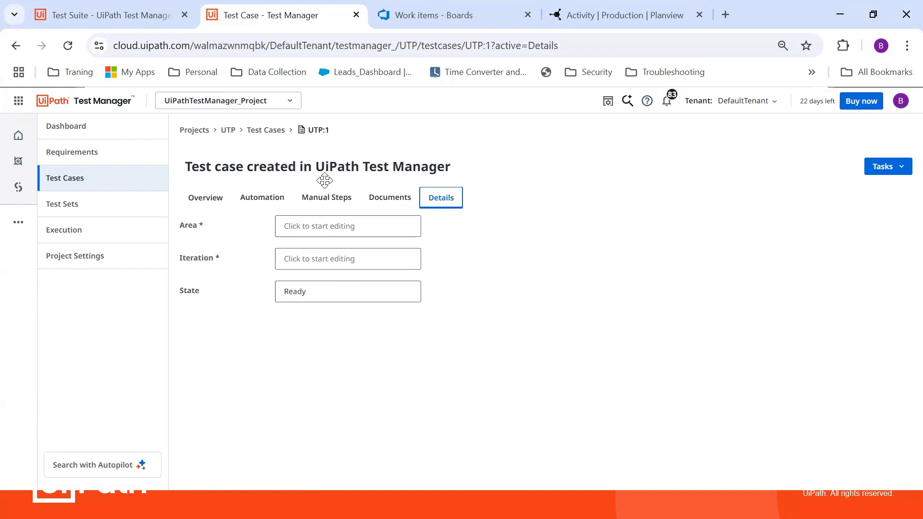
{"action": "left_click", "coordinate": [429, 13]}
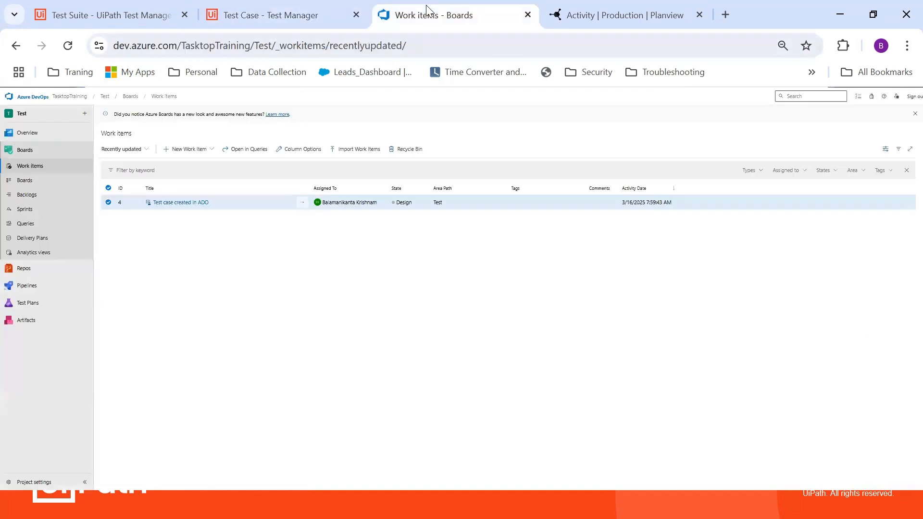
{"action": "left_click", "coordinate": [202, 204]}
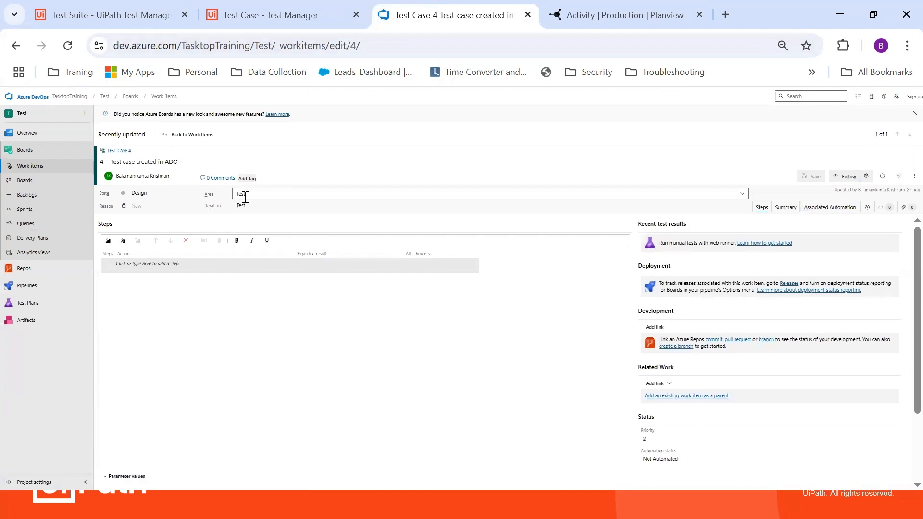
Step: Set both the Area and the Iteration of UTP:1 to Test in UiPath Test Manager
{"action": "left_click", "coordinate": [302, 14]}
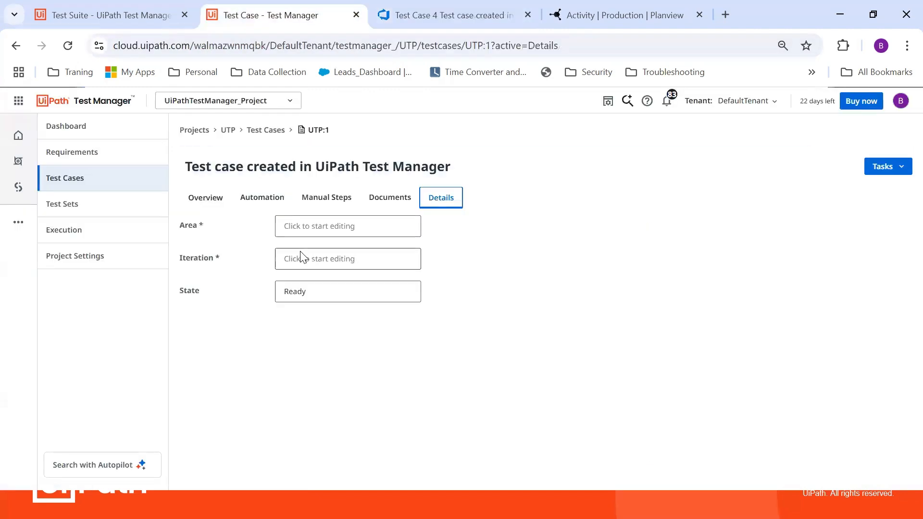
{"action": "left_click", "coordinate": [314, 226]}
{"action": "type", "text": "Test"}
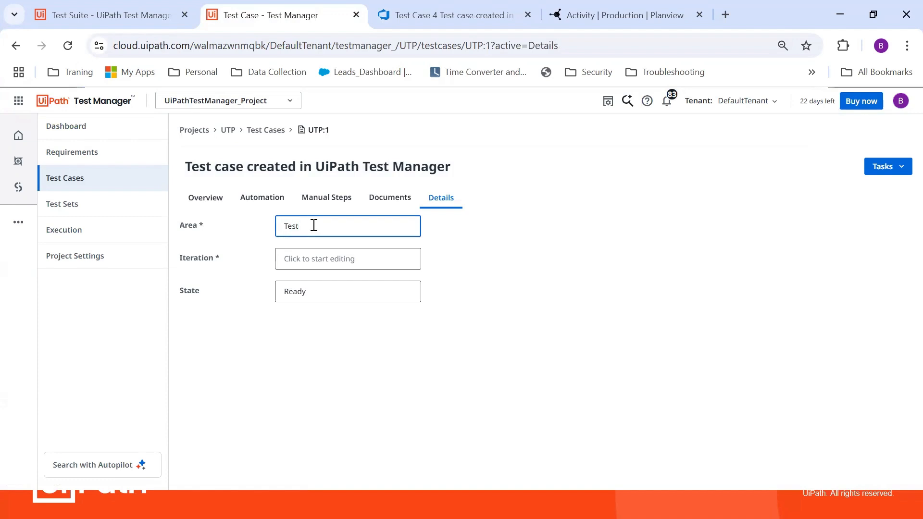
{"action": "left_click", "coordinate": [330, 259]}
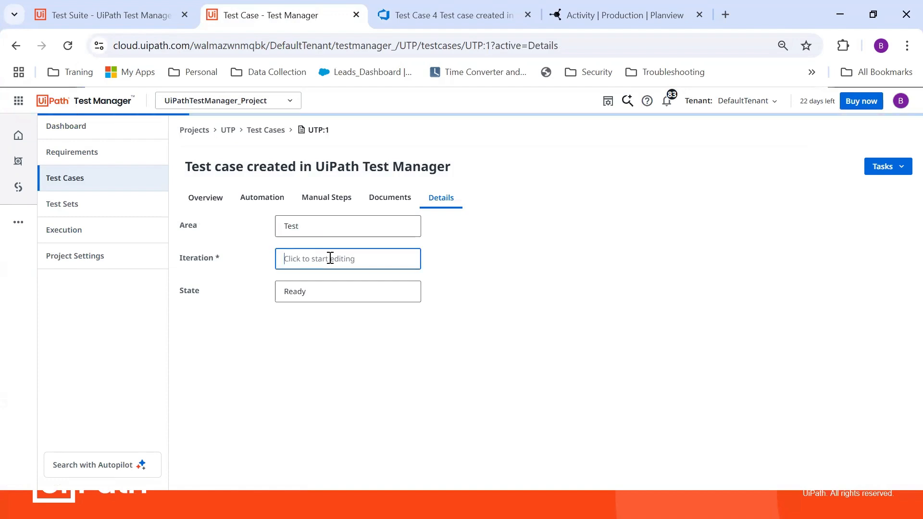
{"action": "type", "text": "T"}
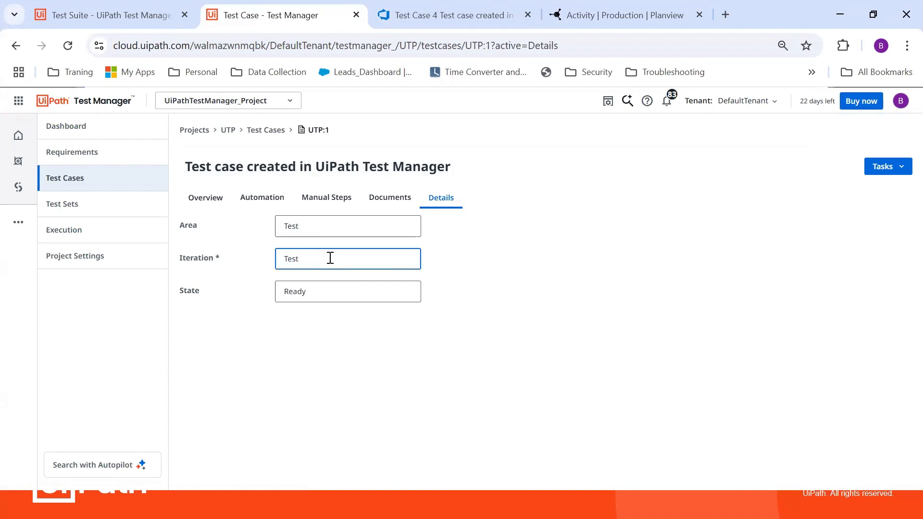
{"action": "type", "text": "est"}
{"action": "left_click", "coordinate": [626, 286]}
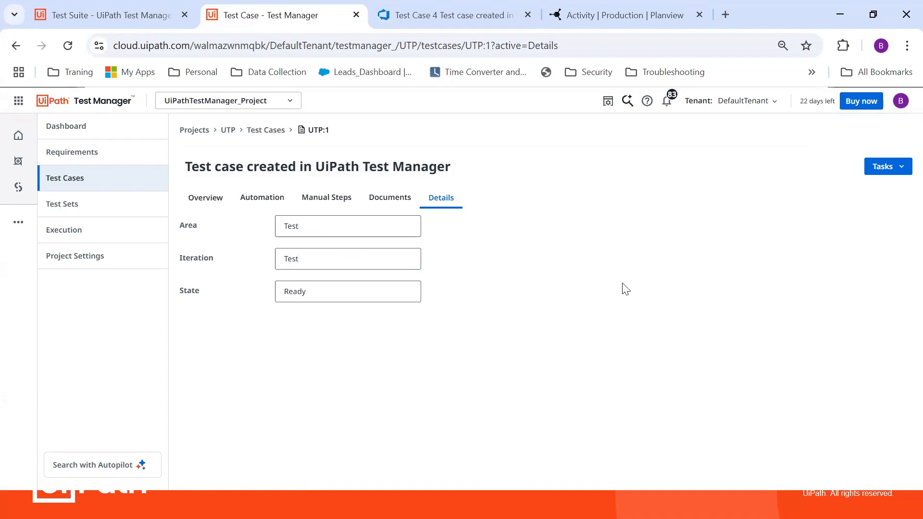
Step: Prioritize the failed UTP:1 activity in Planview Hub, then refresh the failed list and read its error message
{"action": "left_click", "coordinate": [626, 4]}
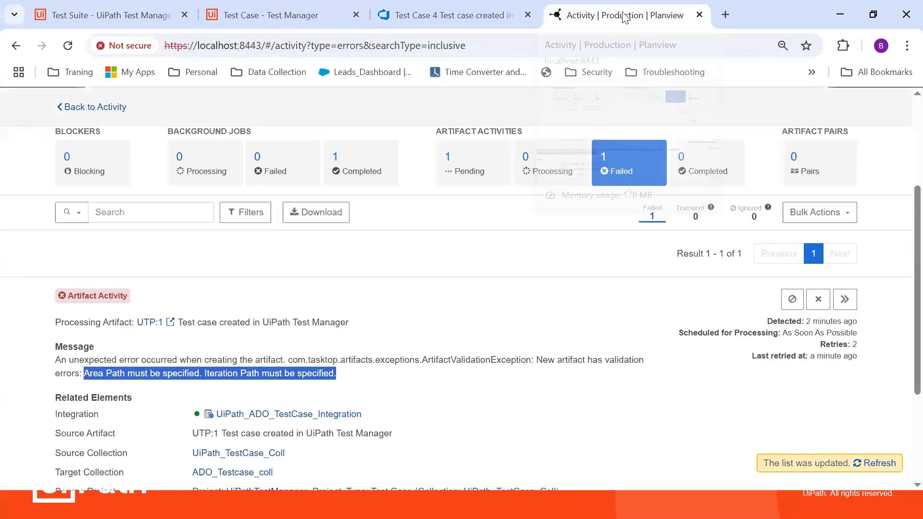
{"action": "left_click", "coordinate": [890, 464]}
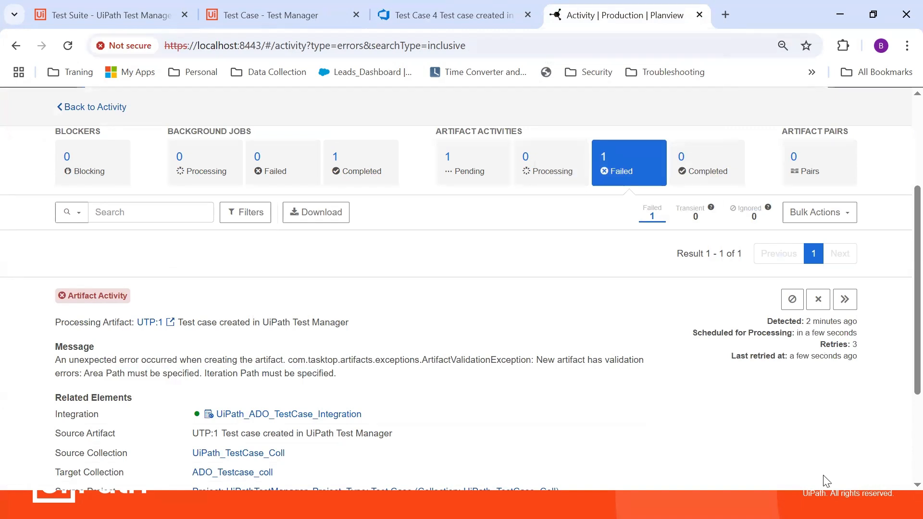
{"action": "left_click", "coordinate": [849, 305]}
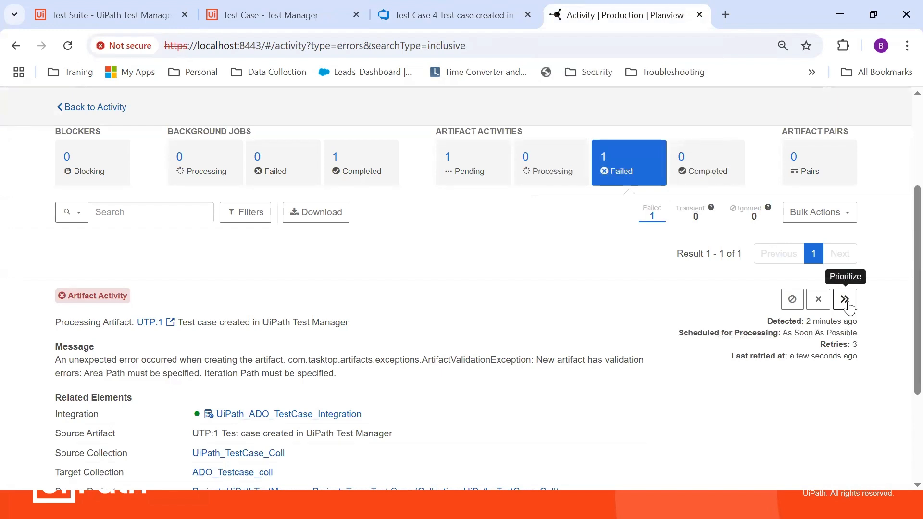
{"action": "left_click", "coordinate": [877, 463]}
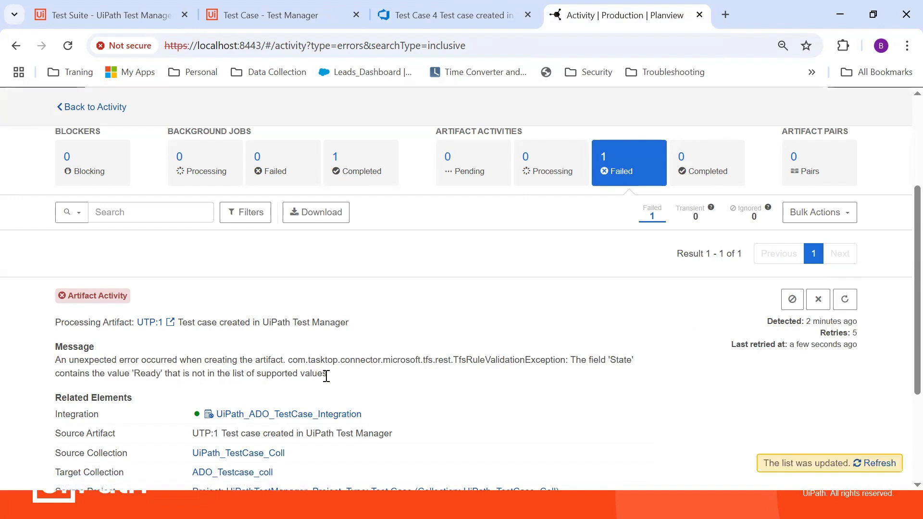
{"action": "left_click", "coordinate": [883, 464]}
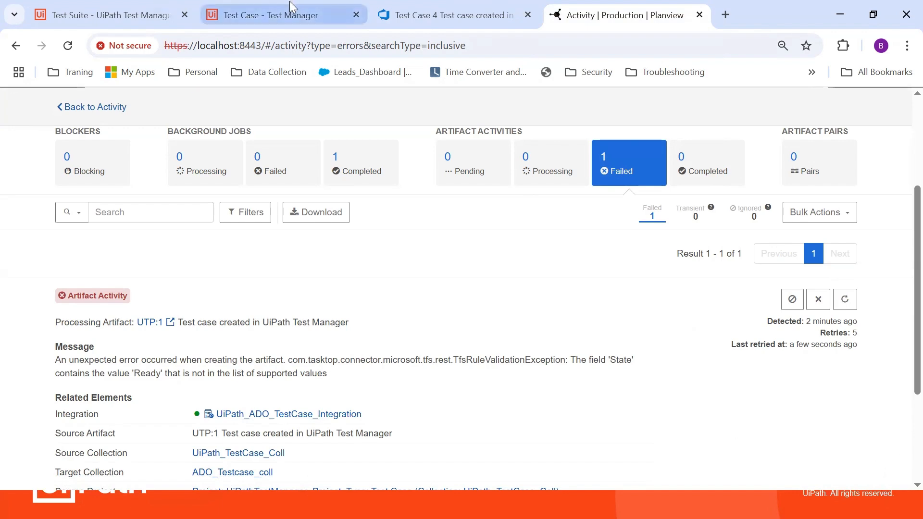
Step: Check the State of test case 4 in Azure DevOps and set the State of UTP:1 to Design in UiPath Test Manager
{"action": "left_click", "coordinate": [417, 16]}
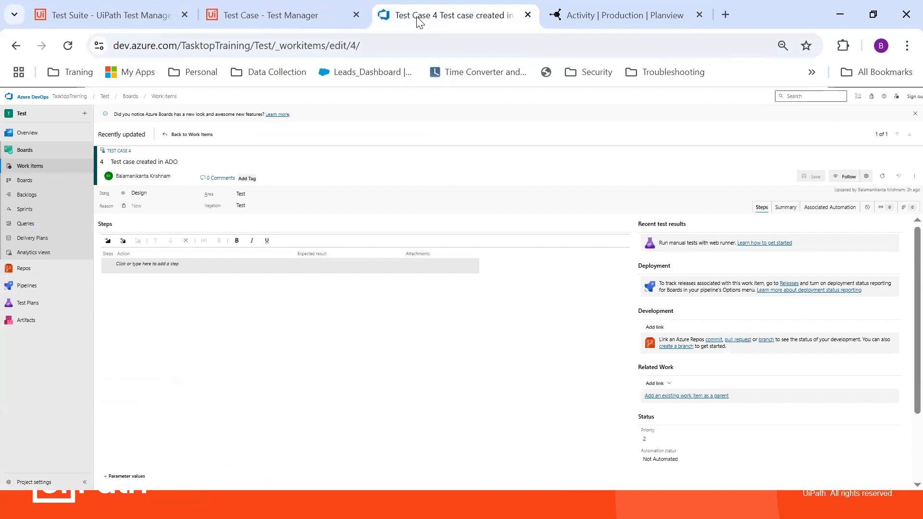
{"action": "left_click", "coordinate": [195, 192]}
{"action": "left_click", "coordinate": [271, 11]}
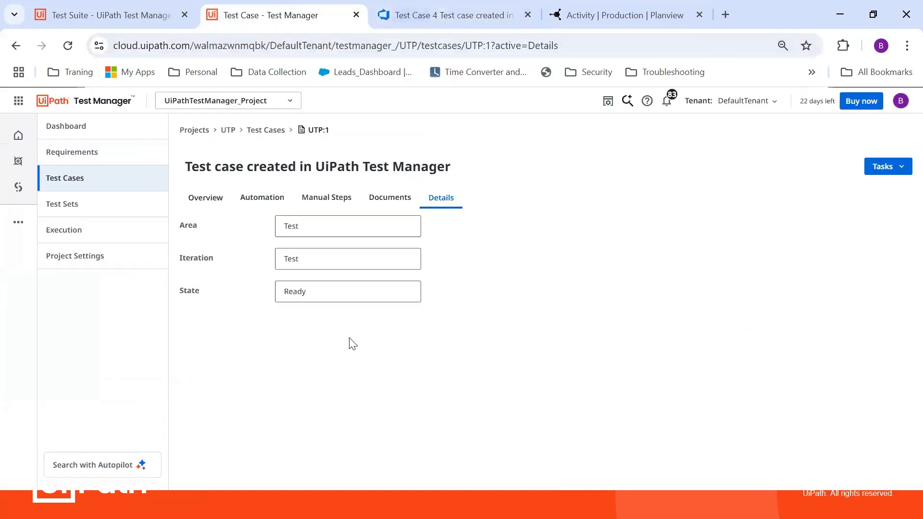
{"action": "left_click", "coordinate": [346, 291]}
{"action": "left_click", "coordinate": [316, 319]}
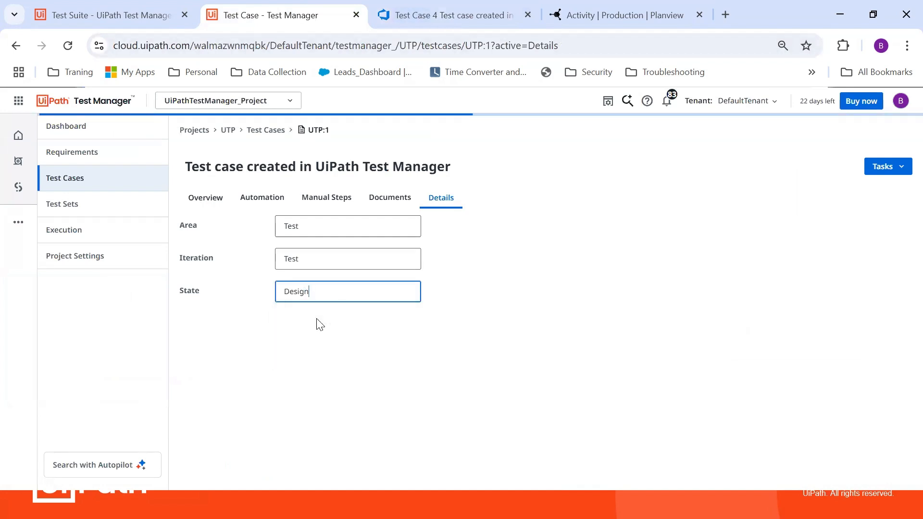
Step: Retry and prioritize the failed UTP:1 activity in Planview Hub and refresh the failed activity list
{"action": "left_click", "coordinate": [647, 16]}
{"action": "left_click", "coordinate": [845, 302]}
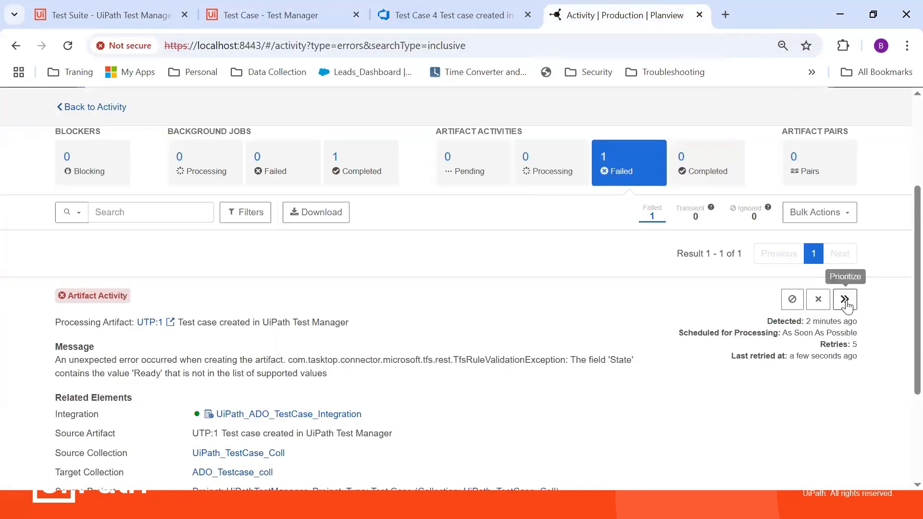
{"action": "left_click", "coordinate": [845, 301]}
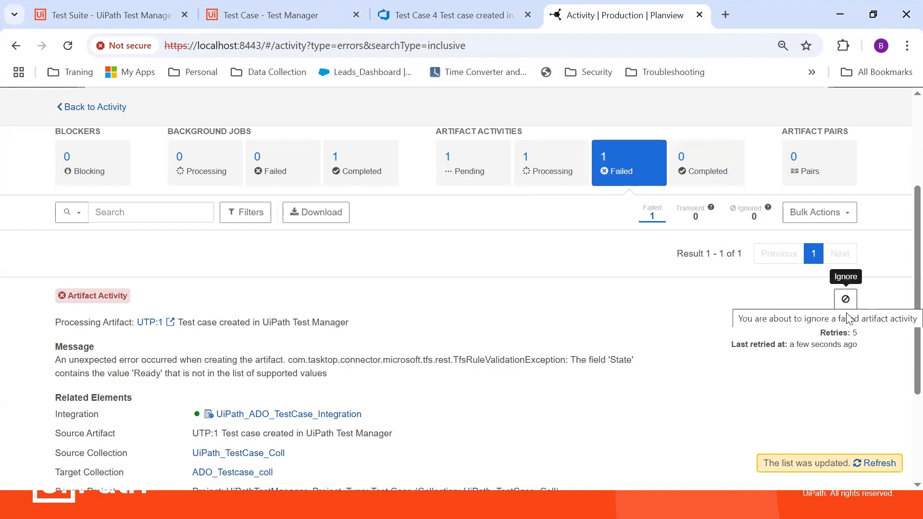
{"action": "left_click", "coordinate": [882, 462]}
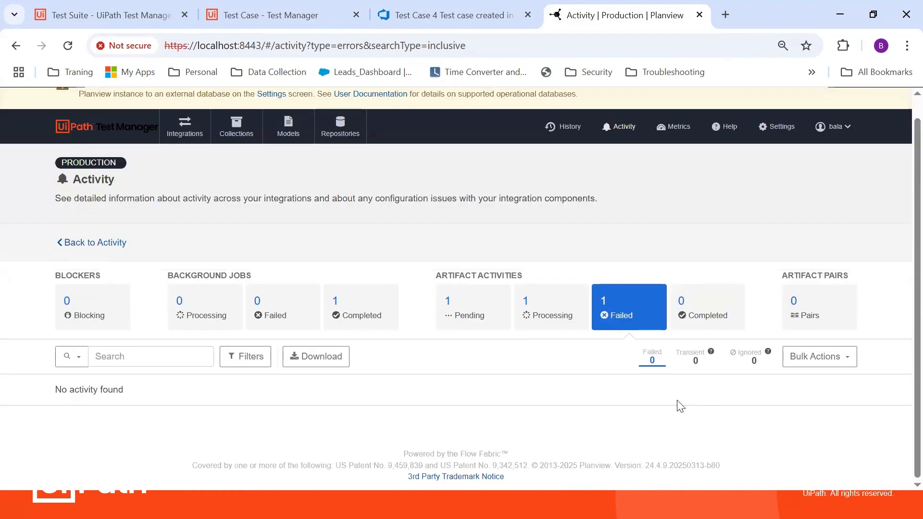
Step: Review the processing, failed and completed artifact activities, and switch to Azure DevOps test case 4
{"action": "left_click", "coordinate": [553, 318]}
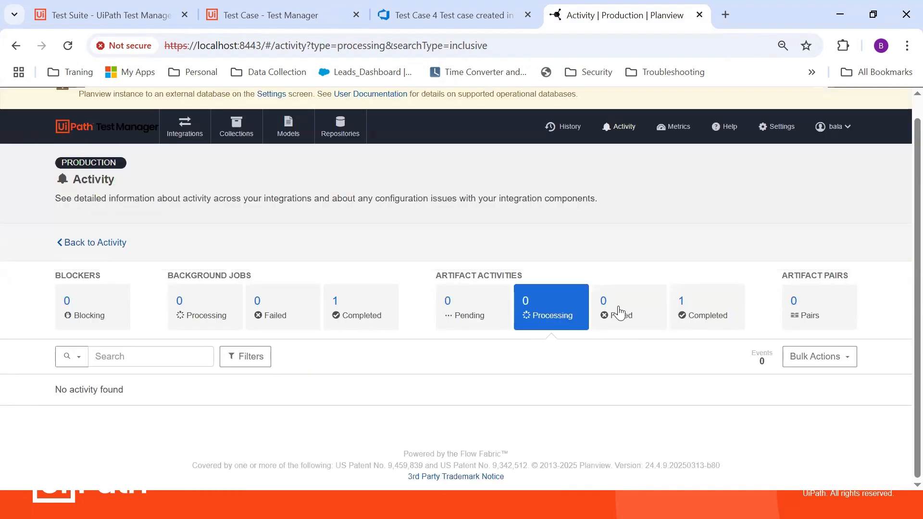
{"action": "left_click", "coordinate": [624, 322]}
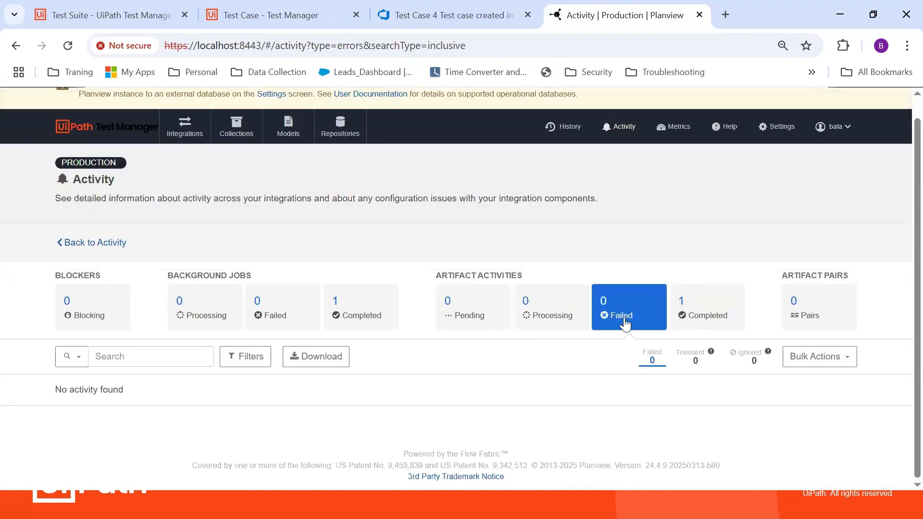
{"action": "left_click", "coordinate": [721, 308]}
{"action": "scroll", "coordinate": [687, 236], "scroll_direction": "down", "scroll_amount": 3}
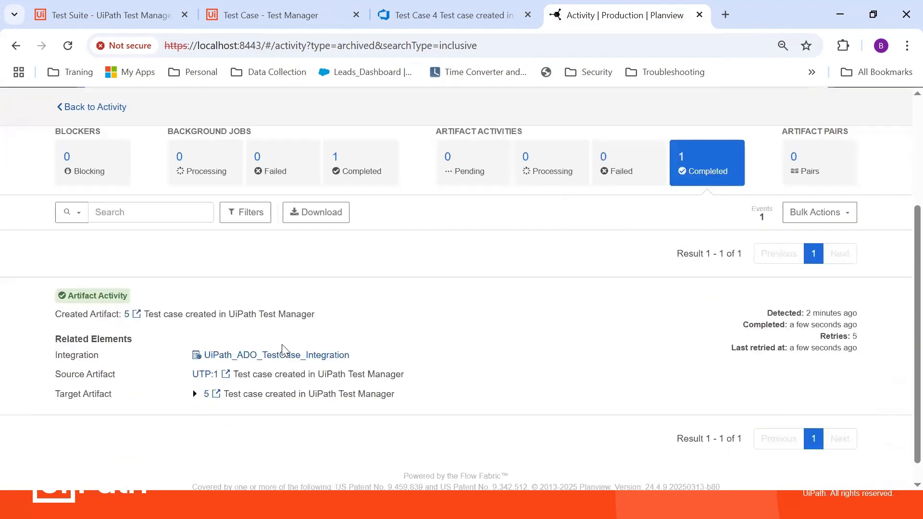
{"action": "left_click", "coordinate": [466, 12]}
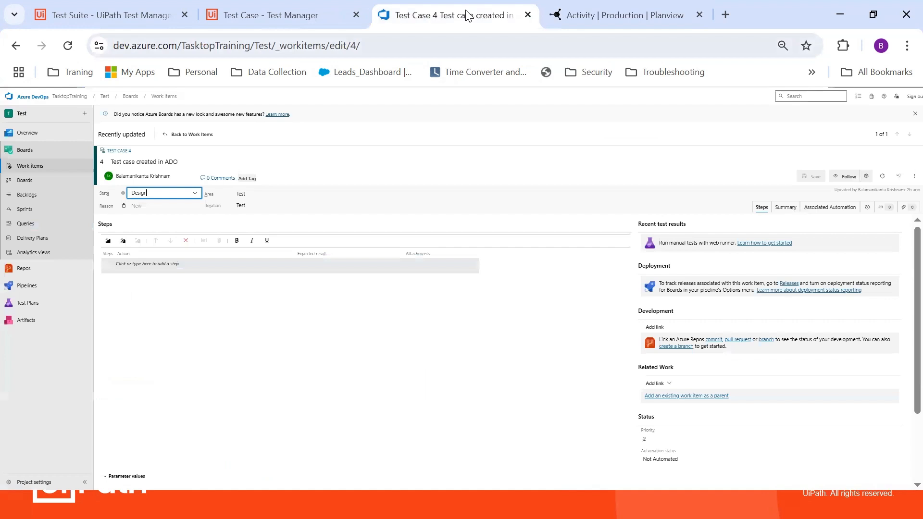
Step: Open work item 5 in Azure DevOps and compare its title with the UTP:1 test case in UiPath Test Manager
{"action": "left_click", "coordinate": [31, 165]}
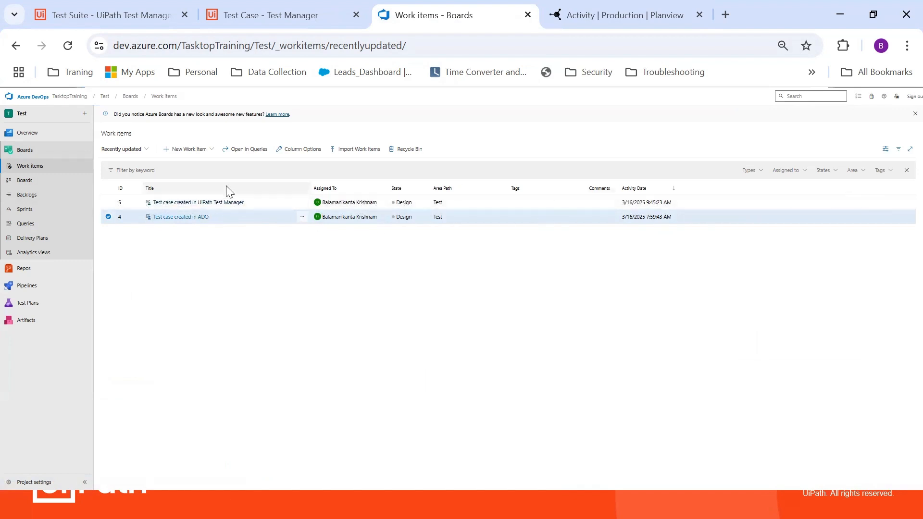
{"action": "left_click", "coordinate": [184, 206]}
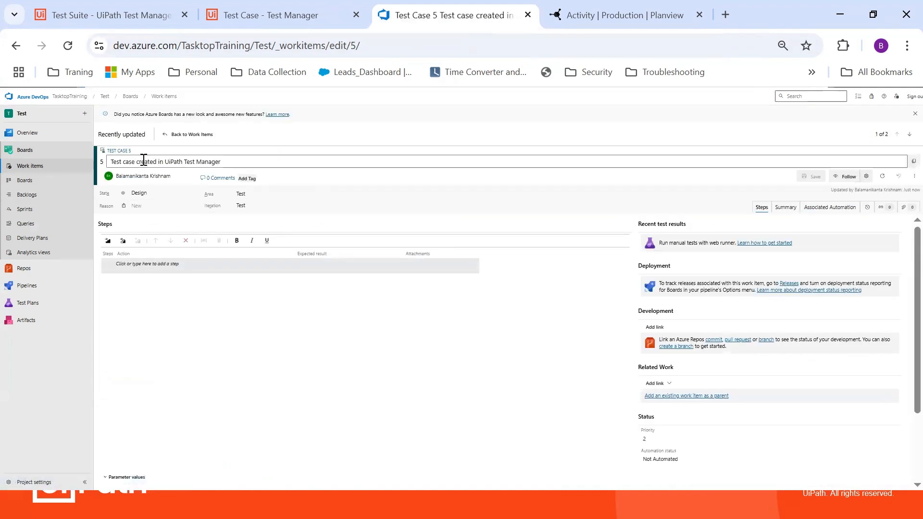
{"action": "left_click", "coordinate": [264, 16]}
{"action": "left_click", "coordinate": [113, 188]}
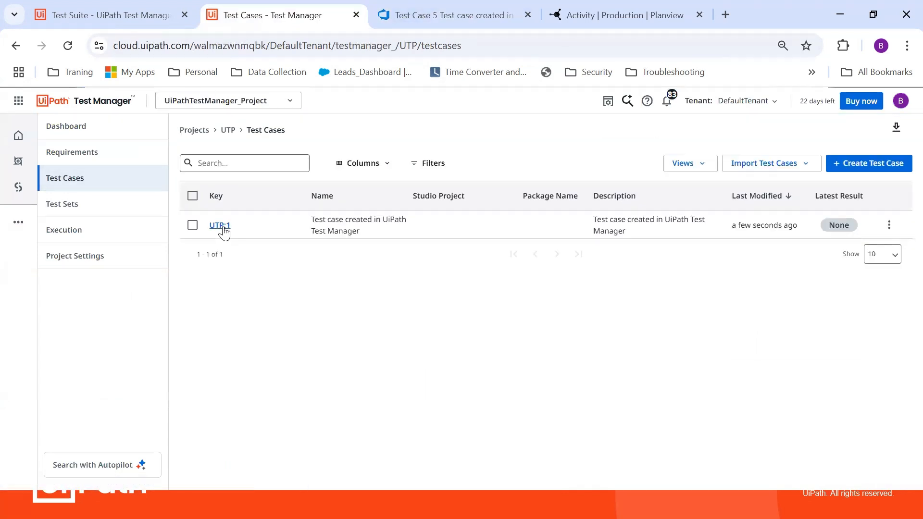
{"action": "left_click", "coordinate": [440, 8]}
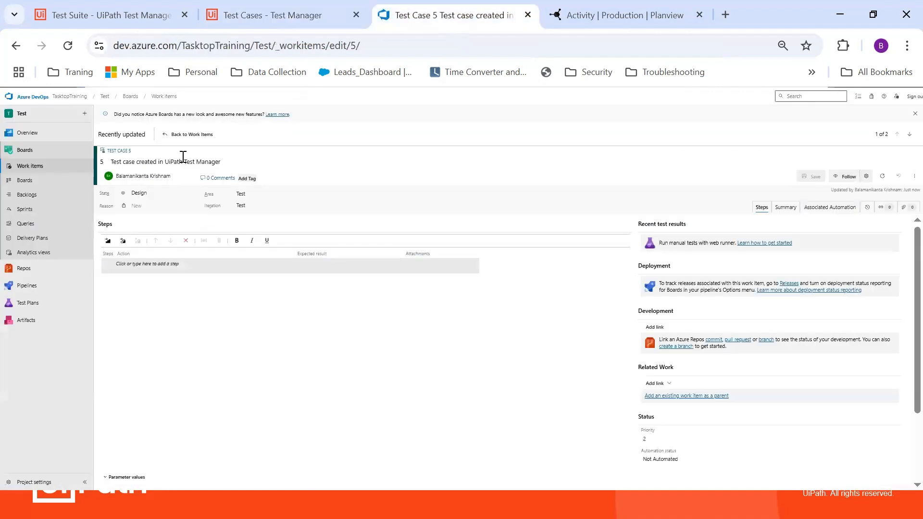
Step: Compare the Summary description of Azure DevOps test case 5 with the description of UTP:1 in UiPath Test Manager
{"action": "left_click", "coordinate": [789, 207]}
{"action": "left_click", "coordinate": [268, 7]}
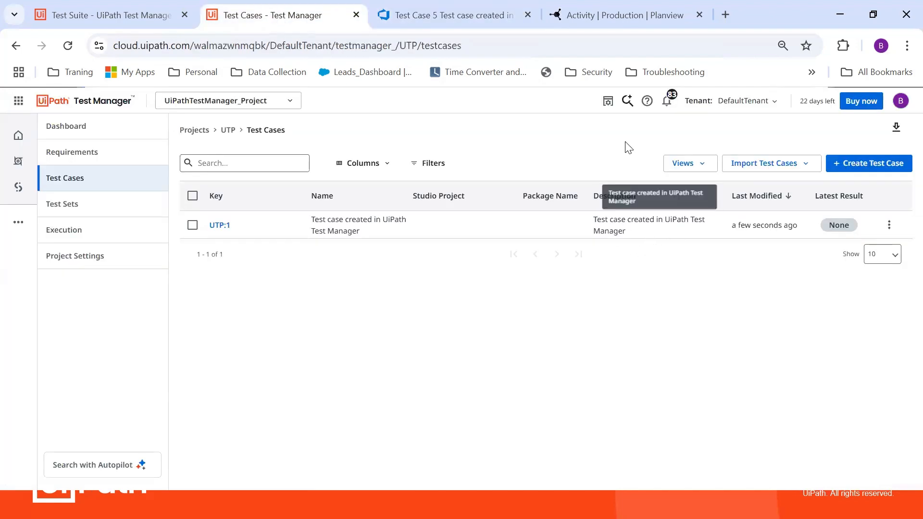
{"action": "left_click", "coordinate": [620, 15]}
{"action": "left_click", "coordinate": [453, 2]}
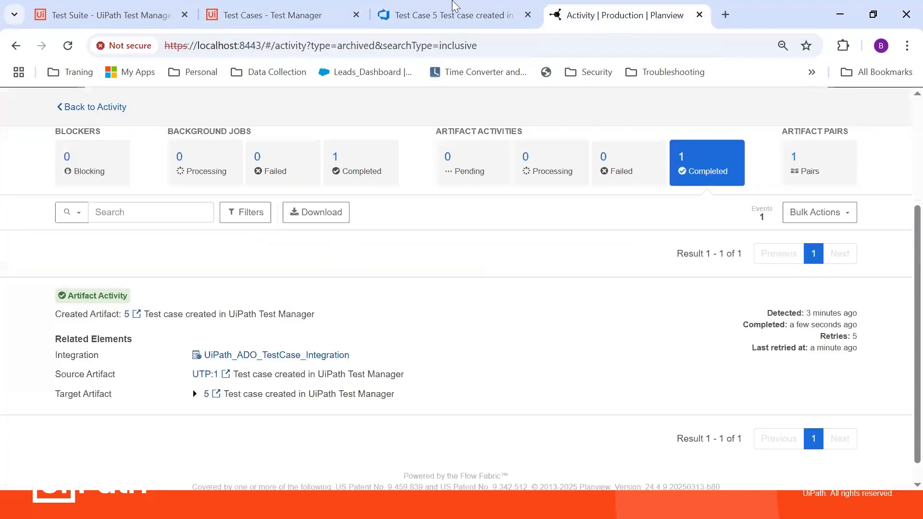
{"action": "left_click", "coordinate": [205, 245]}
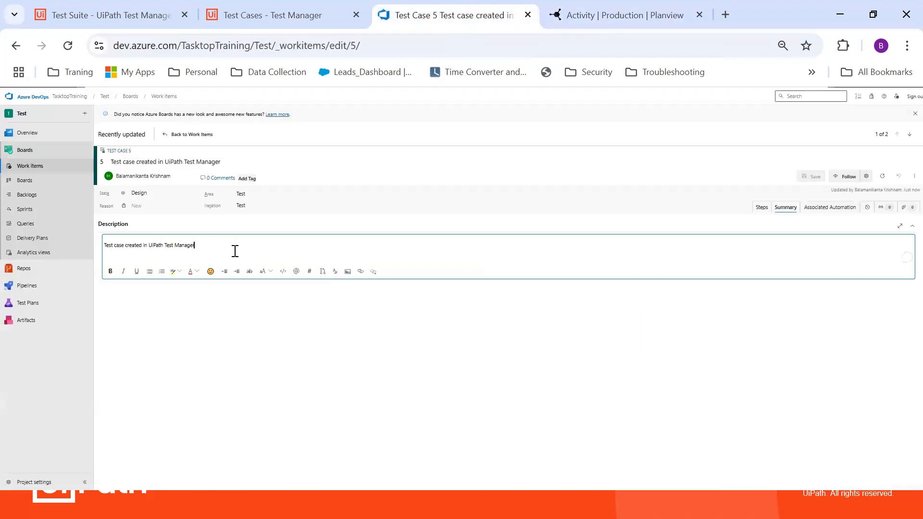
{"action": "left_click_drag", "start_coordinate": [233, 249], "coordinate": [114, 241]}
{"action": "left_click", "coordinate": [298, 362]}
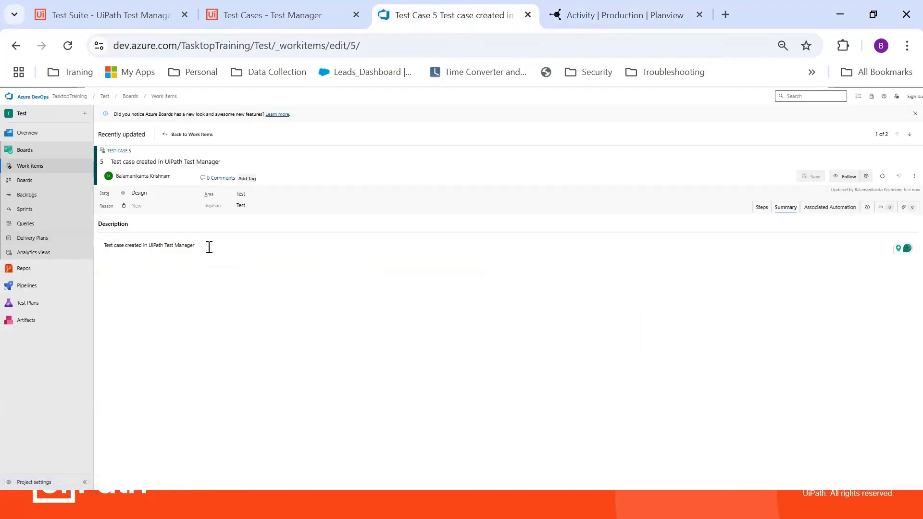
Step: Open the details of UTP:1 in UiPath Test Manager and compare Area, Iteration and State with Azure DevOps test case 5
{"action": "left_click", "coordinate": [292, 15]}
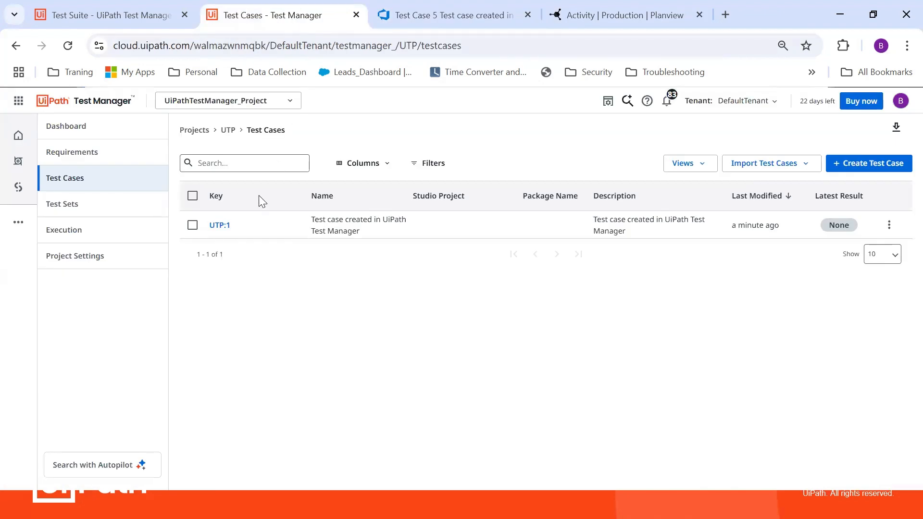
{"action": "left_click", "coordinate": [227, 225]}
{"action": "left_click", "coordinate": [443, 198]}
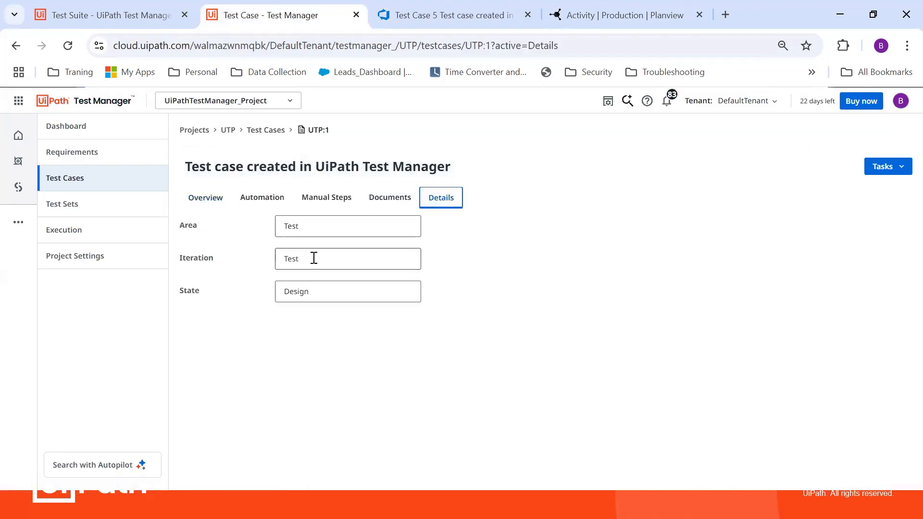
{"action": "left_click", "coordinate": [457, 15]}
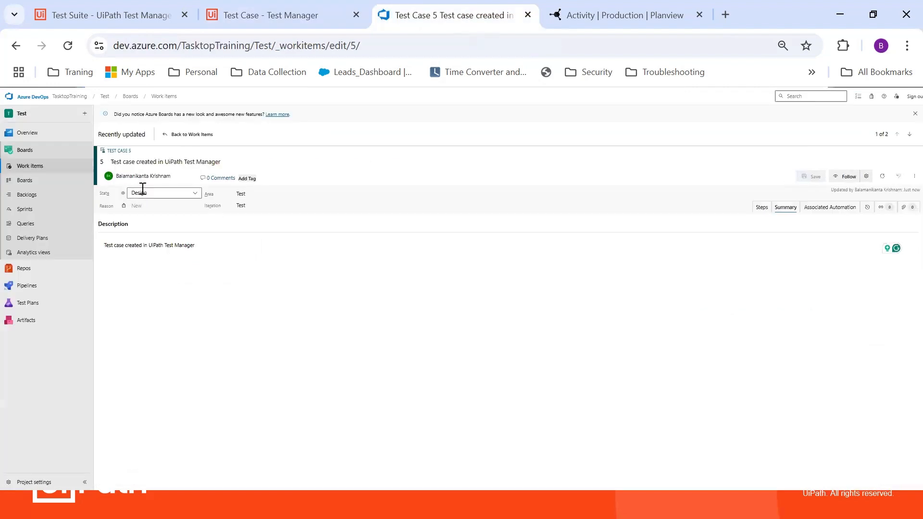
{"action": "left_click", "coordinate": [298, 9]}
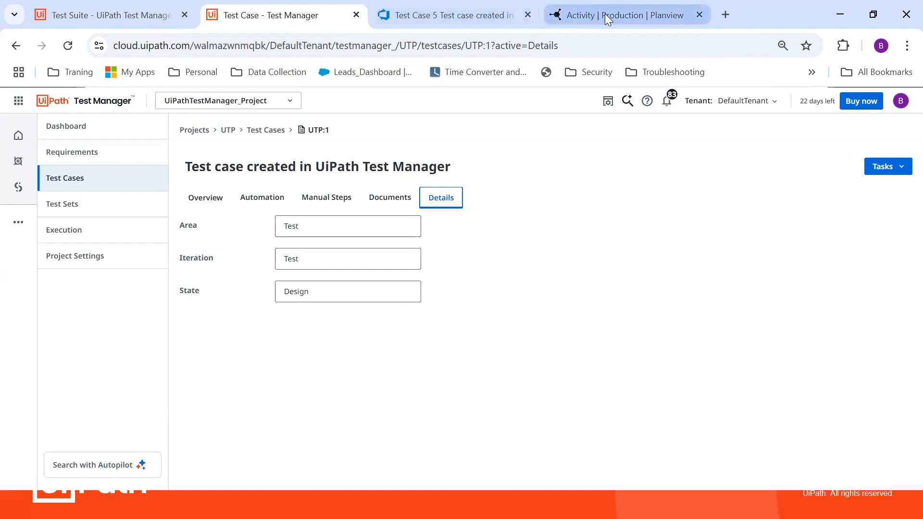
Step: Change the artifact creation flow of UiPath_ADO_TestCase_Integration in Planview Hub to Two-way Creation, save it and return to the integrations list
{"action": "mouse_move", "coordinate": [605, 13]}
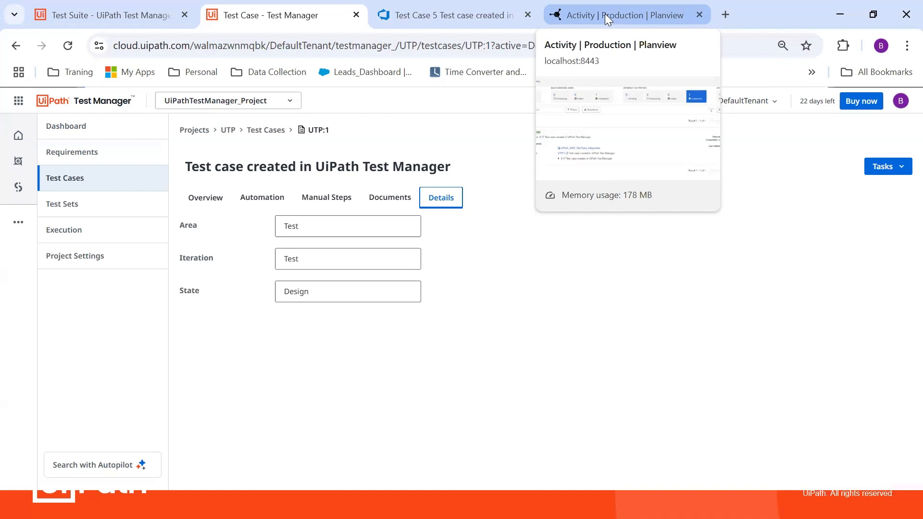
{"action": "left_click", "coordinate": [605, 13]}
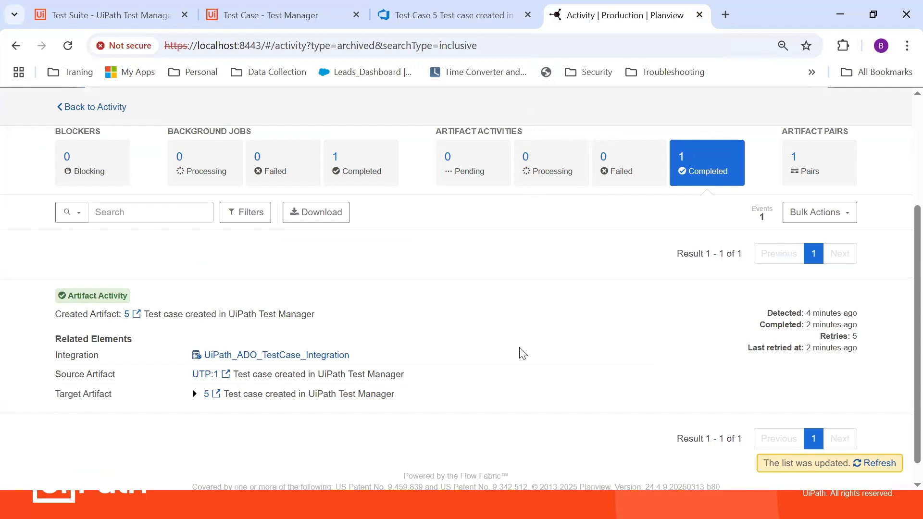
{"action": "scroll", "coordinate": [523, 354], "scroll_direction": "up", "scroll_amount": 4}
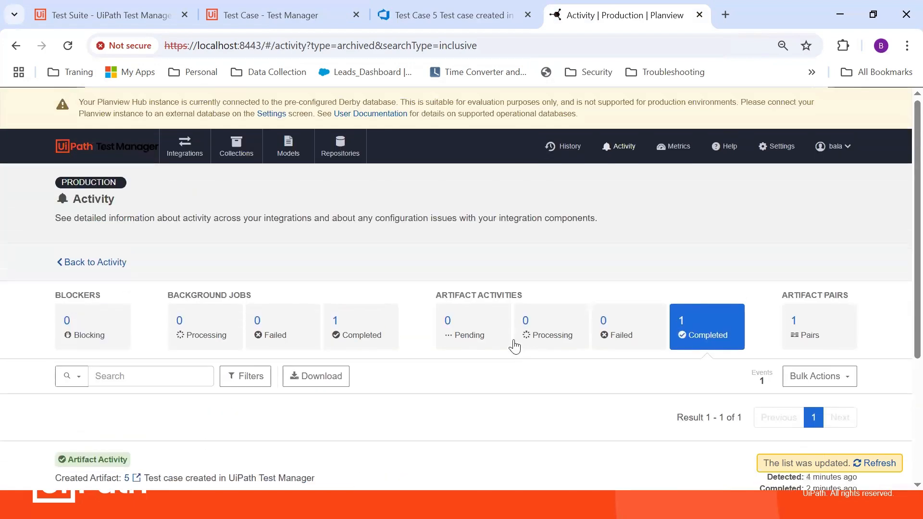
{"action": "left_click", "coordinate": [181, 155]}
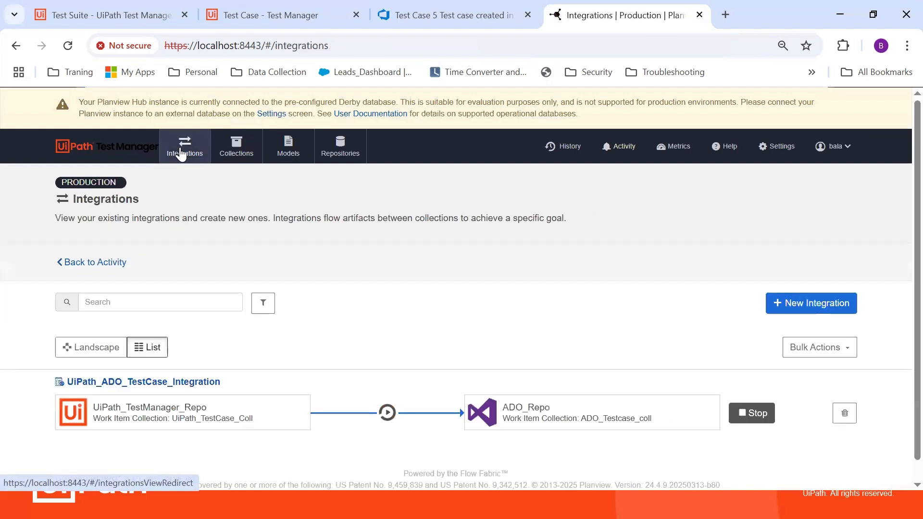
{"action": "left_click", "coordinate": [146, 383]}
{"action": "scroll", "coordinate": [732, 288], "scroll_direction": "down", "scroll_amount": 2}
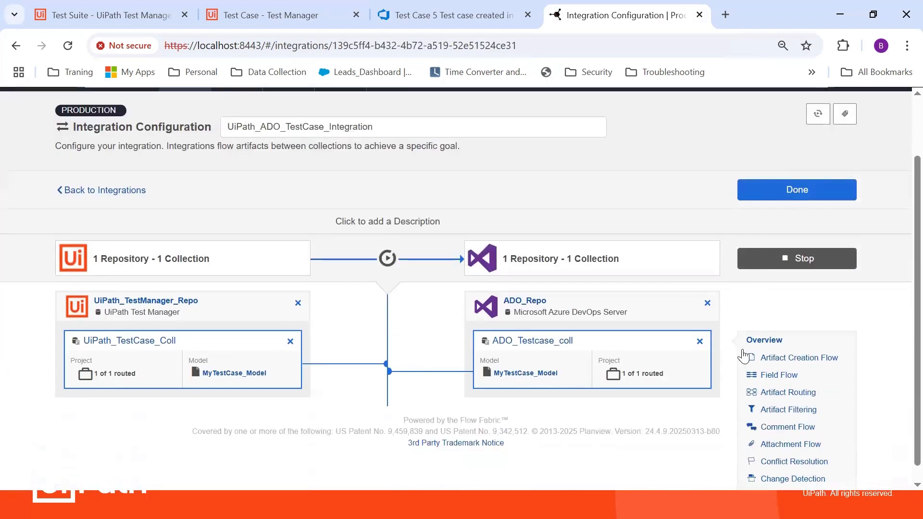
{"action": "left_click", "coordinate": [823, 359]}
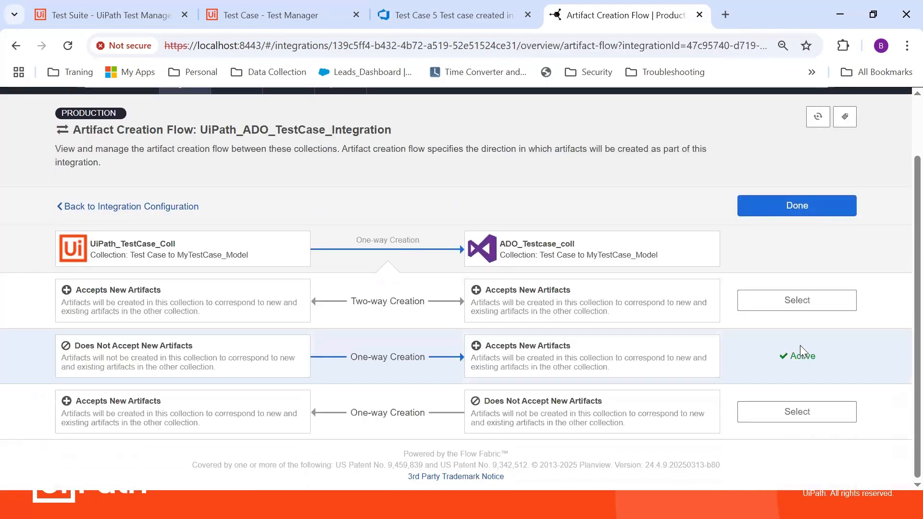
{"action": "left_click", "coordinate": [807, 311]}
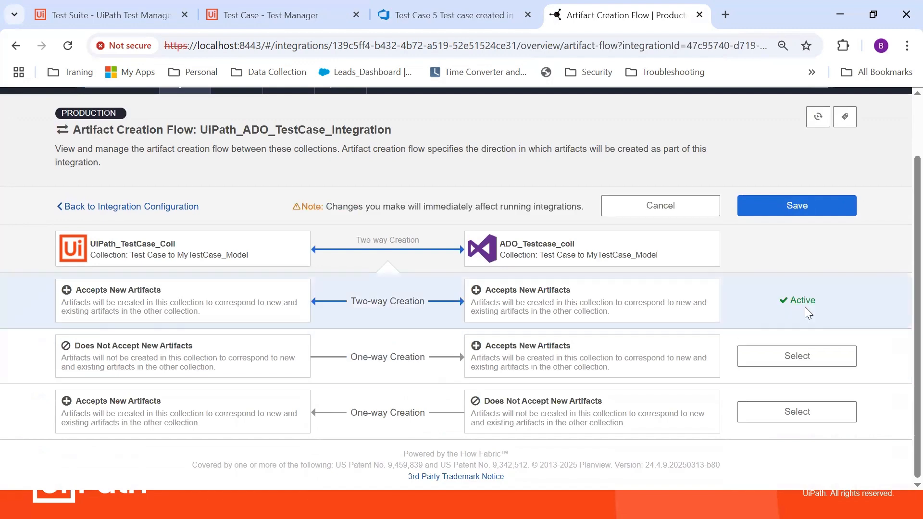
{"action": "left_click", "coordinate": [833, 208]}
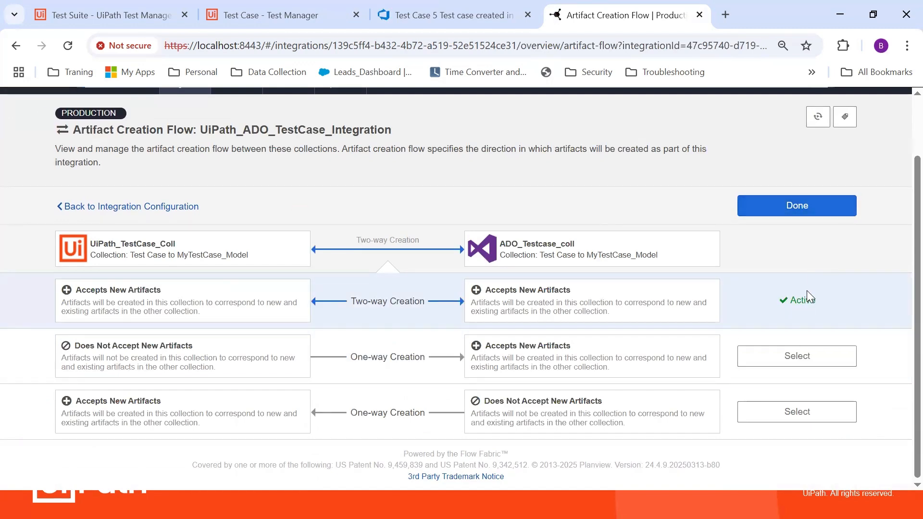
{"action": "left_click", "coordinate": [823, 214]}
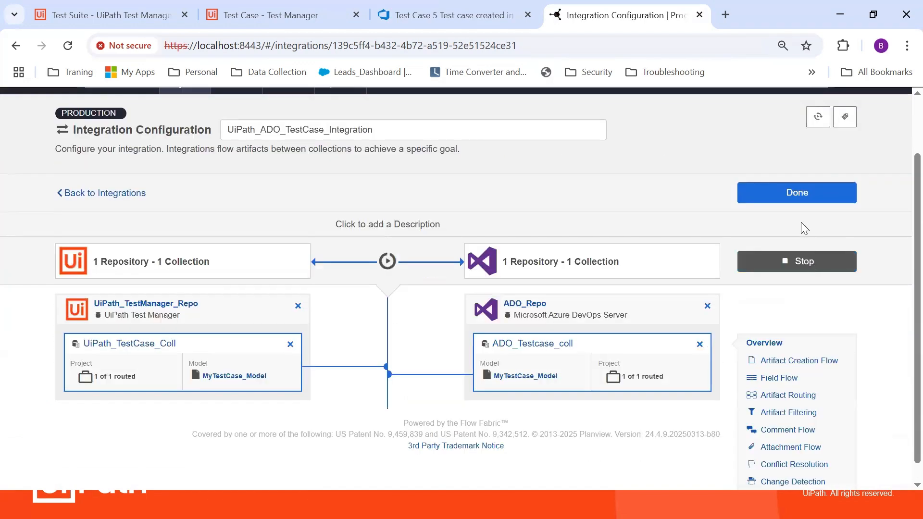
{"action": "left_click", "coordinate": [818, 202]}
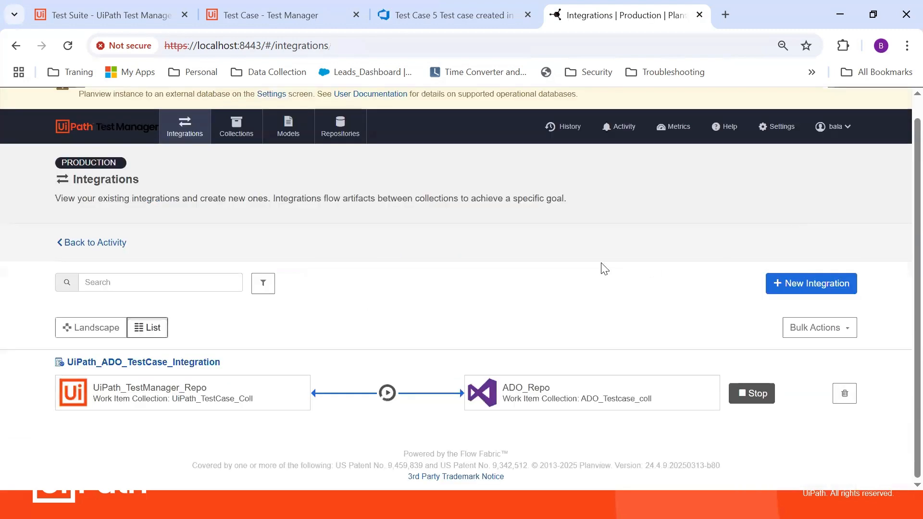
Step: Check the failed, processing and completed artifact activities in Planview Hub
{"action": "left_click", "coordinate": [623, 126]}
{"action": "left_click", "coordinate": [620, 315]}
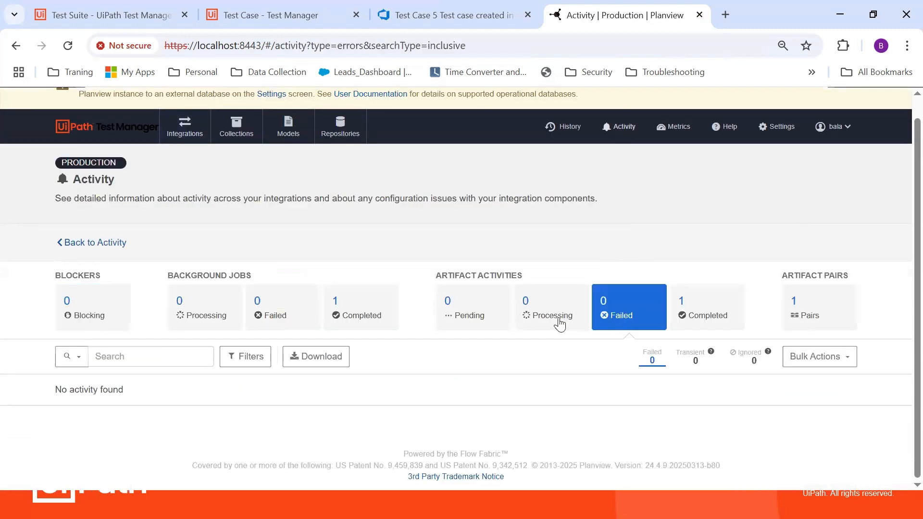
{"action": "left_click", "coordinate": [561, 321]}
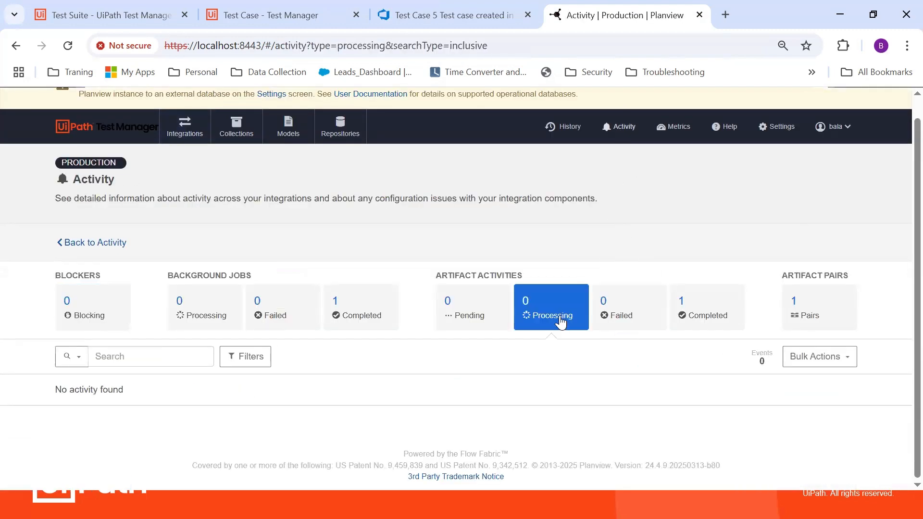
{"action": "left_click", "coordinate": [713, 317]}
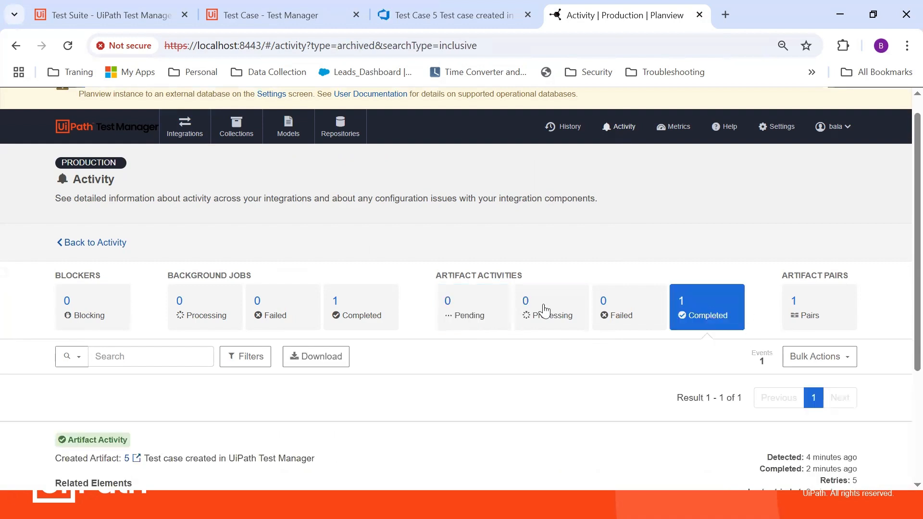
Step: Check the Azure DevOps work items list and reload the UiPath Test Manager test case list to look for newly synchronized test cases
{"action": "left_click", "coordinate": [435, 14]}
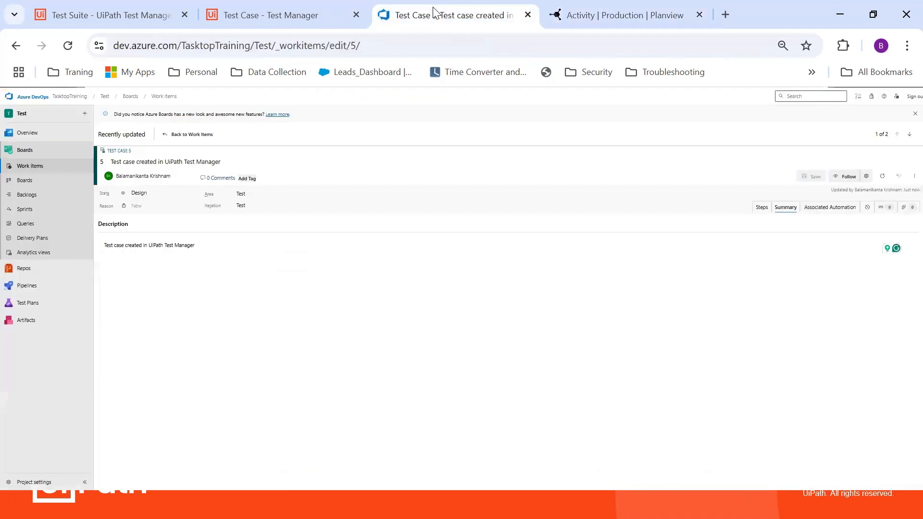
{"action": "left_click", "coordinate": [40, 160]}
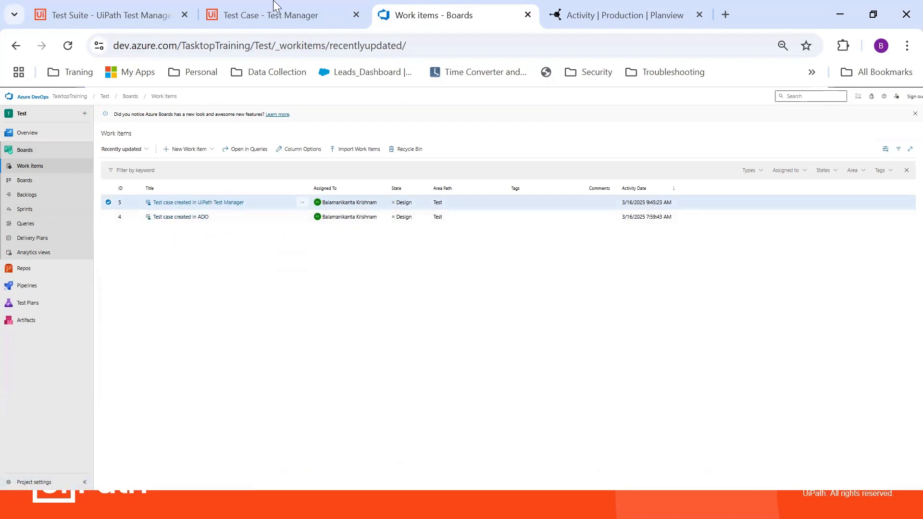
{"action": "left_click", "coordinate": [274, 15]}
{"action": "left_click", "coordinate": [114, 180]}
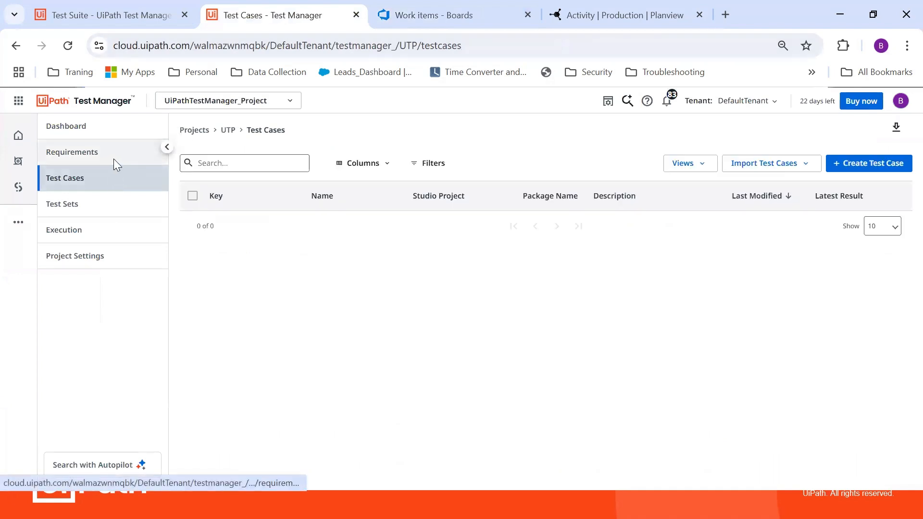
{"action": "left_click", "coordinate": [113, 159]}
{"action": "left_click", "coordinate": [115, 184]}
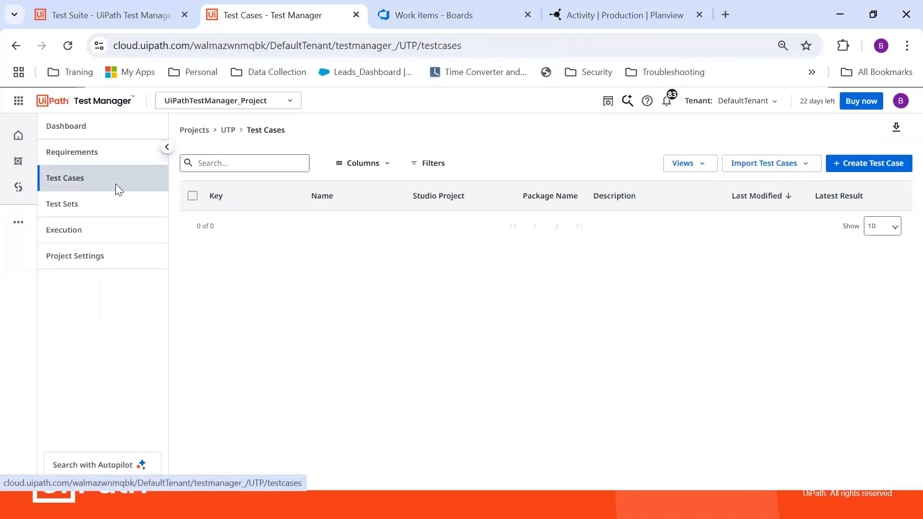
{"action": "left_click", "coordinate": [105, 203]}
{"action": "left_click", "coordinate": [107, 180]}
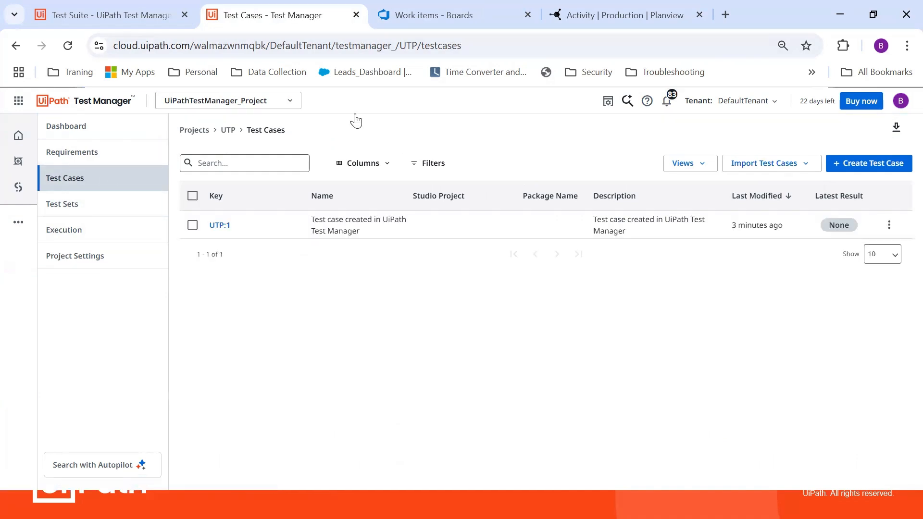
Step: Reload the Planview Hub activity page, check the processing, pending and failed artifact activities, and go to the integrations list
{"action": "left_click", "coordinate": [600, 17]}
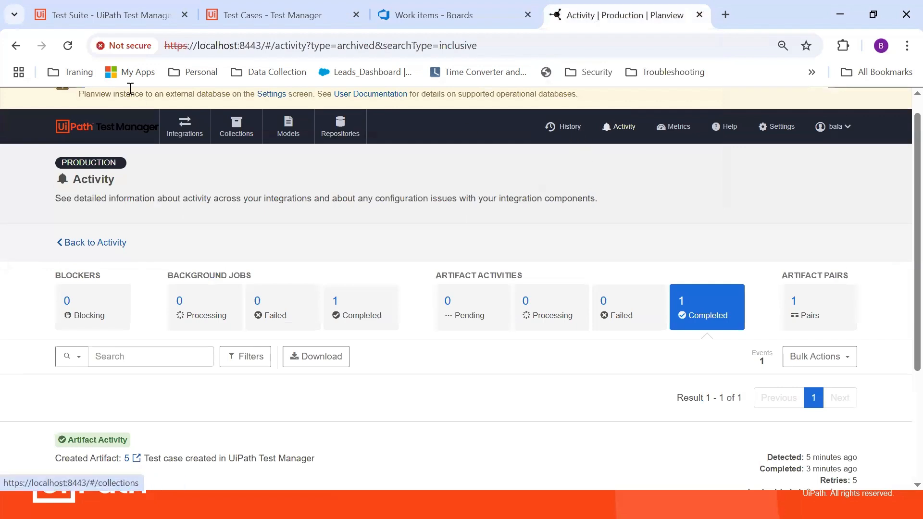
{"action": "left_click", "coordinate": [69, 46]}
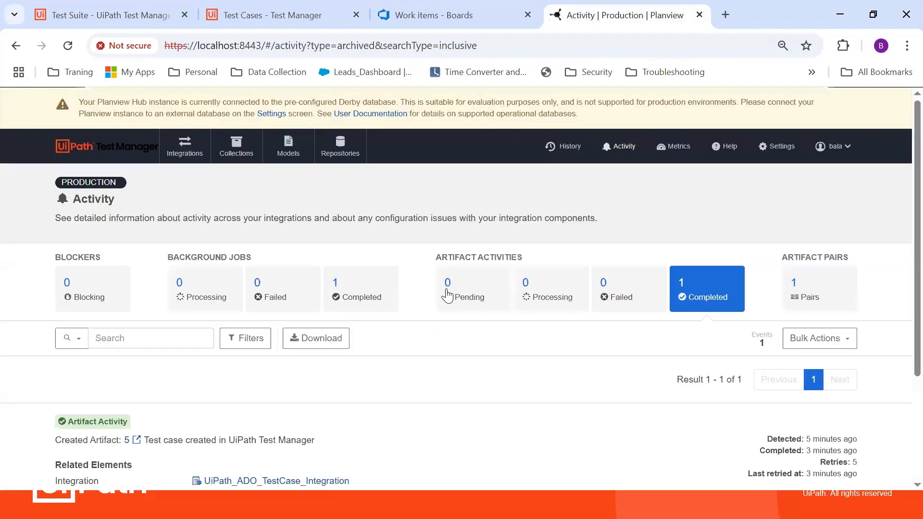
{"action": "left_click", "coordinate": [548, 300]}
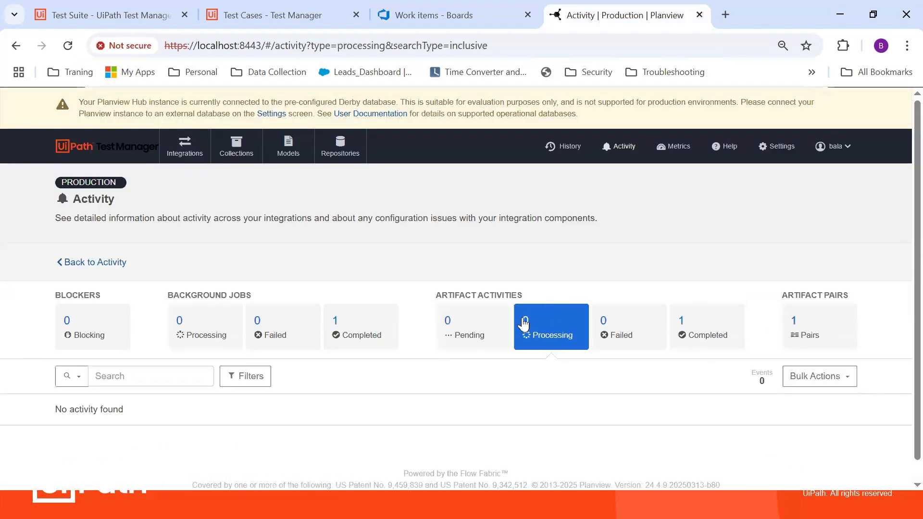
{"action": "left_click", "coordinate": [491, 330]}
{"action": "left_click", "coordinate": [619, 328]}
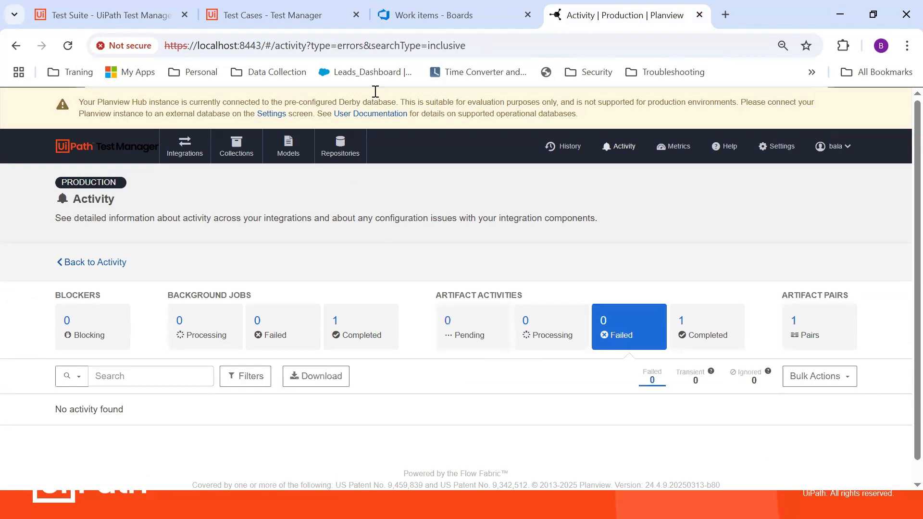
{"action": "left_click", "coordinate": [185, 146]}
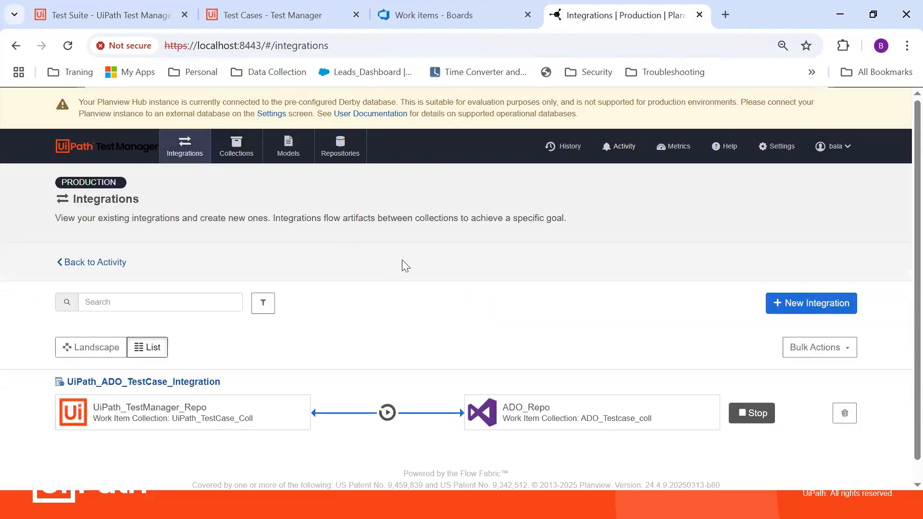
Step: In the artifact routing of UiPath_ADO_TestCase_Integration, route UiPathTestManager_Project with TasktopTraining - Test in both directions
{"action": "left_click", "coordinate": [179, 382]}
{"action": "scroll", "coordinate": [486, 299], "scroll_direction": "down", "scroll_amount": 2}
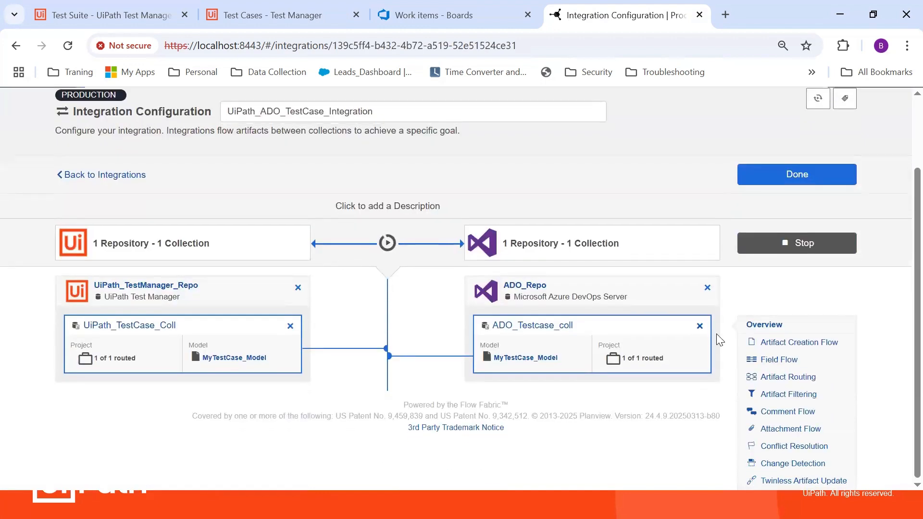
{"action": "left_click", "coordinate": [792, 377]}
{"action": "scroll", "coordinate": [645, 344], "scroll_direction": "down", "scroll_amount": 1}
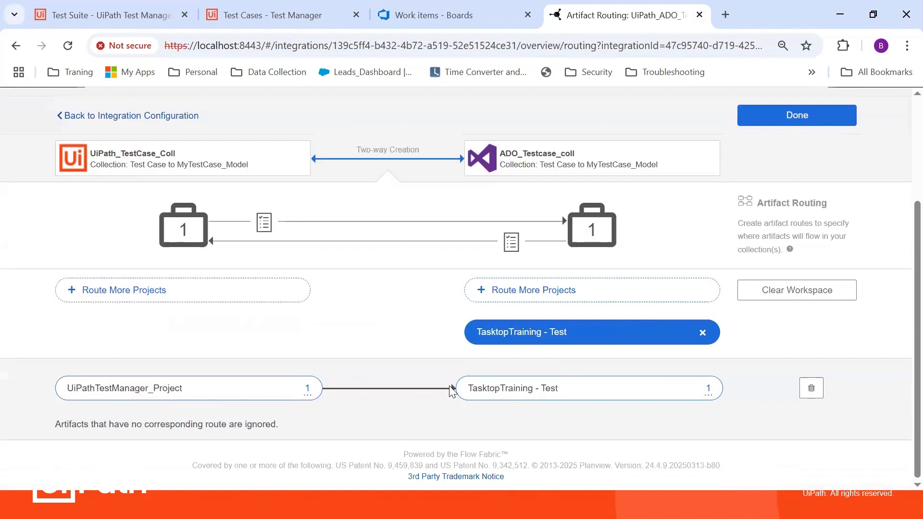
{"action": "left_click", "coordinate": [253, 307]}
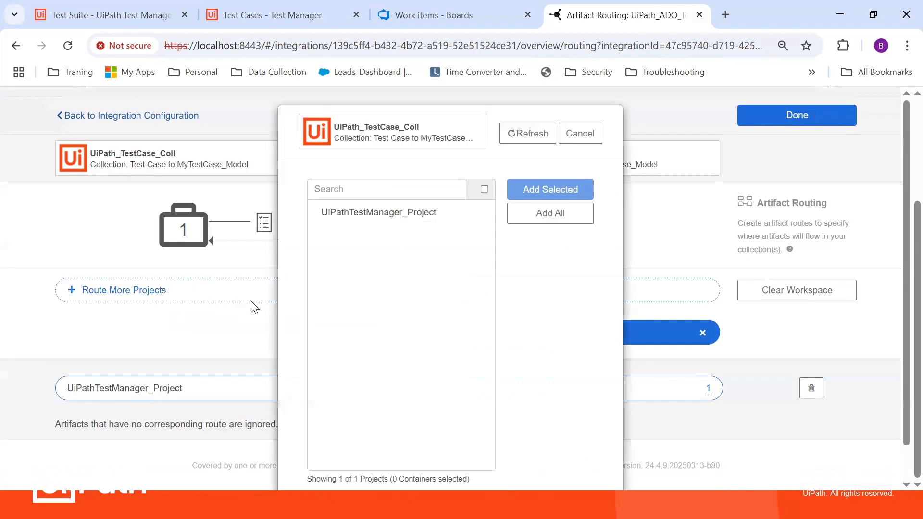
{"action": "left_click", "coordinate": [404, 214]}
{"action": "left_click", "coordinate": [530, 192]}
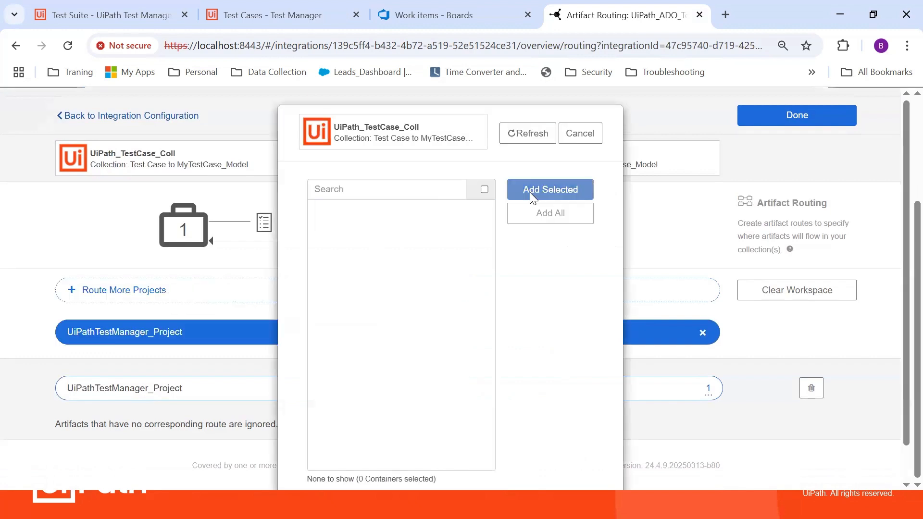
{"action": "left_click", "coordinate": [413, 296]}
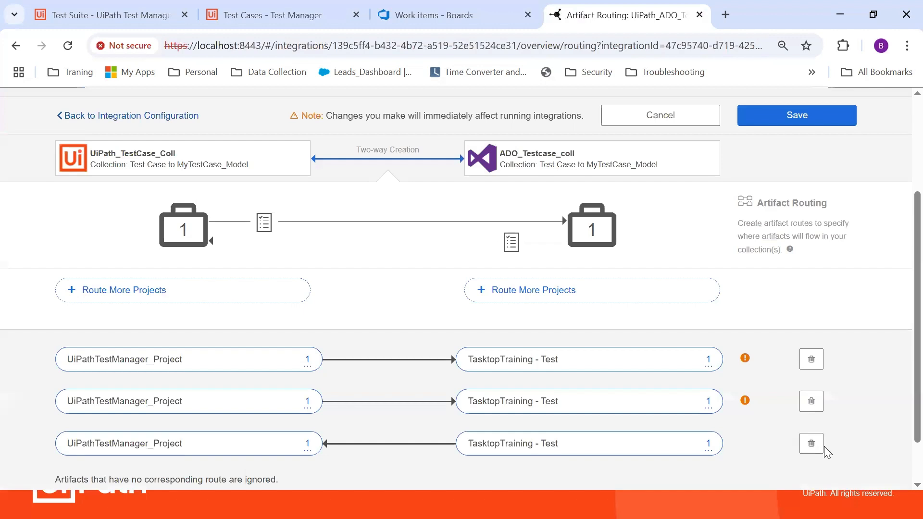
Step: Delete the duplicate UiPathTestManager_Project to TasktopTraining - Test route, save the routing and return to the integrations list
{"action": "left_click", "coordinate": [812, 360]}
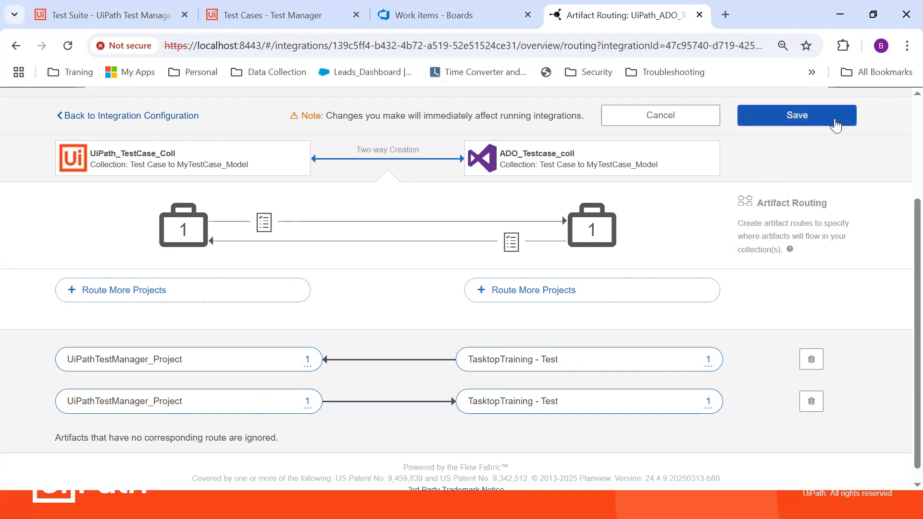
{"action": "left_click", "coordinate": [837, 124]}
{"action": "left_click", "coordinate": [837, 120]}
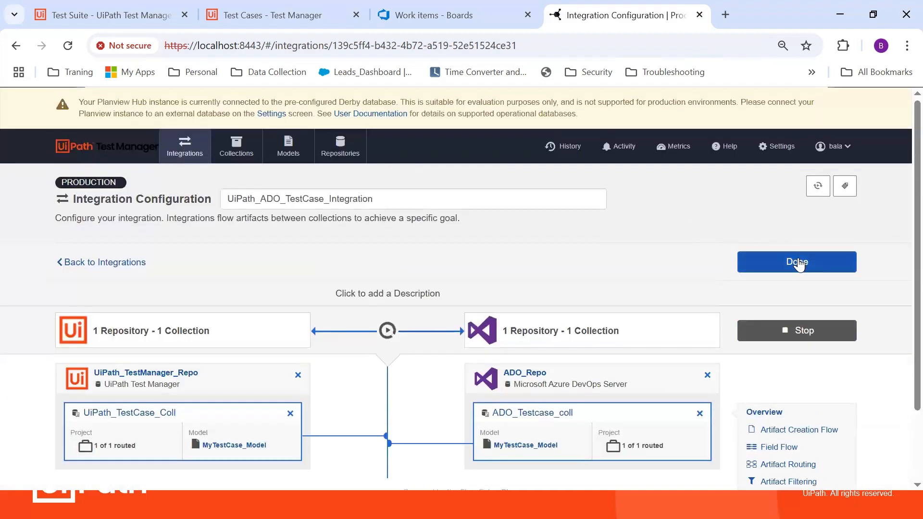
{"action": "left_click", "coordinate": [797, 263]}
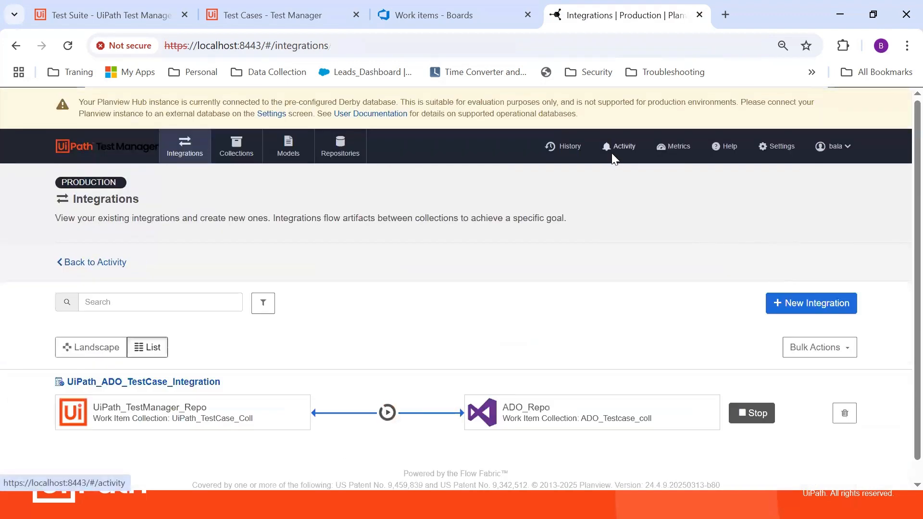
Step: Check the pending, processing, failed and completed artifact activities and the completed and failed background jobs on the activity page
{"action": "left_click", "coordinate": [610, 155]}
{"action": "left_click", "coordinate": [469, 322]}
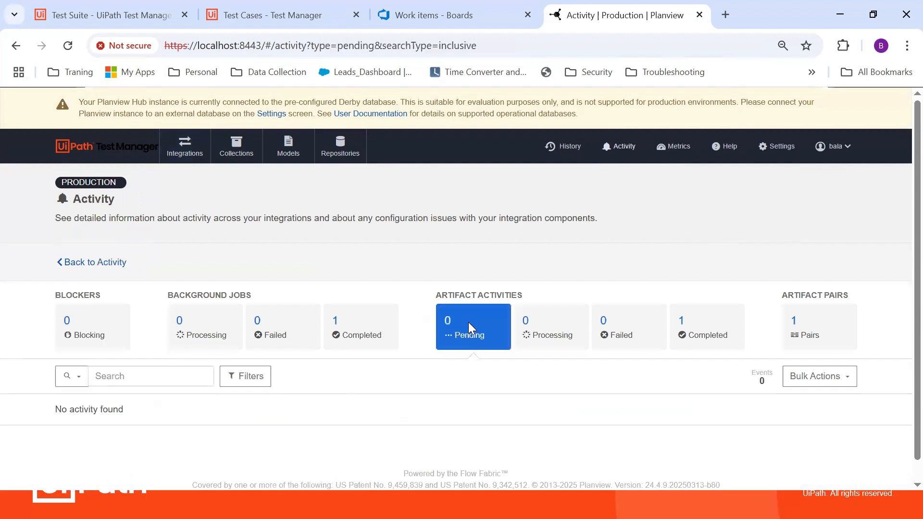
{"action": "left_click", "coordinate": [571, 324]}
{"action": "left_click_drag", "start_coordinate": [608, 336], "coordinate": [636, 336]}
{"action": "left_click", "coordinate": [625, 334]}
{"action": "left_click", "coordinate": [711, 330]}
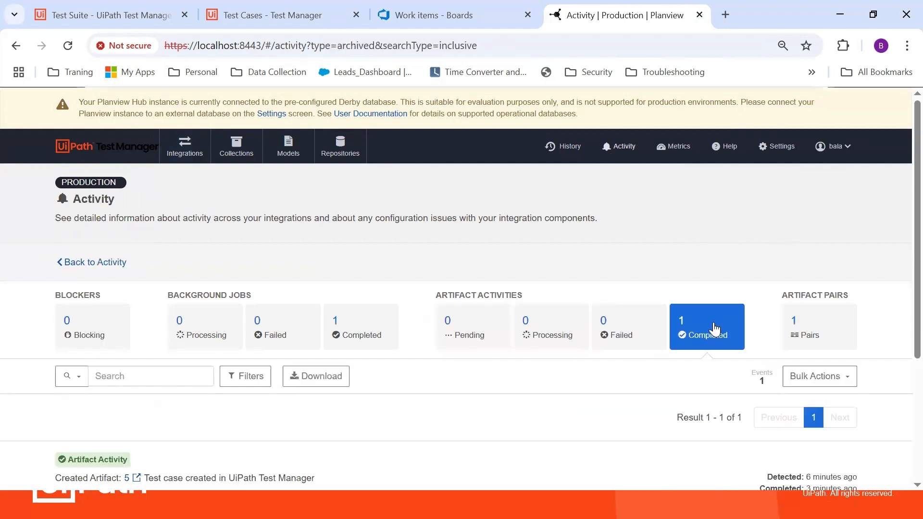
{"action": "left_click", "coordinate": [395, 334]}
{"action": "left_click", "coordinate": [316, 333]}
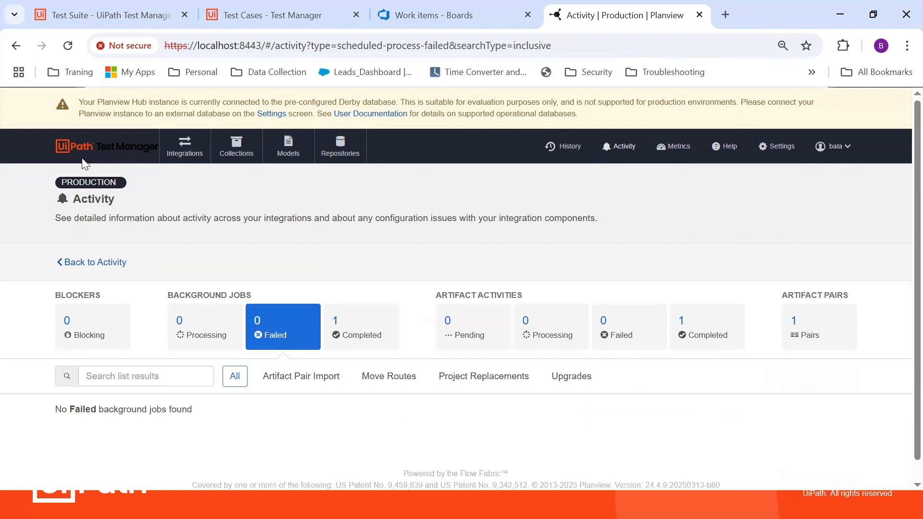
Step: Reload the activity page and recheck the artifact activities, the configuration history and the blockers
{"action": "left_click", "coordinate": [68, 45]}
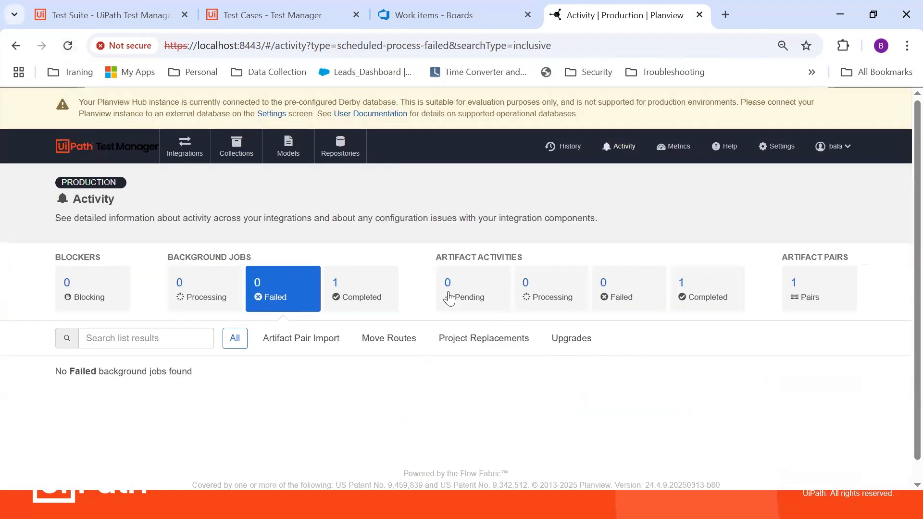
{"action": "left_click", "coordinate": [450, 298]}
{"action": "left_click", "coordinate": [555, 327]}
{"action": "left_click", "coordinate": [655, 335]}
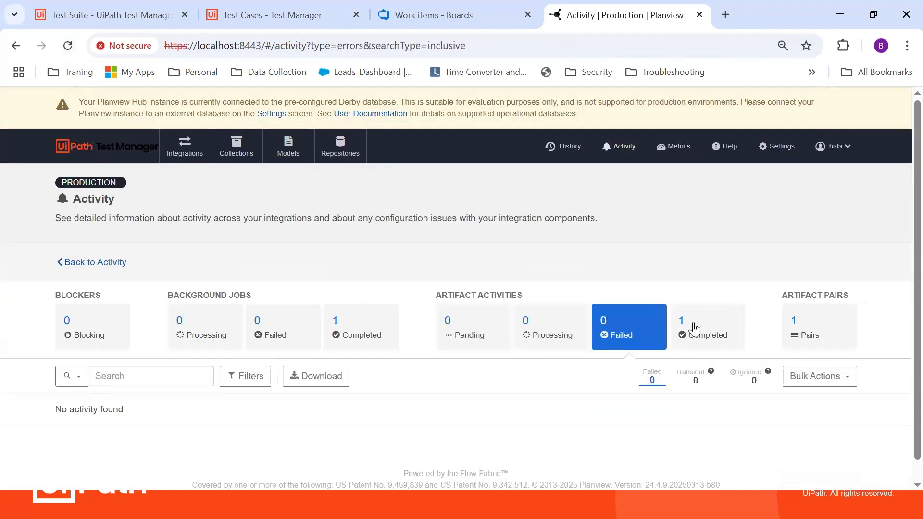
{"action": "left_click", "coordinate": [694, 328]}
{"action": "left_click", "coordinate": [621, 341]}
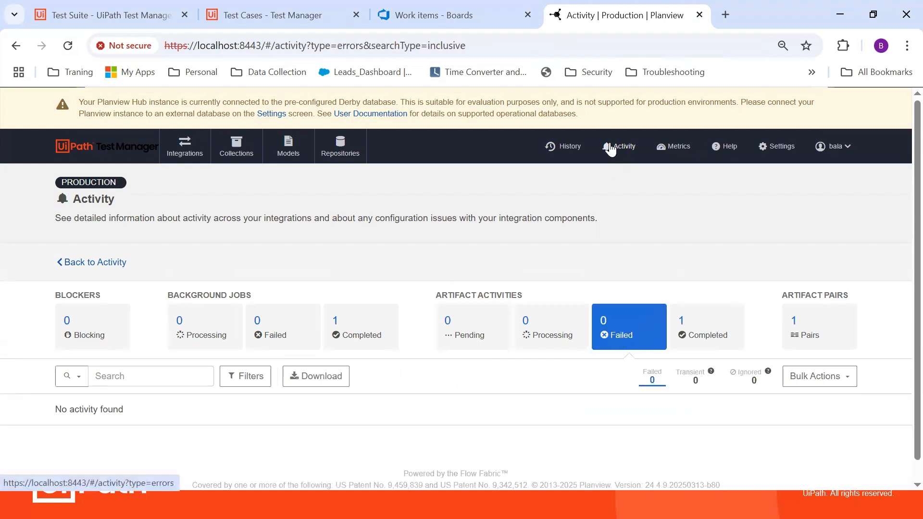
{"action": "left_click", "coordinate": [560, 147]}
{"action": "left_click", "coordinate": [627, 151]}
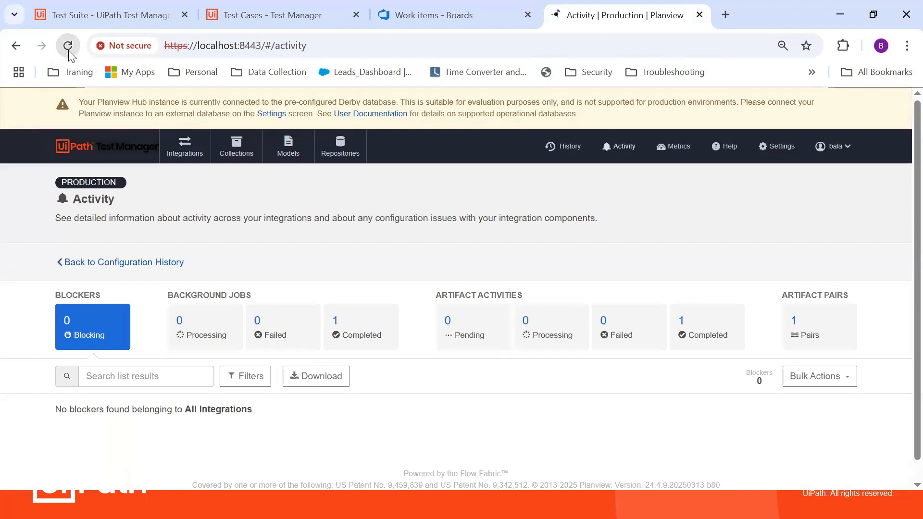
{"action": "left_click", "coordinate": [503, 308]}
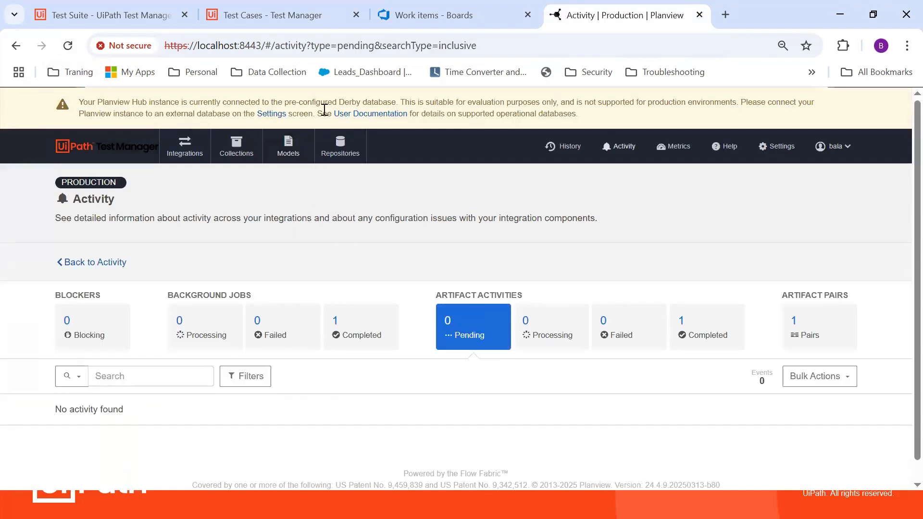
Step: Switch to Azure DevOps, open the test case "Test case created in ADO" and view its summary
{"action": "key", "text": "ctrl+shift+Tab"}
{"action": "left_click", "coordinate": [198, 220]}
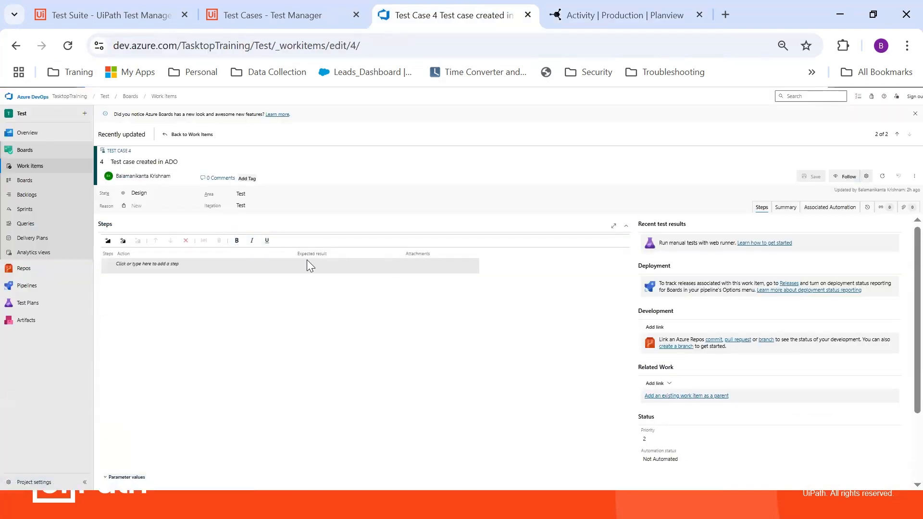
{"action": "left_click", "coordinate": [785, 212]}
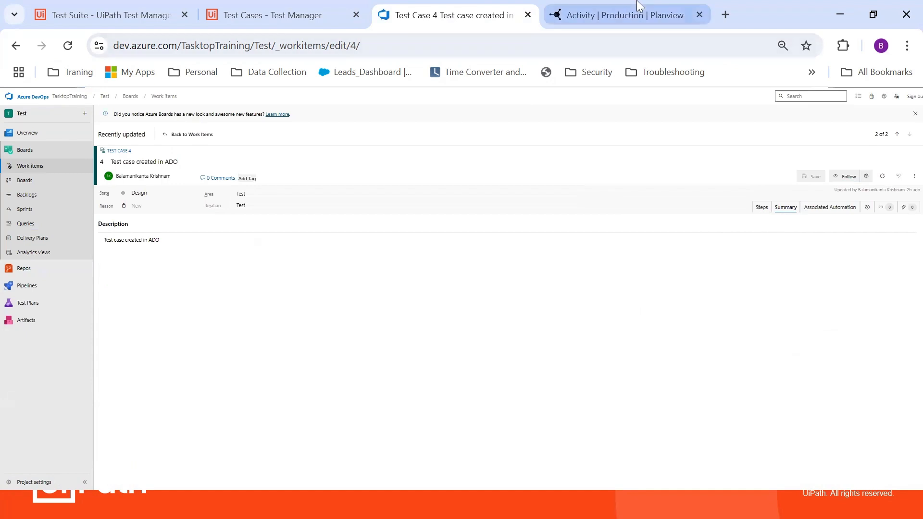
Step: Switch to Planview Hub, check the failed artifact activities and review the artifact creation flow of UiPath_ADO_TestCase_Integration
{"action": "left_click", "coordinate": [618, 14]}
{"action": "left_click", "coordinate": [631, 327]}
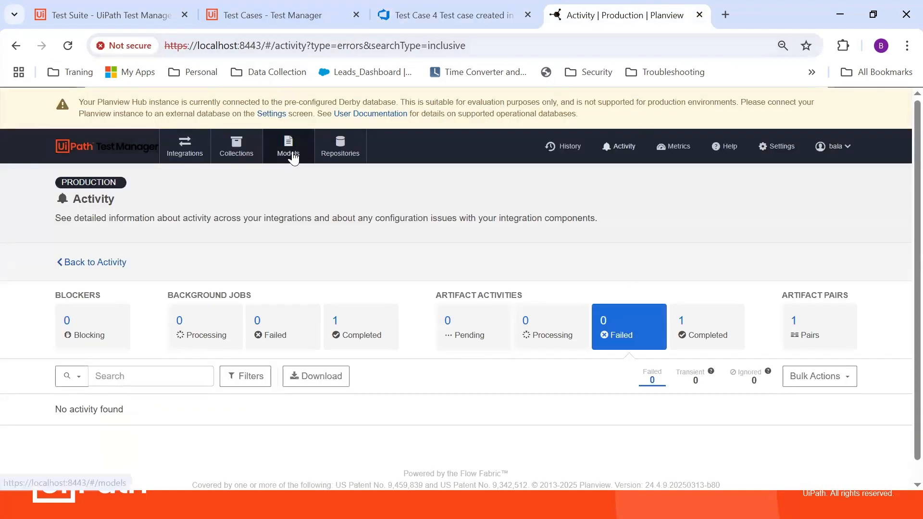
{"action": "left_click", "coordinate": [192, 152]}
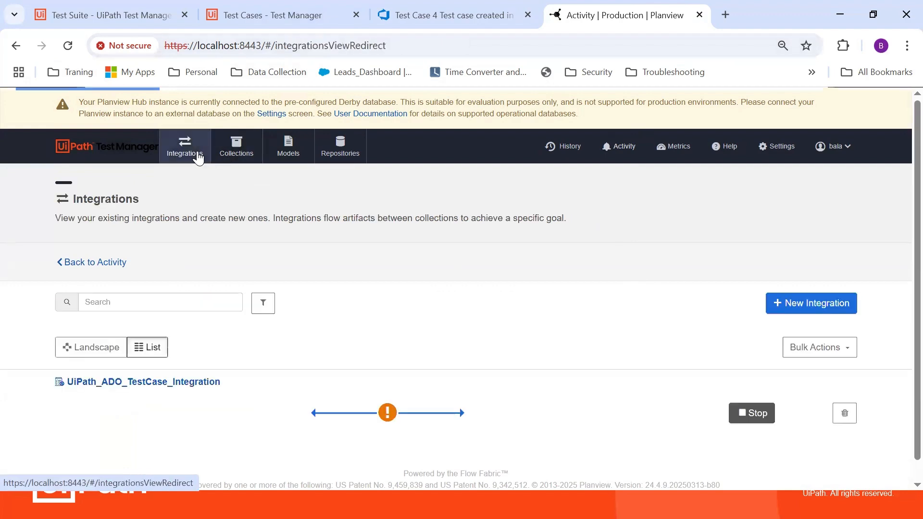
{"action": "left_click", "coordinate": [184, 383]}
{"action": "scroll", "coordinate": [562, 257], "scroll_direction": "down", "scroll_amount": 2}
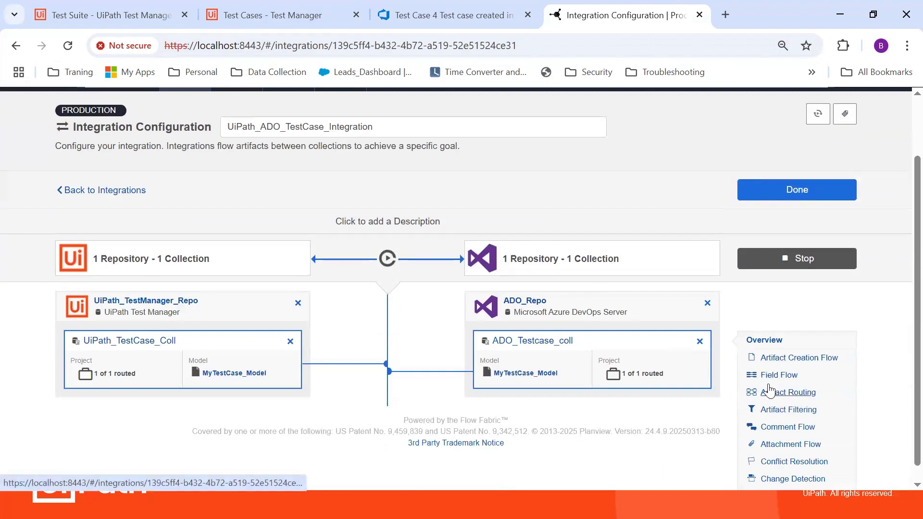
{"action": "left_click", "coordinate": [774, 358]}
{"action": "scroll", "coordinate": [560, 349], "scroll_direction": "down", "scroll_amount": 1}
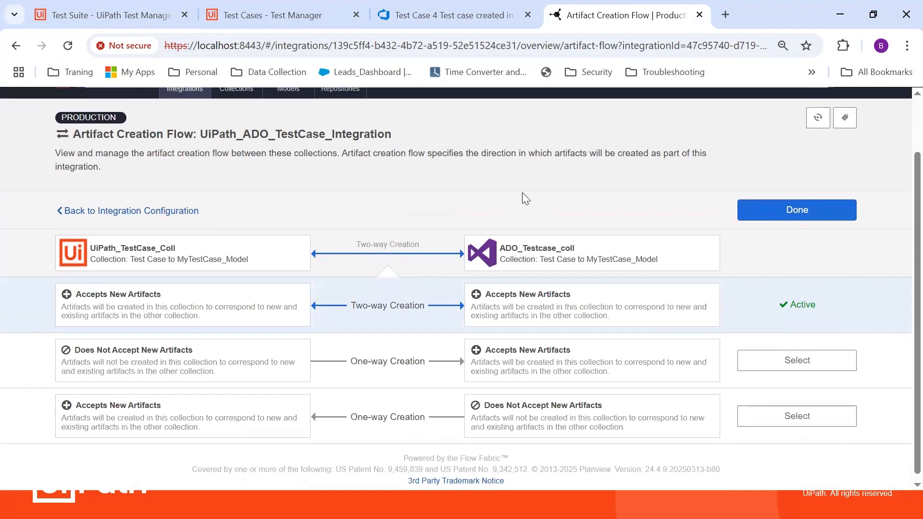
{"action": "scroll", "coordinate": [526, 200], "scroll_direction": "up", "scroll_amount": 2}
Step: Check the failed, processing and pending artifact activities in the Planview Hub activity overview
{"action": "left_click", "coordinate": [617, 147]}
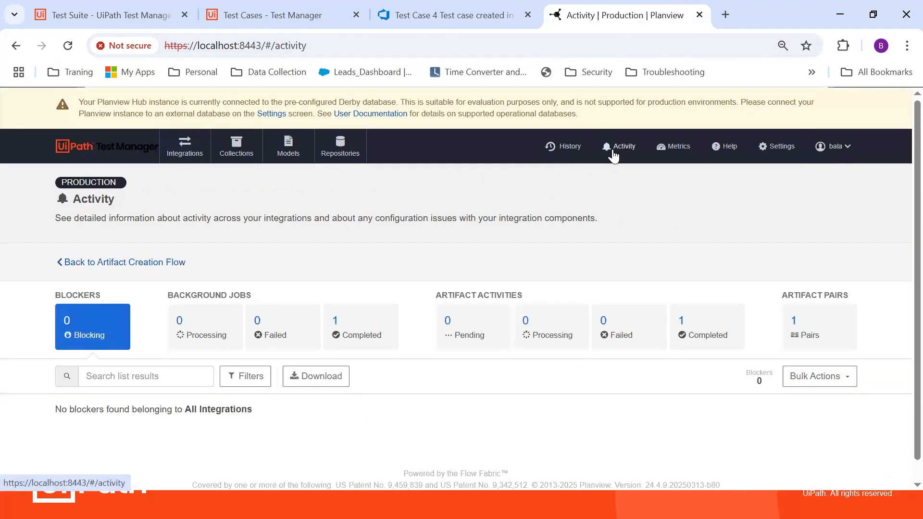
{"action": "left_click", "coordinate": [639, 342]}
{"action": "left_click", "coordinate": [560, 332]}
{"action": "left_click", "coordinate": [481, 339]}
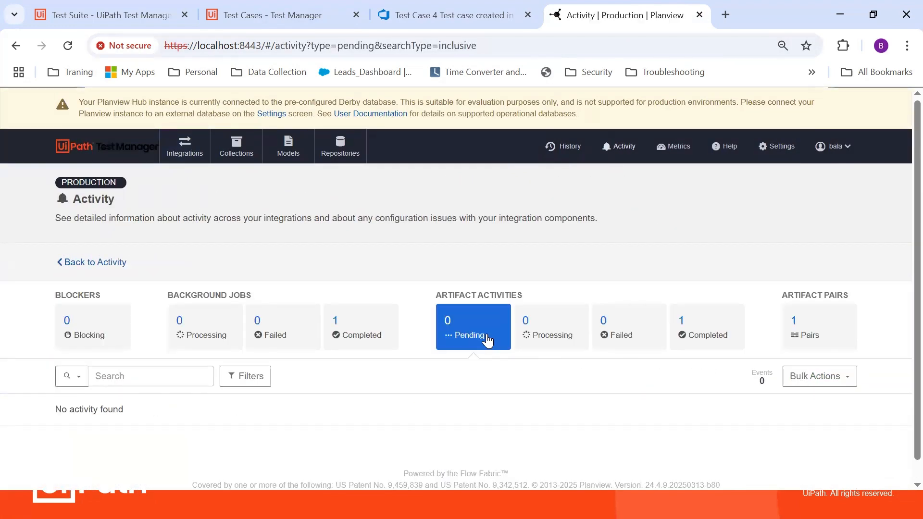
Step: Switch to Azure DevOps and change the title of test case 4 to "Test case created in ADO Updated"
{"action": "left_click", "coordinate": [436, 18]}
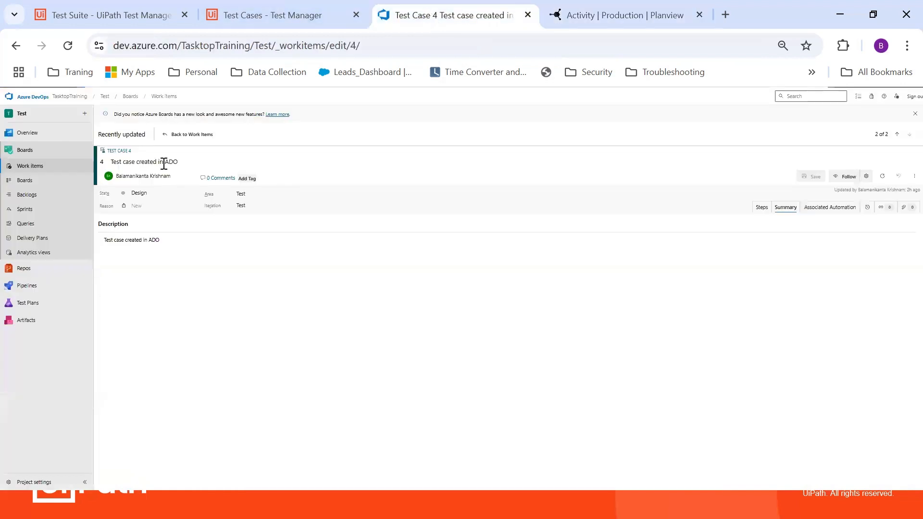
{"action": "left_click", "coordinate": [189, 163]}
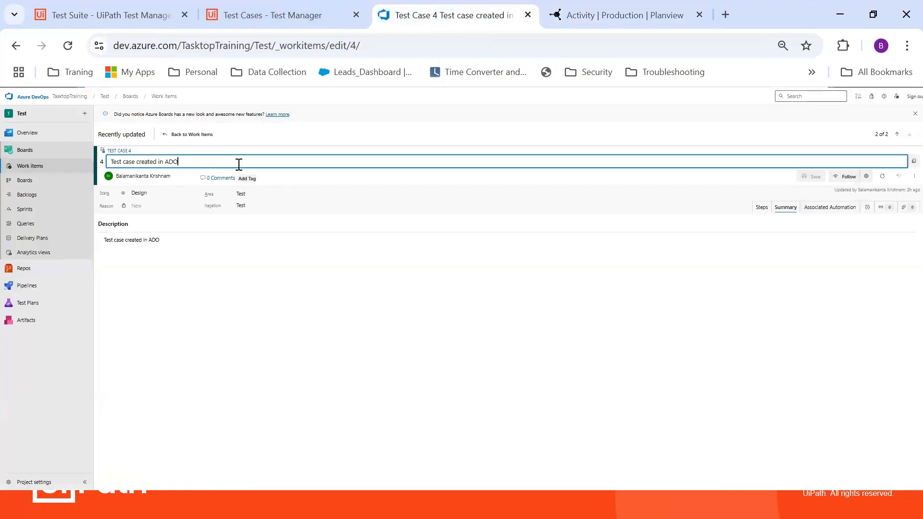
{"action": "type", "text": "Updated"}
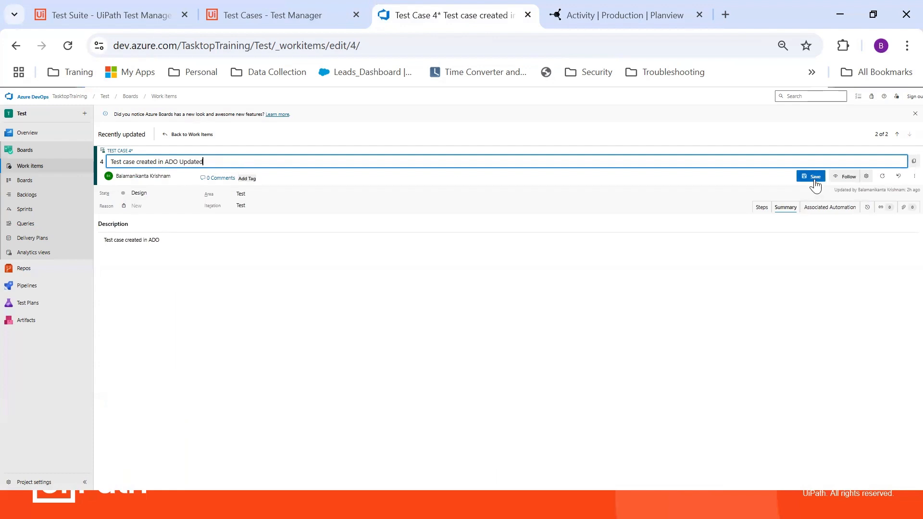
Step: Switch to Planview Hub, check the processing artifact activities, reload the page and check the failed ones
{"action": "key", "text": "ctrl+Tab"}
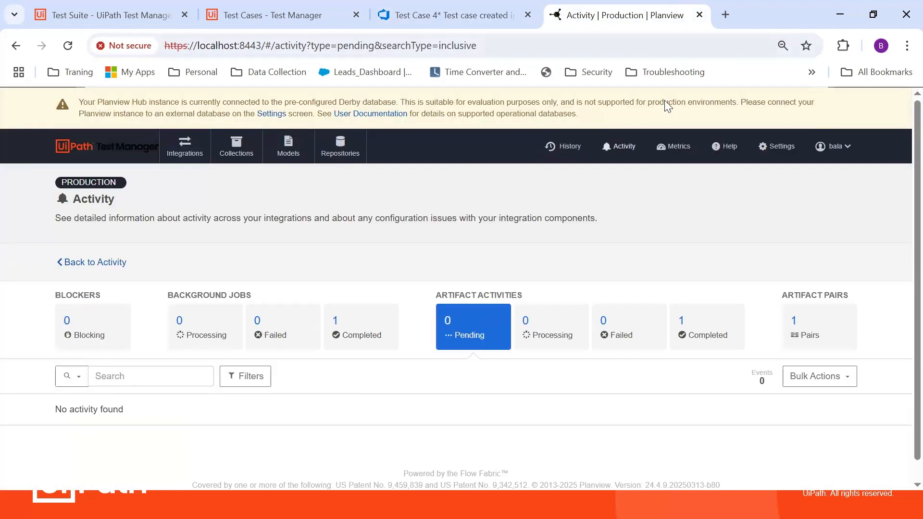
{"action": "left_click", "coordinate": [534, 340]}
{"action": "left_click", "coordinate": [68, 45]}
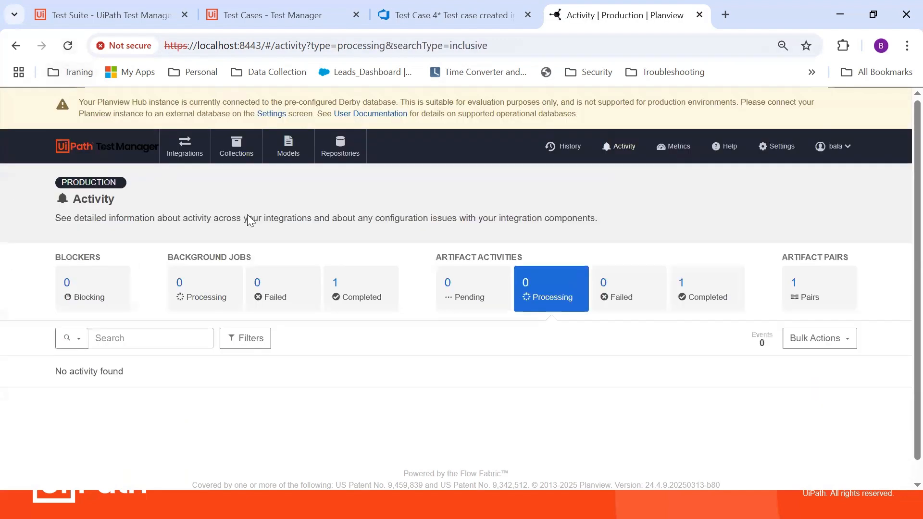
{"action": "left_click", "coordinate": [628, 301]}
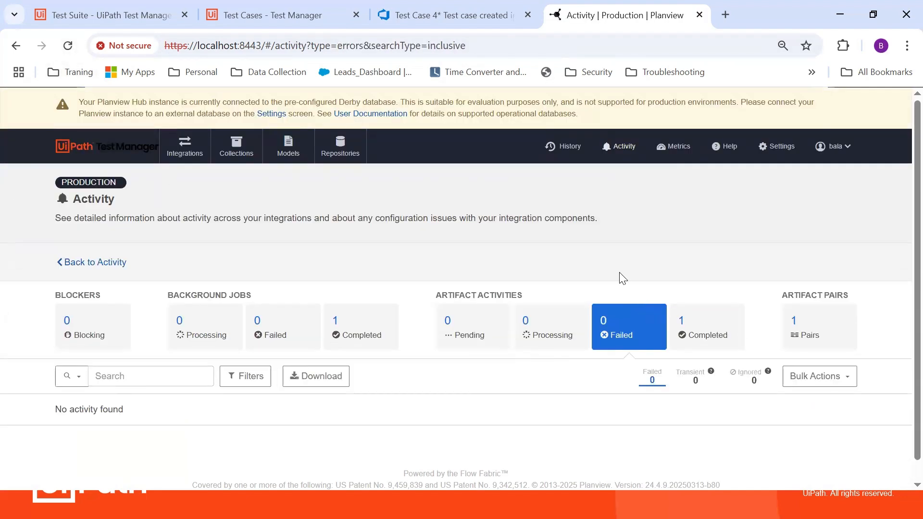
Step: Save the retitled test case in Azure DevOps, and reload the Planview Hub activity page
{"action": "key", "text": "ctrl+shift+Tab"}
{"action": "left_click", "coordinate": [811, 177]}
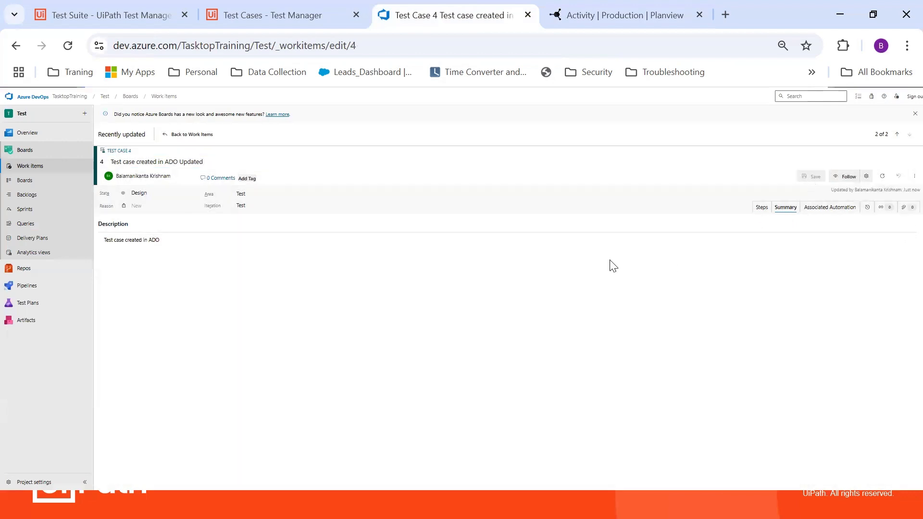
{"action": "left_click", "coordinate": [594, 7]}
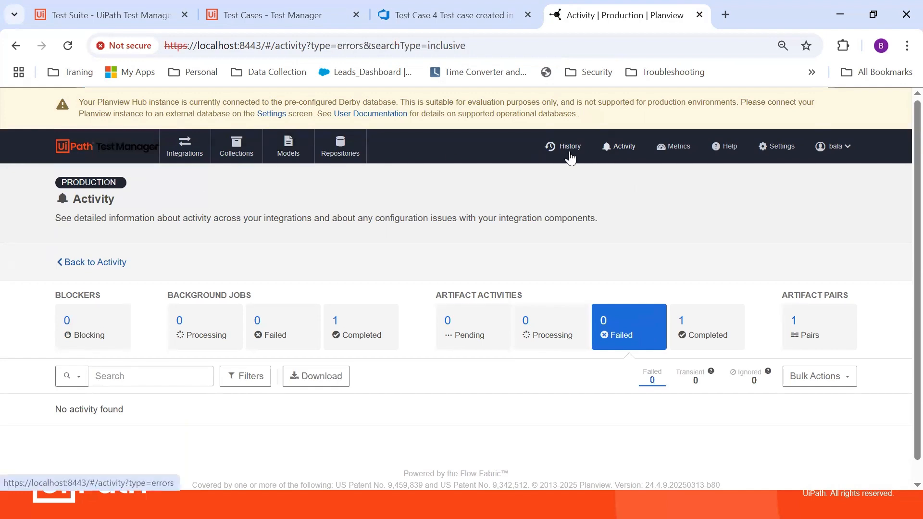
{"action": "left_click", "coordinate": [68, 47]}
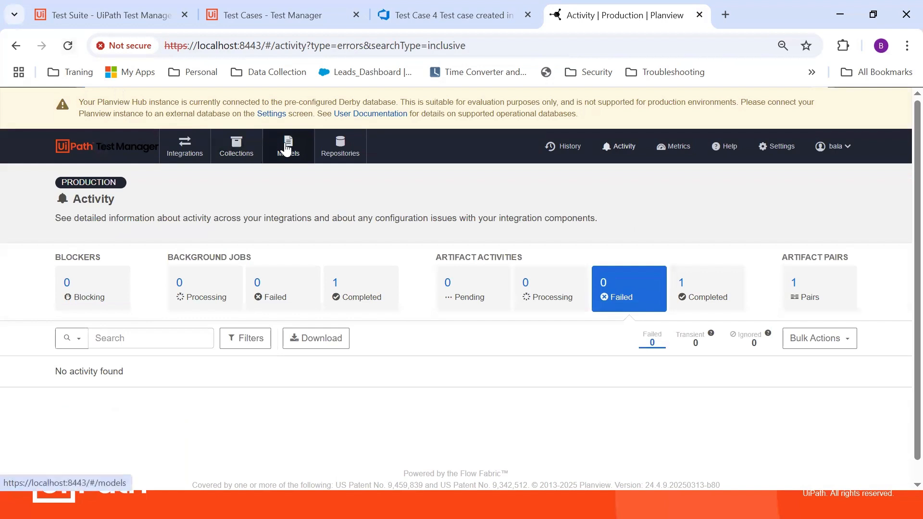
Step: Open UiPath_ADO_TestCase_Integration and initiate a synchronization from ADO_Testcase_coll for the TasktopTraining - Test project, acknowledging that all eligible artifacts will be synchronized
{"action": "left_click", "coordinate": [198, 150]}
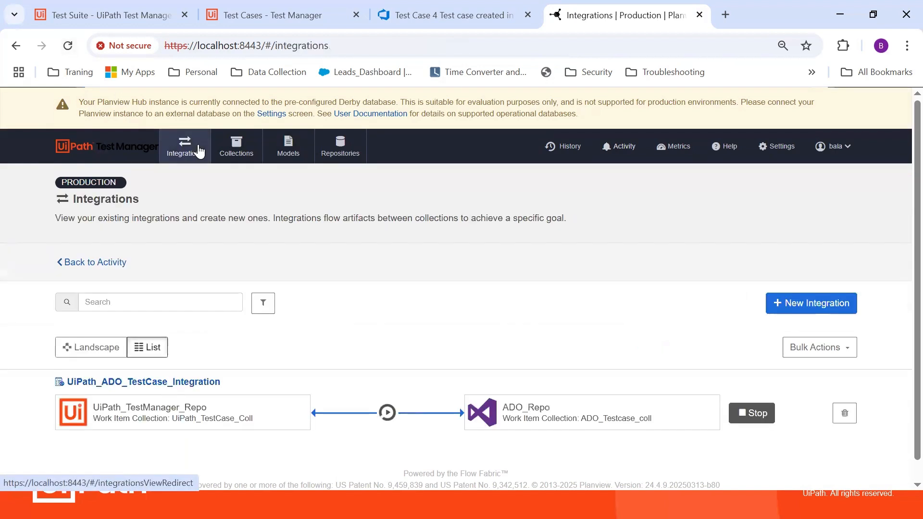
{"action": "left_click", "coordinate": [202, 384]}
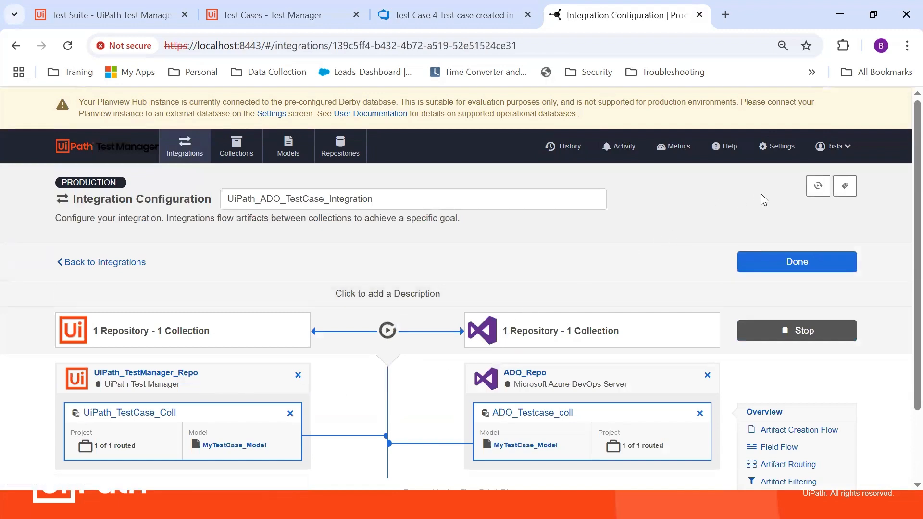
{"action": "left_click", "coordinate": [819, 186]}
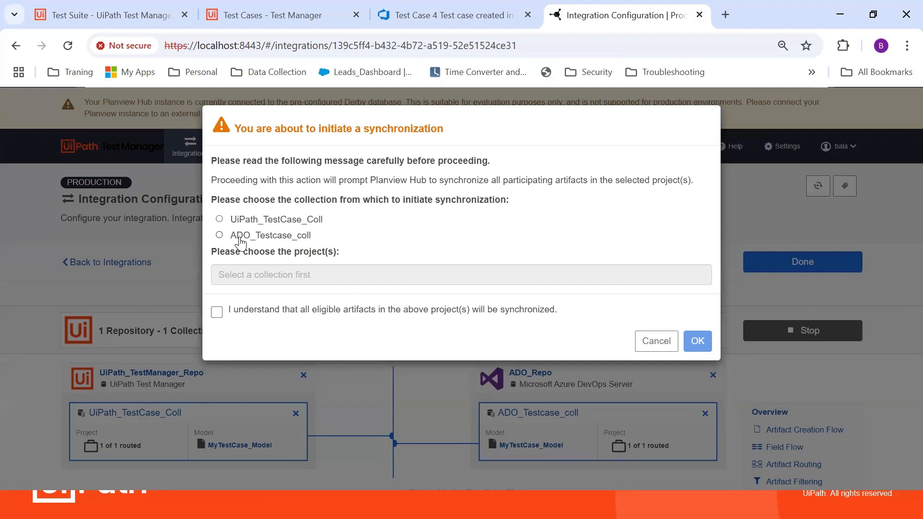
{"action": "left_click", "coordinate": [241, 243]}
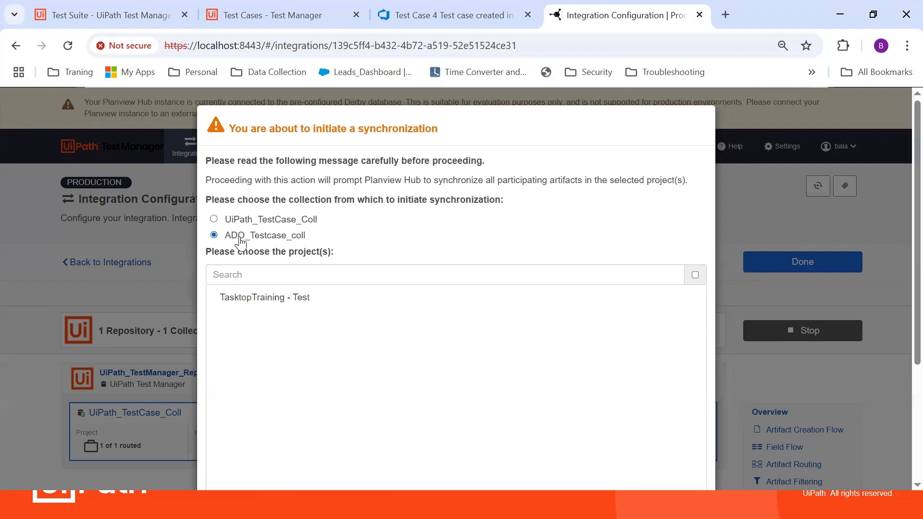
{"action": "left_click", "coordinate": [301, 297]}
{"action": "scroll", "coordinate": [563, 334], "scroll_direction": "down", "scroll_amount": 4}
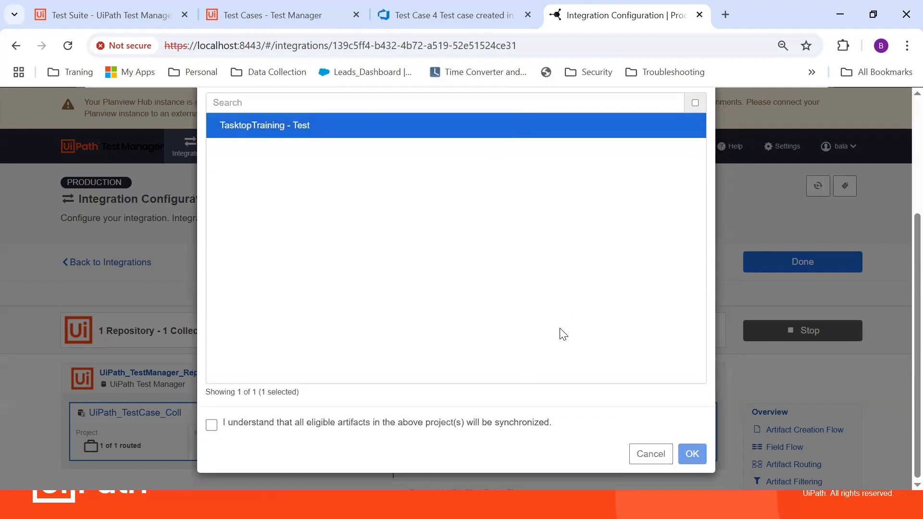
{"action": "left_click", "coordinate": [225, 427]}
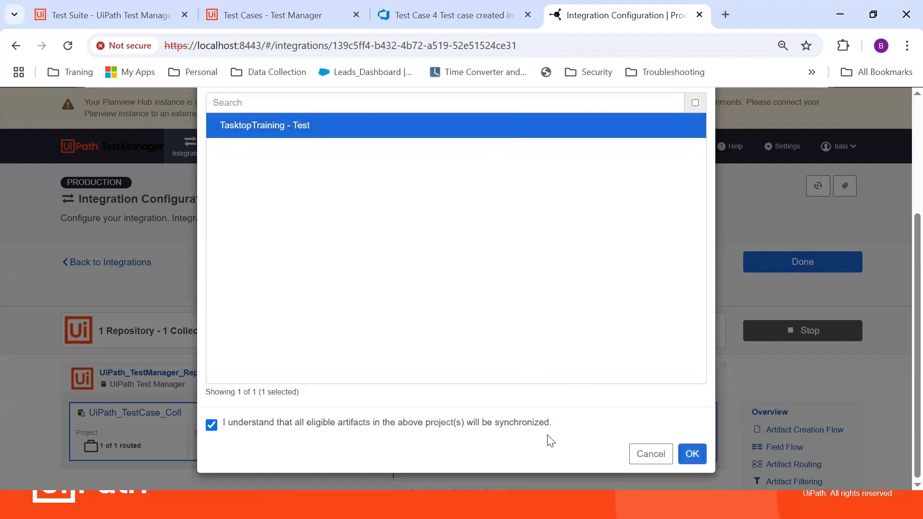
{"action": "left_click", "coordinate": [689, 455]}
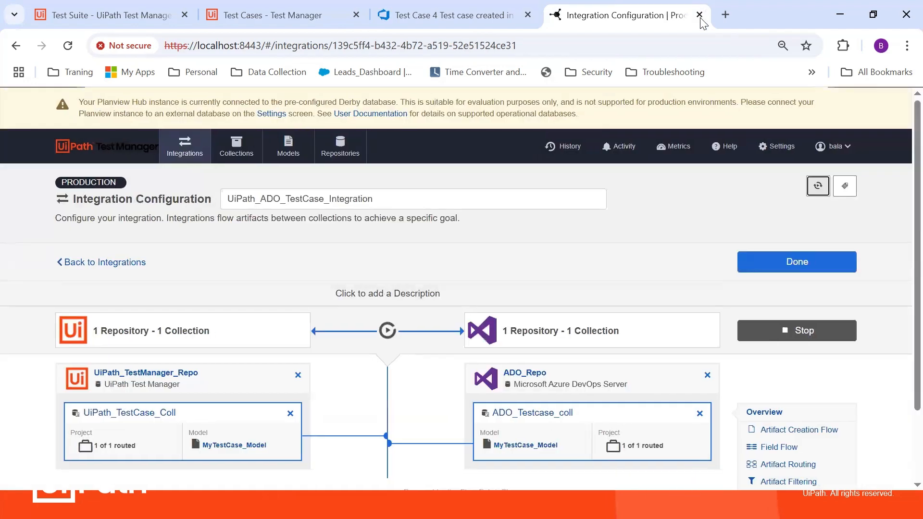
Step: Review the processing artifact activities in the activity overview, examine the listed artifact's related elements, and refresh the list
{"action": "left_click", "coordinate": [639, 148]}
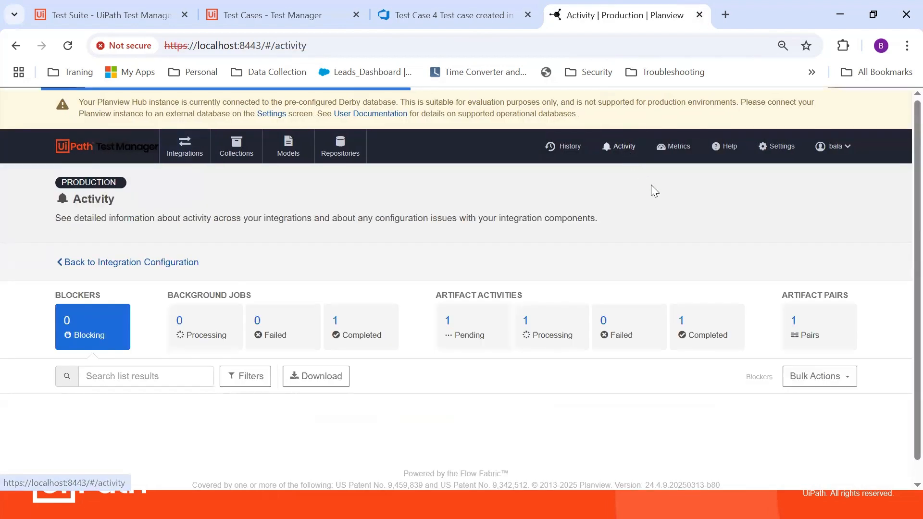
{"action": "left_click", "coordinate": [553, 337]}
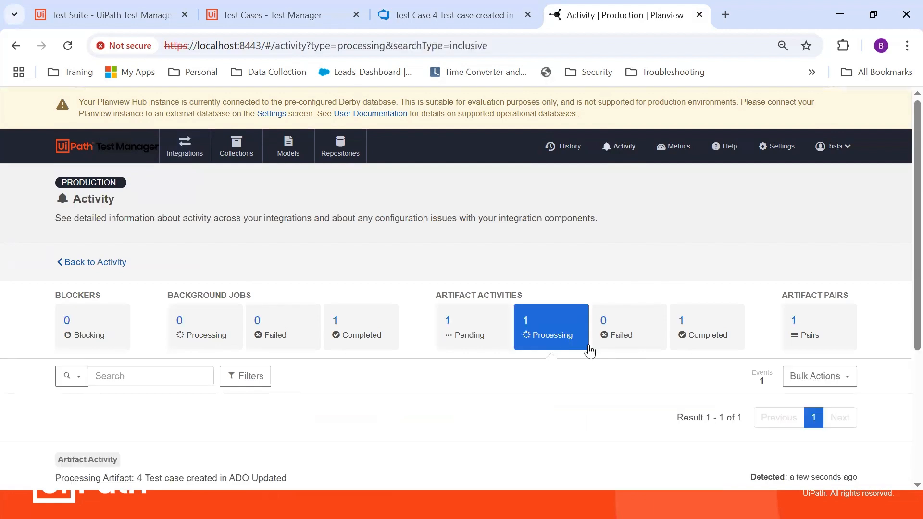
{"action": "scroll", "coordinate": [553, 365], "scroll_direction": "down", "scroll_amount": 3}
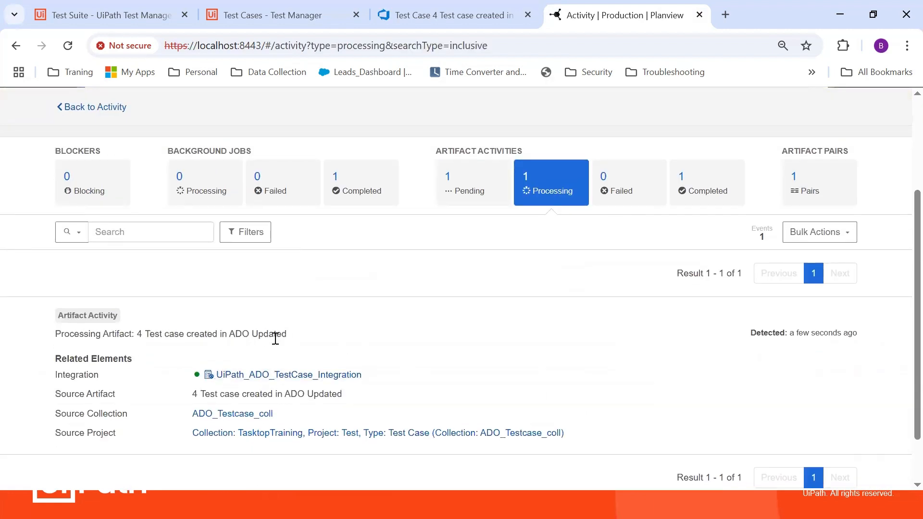
{"action": "scroll", "coordinate": [580, 354], "scroll_direction": "down", "scroll_amount": 2}
{"action": "scroll", "coordinate": [575, 355], "scroll_direction": "up", "scroll_amount": 3}
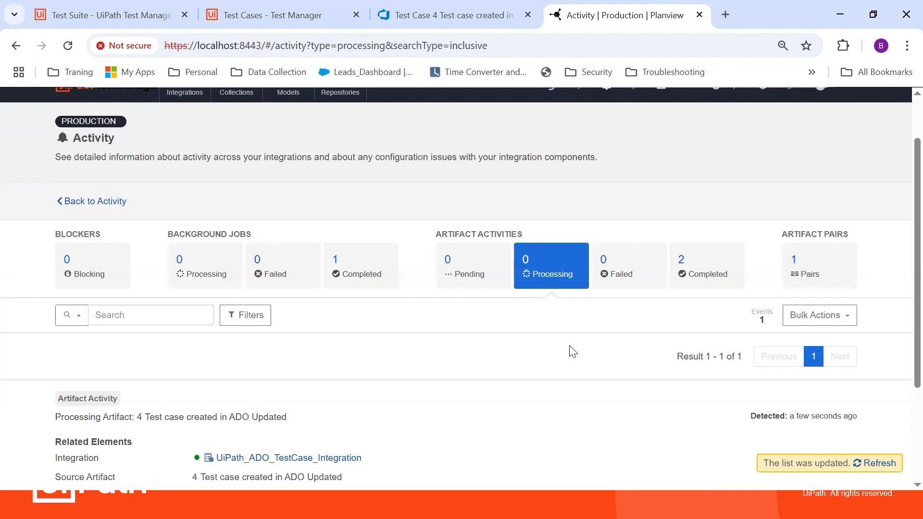
{"action": "left_click", "coordinate": [879, 463]}
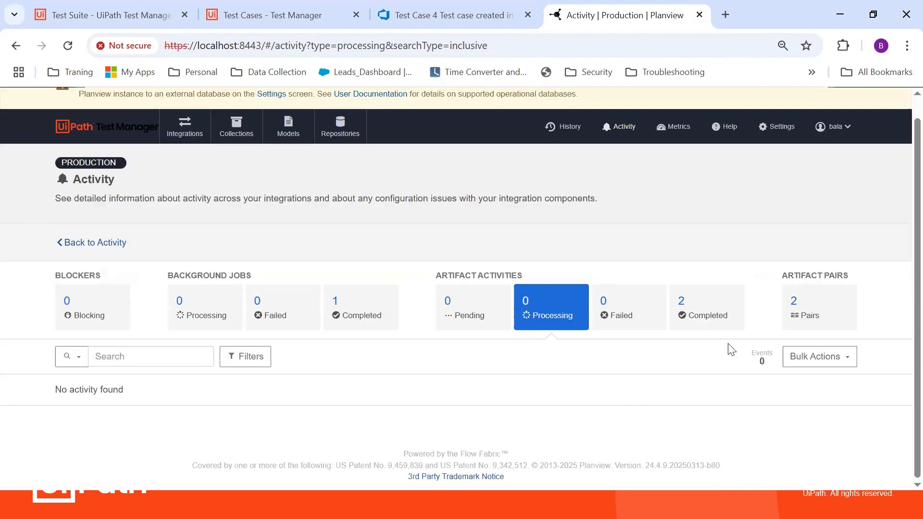
Step: Switch to UiPath Test Manager and reload the project's test case list
{"action": "left_click", "coordinate": [266, 15]}
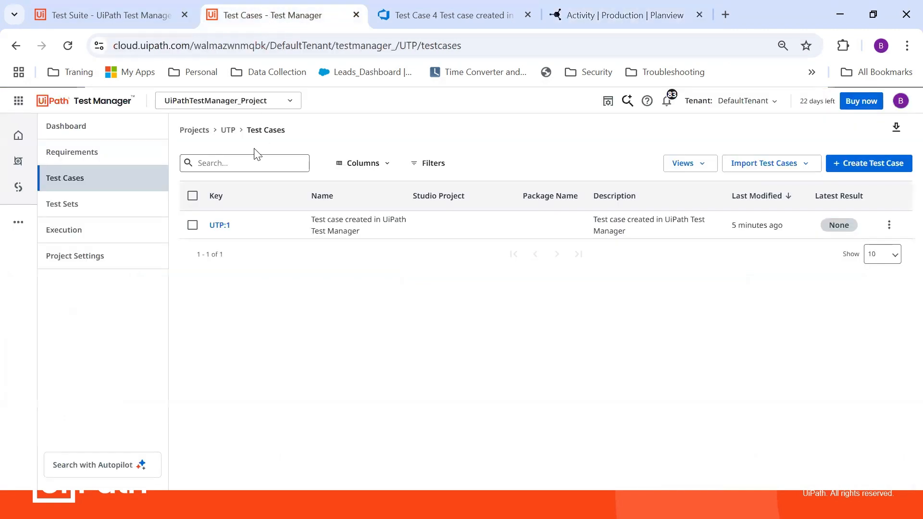
{"action": "left_click", "coordinate": [68, 46]}
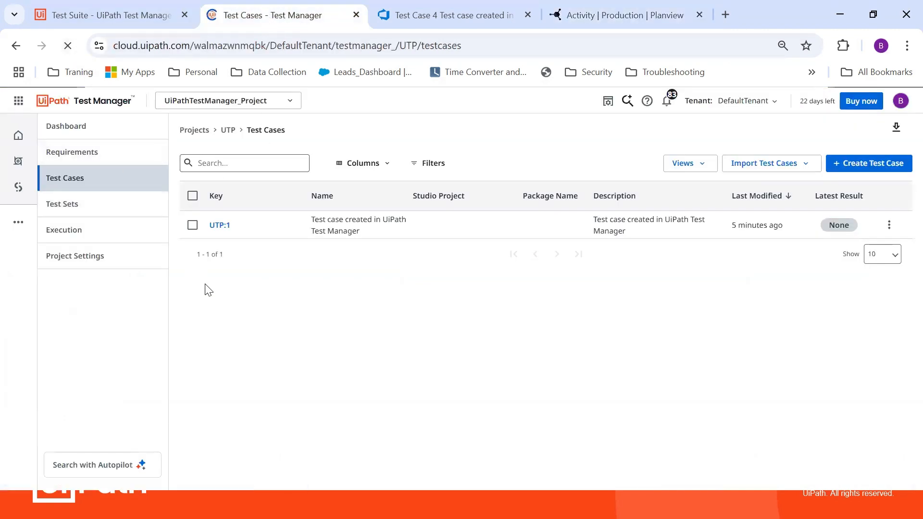